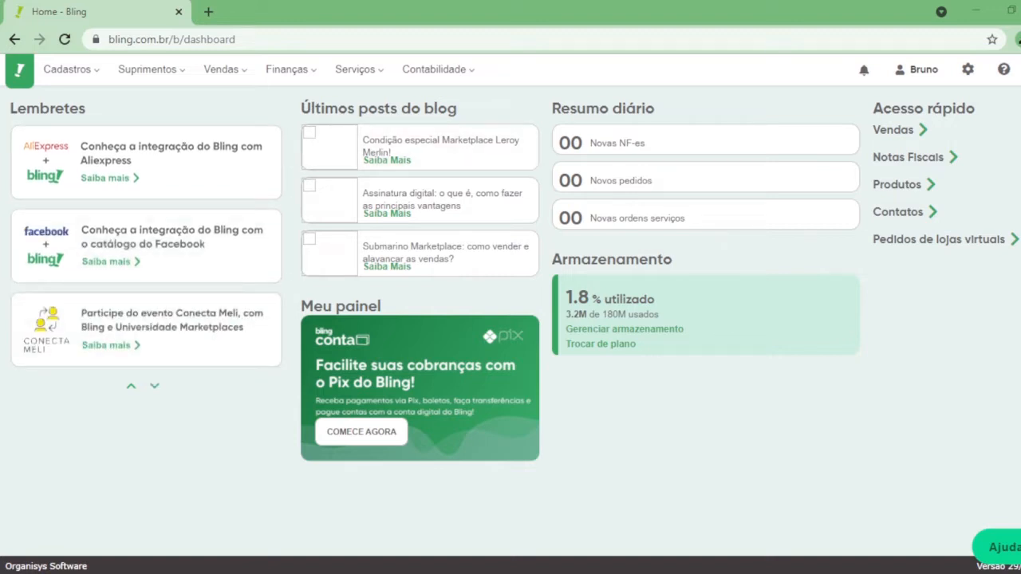
- Open the Vendas module's reports list and review its Checkout de Pedidos de Venda and Notas Fiscais sections
{"action": "mouse_move", "coordinate": [71, 69]}
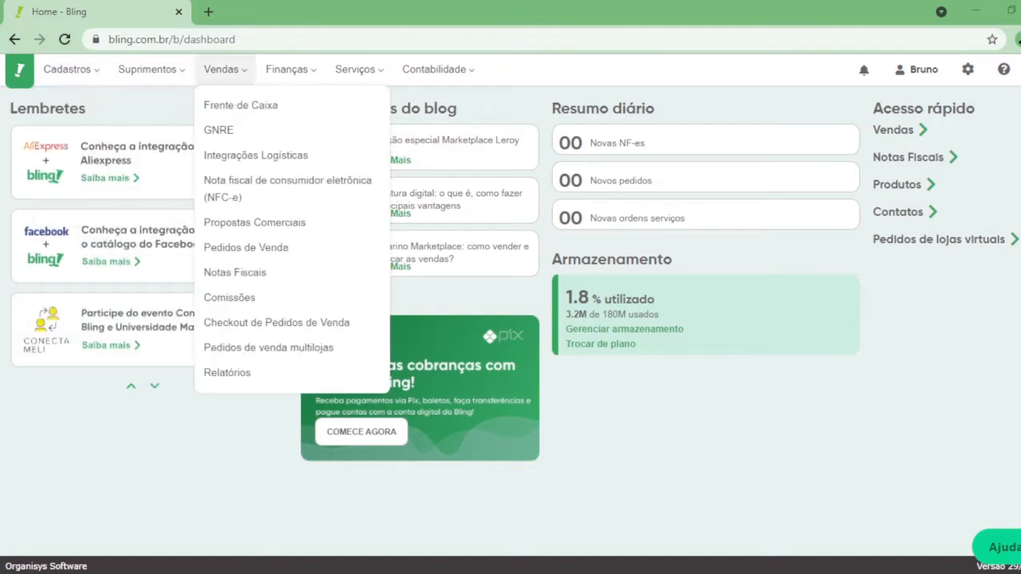
{"action": "mouse_move", "coordinate": [287, 70]}
{"action": "mouse_move", "coordinate": [151, 69]}
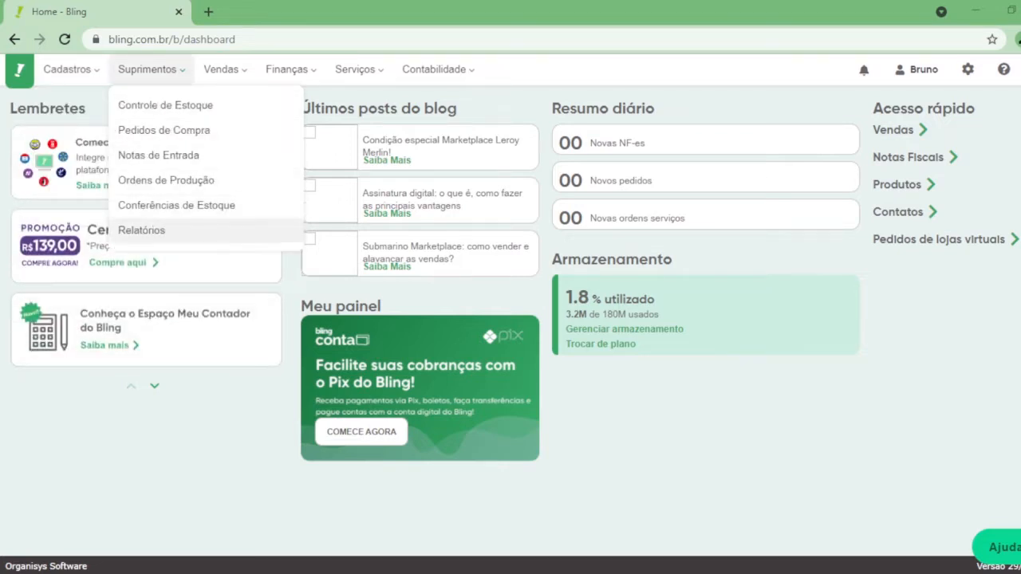
{"action": "mouse_move", "coordinate": [225, 69]}
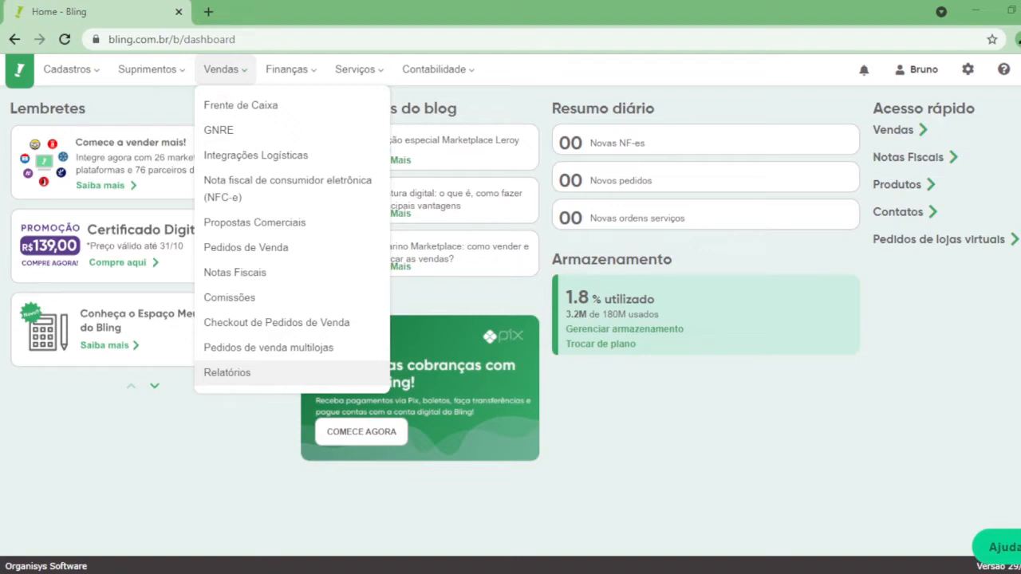
{"action": "left_click", "coordinate": [331, 372]}
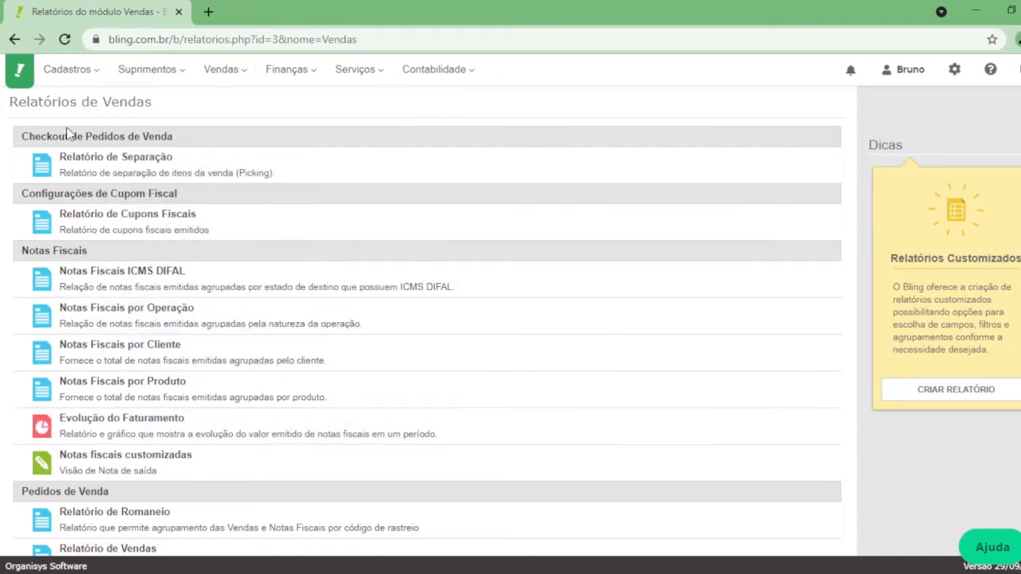
{"action": "left_click_drag", "start_coordinate": [20, 140], "coordinate": [191, 141]}
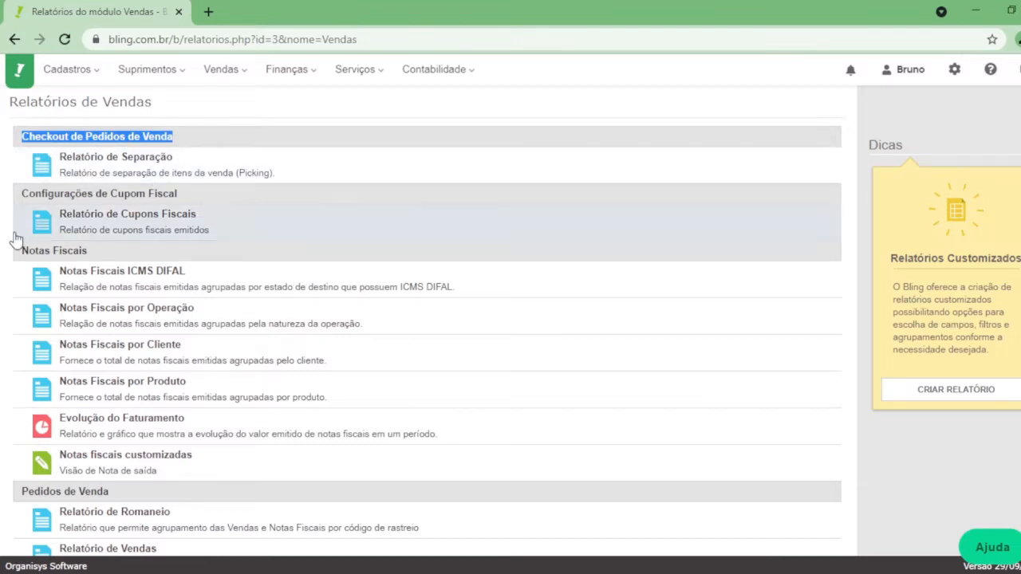
{"action": "left_click_drag", "start_coordinate": [20, 252], "coordinate": [105, 264]}
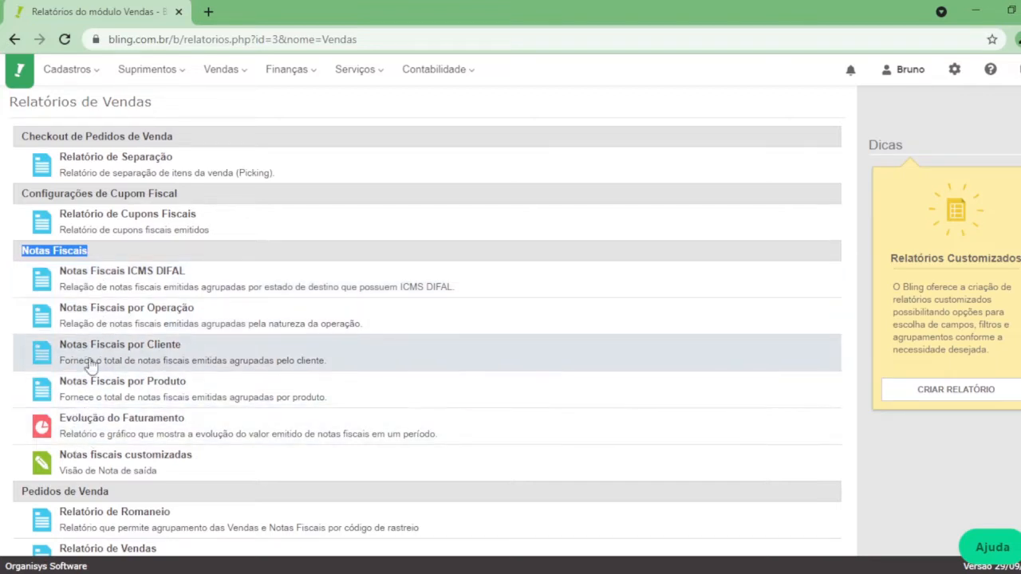
{"action": "scroll", "coordinate": [267, 423], "scroll_direction": "down", "scroll_amount": 1}
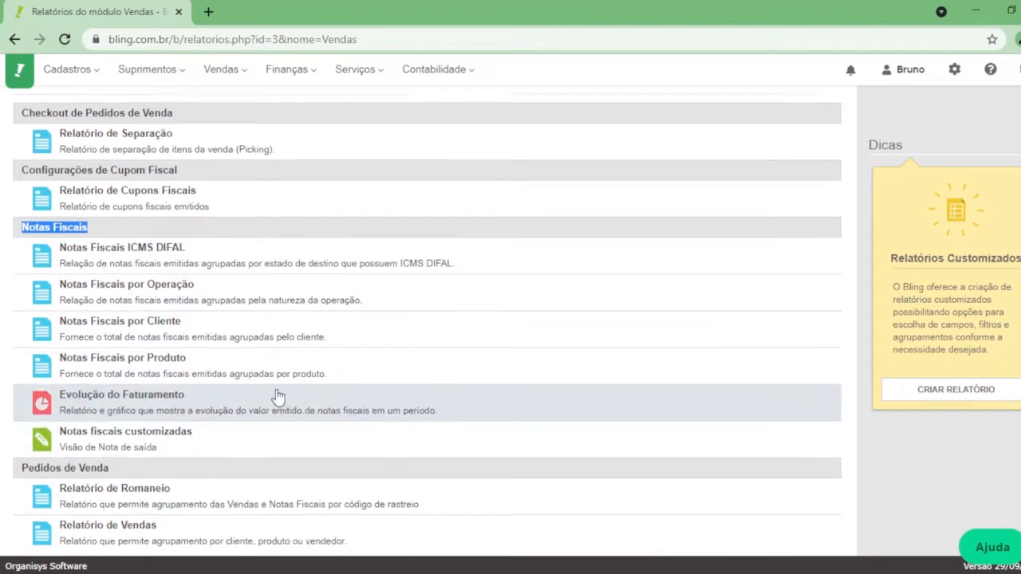
{"action": "scroll", "coordinate": [158, 484], "scroll_direction": "up", "scroll_amount": 1}
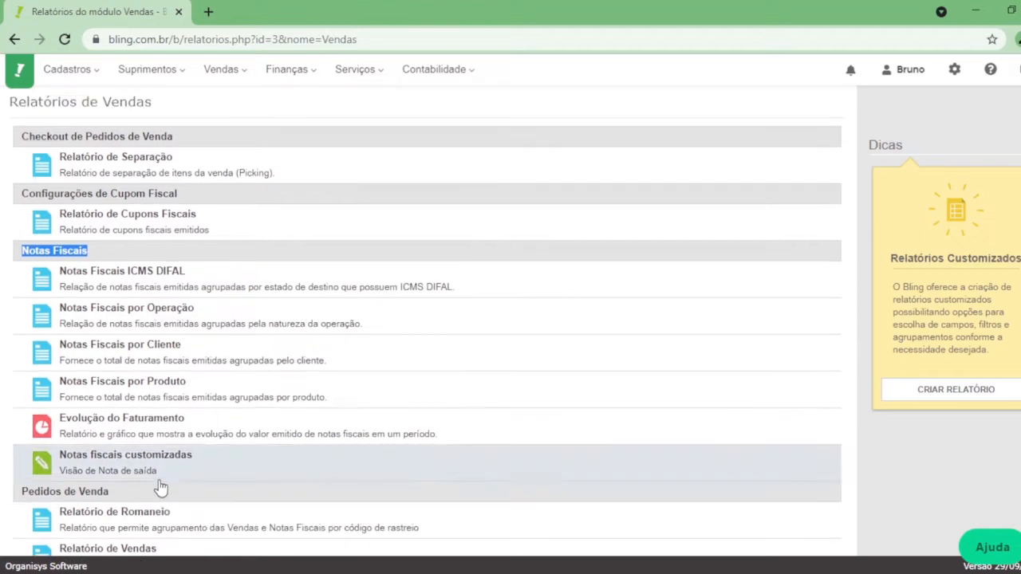
{"action": "left_click", "coordinate": [455, 114]}
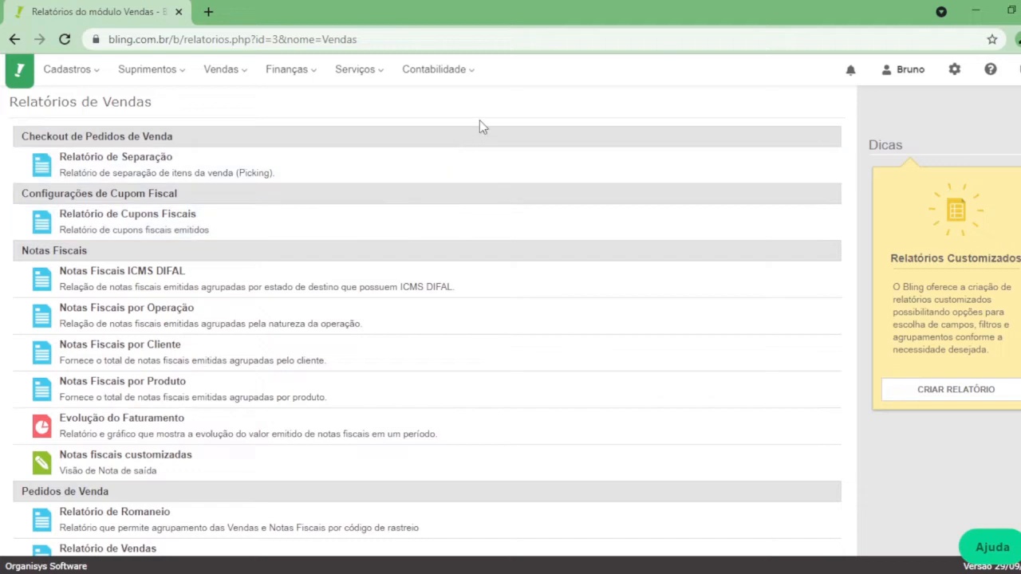
- Open the Relatórios customizados manager from the Sistema preferences
{"action": "left_click", "coordinate": [960, 71]}
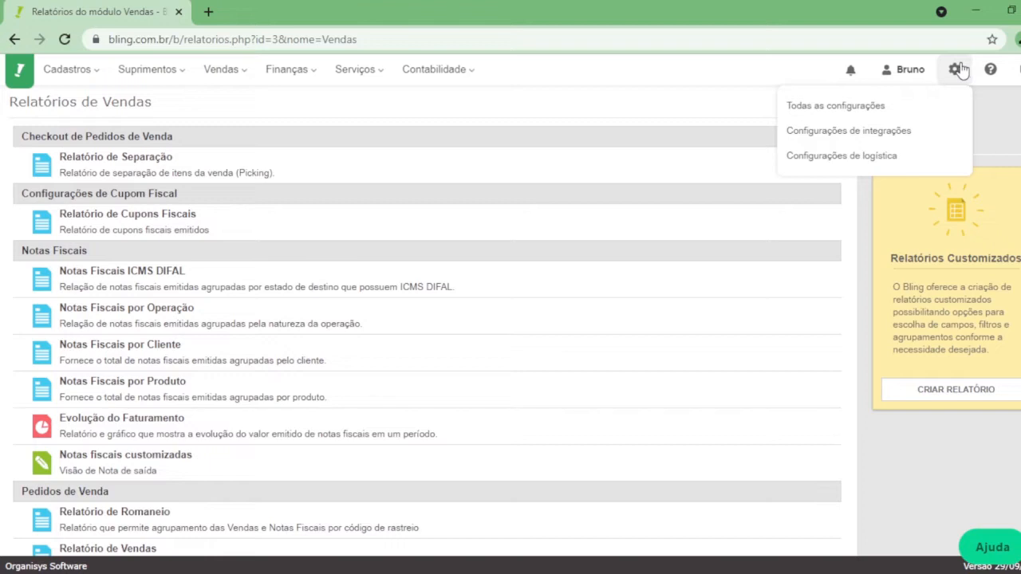
{"action": "left_click", "coordinate": [948, 112]}
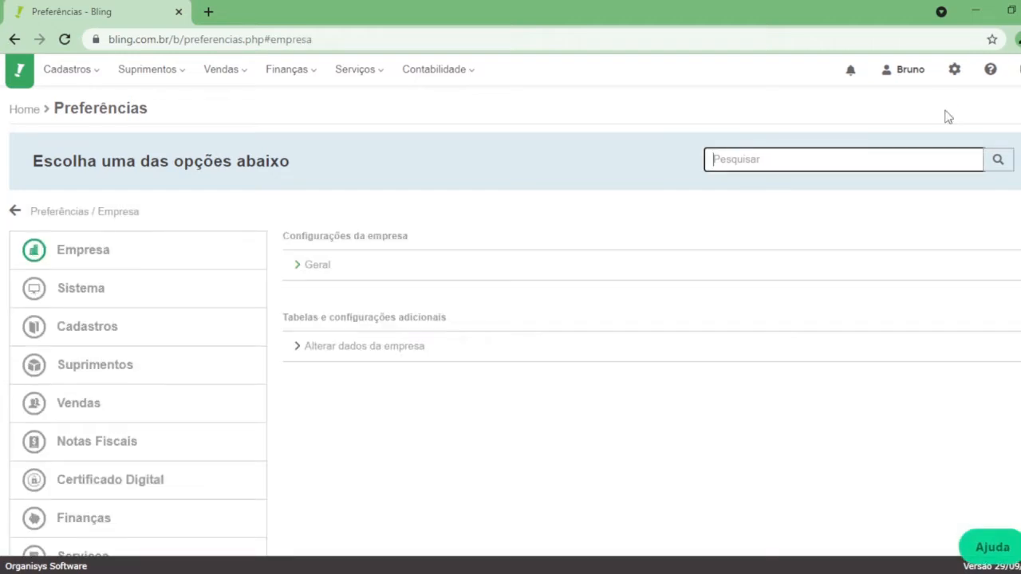
{"action": "left_click", "coordinate": [237, 306]}
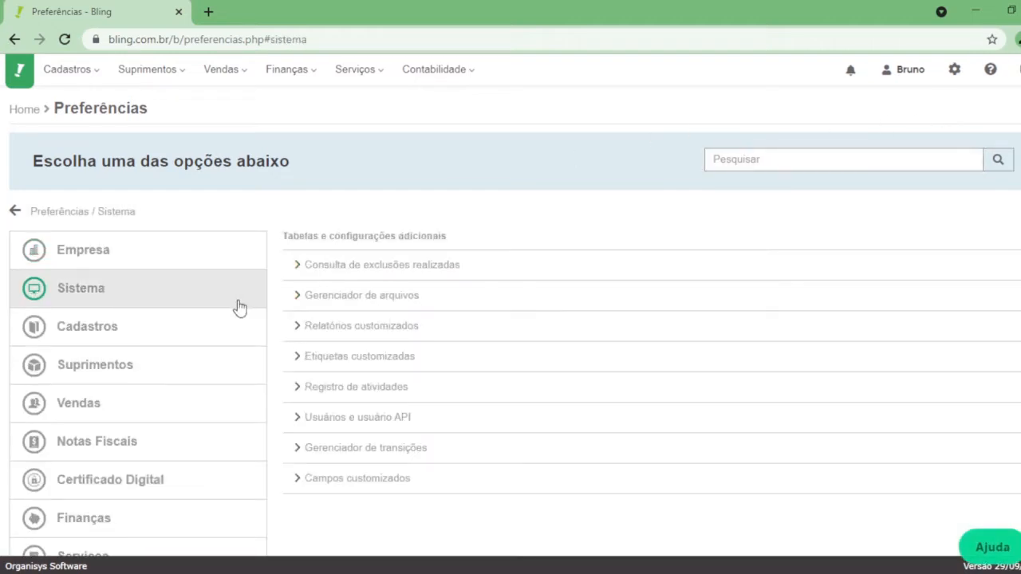
{"action": "left_click", "coordinate": [344, 324]}
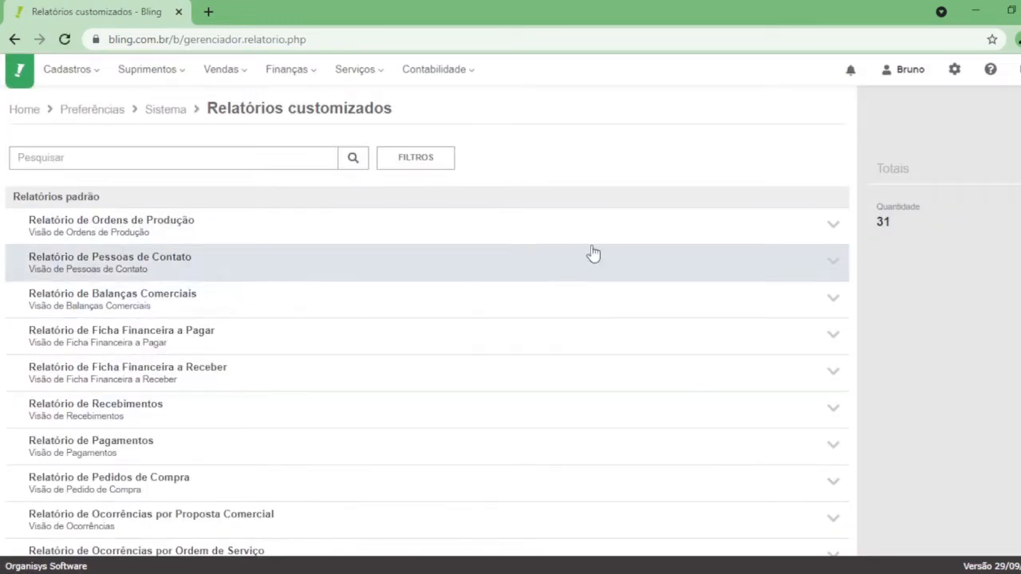
- Filter the custom reports list by report type Vendas
{"action": "left_click", "coordinate": [405, 163]}
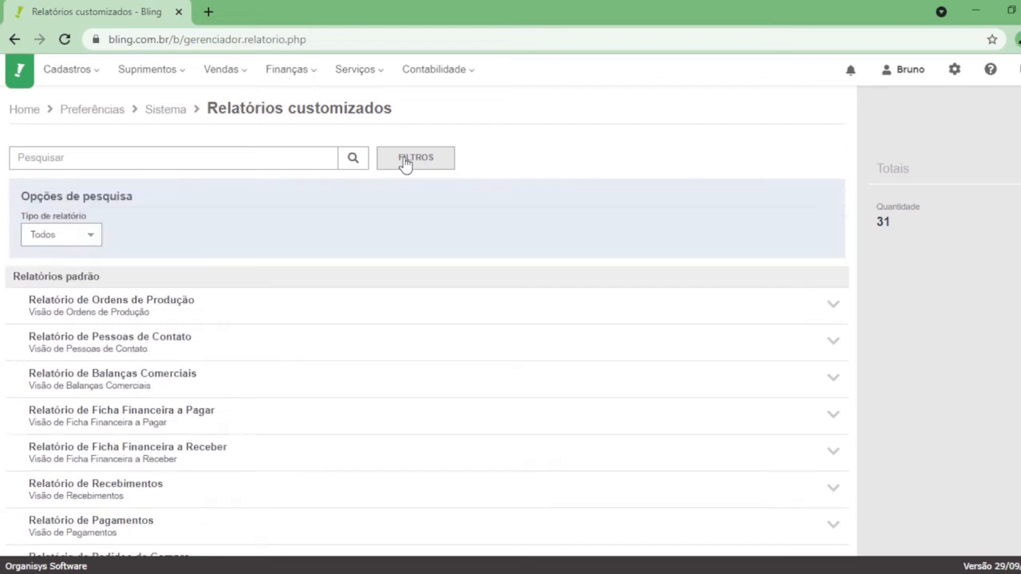
{"action": "left_click", "coordinate": [92, 234]}
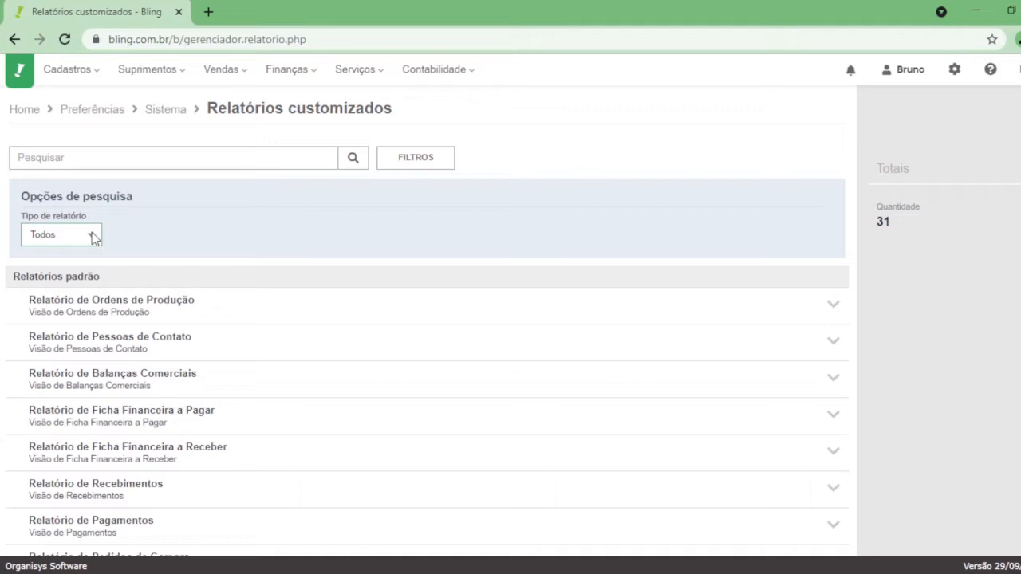
{"action": "left_click", "coordinate": [83, 299]}
{"action": "scroll", "coordinate": [417, 218], "scroll_direction": "down", "scroll_amount": 1}
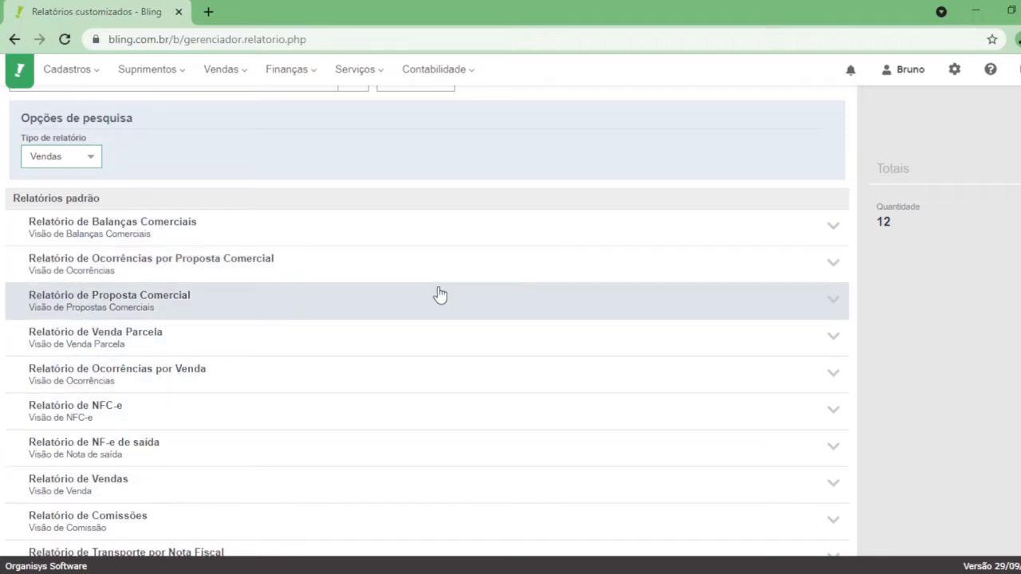
- Open the Vendas reports page in a separate browser tab and compare it with the filtered custom reports list
{"action": "mouse_move", "coordinate": [204, 74]}
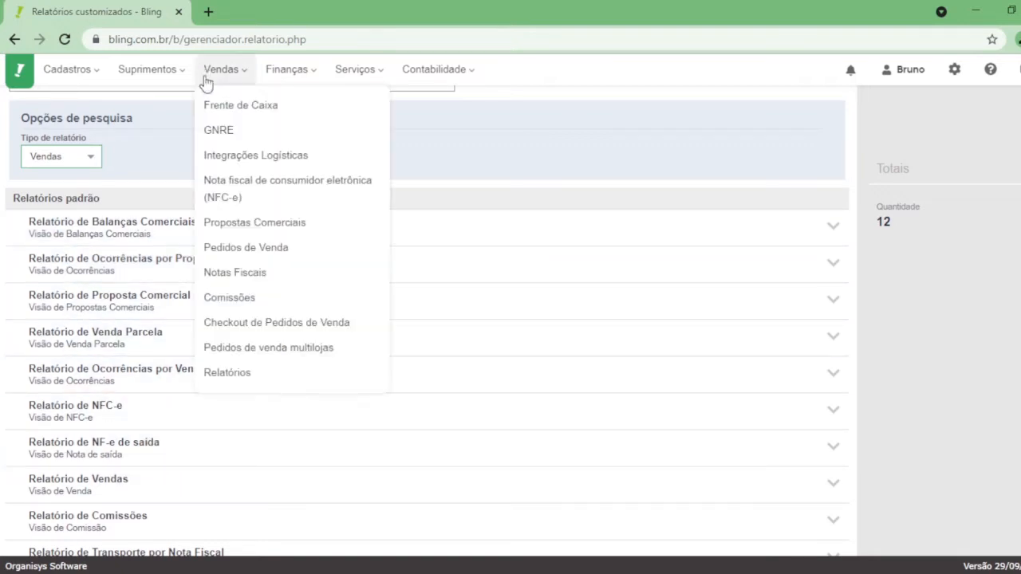
{"action": "middle_click", "coordinate": [252, 374]}
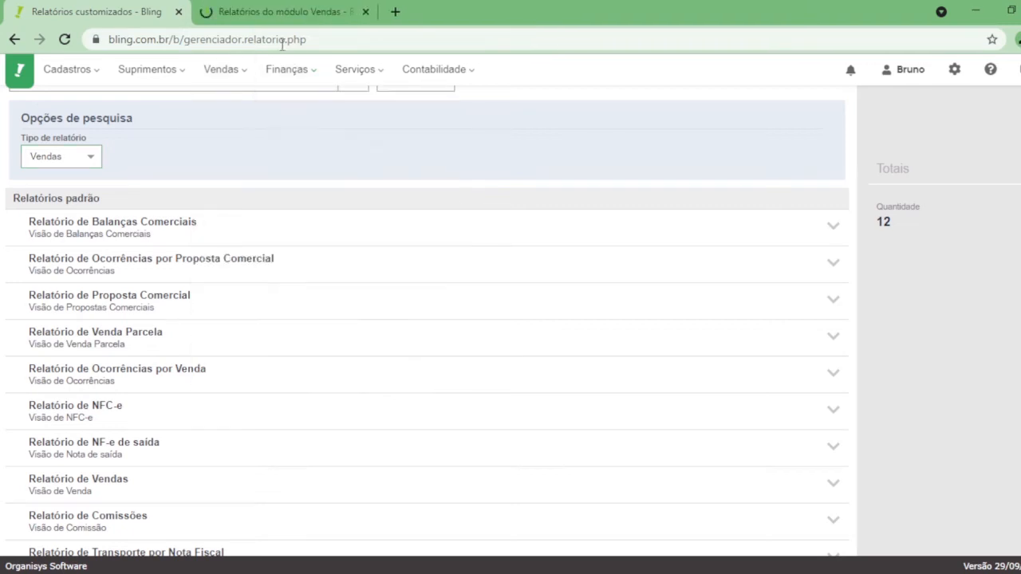
{"action": "left_click", "coordinate": [274, 21]}
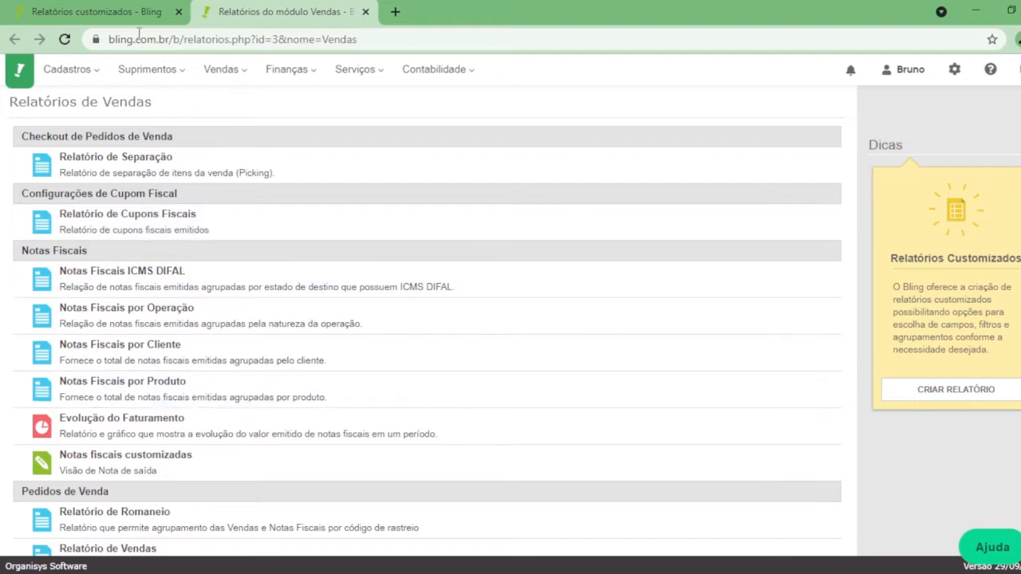
{"action": "left_click", "coordinate": [109, 14]}
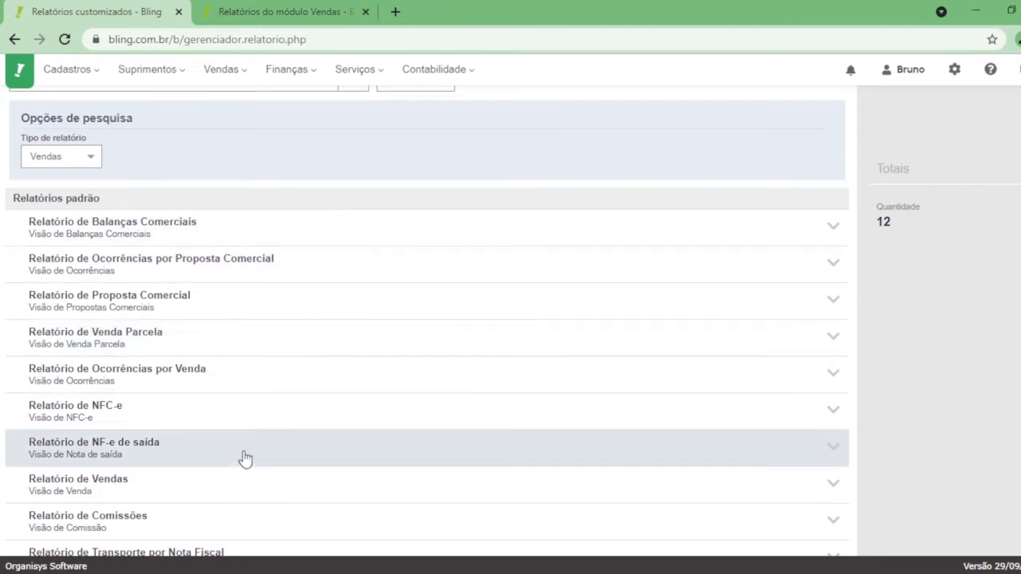
{"action": "left_click", "coordinate": [270, 12]}
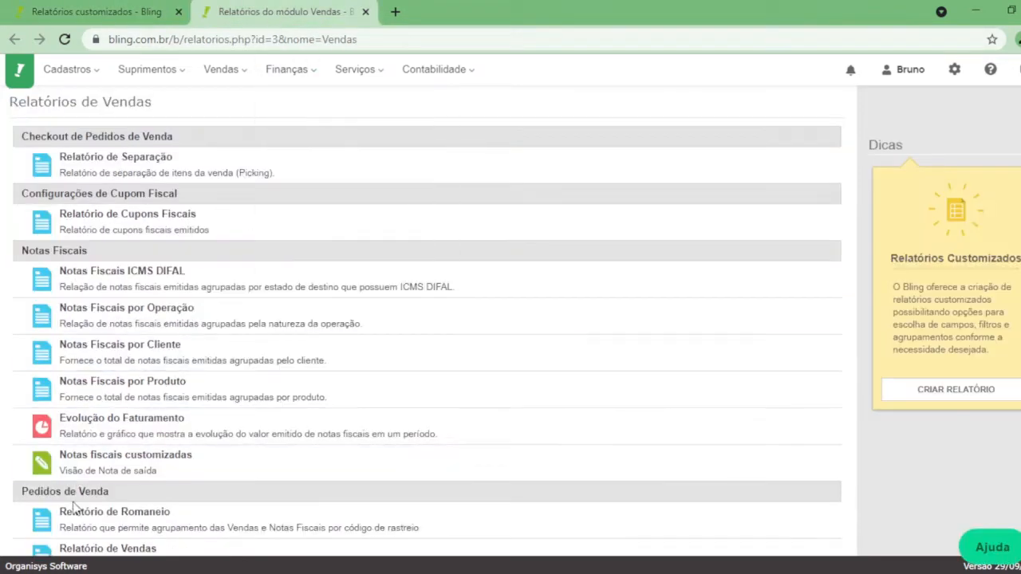
{"action": "left_click", "coordinate": [80, 11]}
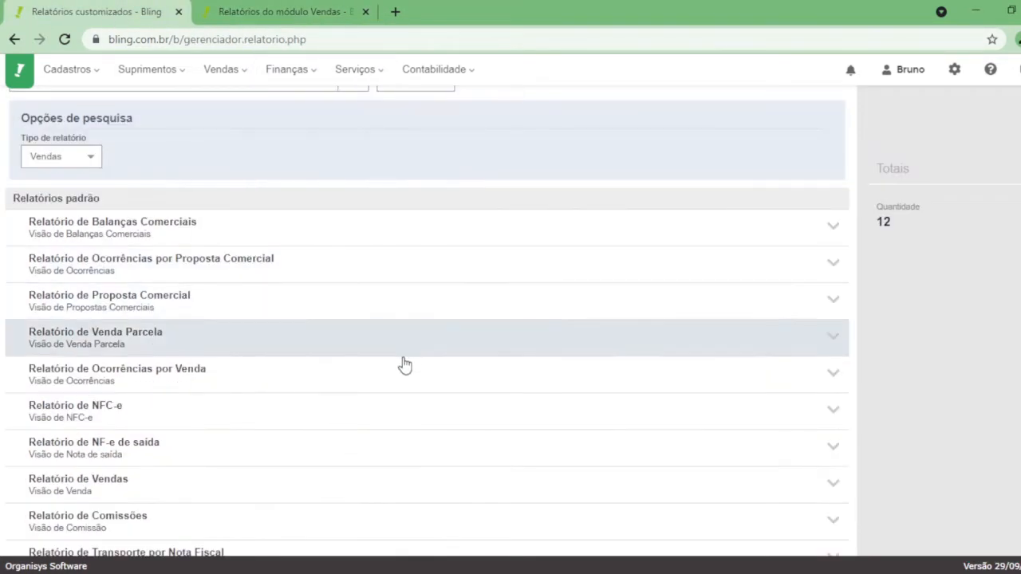
- Open the configuration of Relatório de NF-e de saída and title it "Relatório de NF-e (Customizado)"
{"action": "left_click", "coordinate": [186, 456]}
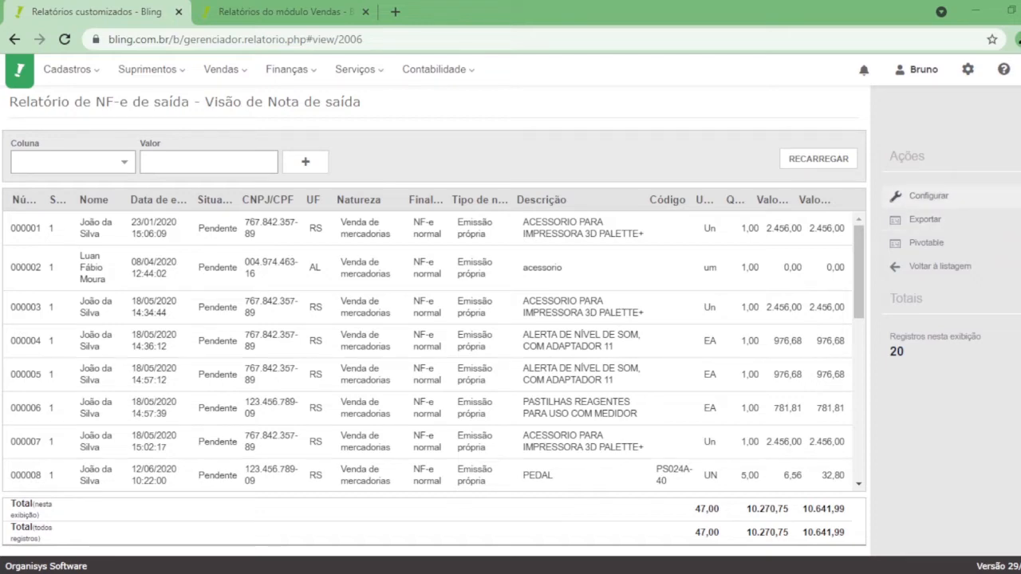
{"action": "left_click", "coordinate": [967, 194]}
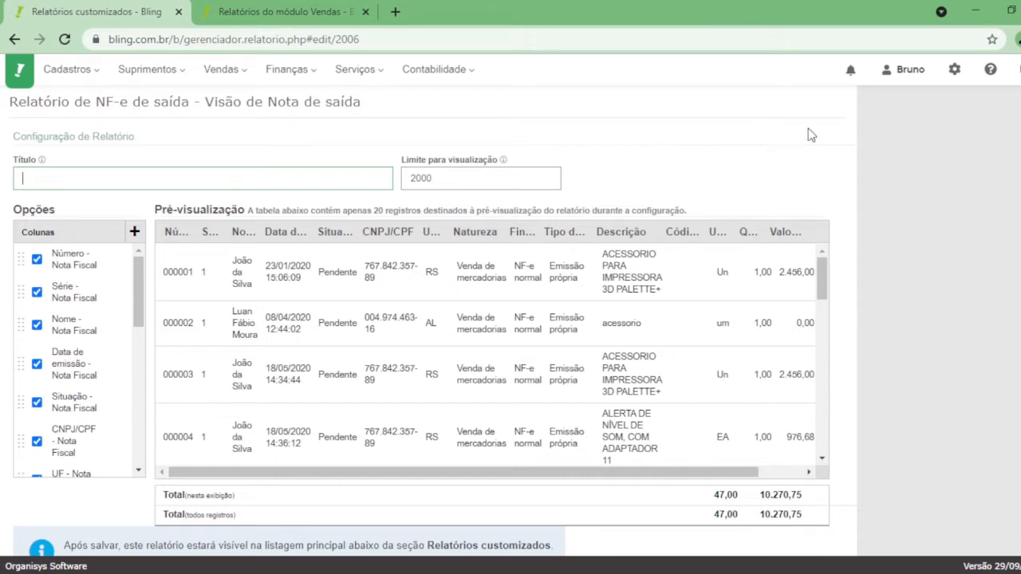
{"action": "type", "text": "atório de NF-e (Customizado"}
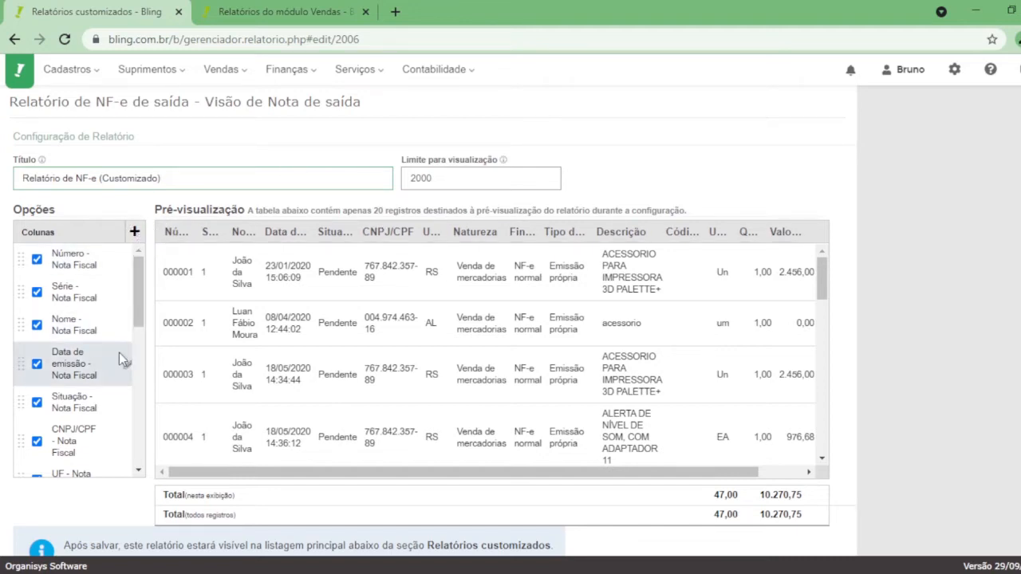
- Include the Ambiente - Nota Fiscal column in the NF-e report
{"action": "scroll", "coordinate": [82, 319], "scroll_direction": "down", "scroll_amount": 10}
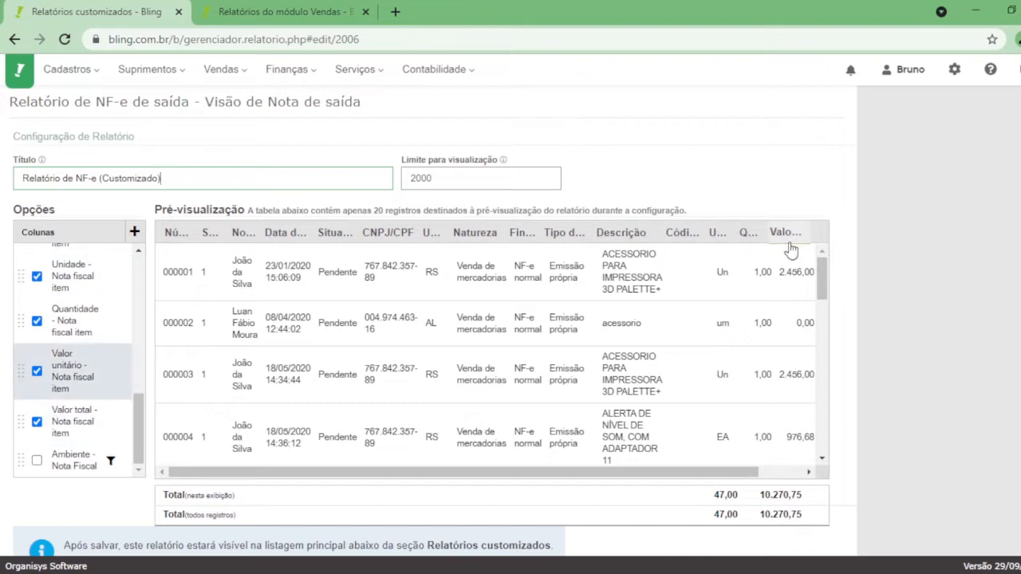
{"action": "scroll", "coordinate": [45, 323], "scroll_direction": "up", "scroll_amount": 5}
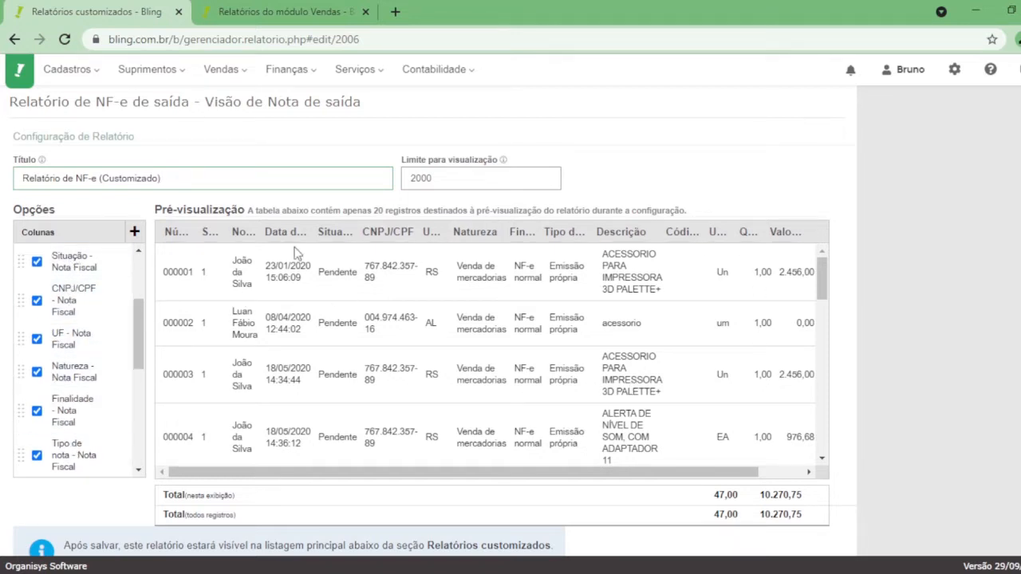
{"action": "scroll", "coordinate": [82, 277], "scroll_direction": "down", "scroll_amount": 2}
{"action": "scroll", "coordinate": [83, 276], "scroll_direction": "down", "scroll_amount": 5}
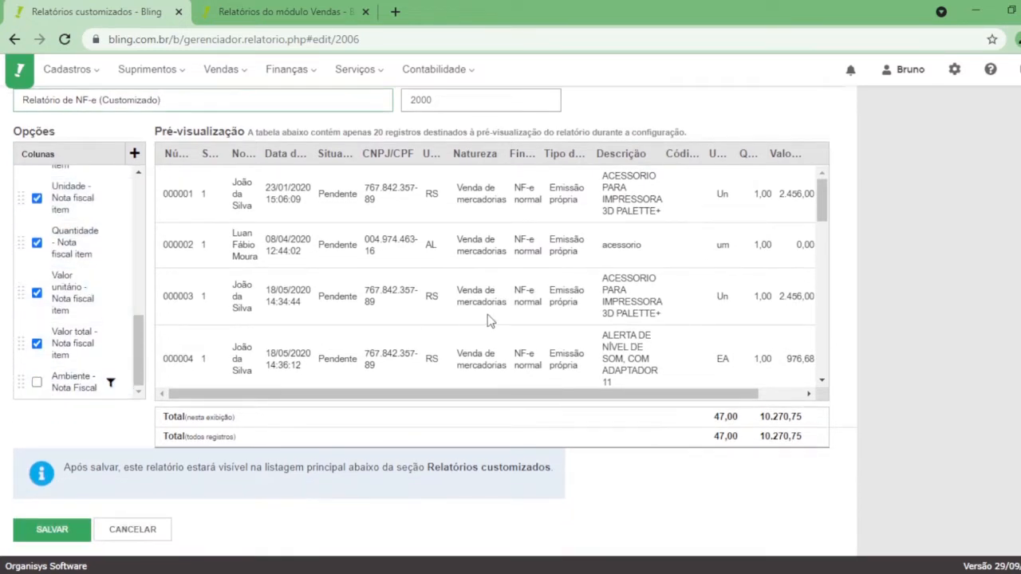
{"action": "scroll", "coordinate": [488, 319], "scroll_direction": "up", "scroll_amount": 1}
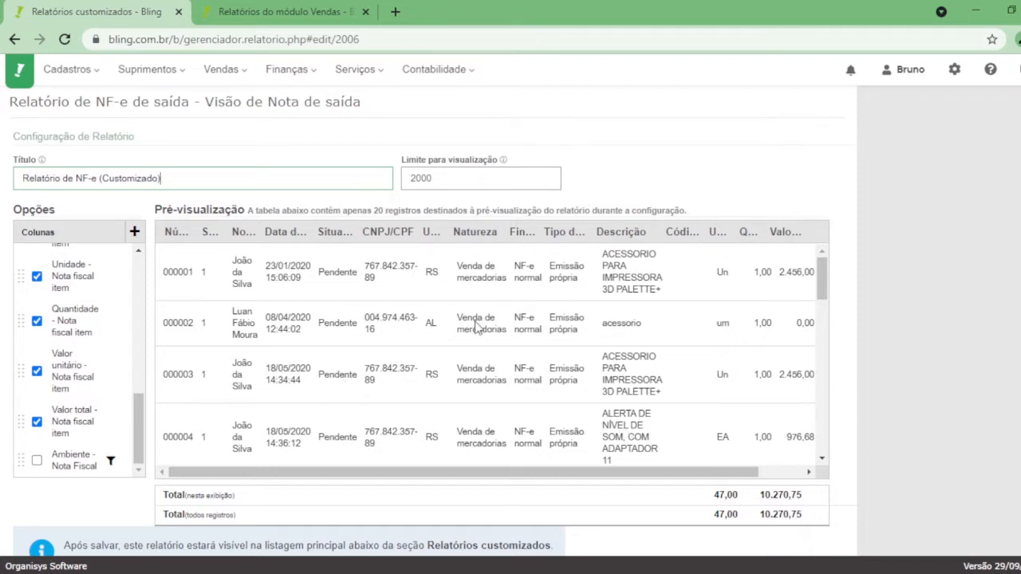
{"action": "left_click", "coordinate": [36, 462]}
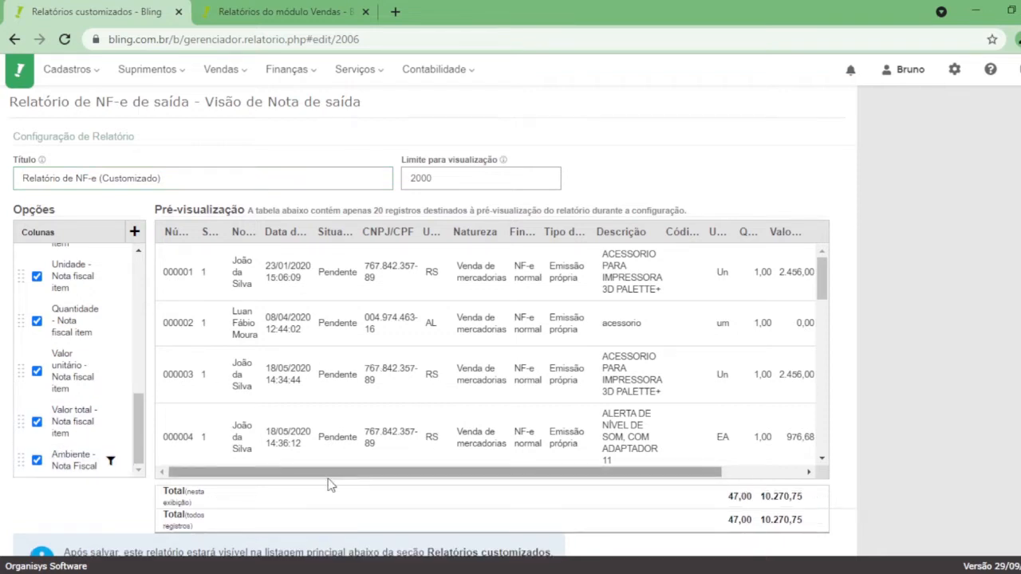
- Examine the Ambiente column's values across the invoice rows in the report preview
{"action": "left_click_drag", "start_coordinate": [332, 484], "coordinate": [442, 474]}
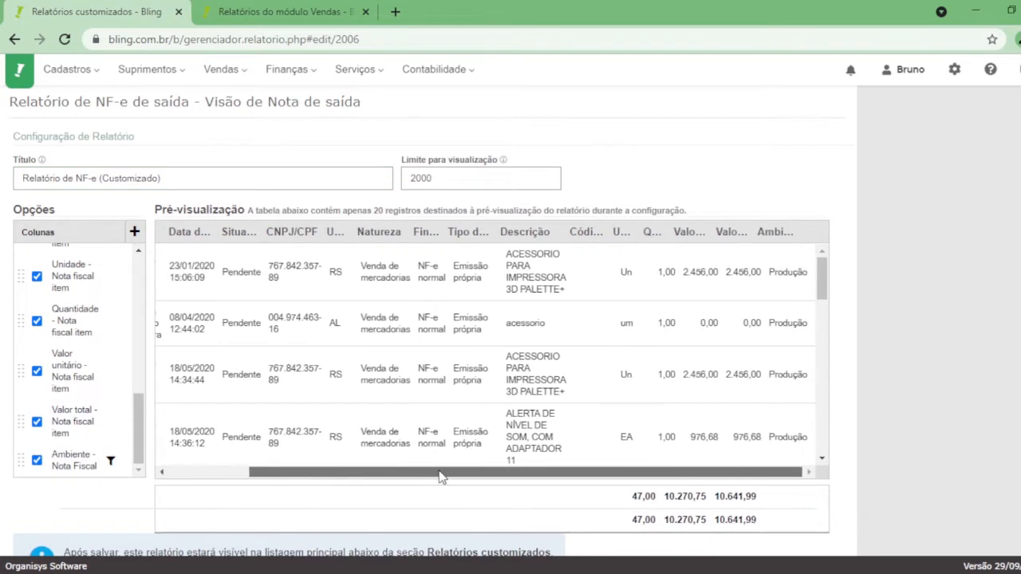
{"action": "double_click", "coordinate": [787, 275]}
{"action": "double_click", "coordinate": [790, 324]}
{"action": "double_click", "coordinate": [787, 275]}
{"action": "double_click", "coordinate": [789, 324]}
{"action": "left_click", "coordinate": [791, 368]}
{"action": "scroll", "coordinate": [793, 335], "scroll_direction": "down", "scroll_amount": 3}
{"action": "scroll", "coordinate": [784, 295], "scroll_direction": "down", "scroll_amount": 5}
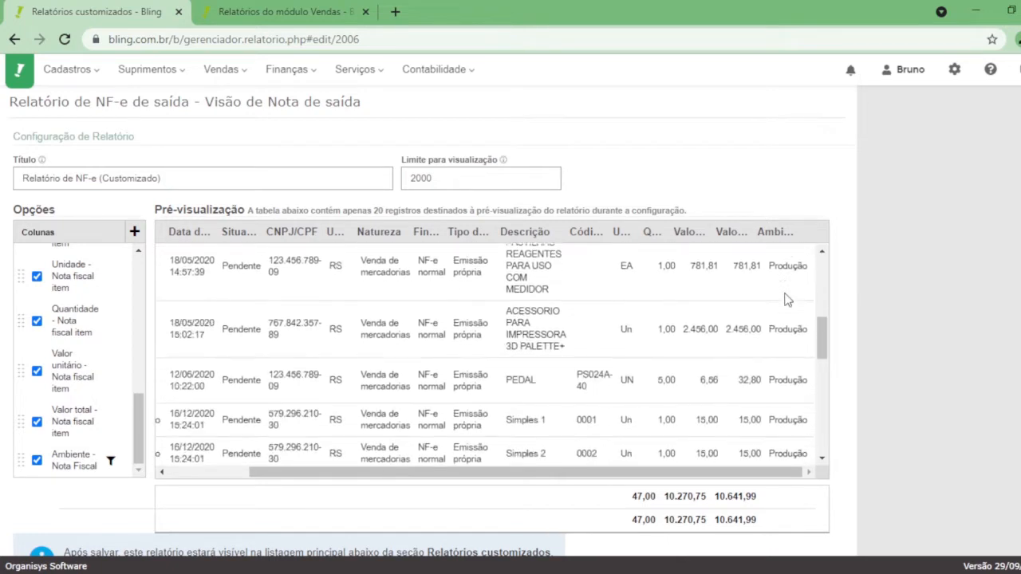
{"action": "scroll", "coordinate": [793, 327], "scroll_direction": "down", "scroll_amount": 3}
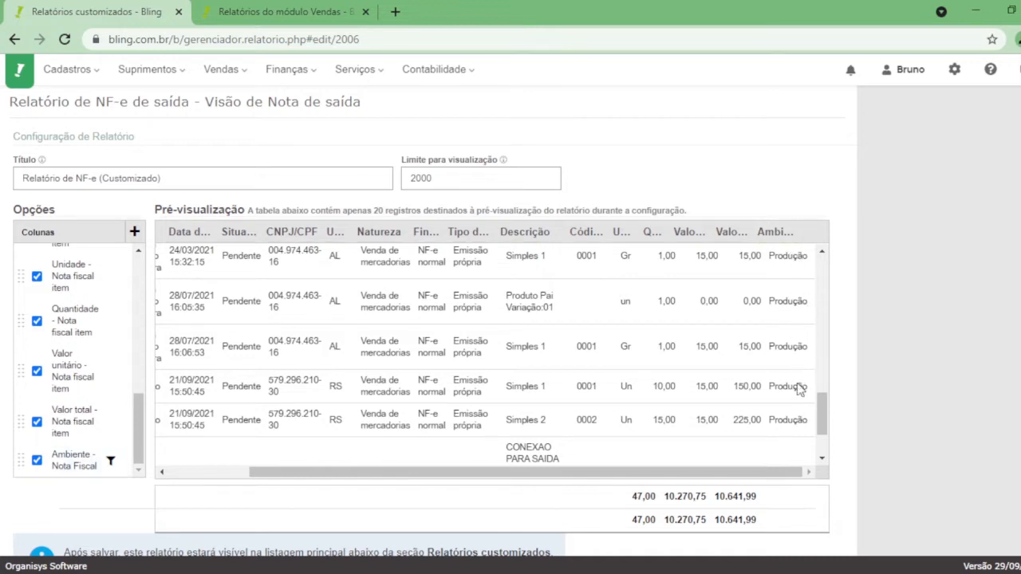
{"action": "scroll", "coordinate": [797, 405], "scroll_direction": "up", "scroll_amount": 1}
{"action": "scroll", "coordinate": [798, 407], "scroll_direction": "up", "scroll_amount": 6}
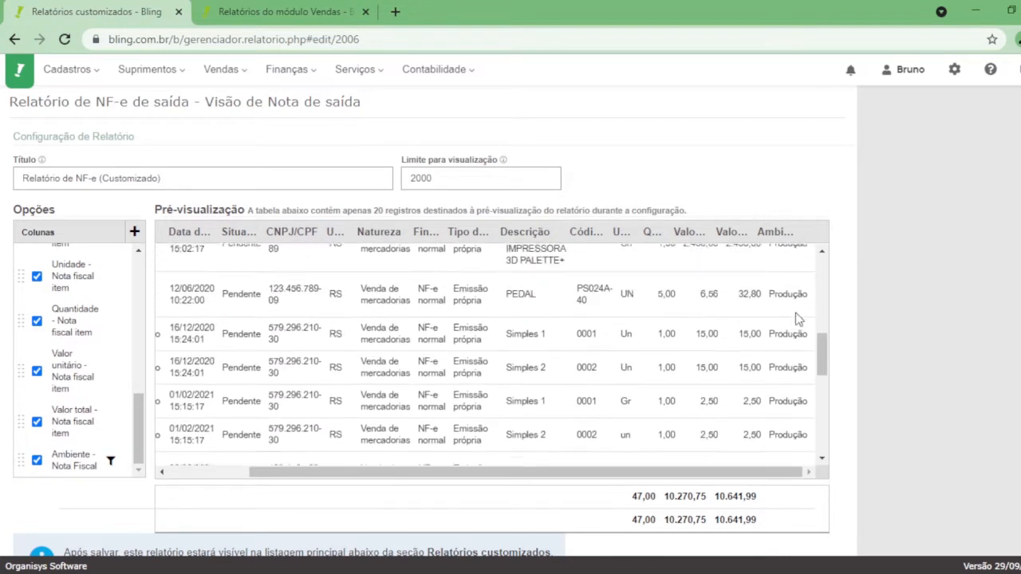
{"action": "scroll", "coordinate": [792, 307], "scroll_direction": "down", "scroll_amount": 5}
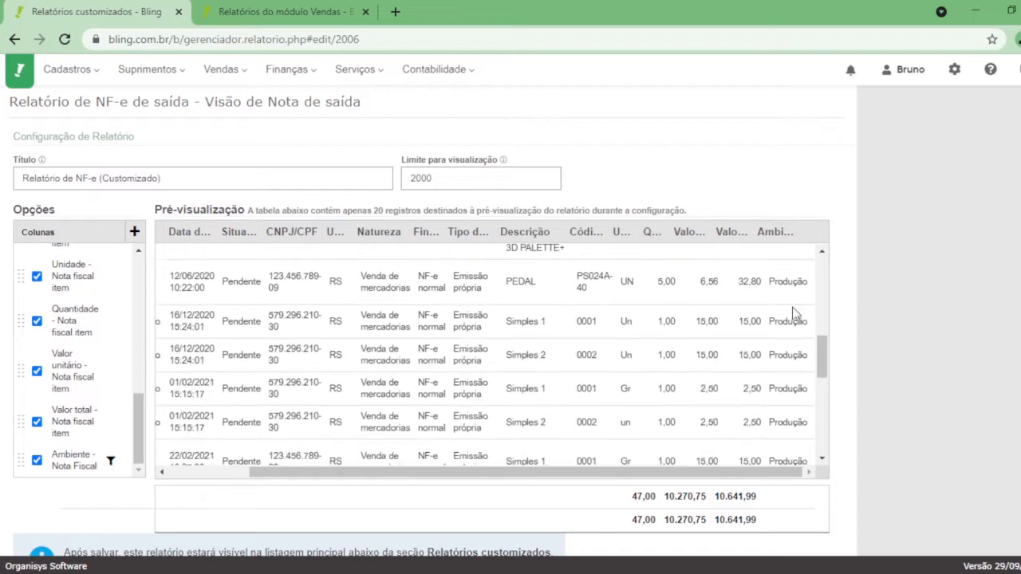
- Hide the Ambiente - Nota Fiscal column from the report and review its title, filter and grouping options
{"action": "scroll", "coordinate": [792, 309], "scroll_direction": "up", "scroll_amount": 5}
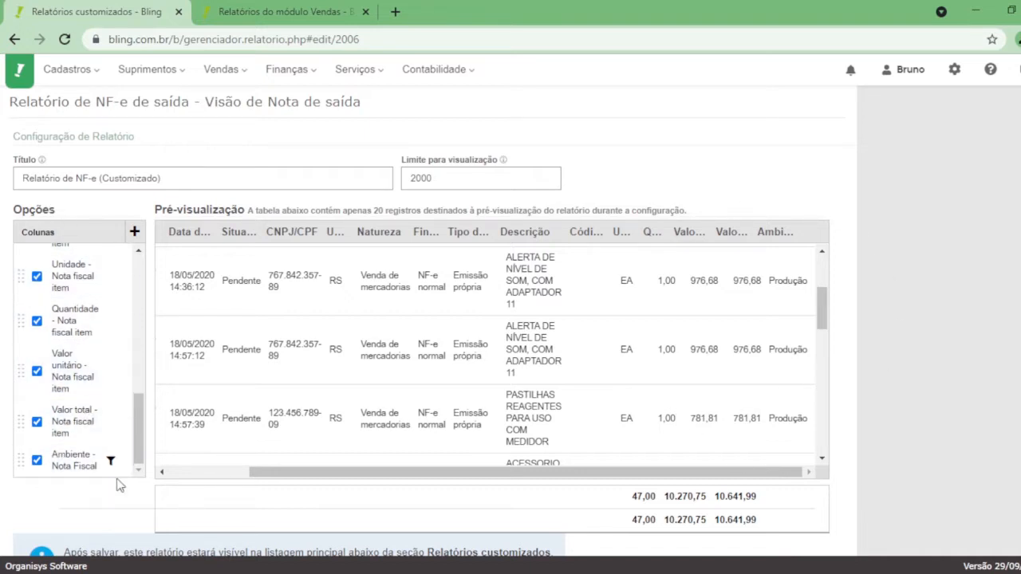
{"action": "left_click", "coordinate": [37, 461]}
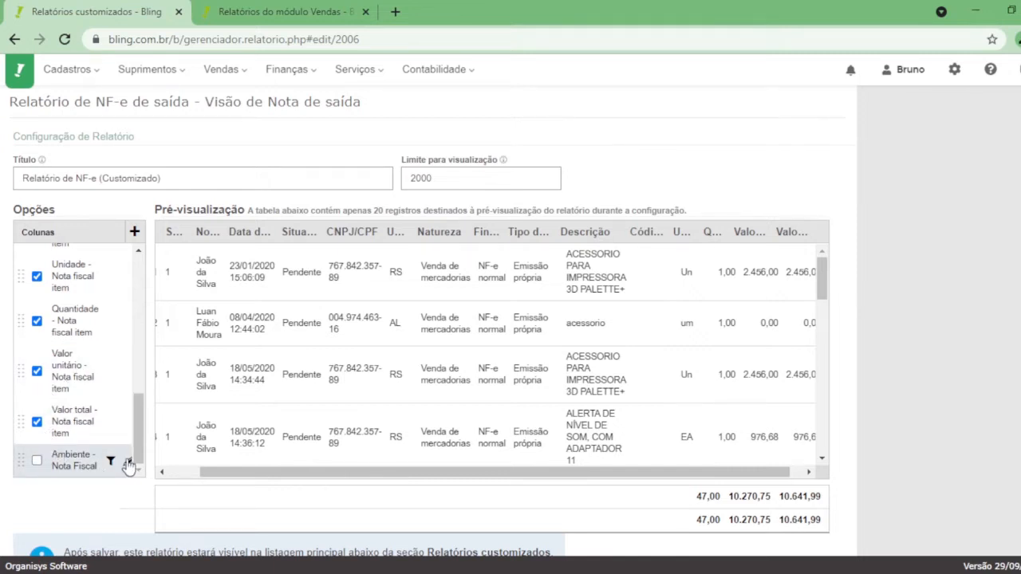
{"action": "left_click", "coordinate": [129, 467]}
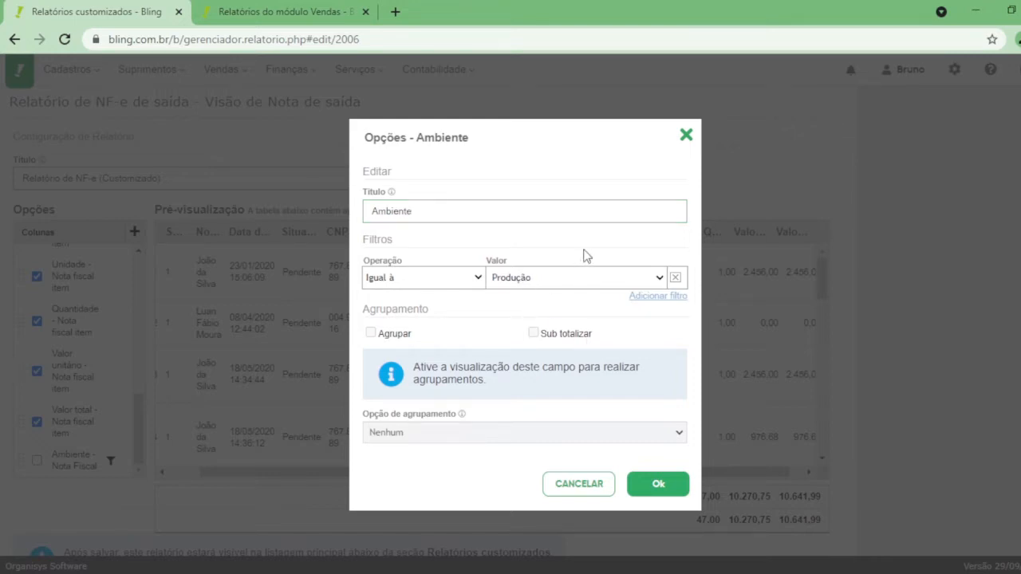
{"action": "double_click", "coordinate": [447, 213]}
{"action": "left_click", "coordinate": [450, 249]}
{"action": "double_click", "coordinate": [441, 210]}
{"action": "left_click", "coordinate": [461, 237]}
{"action": "left_click", "coordinate": [656, 488]}
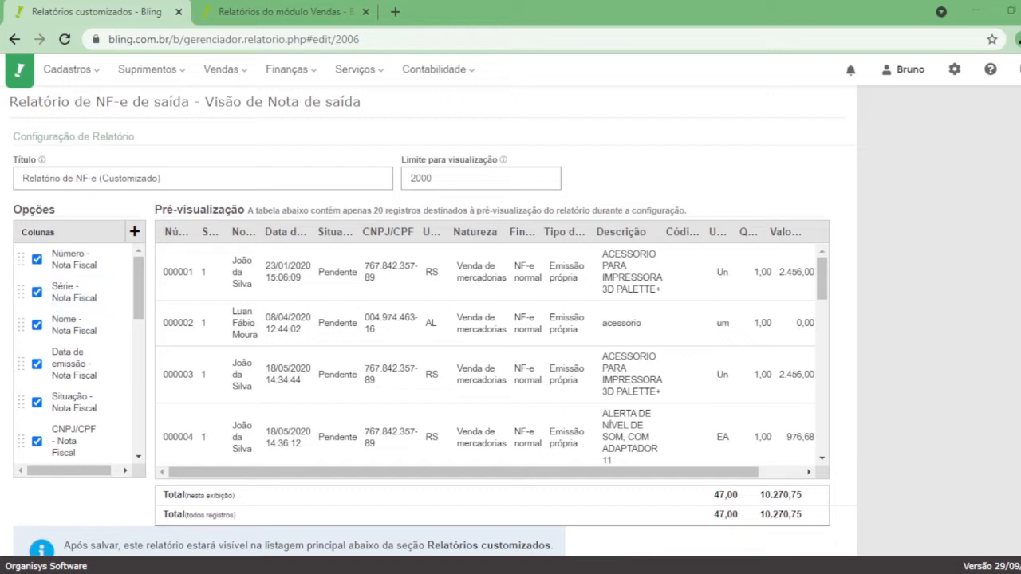
- Examine the column groups available for the report, from Loja Virtual through the item and tax groups to Nota Fiscal
{"action": "scroll", "coordinate": [76, 351], "scroll_direction": "down", "scroll_amount": 1}
{"action": "scroll", "coordinate": [76, 351], "scroll_direction": "down", "scroll_amount": 1}
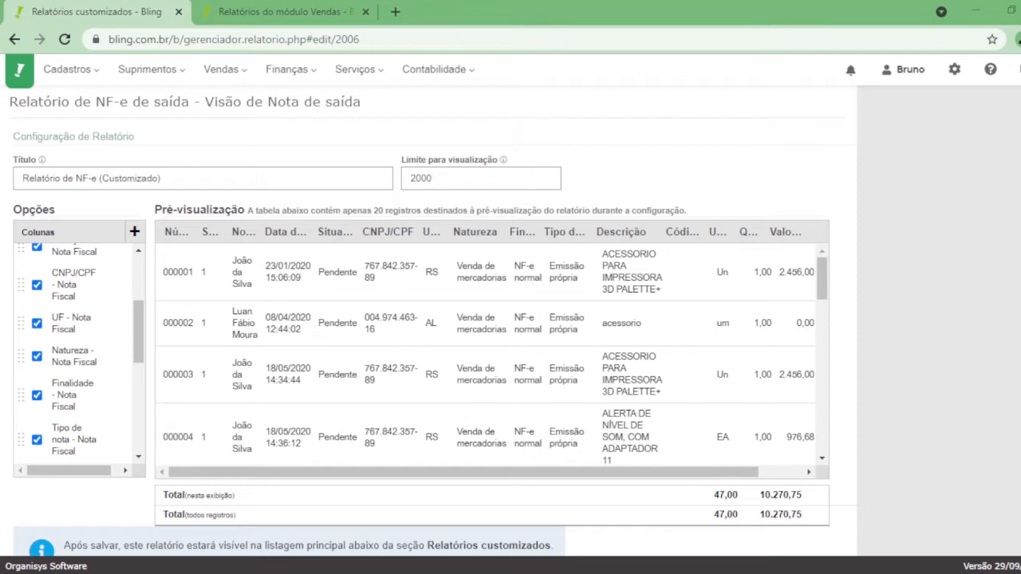
{"action": "left_click", "coordinate": [133, 232]}
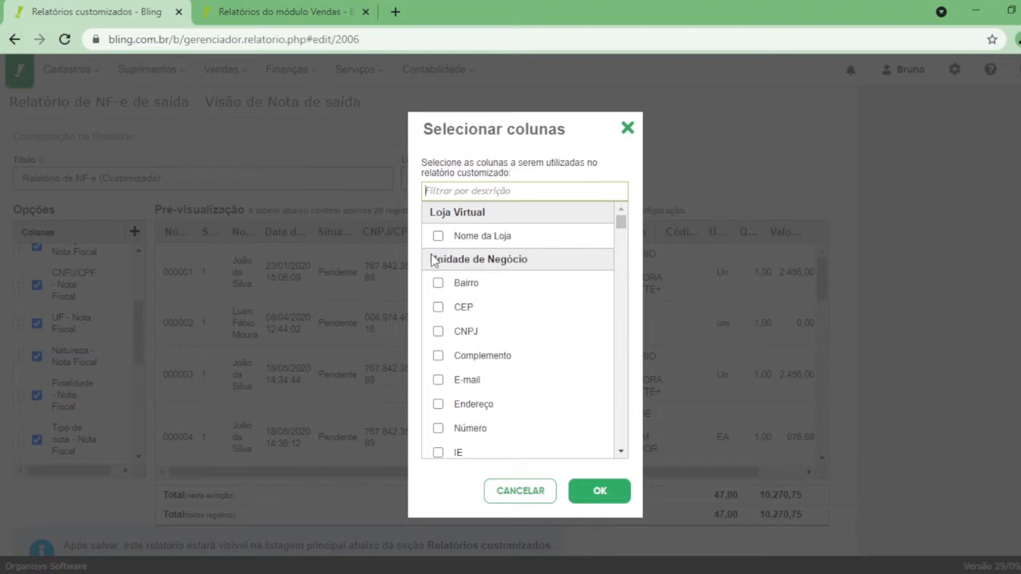
{"action": "left_click_drag", "start_coordinate": [429, 261], "coordinate": [525, 268]}
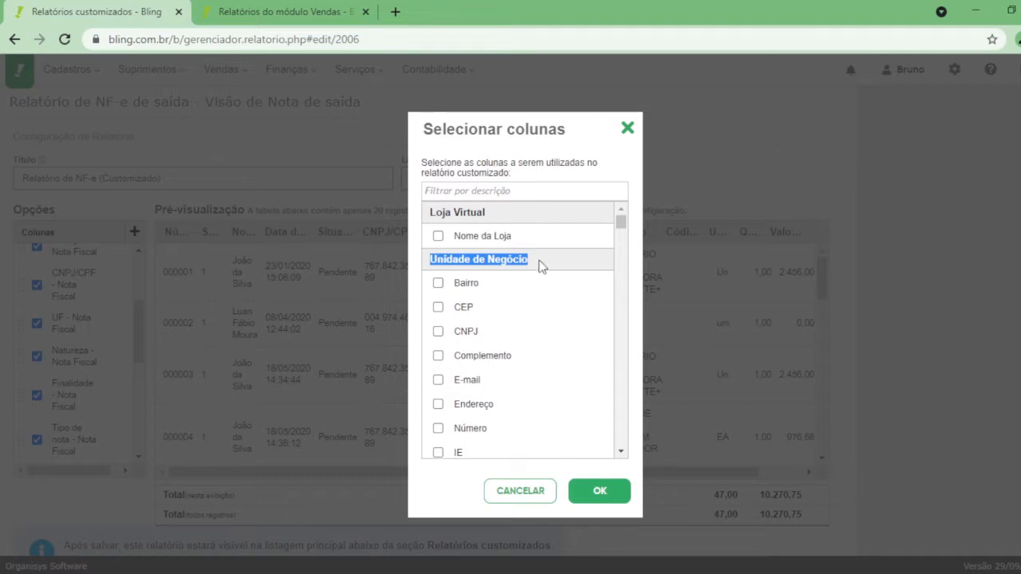
{"action": "left_click", "coordinate": [562, 264]}
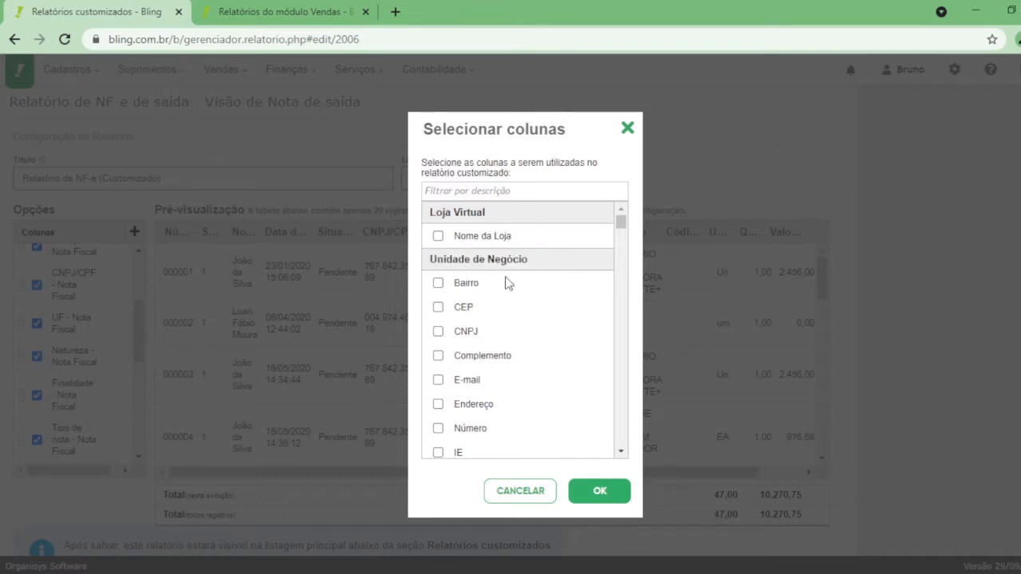
{"action": "scroll", "coordinate": [506, 292], "scroll_direction": "down", "scroll_amount": 1}
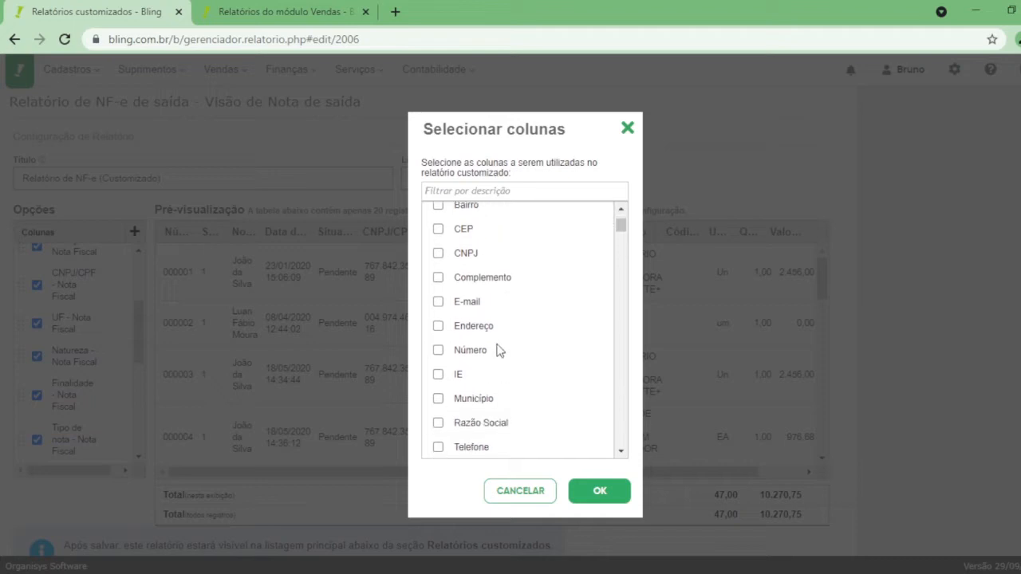
{"action": "scroll", "coordinate": [504, 307], "scroll_direction": "down", "scroll_amount": 2}
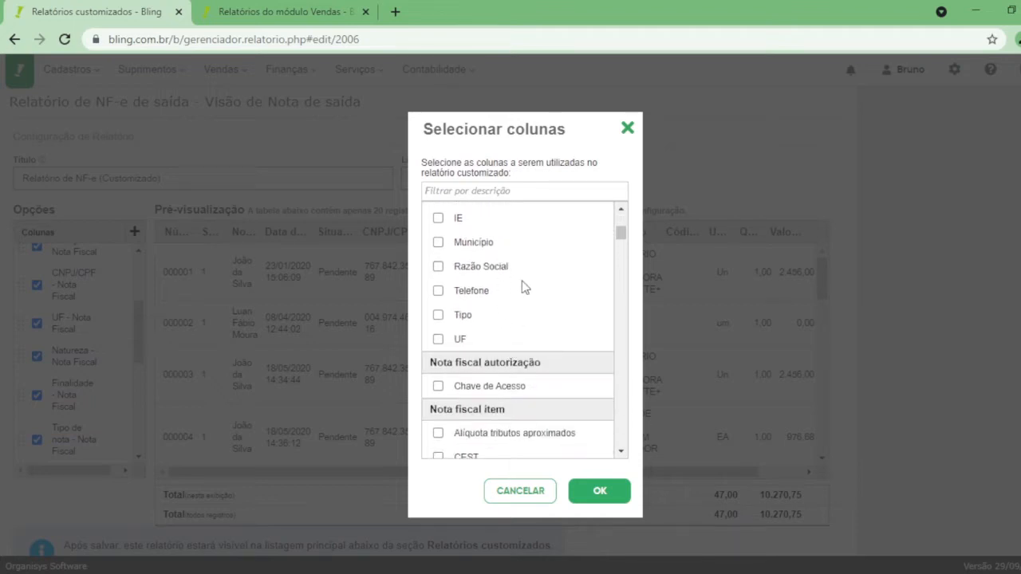
{"action": "scroll", "coordinate": [519, 287], "scroll_direction": "down", "scroll_amount": 1}
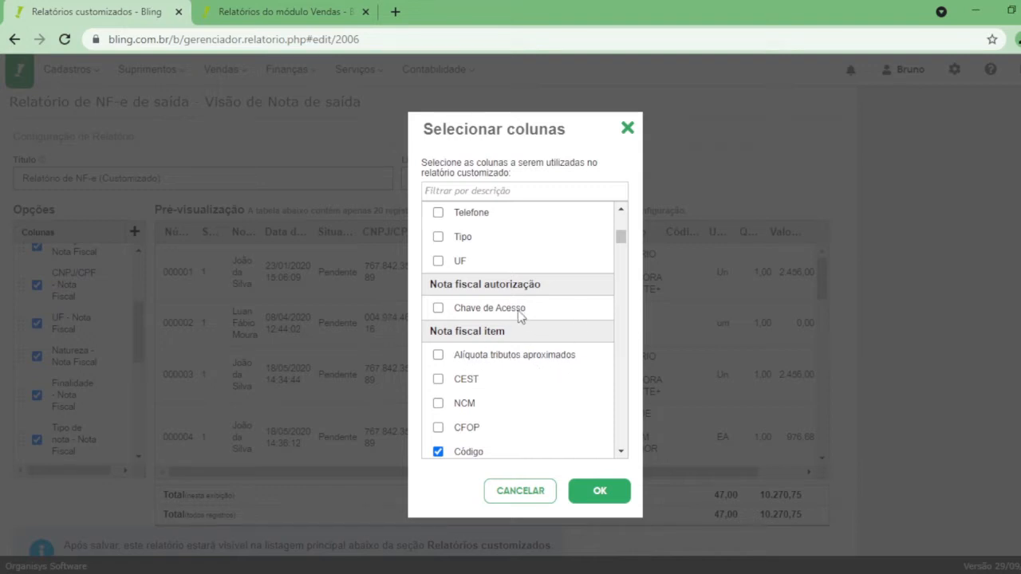
{"action": "scroll", "coordinate": [523, 311], "scroll_direction": "down", "scroll_amount": 3}
{"action": "scroll", "coordinate": [540, 260], "scroll_direction": "down", "scroll_amount": 8}
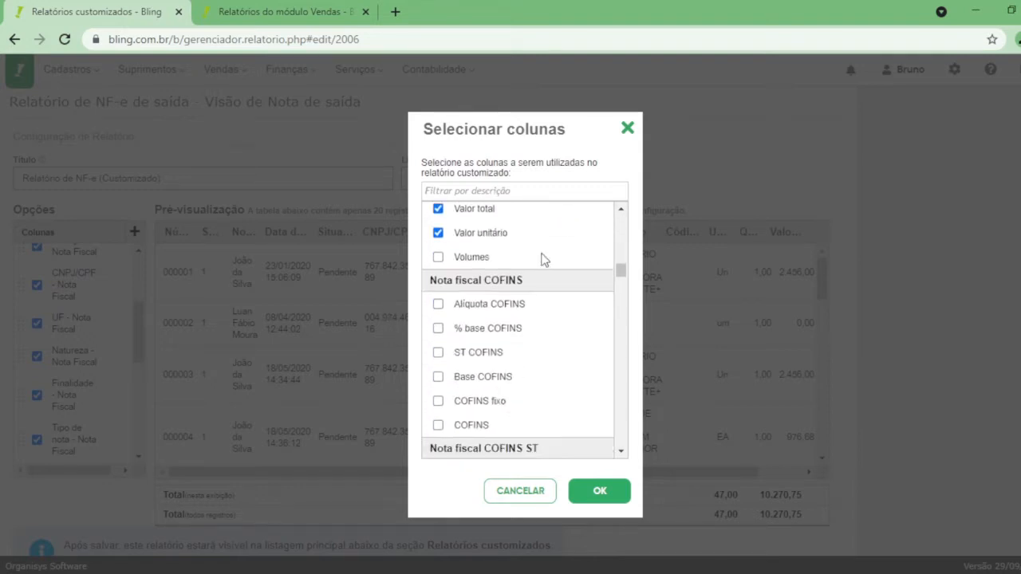
{"action": "scroll", "coordinate": [542, 260], "scroll_direction": "down", "scroll_amount": 3}
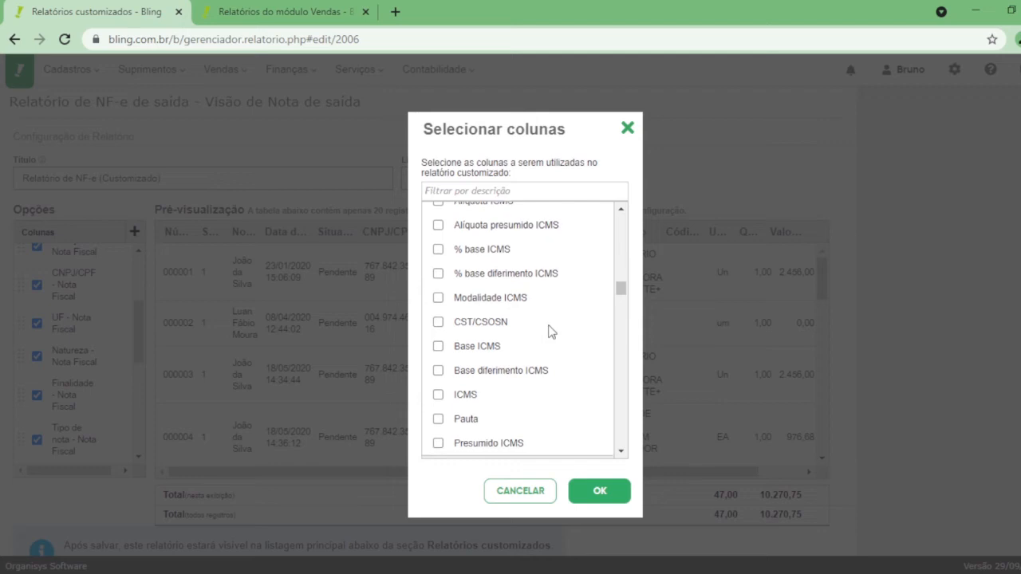
{"action": "scroll", "coordinate": [538, 300], "scroll_direction": "down", "scroll_amount": 4}
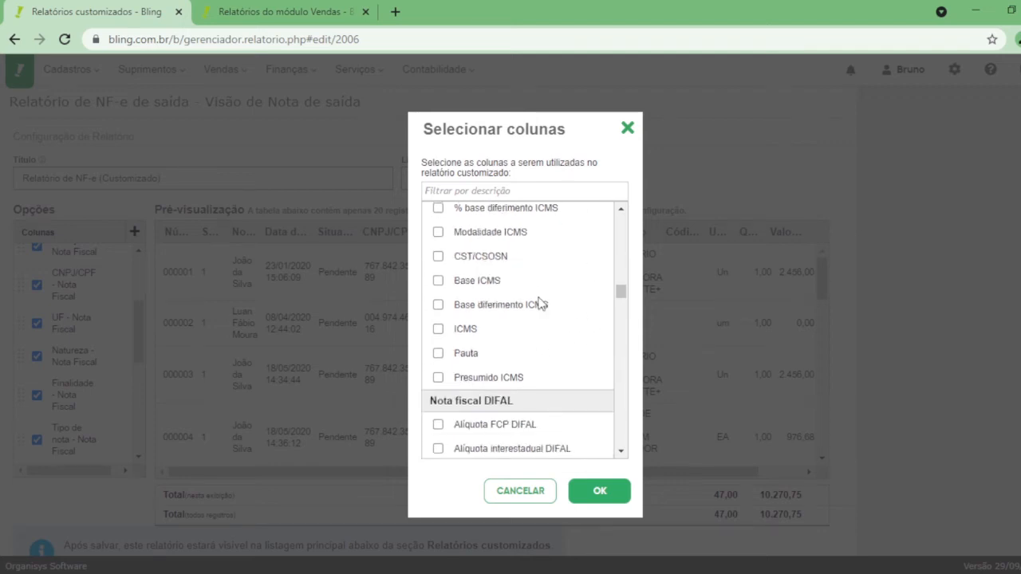
{"action": "scroll", "coordinate": [540, 289], "scroll_direction": "down", "scroll_amount": 5}
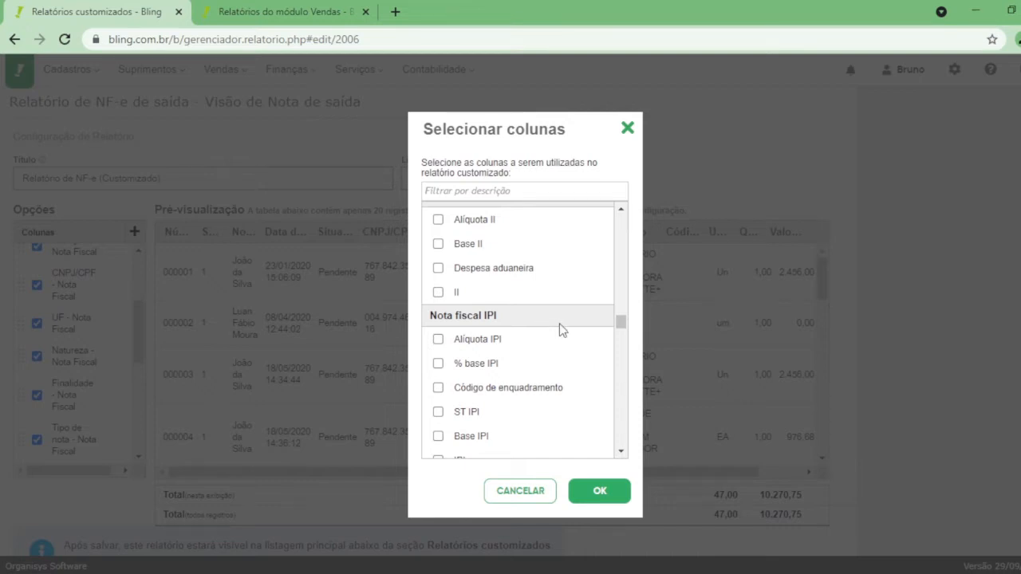
{"action": "scroll", "coordinate": [562, 327], "scroll_direction": "down", "scroll_amount": 3}
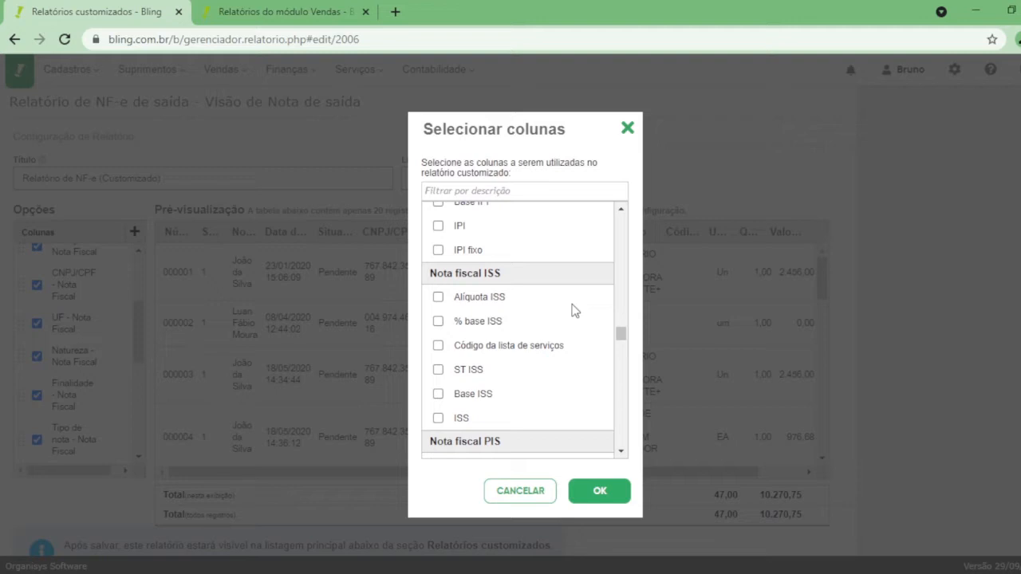
{"action": "scroll", "coordinate": [510, 271], "scroll_direction": "down", "scroll_amount": 6}
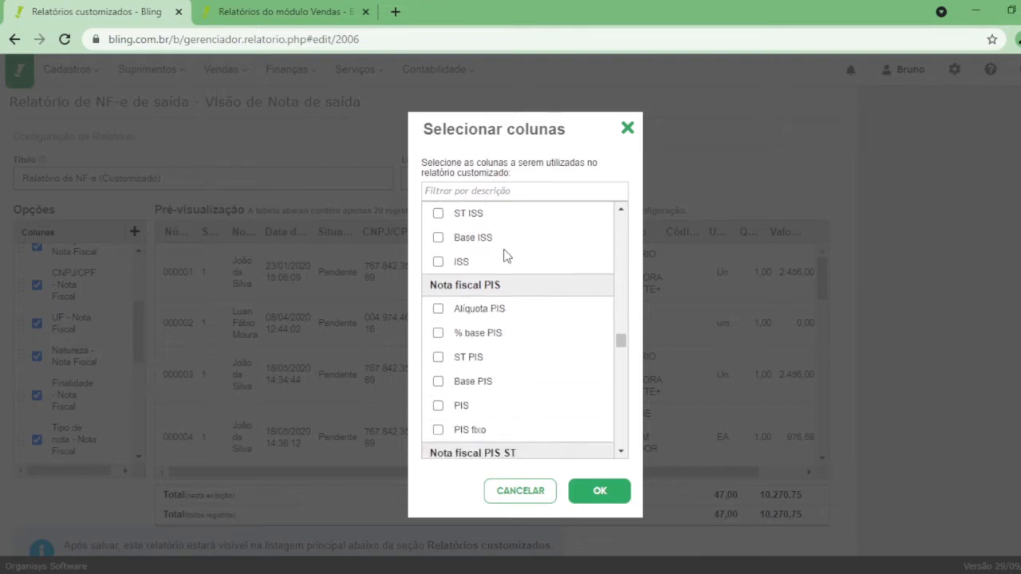
{"action": "scroll", "coordinate": [504, 251], "scroll_direction": "down", "scroll_amount": 3}
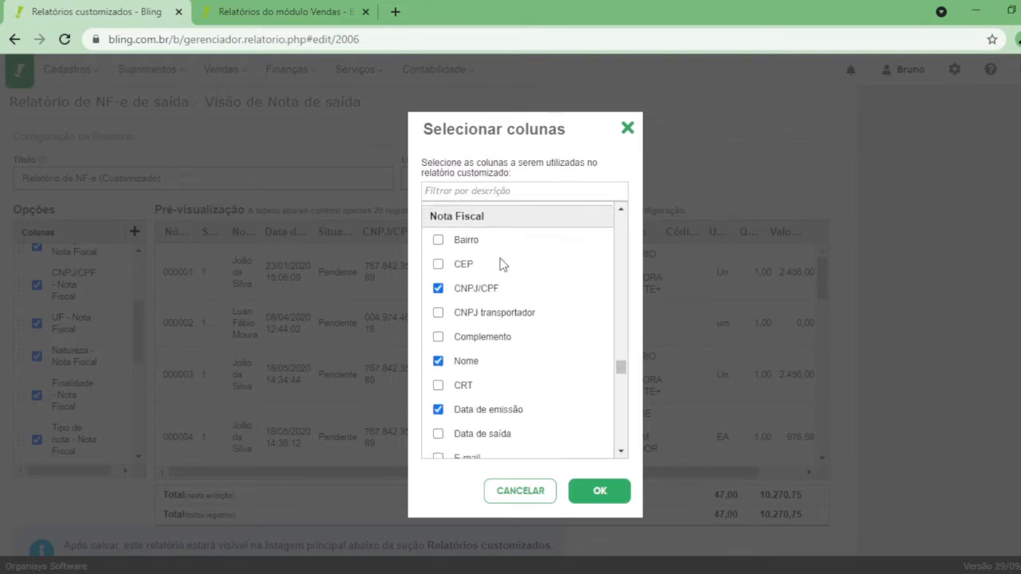
- Remove the CNPJ/CPF column of the Nota Fiscal group from the report
{"action": "left_click", "coordinate": [462, 294]}
{"action": "scroll", "coordinate": [530, 322], "scroll_direction": "down", "scroll_amount": 1}
{"action": "scroll", "coordinate": [483, 278], "scroll_direction": "down", "scroll_amount": 3}
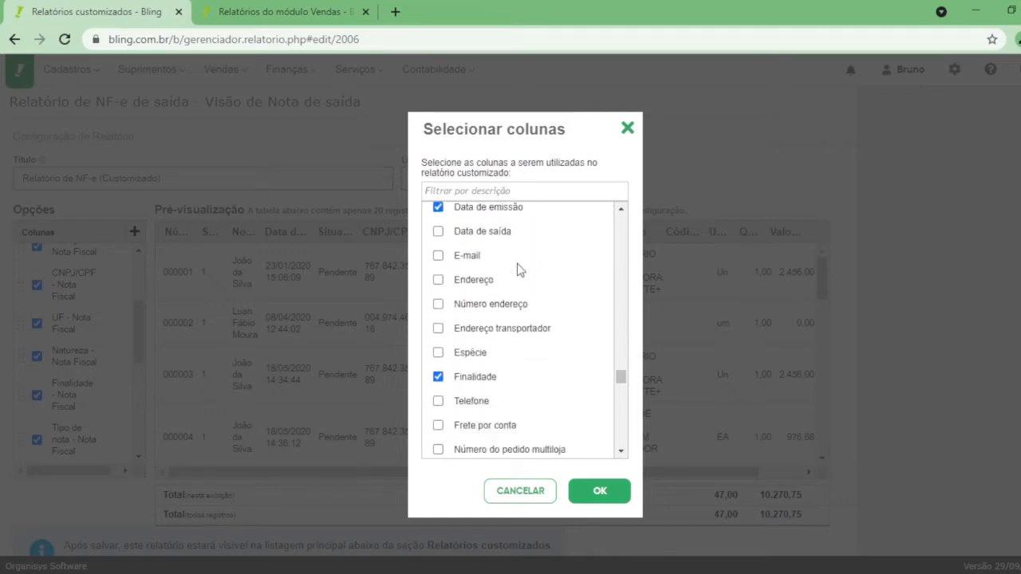
{"action": "scroll", "coordinate": [508, 275], "scroll_direction": "down", "scroll_amount": 4}
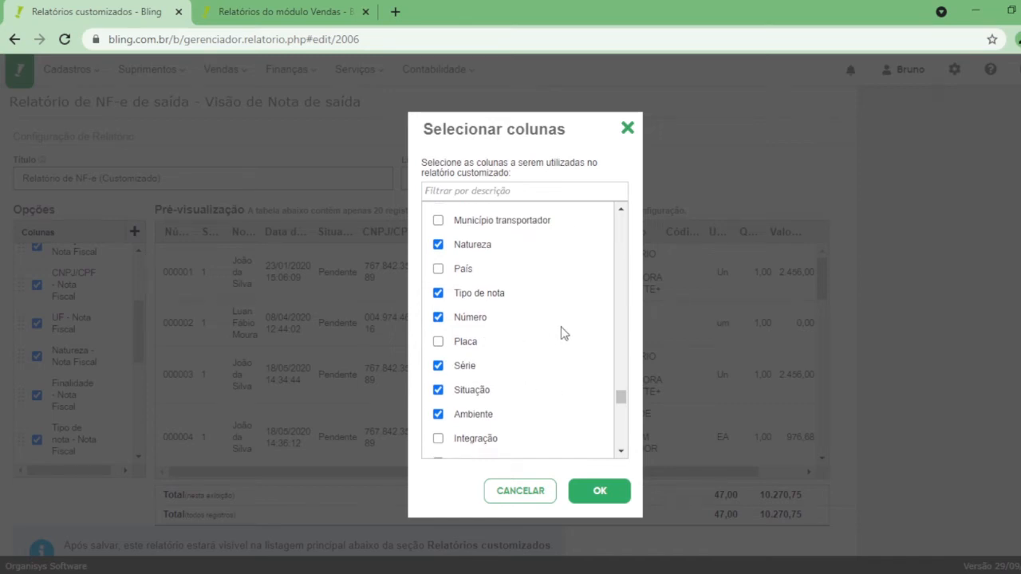
{"action": "scroll", "coordinate": [561, 332], "scroll_direction": "up", "scroll_amount": 3}
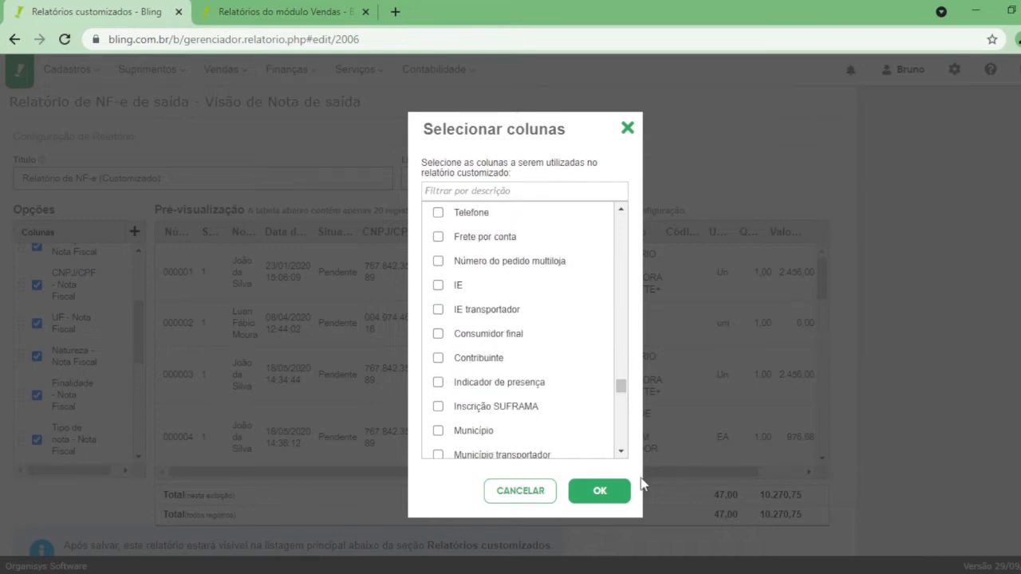
{"action": "left_click", "coordinate": [600, 491]}
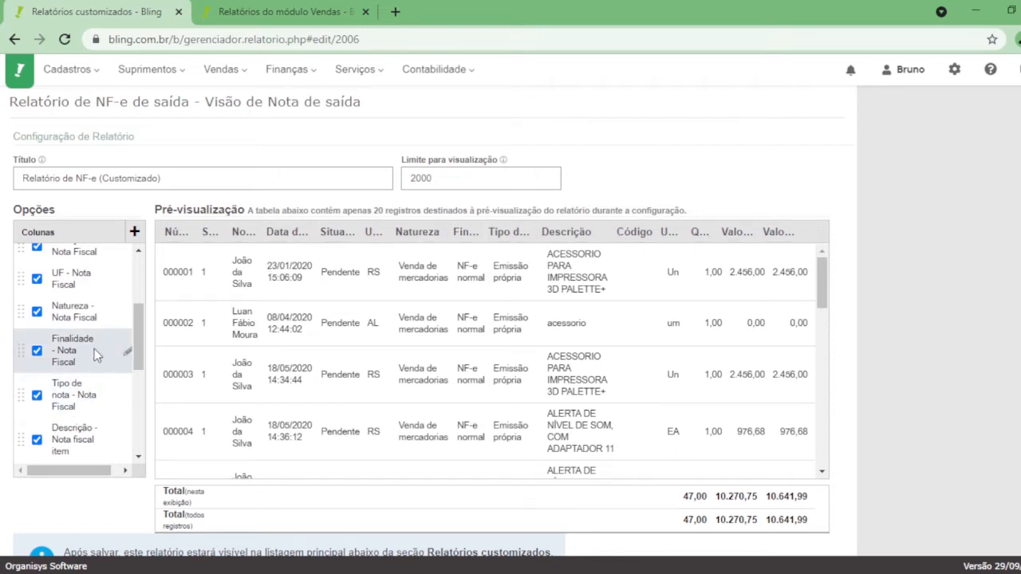
- Filter the available columns by "desc" and remove the Descrição column of the Nota fiscal item group from the report
{"action": "scroll", "coordinate": [95, 355], "scroll_direction": "up", "scroll_amount": 3}
{"action": "scroll", "coordinate": [112, 291], "scroll_direction": "down", "scroll_amount": 3}
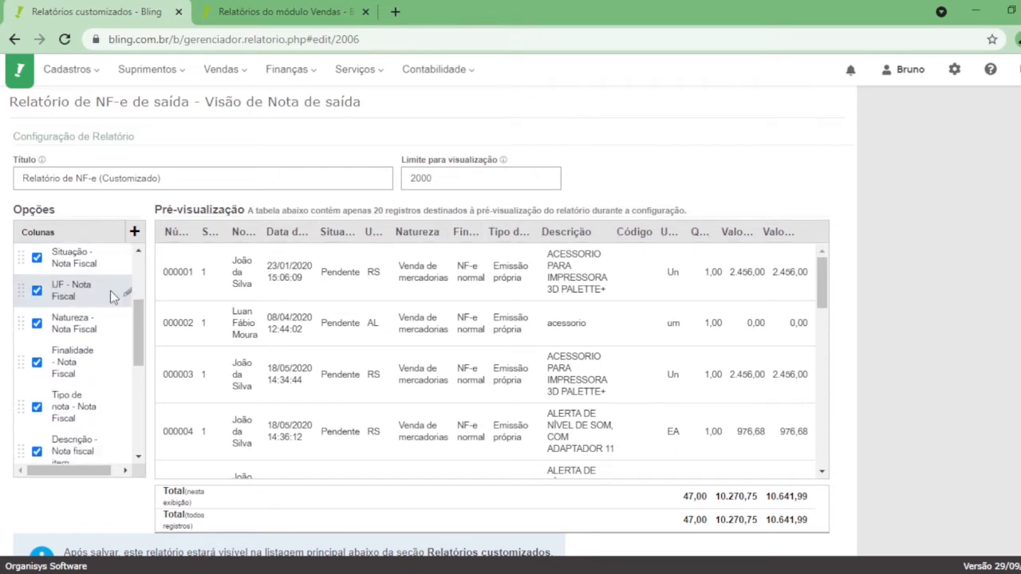
{"action": "scroll", "coordinate": [111, 297], "scroll_direction": "down", "scroll_amount": 6}
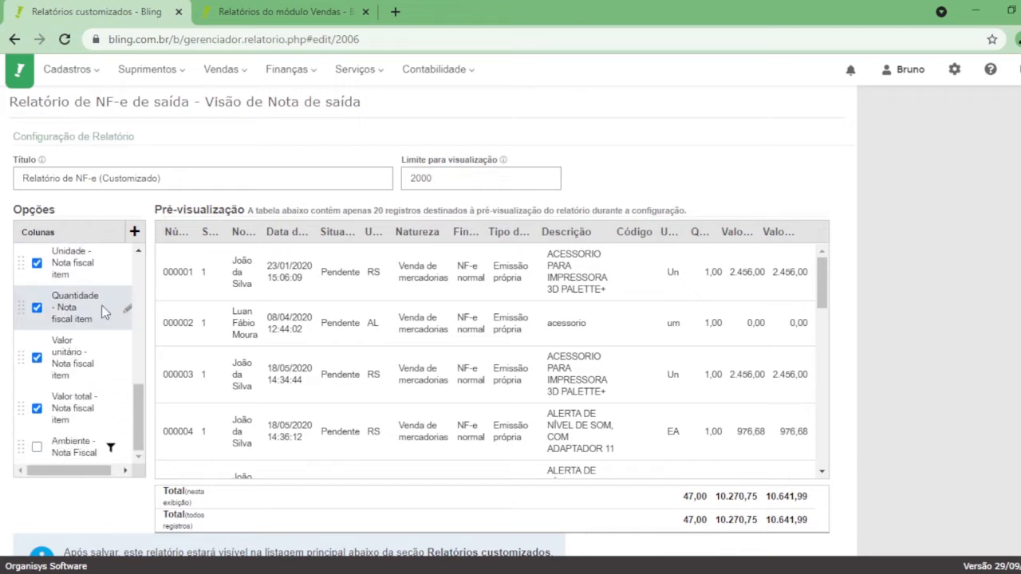
{"action": "scroll", "coordinate": [103, 313], "scroll_direction": "down", "scroll_amount": 3}
{"action": "scroll", "coordinate": [677, 332], "scroll_direction": "up", "scroll_amount": 3}
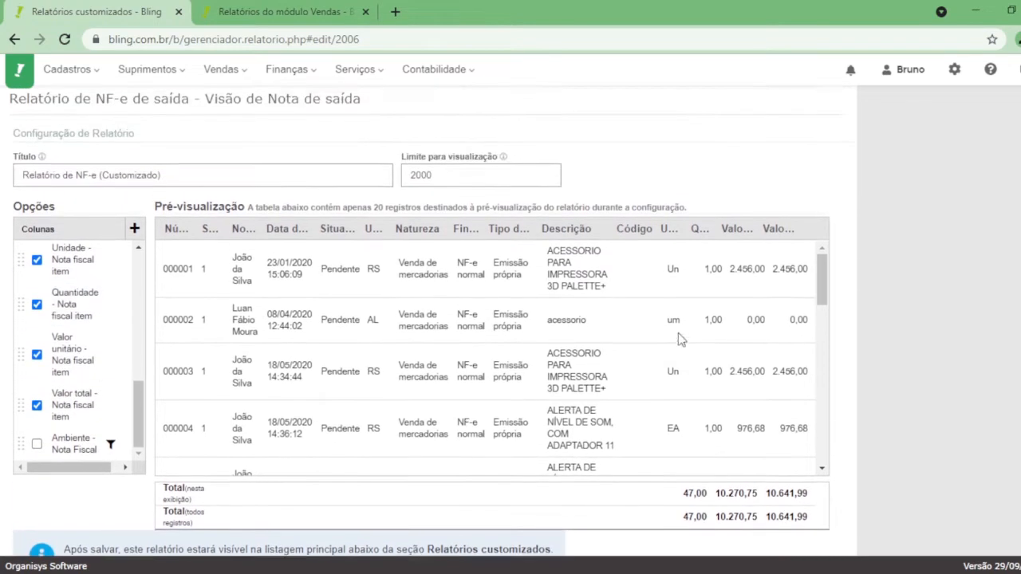
{"action": "scroll", "coordinate": [88, 351], "scroll_direction": "up", "scroll_amount": 10}
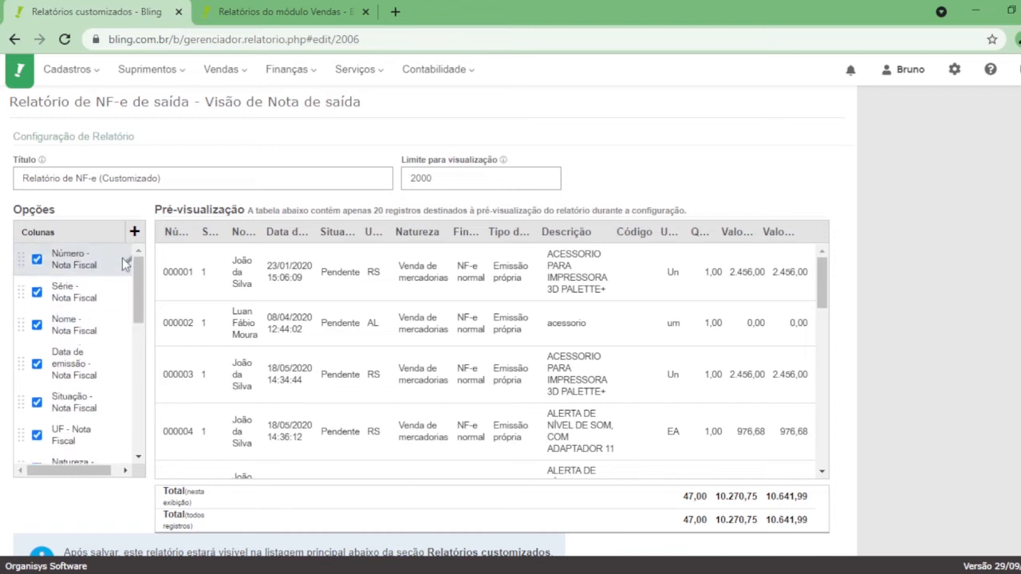
{"action": "left_click", "coordinate": [135, 232]}
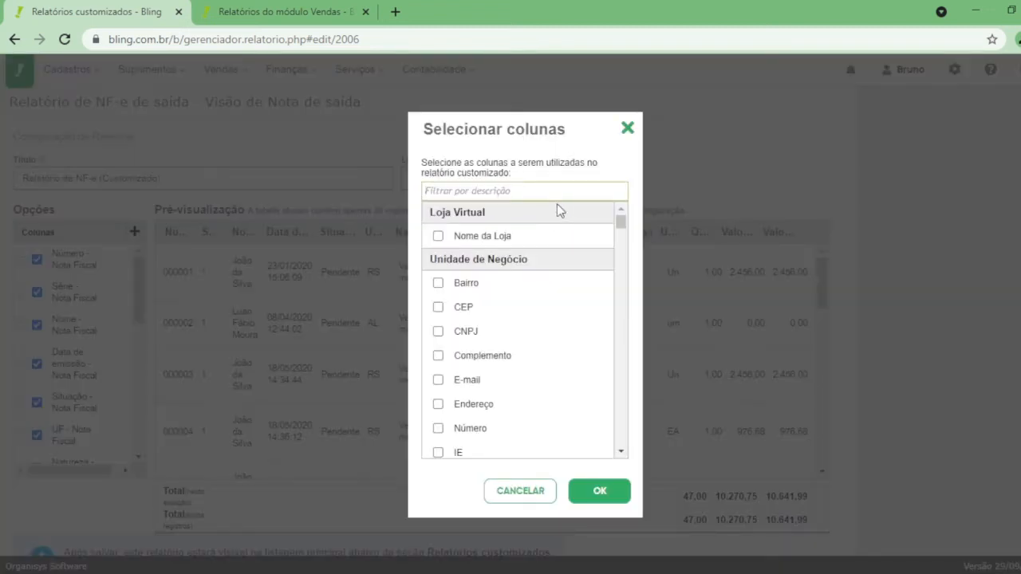
{"action": "type", "text": "desc"}
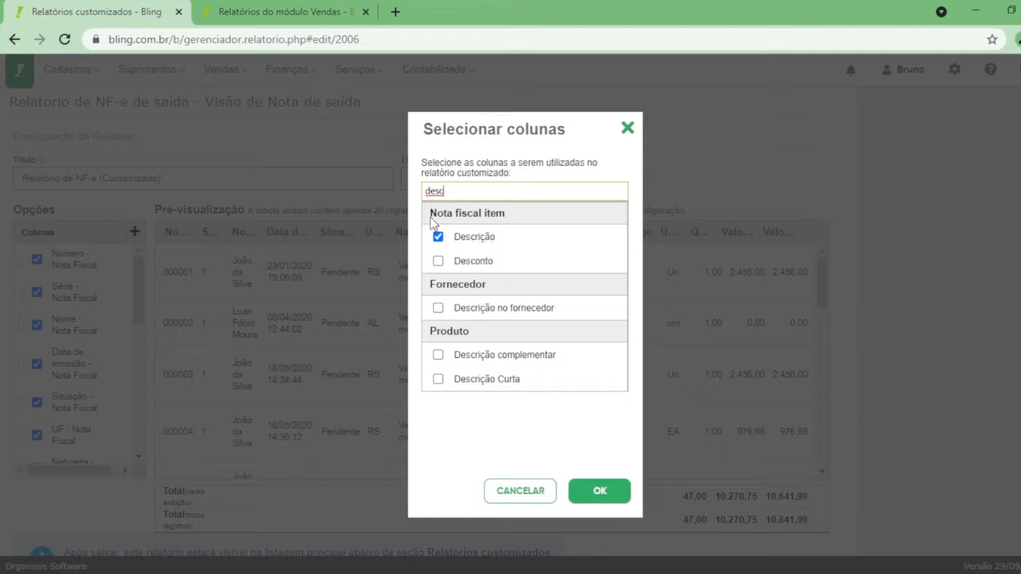
{"action": "left_click_drag", "start_coordinate": [430, 213], "coordinate": [503, 215]}
{"action": "left_click", "coordinate": [472, 237]}
{"action": "left_click", "coordinate": [597, 493]}
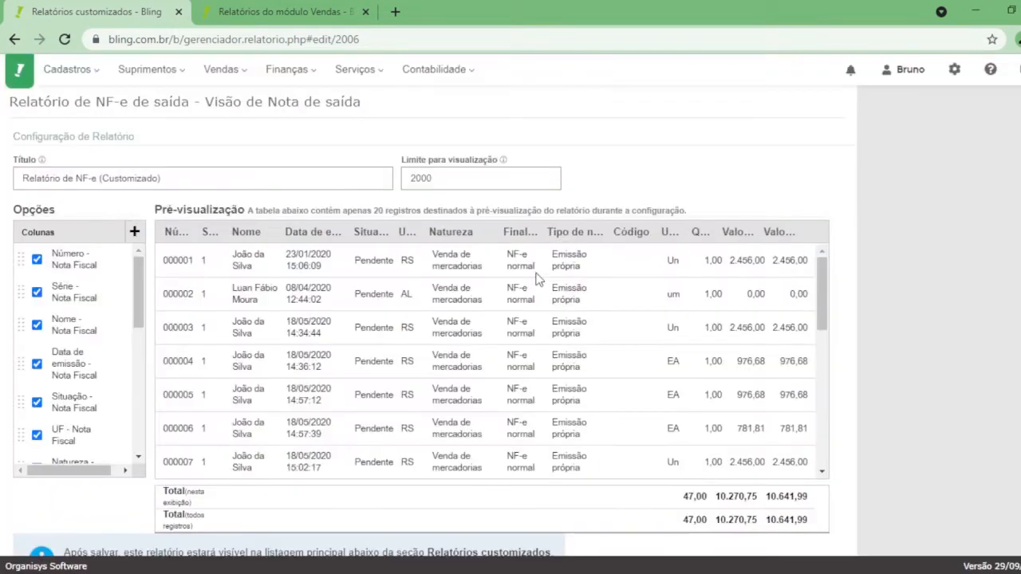
- Deselect the Código, Quantidade and Unidade columns in the Nota fiscal item group
{"action": "left_click", "coordinate": [142, 233]}
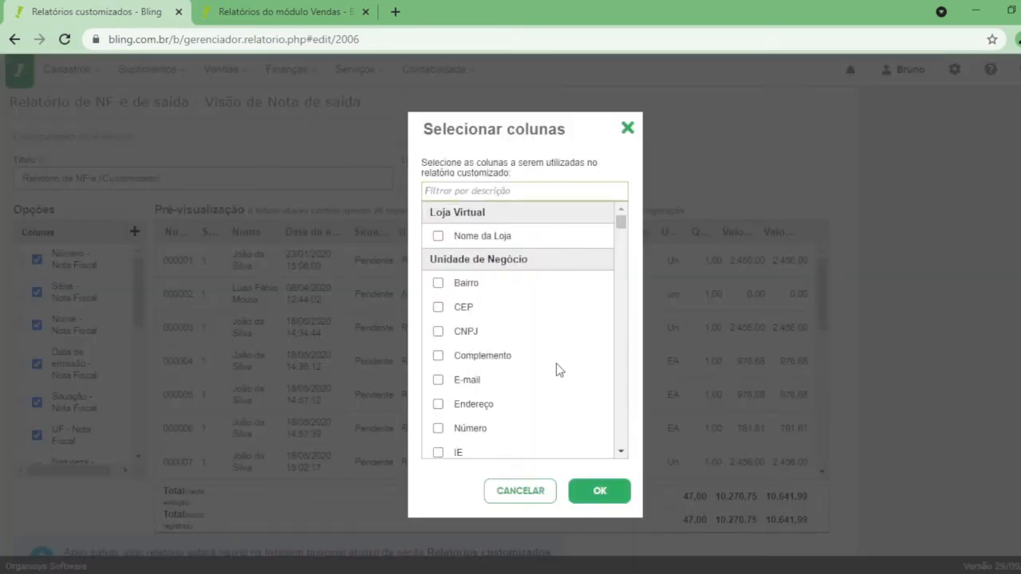
{"action": "scroll", "coordinate": [558, 359], "scroll_direction": "down", "scroll_amount": 6}
{"action": "scroll", "coordinate": [557, 338], "scroll_direction": "down", "scroll_amount": 1}
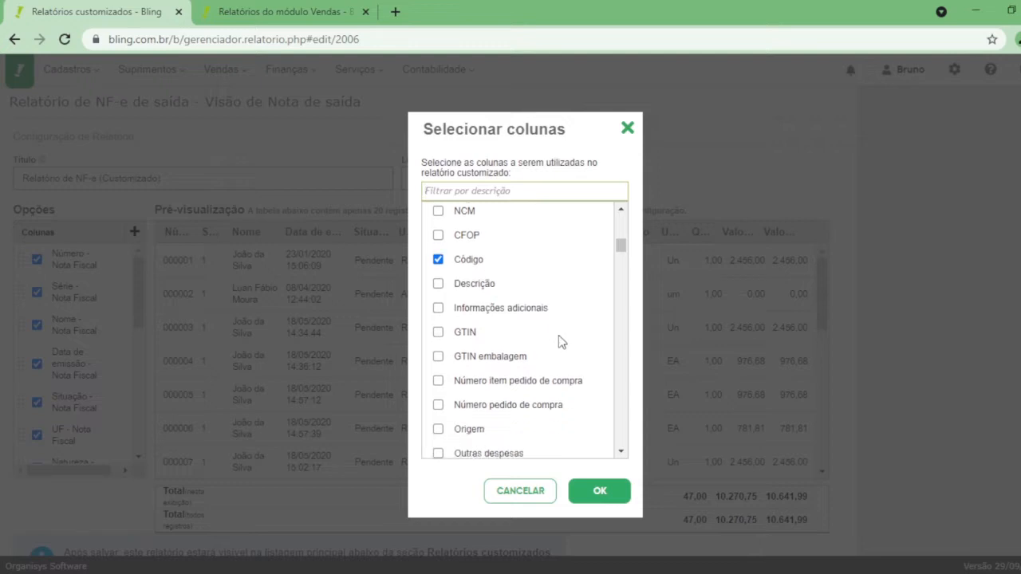
{"action": "scroll", "coordinate": [558, 339], "scroll_direction": "up", "scroll_amount": 2}
{"action": "left_click", "coordinate": [460, 374]}
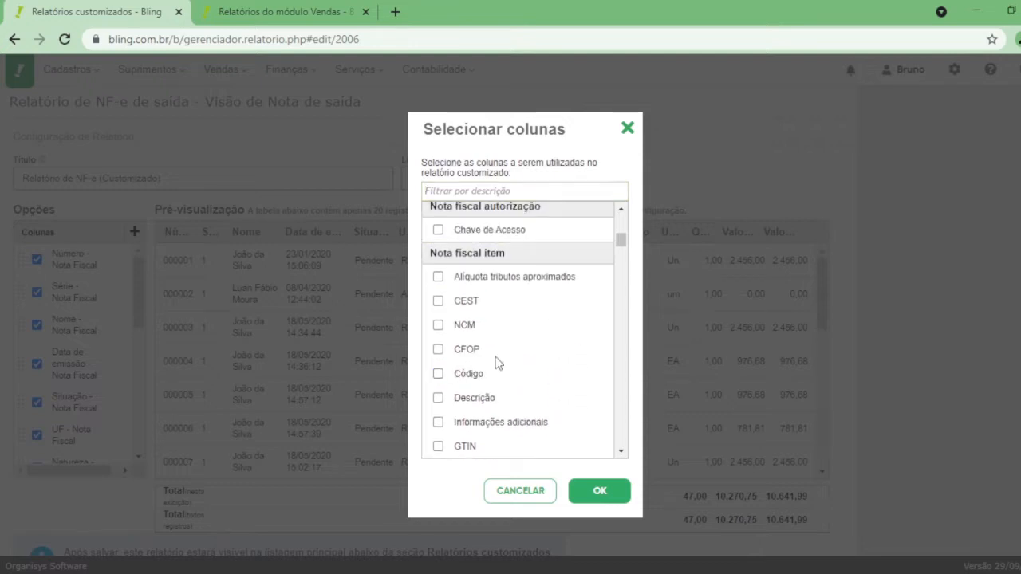
{"action": "scroll", "coordinate": [556, 349], "scroll_direction": "down", "scroll_amount": 3}
{"action": "scroll", "coordinate": [554, 349], "scroll_direction": "down", "scroll_amount": 4}
{"action": "left_click", "coordinate": [471, 252]}
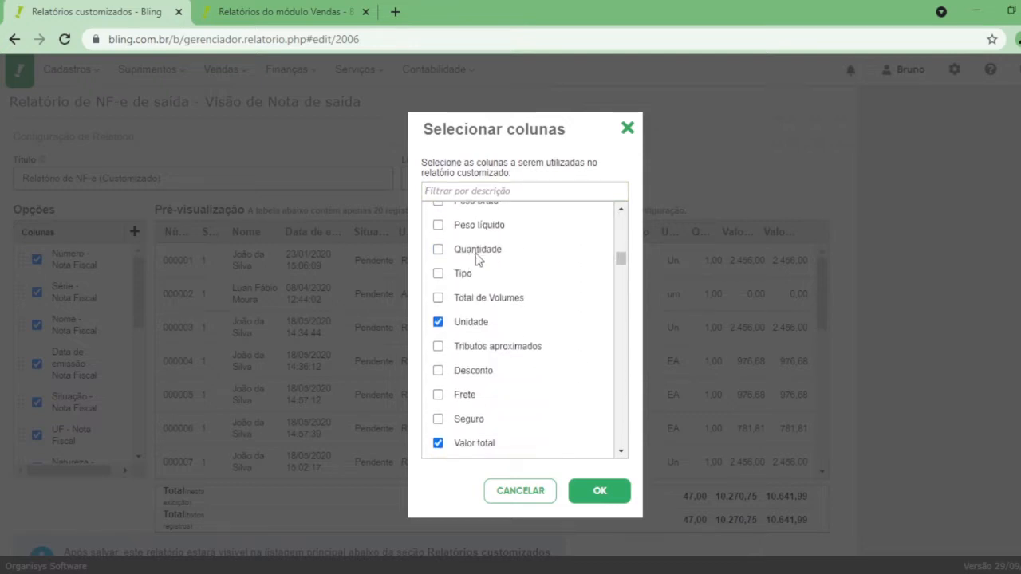
{"action": "left_click", "coordinate": [470, 323]}
- Deselect Valor unitário in the Nota fiscal item group, keep Valor total selected, and apply the column selection
{"action": "scroll", "coordinate": [545, 349], "scroll_direction": "down", "scroll_amount": 3}
{"action": "scroll", "coordinate": [546, 349], "scroll_direction": "down", "scroll_amount": 1}
{"action": "left_click", "coordinate": [485, 289]}
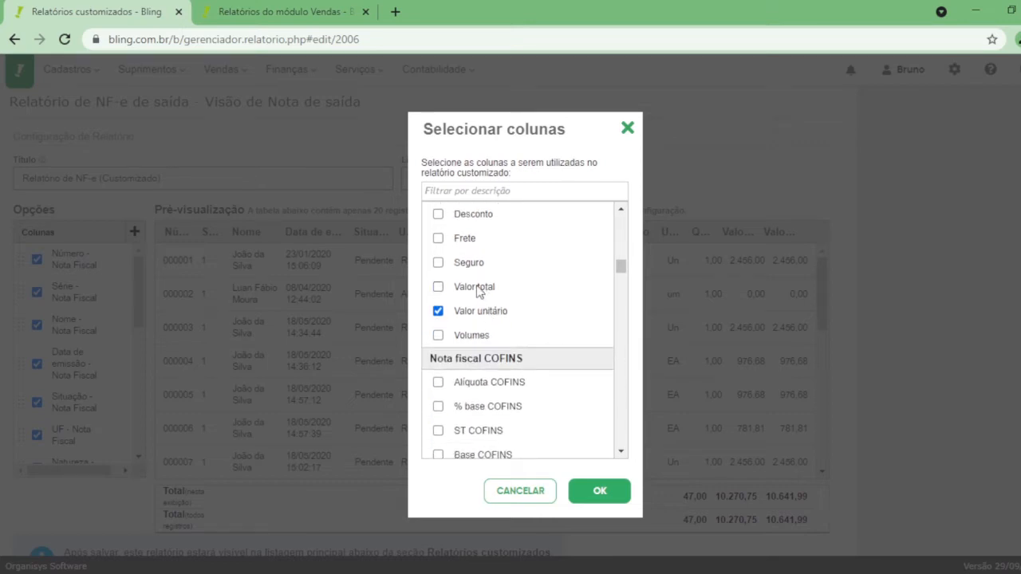
{"action": "left_click", "coordinate": [481, 289]}
{"action": "left_click", "coordinate": [478, 311]}
{"action": "left_click", "coordinate": [600, 491]}
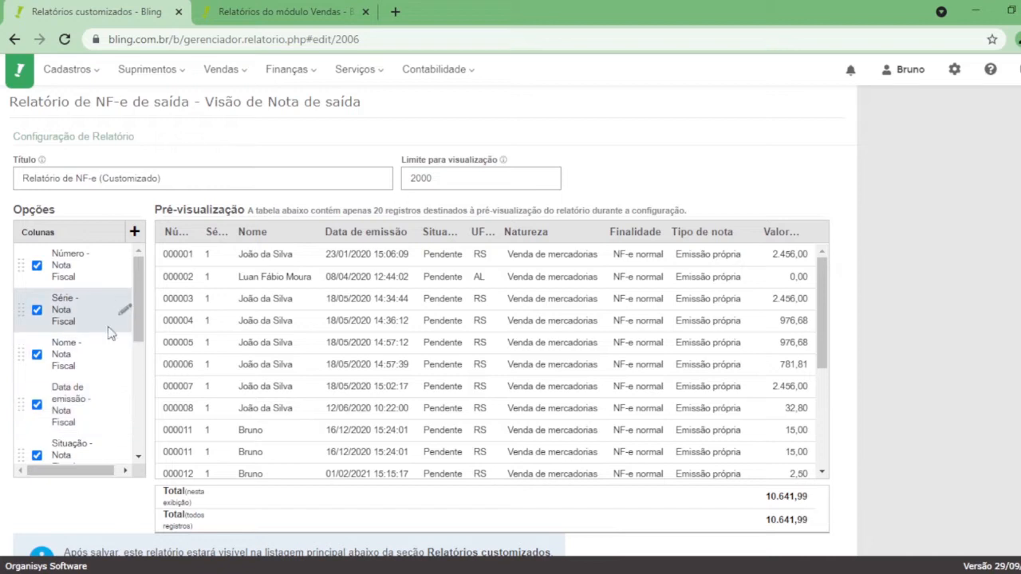
- Reorder the report columns to start with Data de emissão, Número, Nome and Série, and save the customized report
{"action": "scroll", "coordinate": [112, 306], "scroll_direction": "down", "scroll_amount": 4}
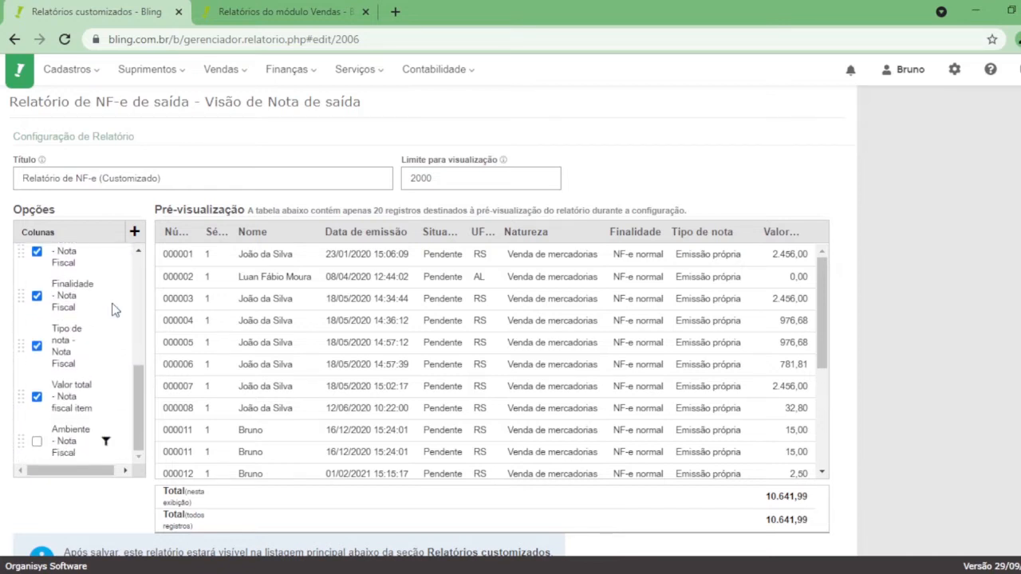
{"action": "scroll", "coordinate": [112, 309], "scroll_direction": "up", "scroll_amount": 5}
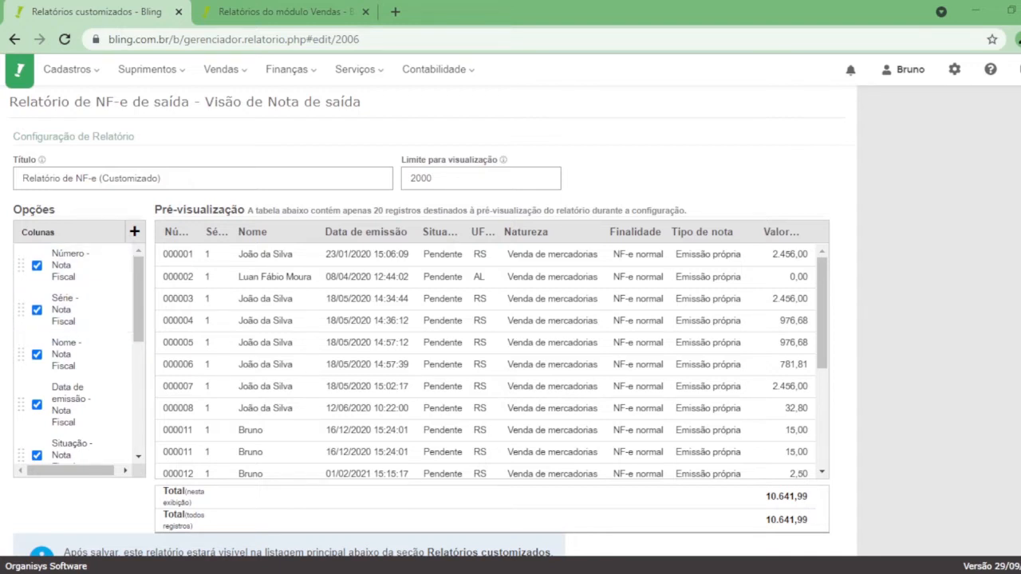
{"action": "left_click_drag", "start_coordinate": [20, 351], "coordinate": [24, 402]}
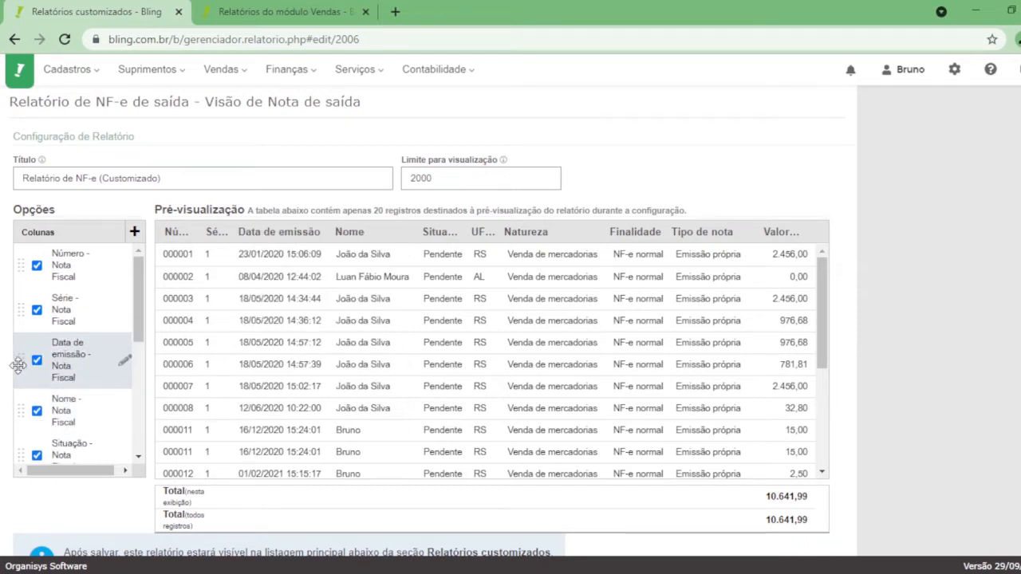
{"action": "left_click_drag", "start_coordinate": [17, 358], "coordinate": [24, 399]}
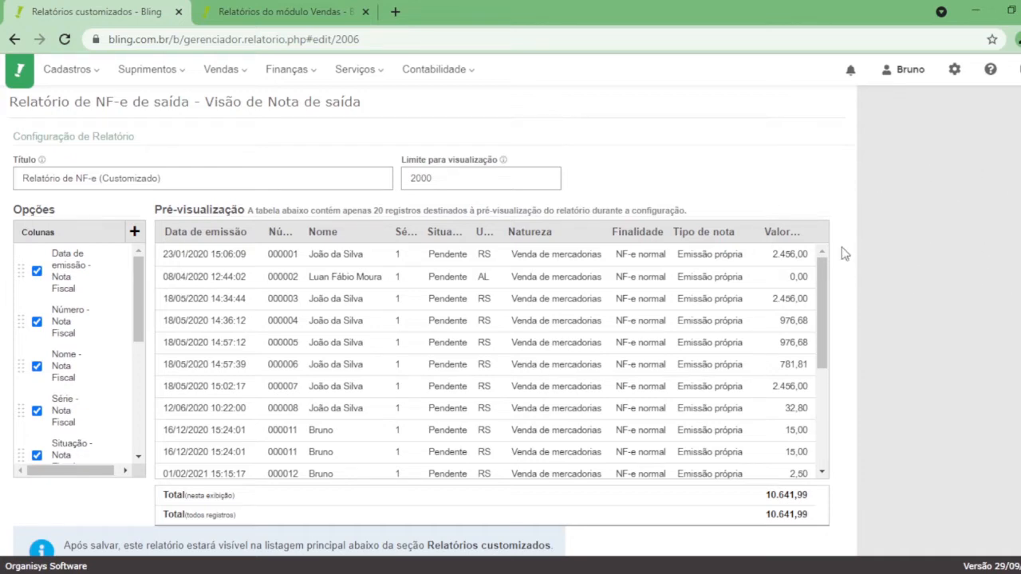
{"action": "scroll", "coordinate": [854, 267], "scroll_direction": "down", "scroll_amount": 1}
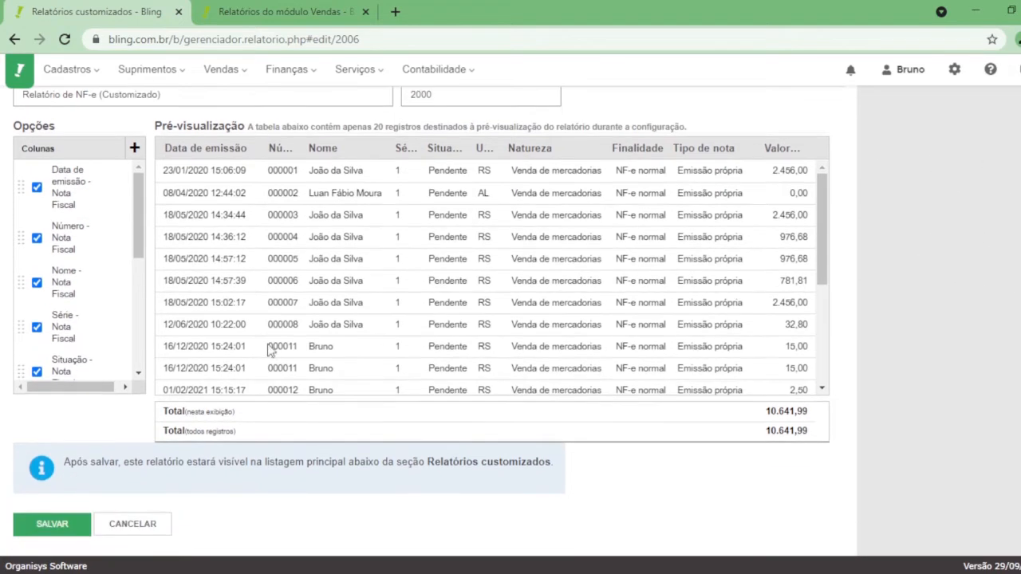
{"action": "left_click", "coordinate": [49, 524]}
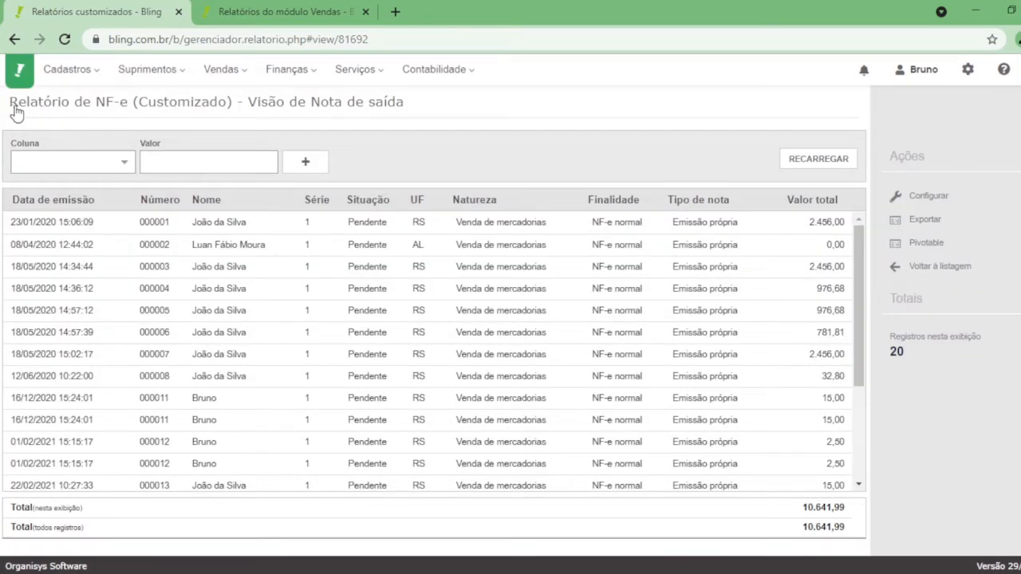
{"action": "left_click_drag", "start_coordinate": [10, 104], "coordinate": [232, 117]}
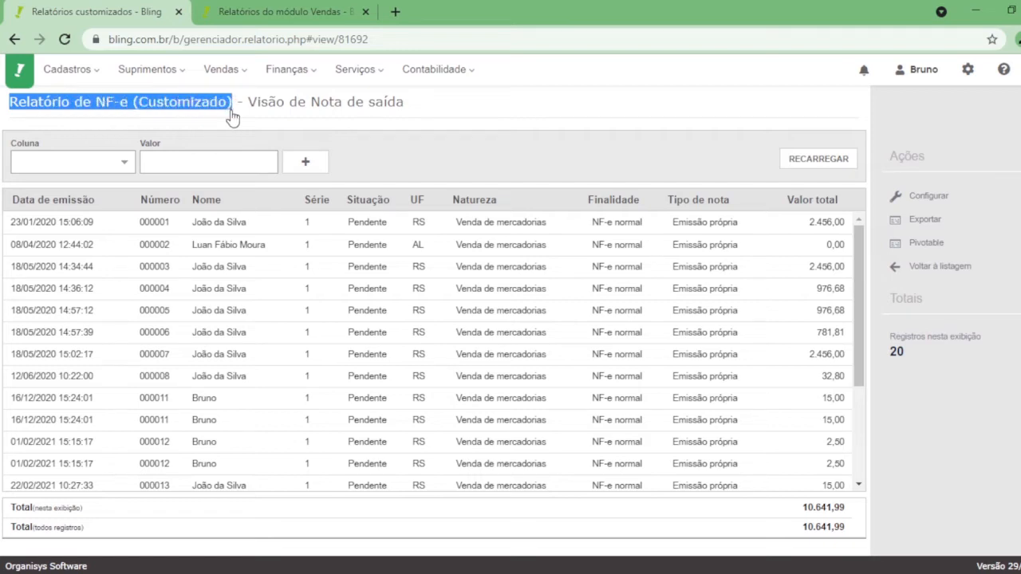
{"action": "left_click", "coordinate": [354, 397]}
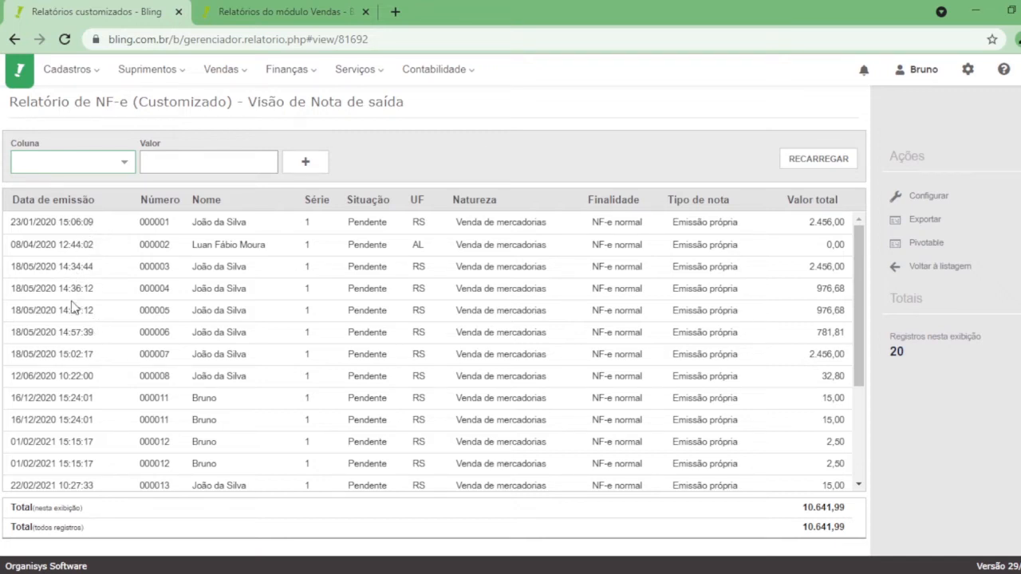
- Filter the saved report by the Número column with the value 000008
{"action": "left_click", "coordinate": [73, 199]}
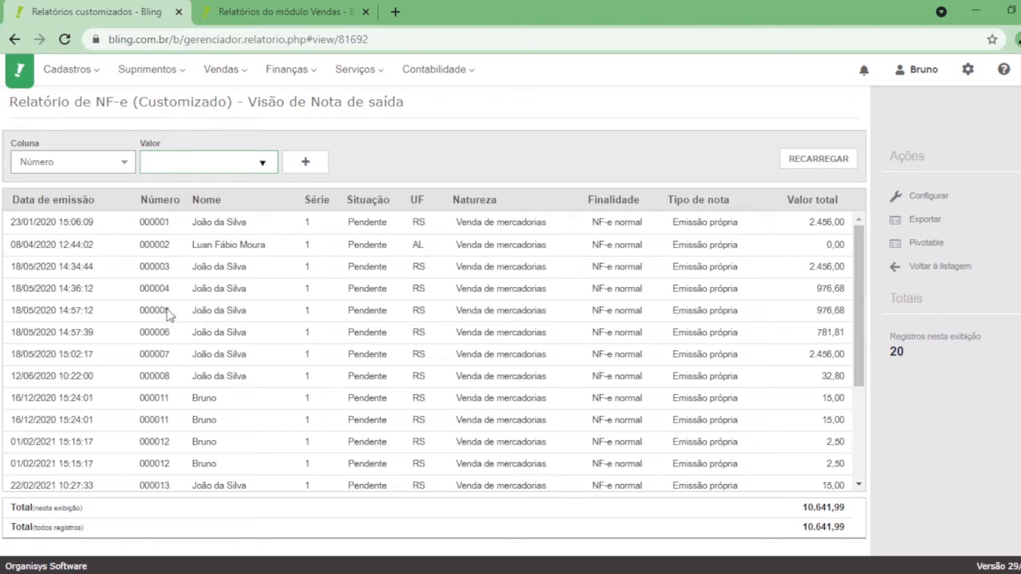
{"action": "double_click", "coordinate": [157, 379]}
{"action": "key", "text": "ctrl+c"}
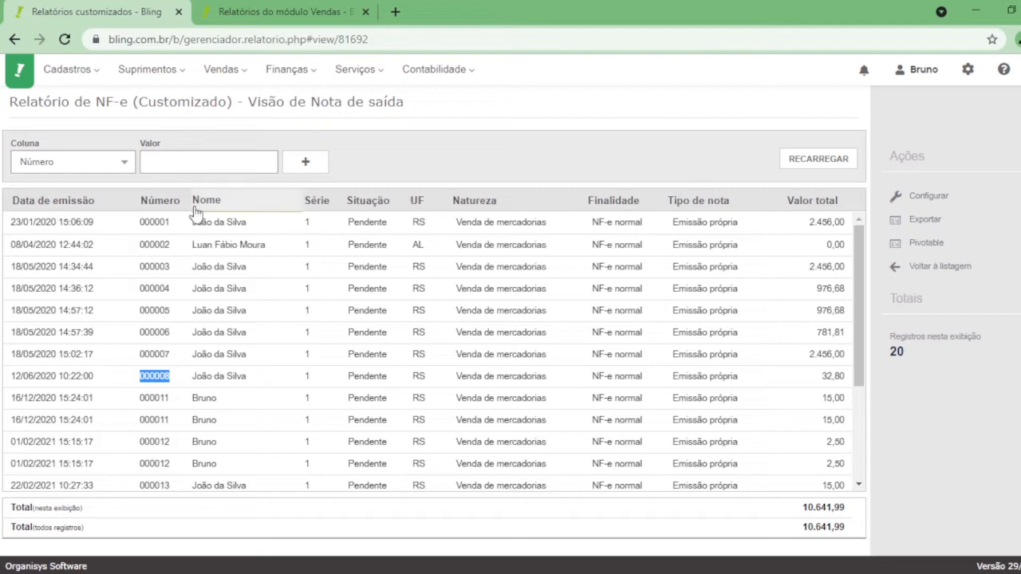
{"action": "left_click", "coordinate": [181, 163]}
{"action": "key", "text": "ctrl+v"}
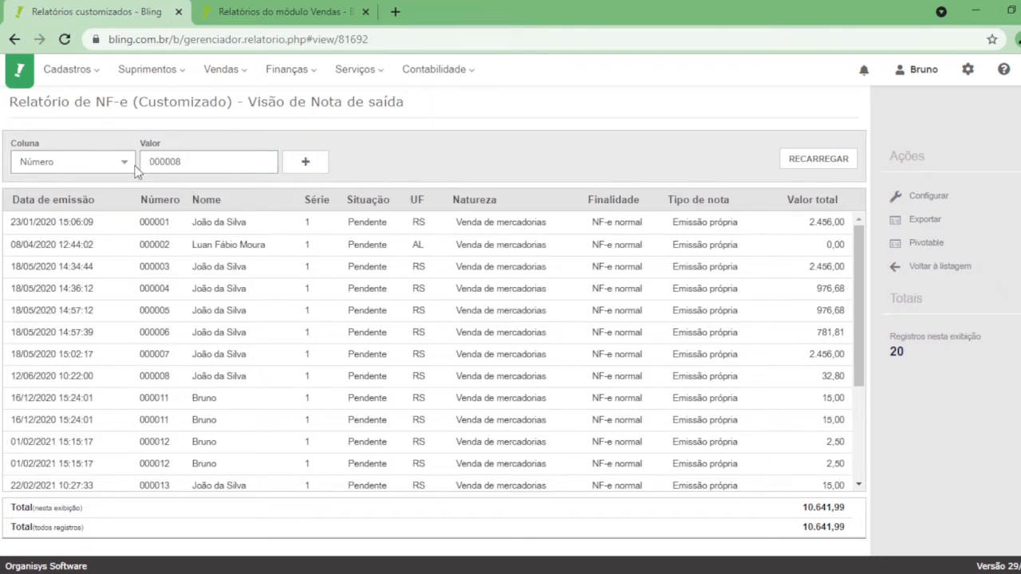
{"action": "left_click", "coordinate": [304, 163]}
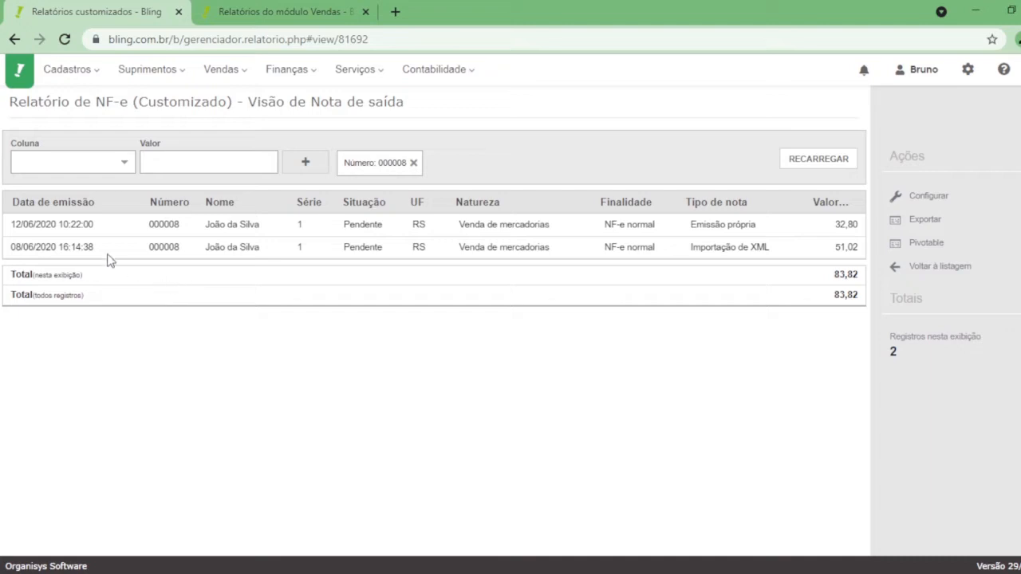
- Compare the emission dates and numbers of the two filtered invoices, and remove the Número filter
{"action": "left_click_drag", "start_coordinate": [13, 230], "coordinate": [108, 228]}
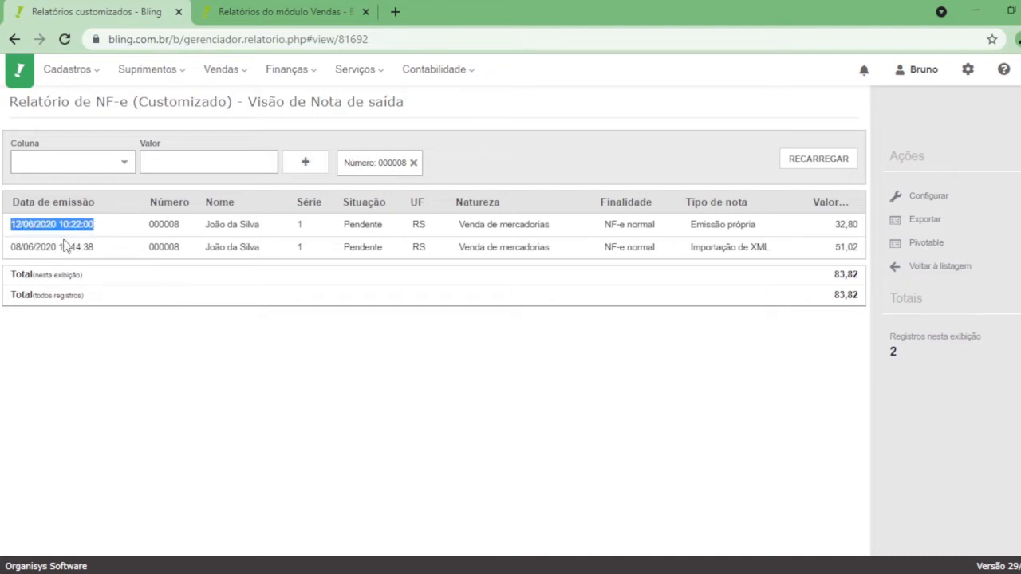
{"action": "left_click_drag", "start_coordinate": [10, 248], "coordinate": [96, 255]}
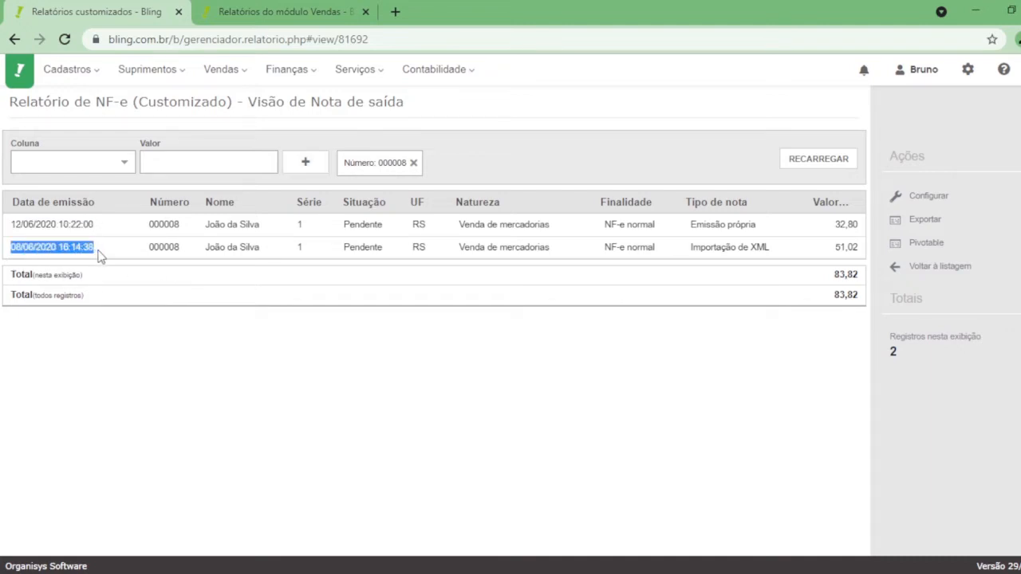
{"action": "left_click", "coordinate": [726, 245]}
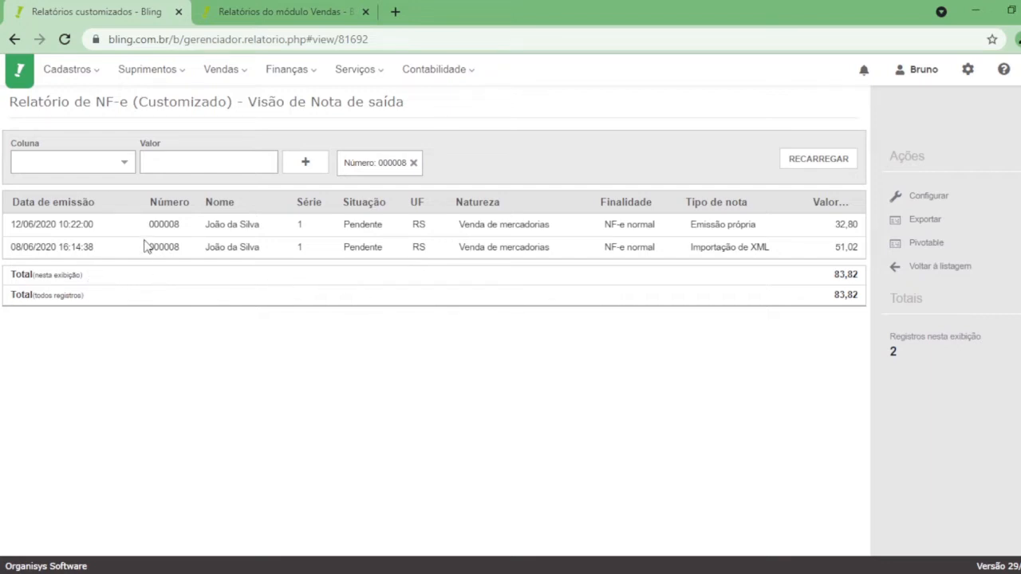
{"action": "left_click_drag", "start_coordinate": [147, 224], "coordinate": [204, 228]}
{"action": "left_click_drag", "start_coordinate": [138, 250], "coordinate": [215, 252]}
{"action": "left_click", "coordinate": [209, 261]}
{"action": "left_click", "coordinate": [413, 162]}
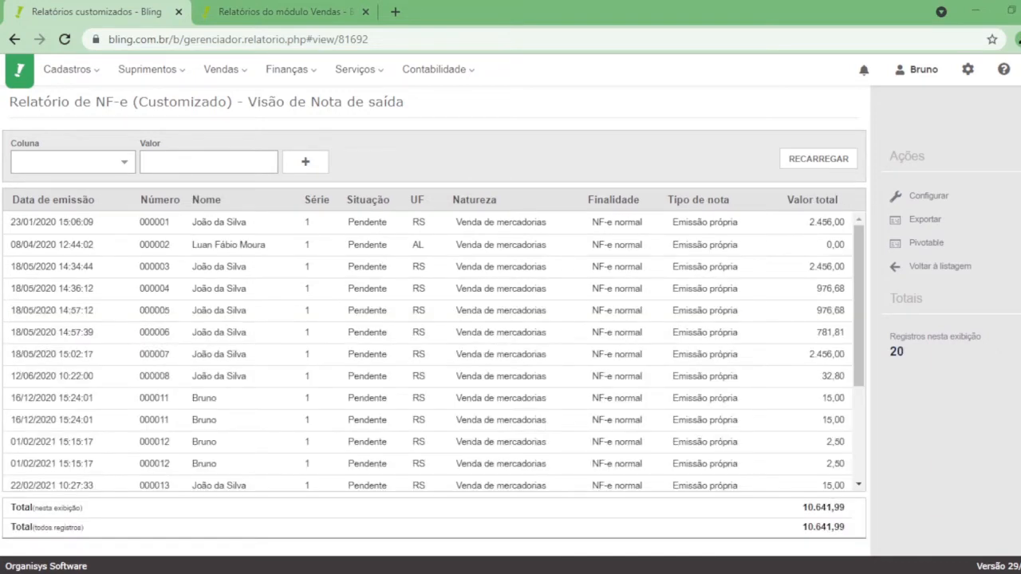
- Compare the emission date and Valor total of the two report rows for invoice 000011
{"action": "left_click_drag", "start_coordinate": [11, 397], "coordinate": [96, 399]}
{"action": "left_click_drag", "start_coordinate": [6, 422], "coordinate": [94, 428]}
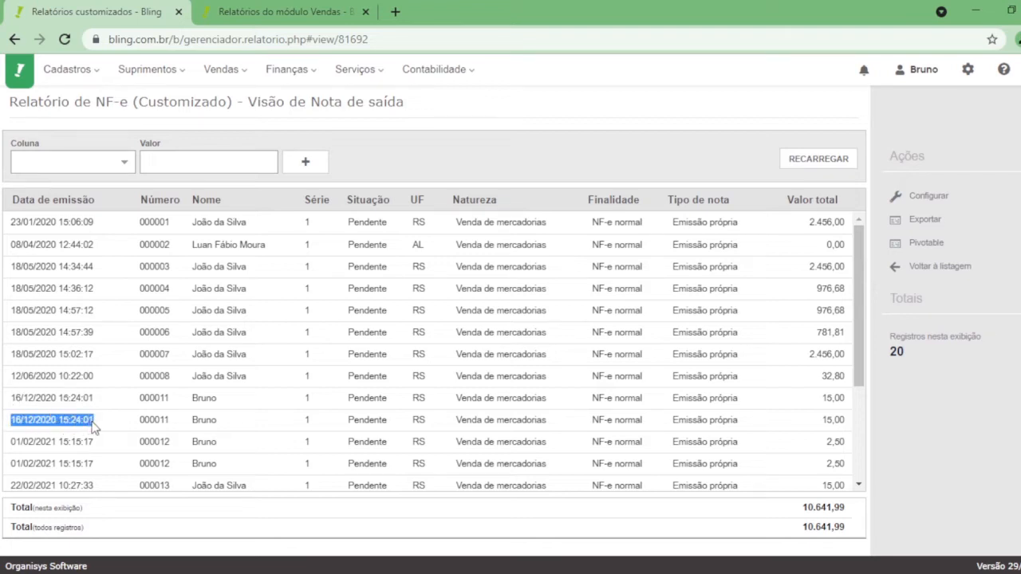
{"action": "left_click", "coordinate": [217, 431]}
{"action": "left_click_drag", "start_coordinate": [11, 403], "coordinate": [839, 408]}
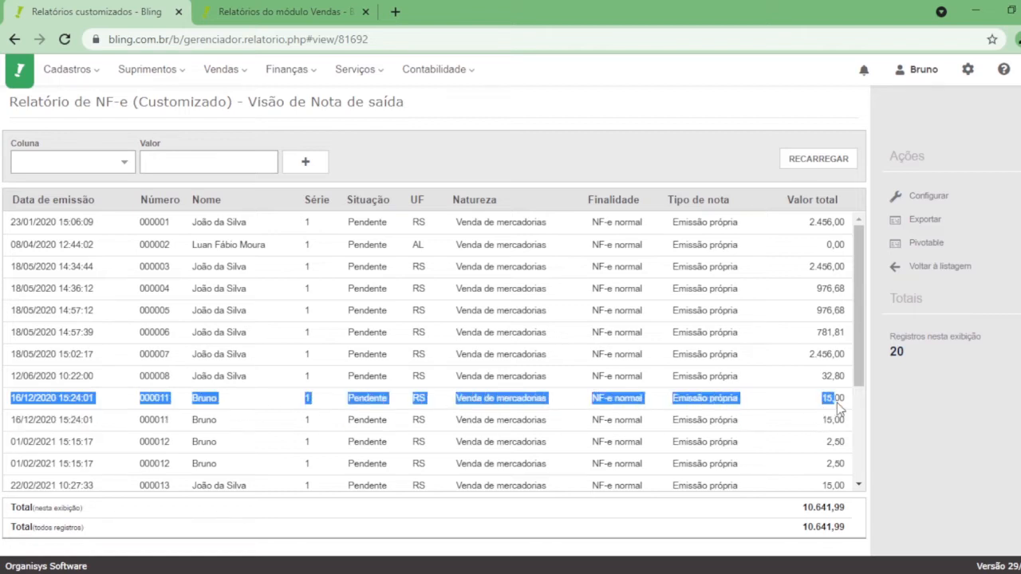
{"action": "left_click", "coordinate": [837, 408]}
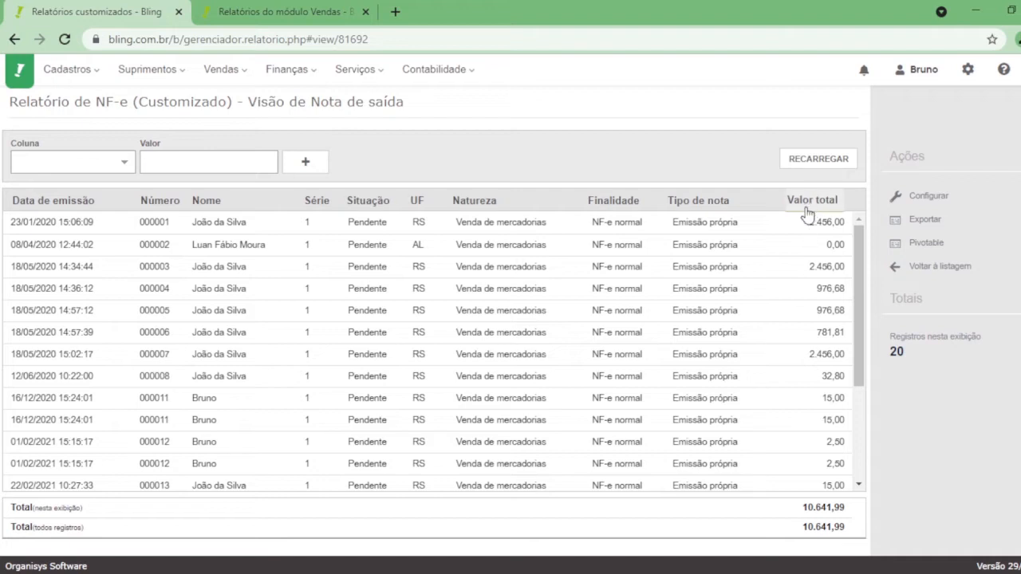
{"action": "double_click", "coordinate": [831, 403]}
{"action": "double_click", "coordinate": [829, 420]}
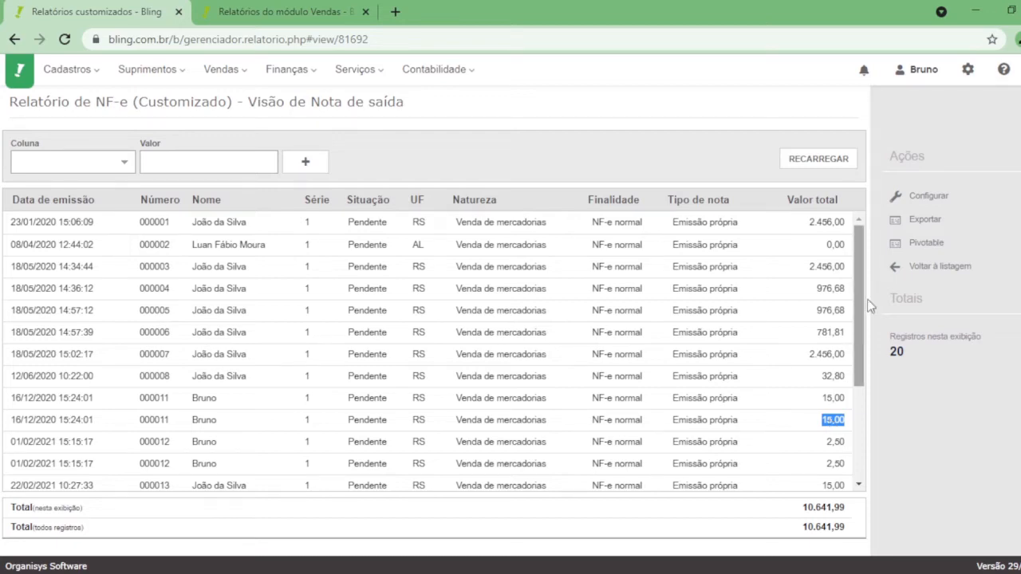
- Add the Descrição column of the Nota fiscal item group to the customized report and save it
{"action": "left_click", "coordinate": [916, 195]}
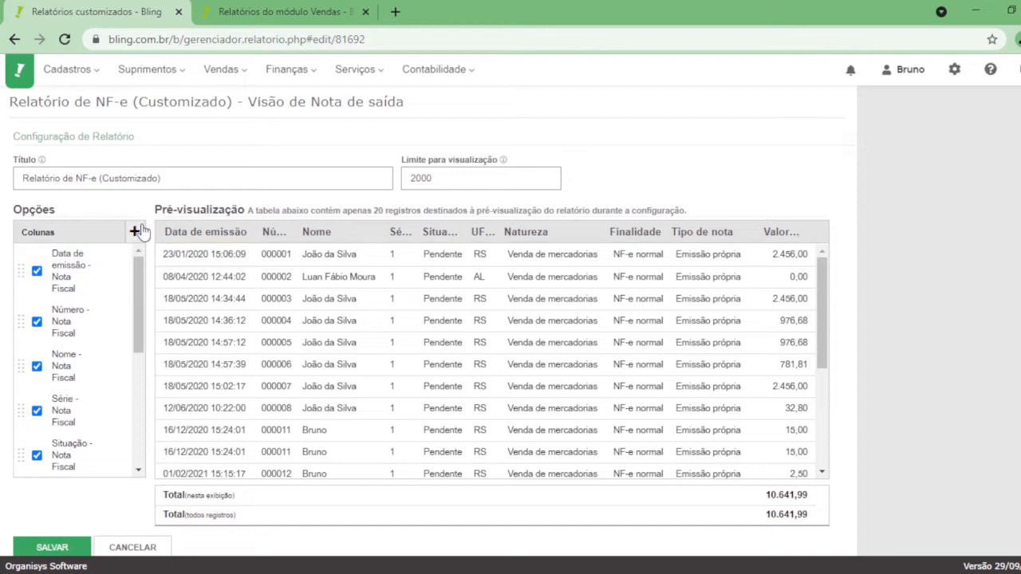
{"action": "left_click", "coordinate": [135, 232]}
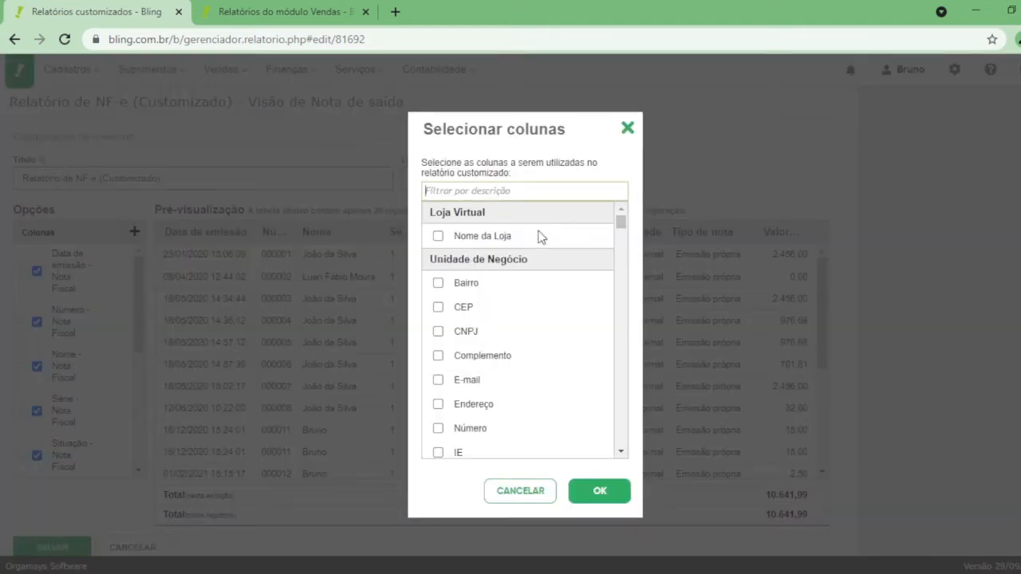
{"action": "scroll", "coordinate": [547, 255], "scroll_direction": "down", "scroll_amount": 5}
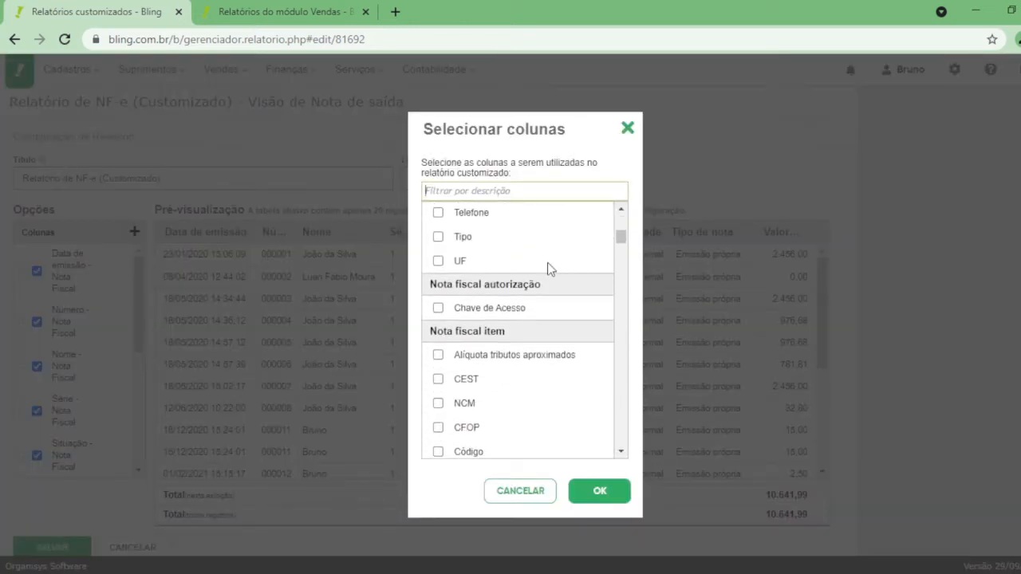
{"action": "scroll", "coordinate": [547, 257], "scroll_direction": "down", "scroll_amount": 1}
{"action": "left_click_drag", "start_coordinate": [430, 254], "coordinate": [514, 253]}
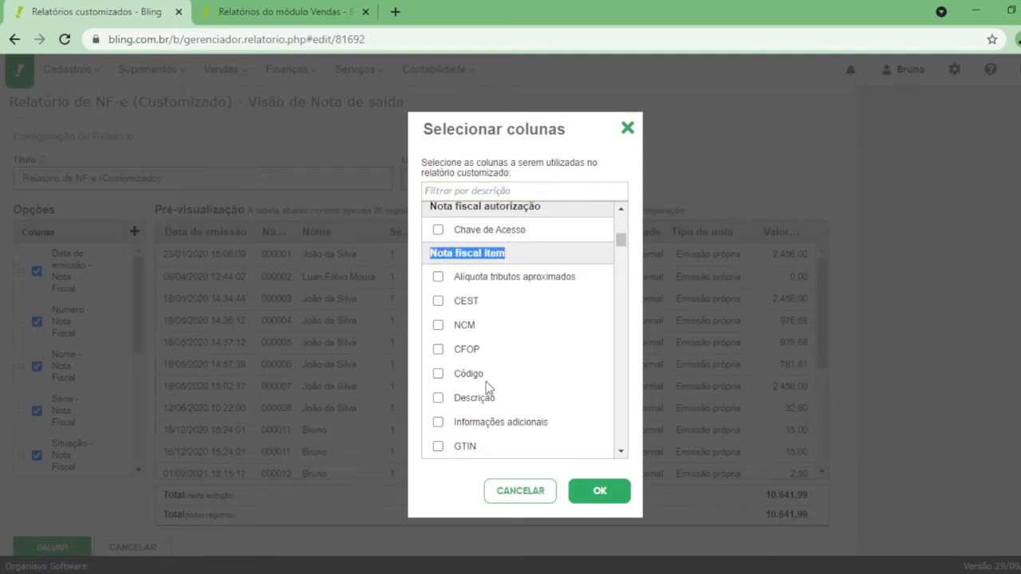
{"action": "left_click", "coordinate": [482, 401]}
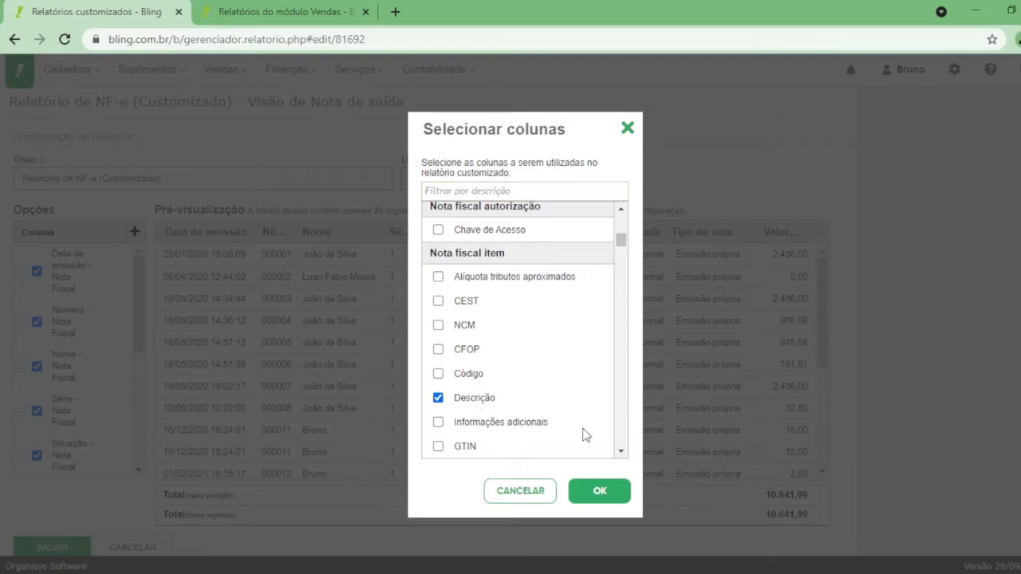
{"action": "left_click", "coordinate": [599, 493]}
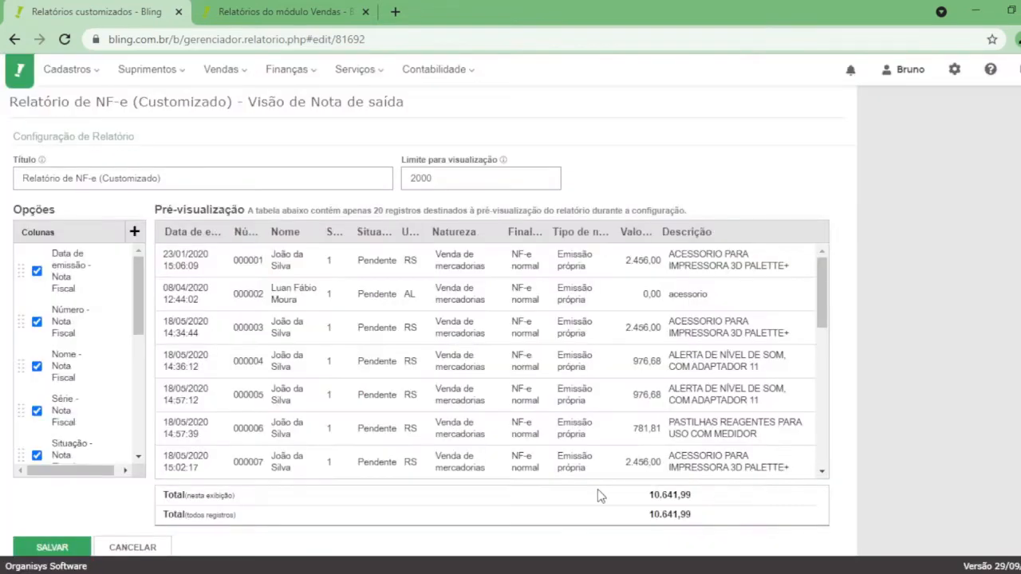
{"action": "left_click", "coordinate": [49, 547]}
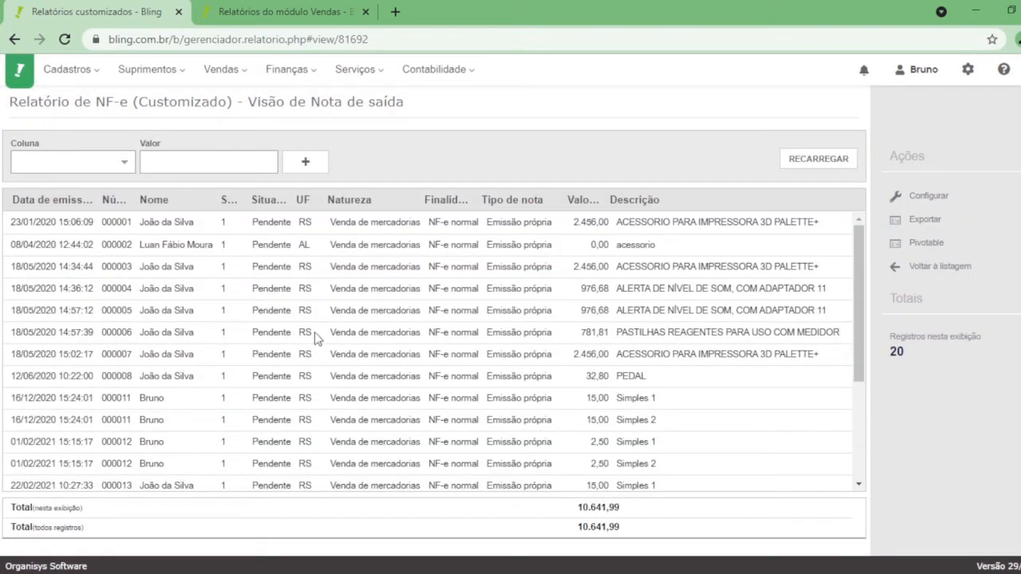
- Compare the Descrição values of the two report rows for invoice 000011
{"action": "double_click", "coordinate": [121, 398]}
{"action": "double_click", "coordinate": [118, 420]}
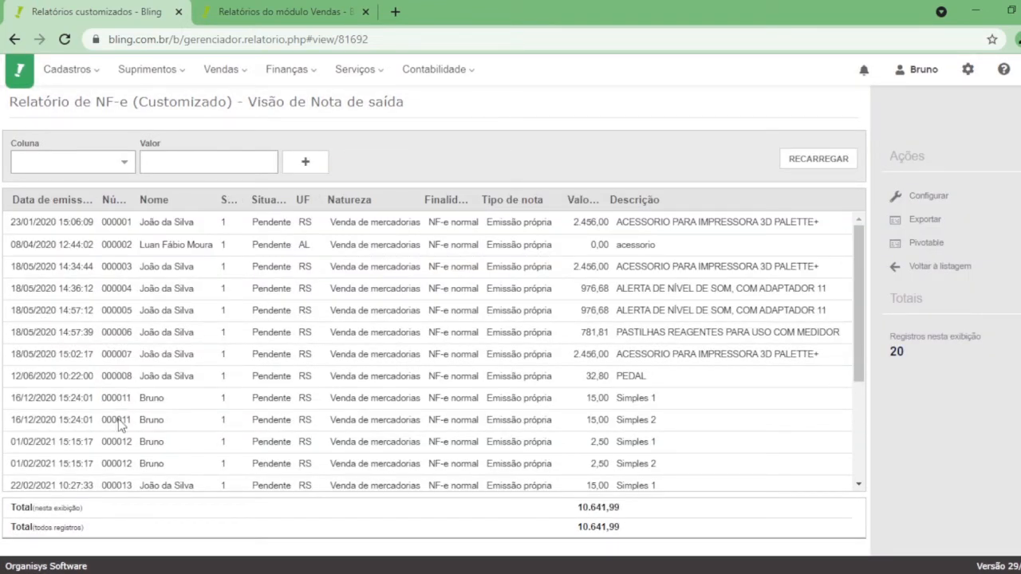
{"action": "triple_click", "coordinate": [635, 398]}
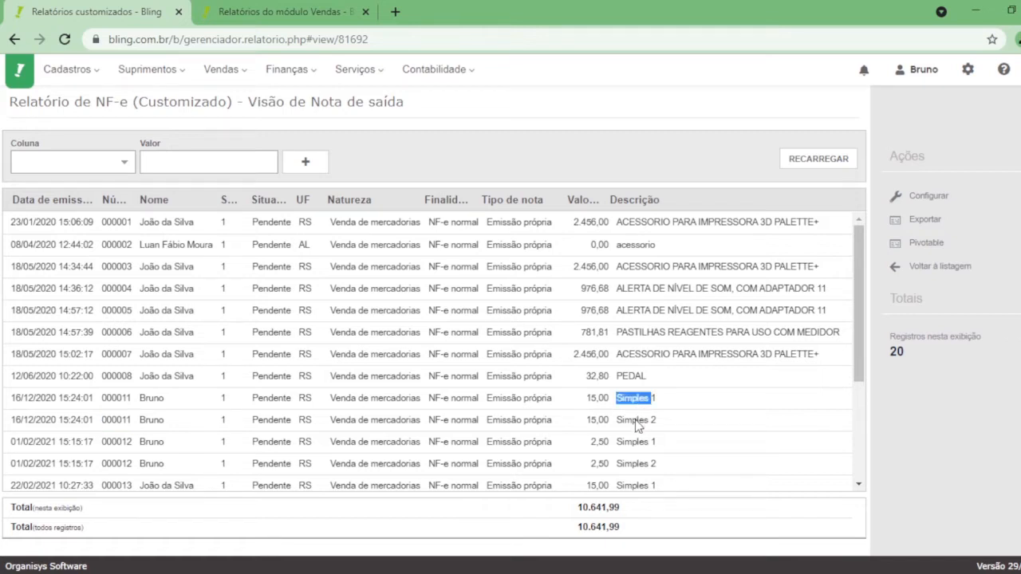
{"action": "triple_click", "coordinate": [636, 420]}
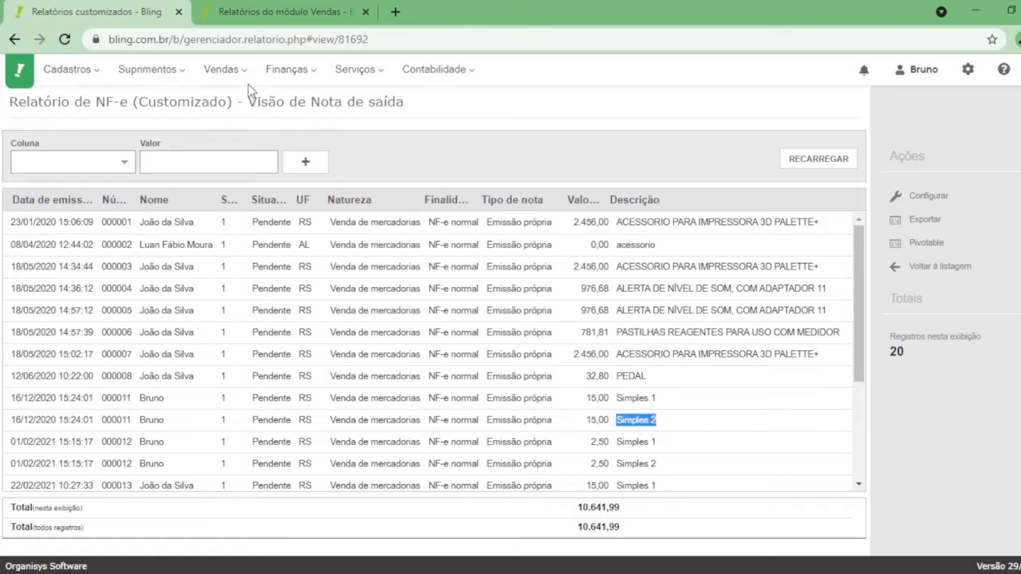
- Open the Vendas module's Notas Fiscais list in a new browser tab and place that tab beside the report's tab
{"action": "mouse_move", "coordinate": [224, 72]}
{"action": "middle_click", "coordinate": [228, 272]}
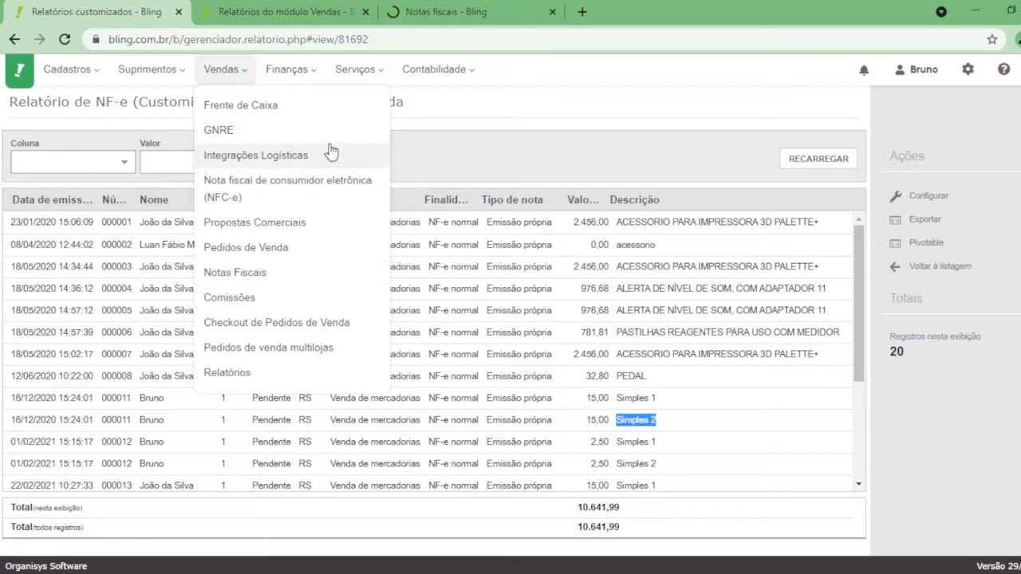
{"action": "left_click", "coordinate": [345, 9]}
{"action": "left_click_drag", "start_coordinate": [345, 9], "coordinate": [268, 9]}
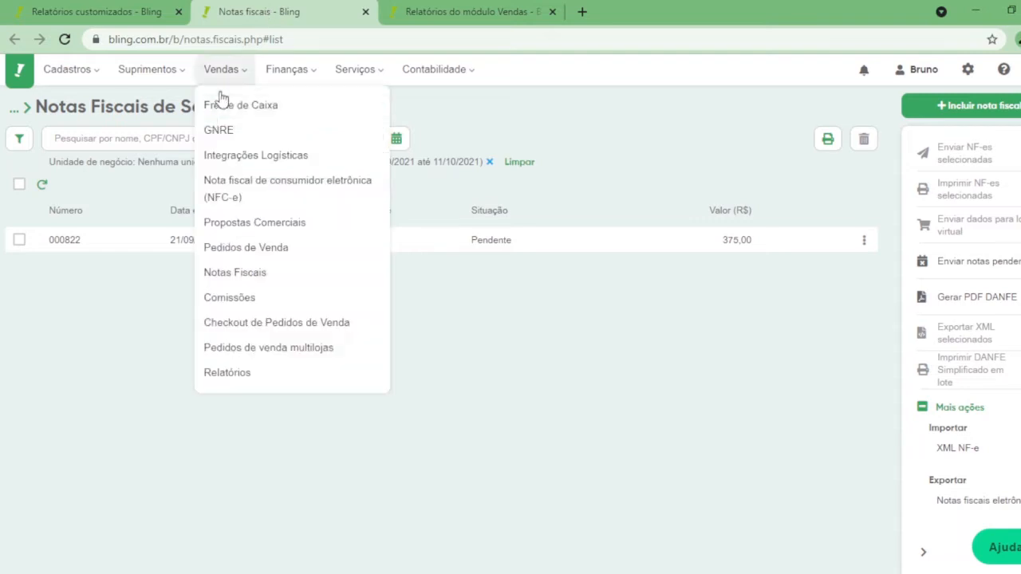
- Search the outgoing invoices for 11 without the period filter, open invoice 000011 and examine its items
{"action": "left_click", "coordinate": [169, 138]}
{"action": "type", "text": "11"}
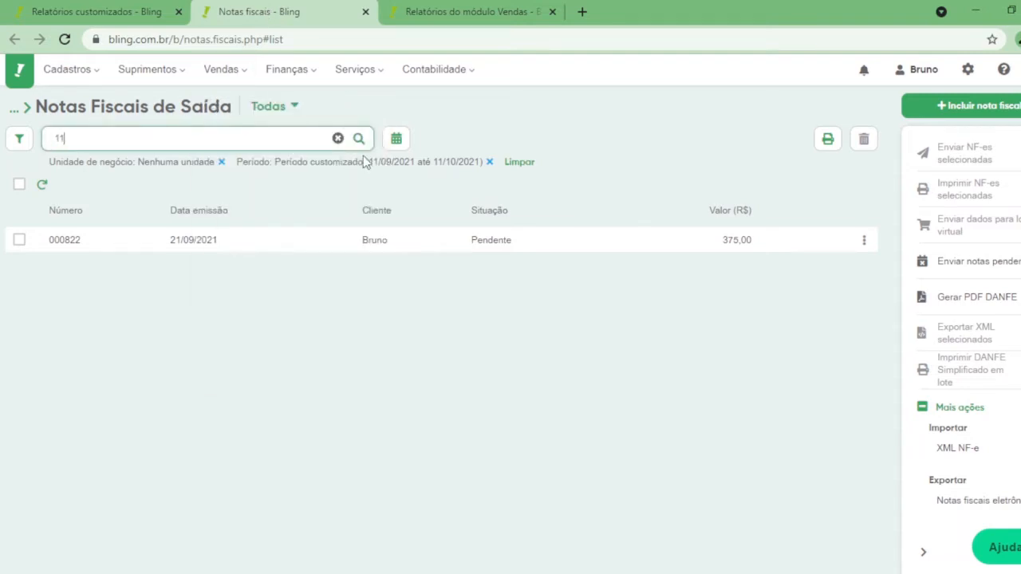
{"action": "left_click", "coordinate": [359, 138]}
{"action": "left_click", "coordinate": [489, 162]}
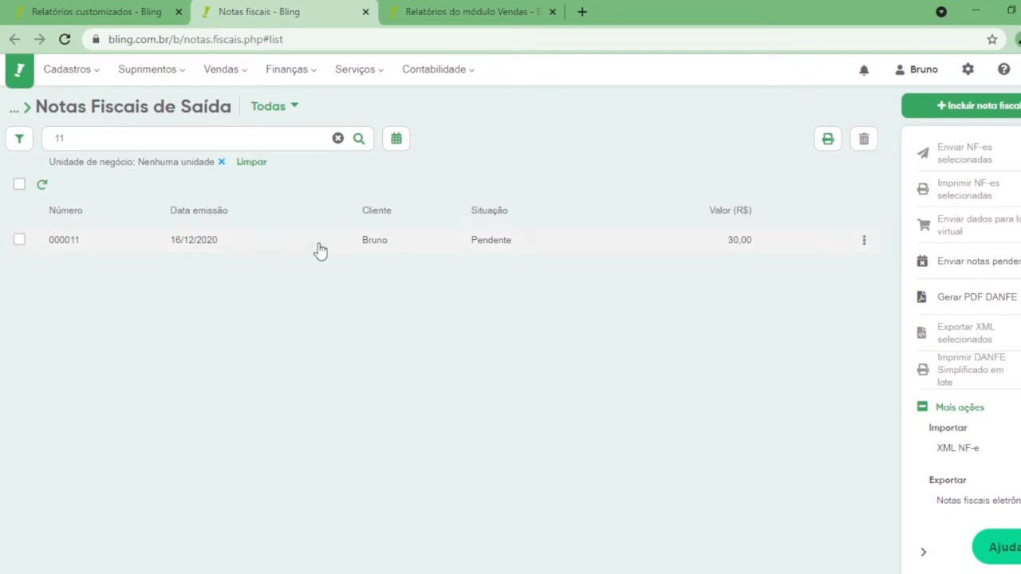
{"action": "left_click", "coordinate": [319, 250]}
{"action": "scroll", "coordinate": [534, 331], "scroll_direction": "down", "scroll_amount": 5}
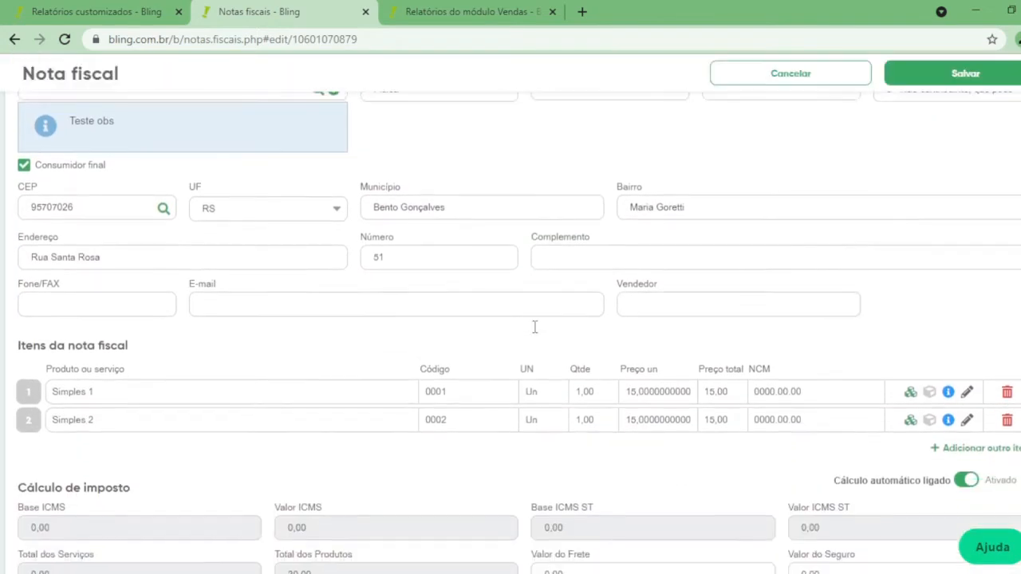
- Compare the items of invoice 000011 with its two rows in the customized NF-e report
{"action": "scroll", "coordinate": [534, 327], "scroll_direction": "down", "scroll_amount": 1}
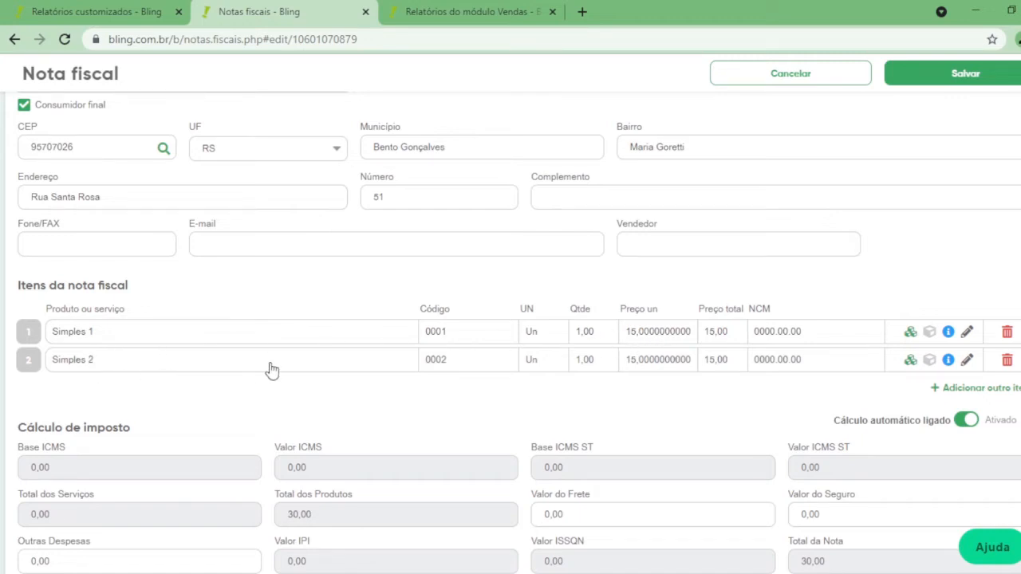
{"action": "left_click", "coordinate": [96, 11]}
{"action": "mouse_move", "coordinate": [223, 69]}
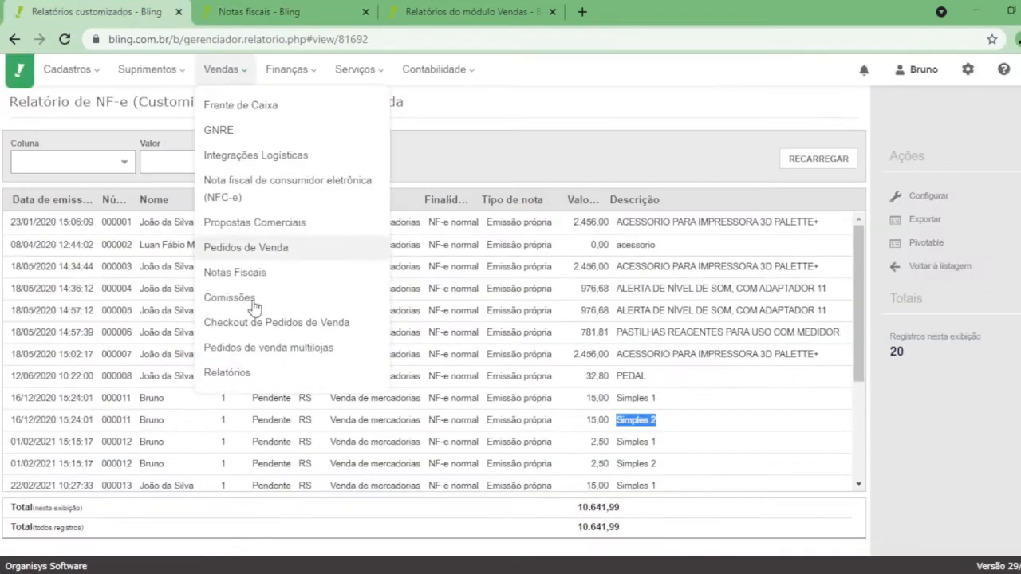
{"action": "left_click", "coordinate": [155, 421]}
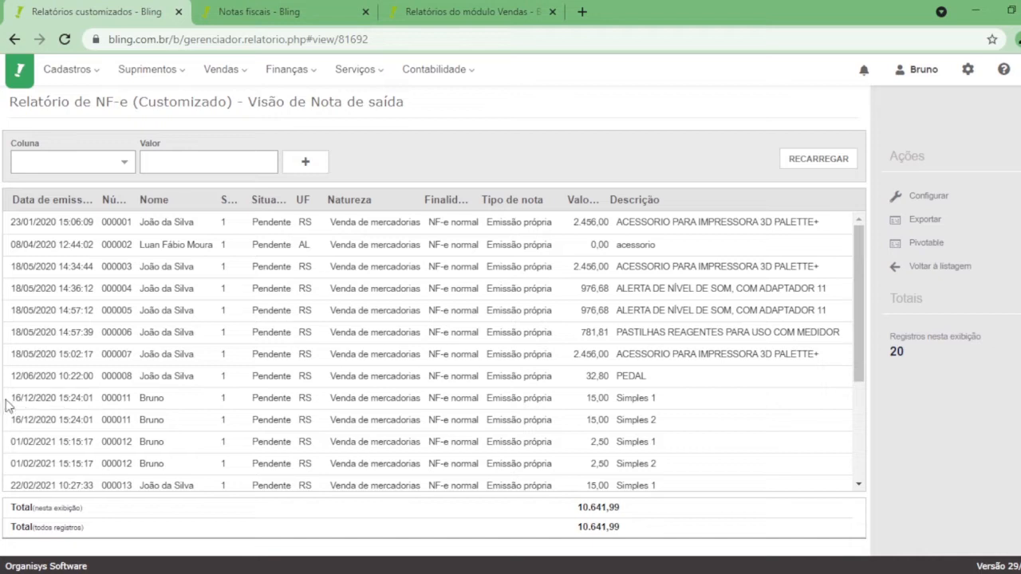
{"action": "left_click_drag", "start_coordinate": [7, 405], "coordinate": [713, 423]}
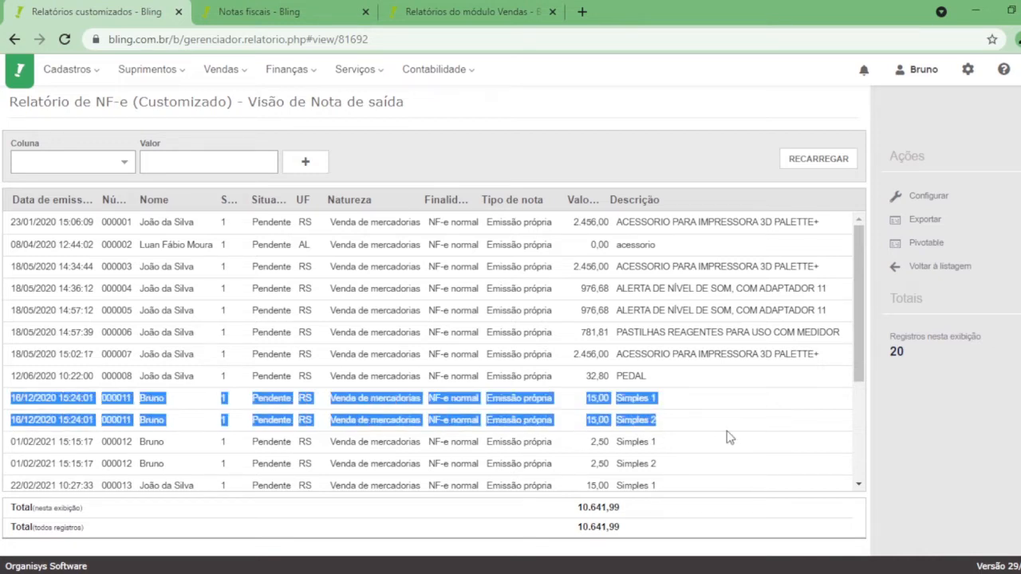
{"action": "left_click", "coordinate": [727, 437]}
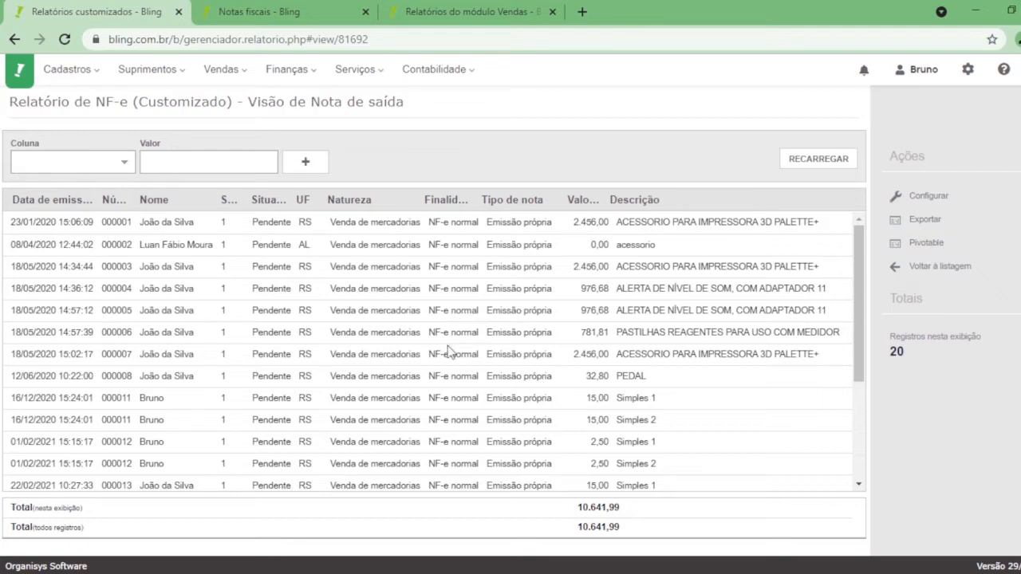
- Open the report's configuration, move the Número column ahead of Data de emissão, and check the preview rows of invoice 000011
{"action": "left_click", "coordinate": [943, 201]}
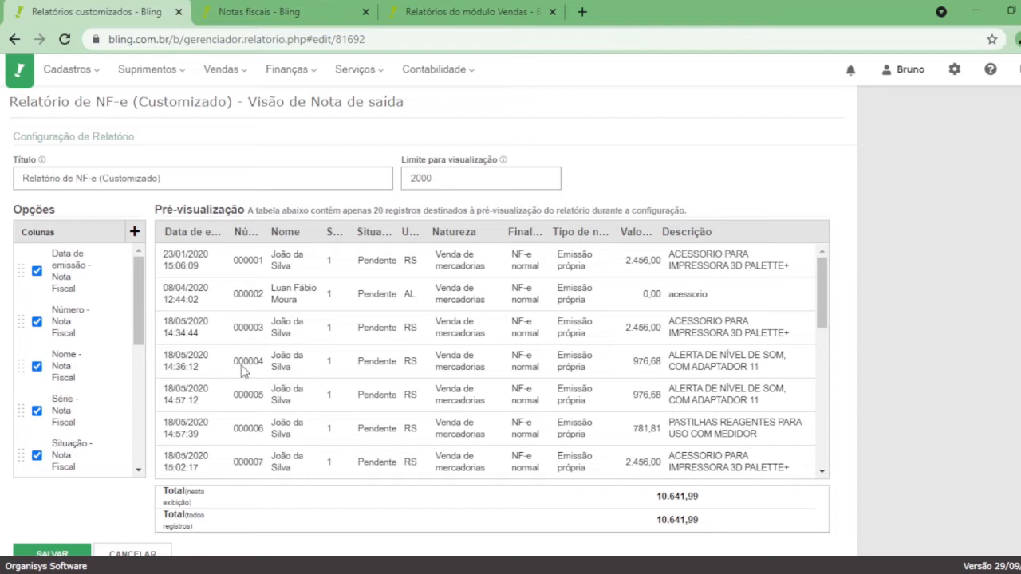
{"action": "left_click_drag", "start_coordinate": [22, 320], "coordinate": [24, 263]}
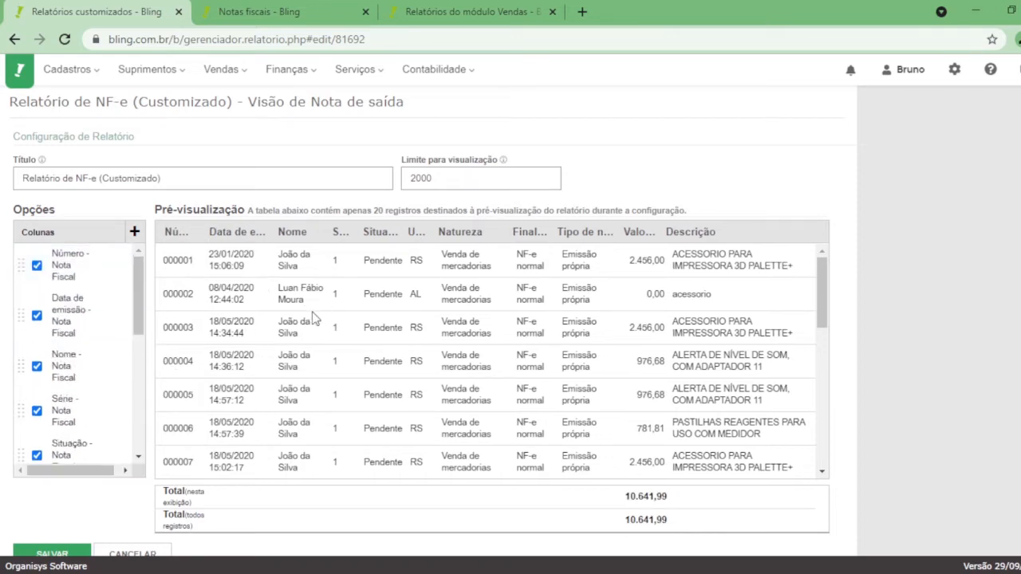
{"action": "scroll", "coordinate": [367, 380], "scroll_direction": "down", "scroll_amount": 3}
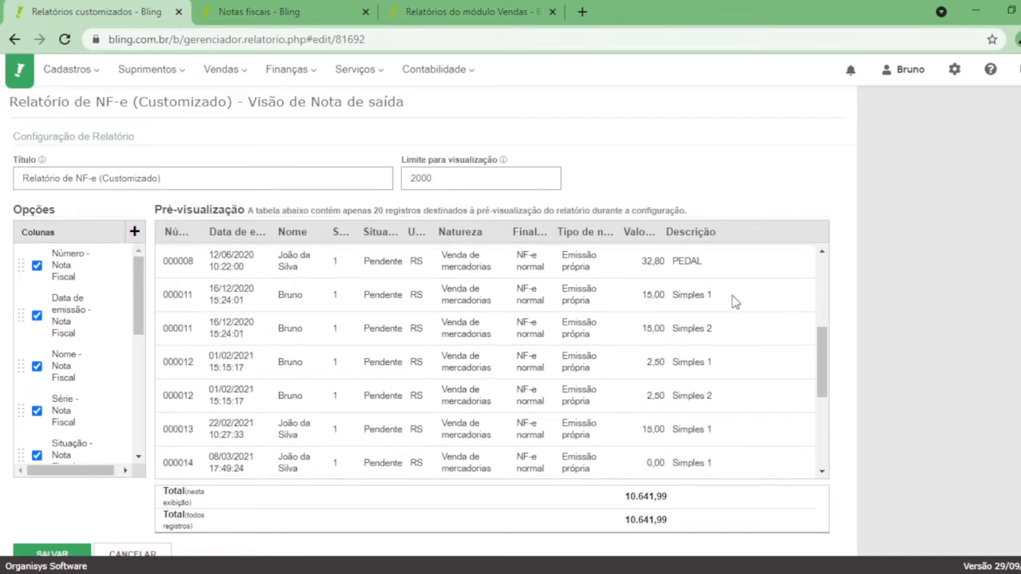
{"action": "double_click", "coordinate": [182, 329]}
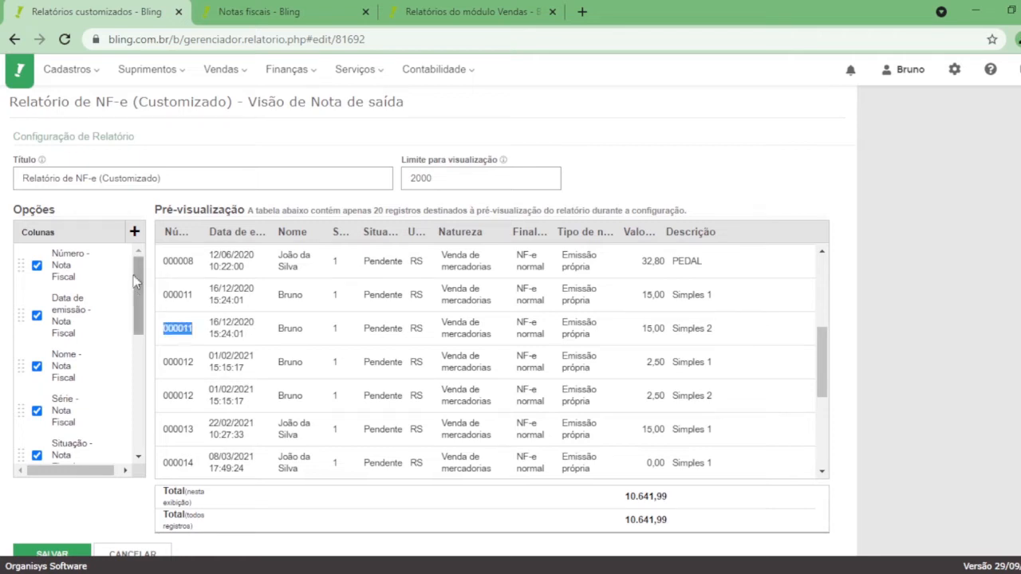
{"action": "left_click", "coordinate": [279, 297]}
- Enable subtotals on the Número column and review the subtotal rows in the preview
{"action": "left_click", "coordinate": [123, 267]}
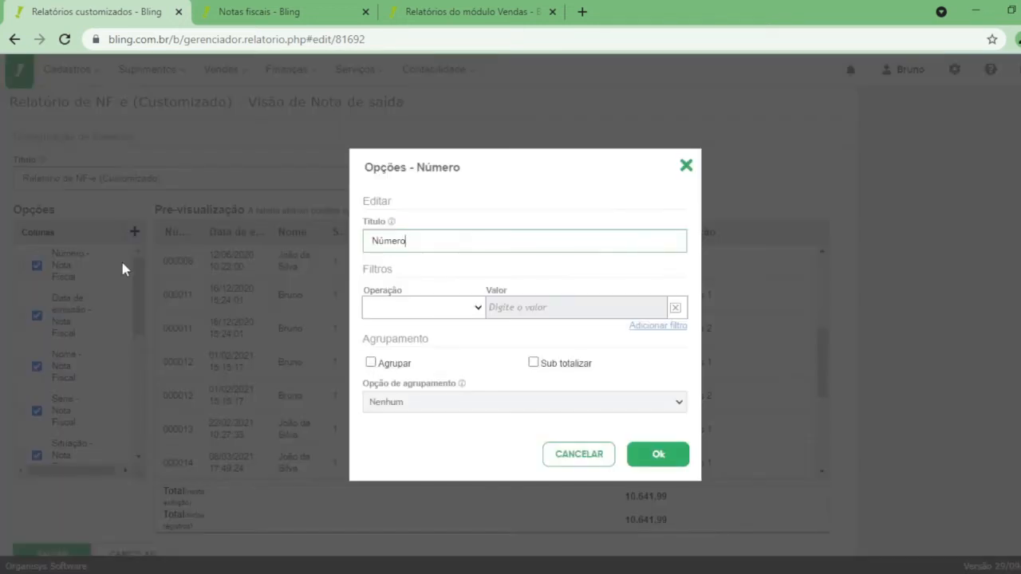
{"action": "left_click", "coordinate": [567, 369]}
{"action": "left_click", "coordinate": [645, 449]}
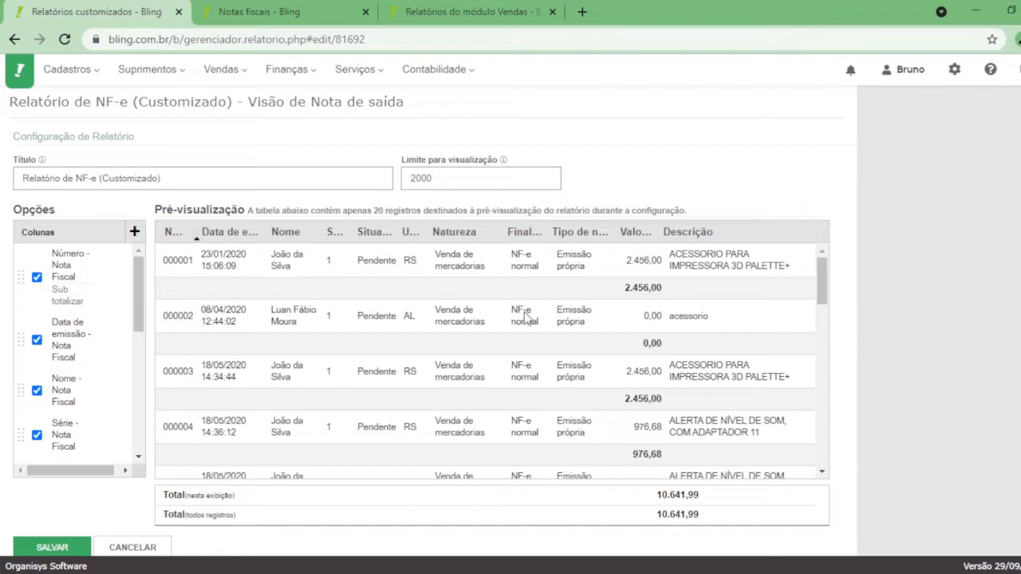
{"action": "scroll", "coordinate": [407, 334], "scroll_direction": "down", "scroll_amount": 2}
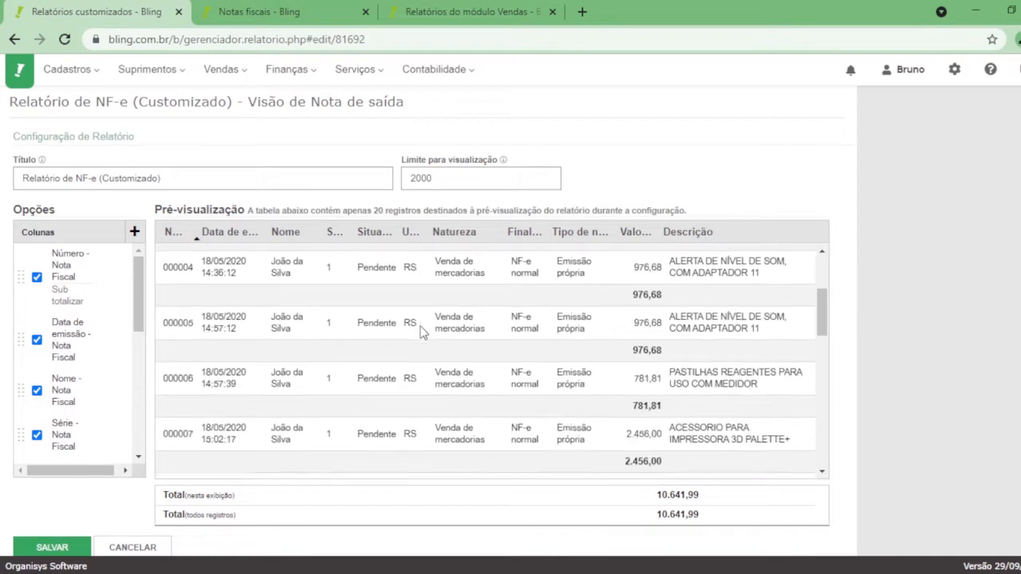
{"action": "scroll", "coordinate": [423, 333], "scroll_direction": "down", "scroll_amount": 2}
{"action": "scroll", "coordinate": [414, 333], "scroll_direction": "down", "scroll_amount": 2}
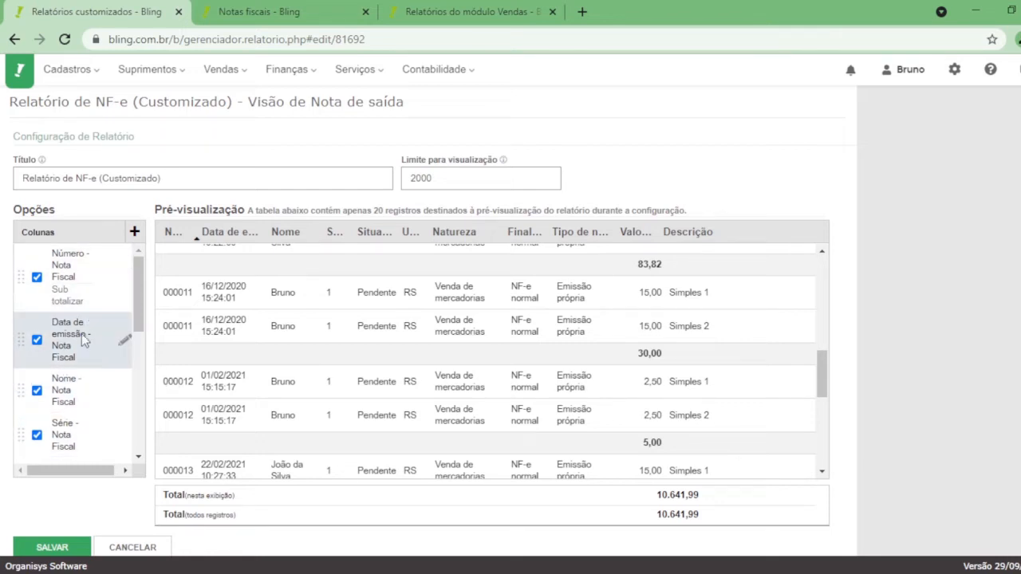
- View the Número column's options without changing them, and examine the subtotals of invoices 000011 and 000012
{"action": "left_click", "coordinate": [125, 279]}
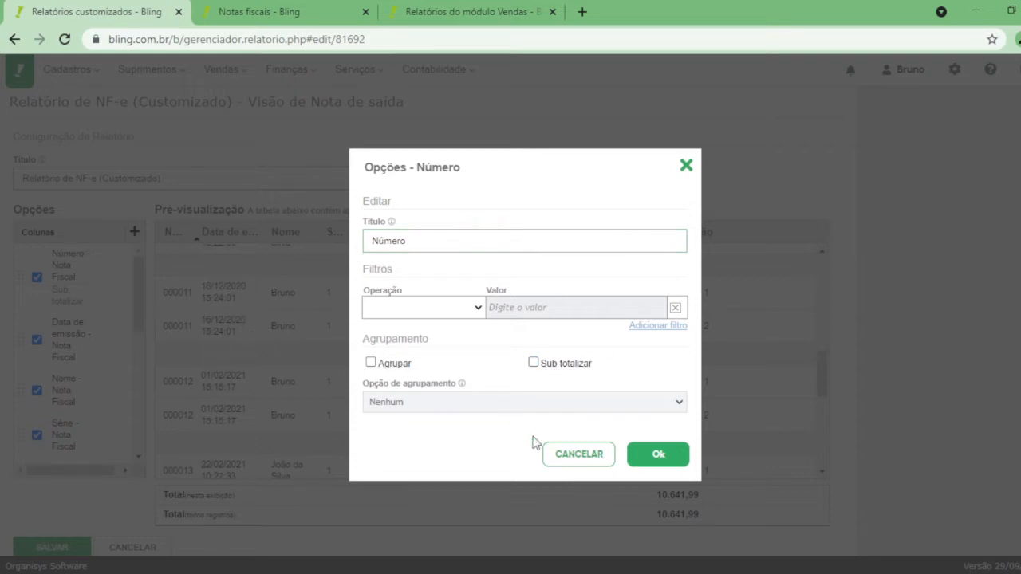
{"action": "left_click", "coordinate": [556, 454]}
{"action": "double_click", "coordinate": [650, 354]}
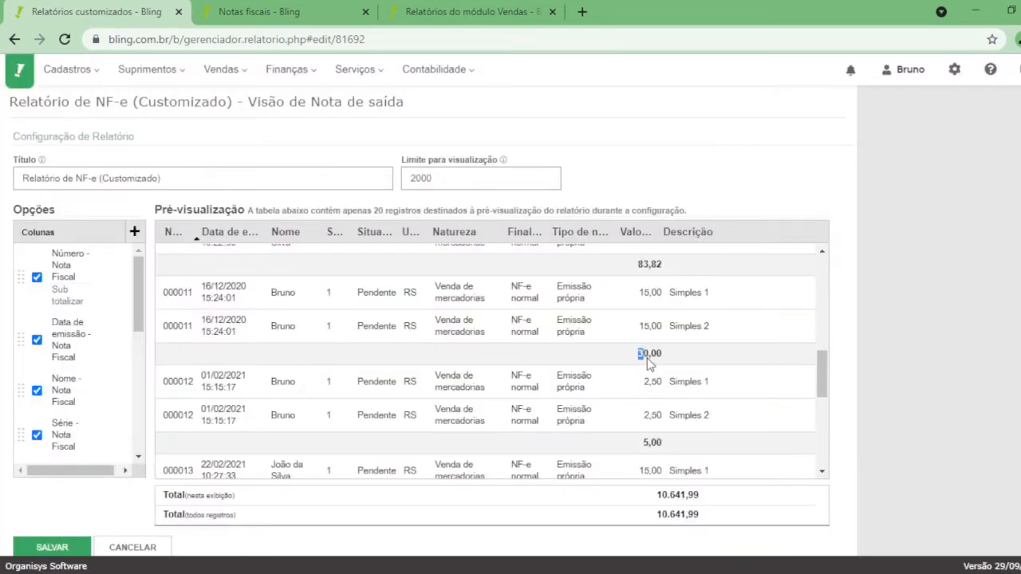
{"action": "double_click", "coordinate": [650, 443]}
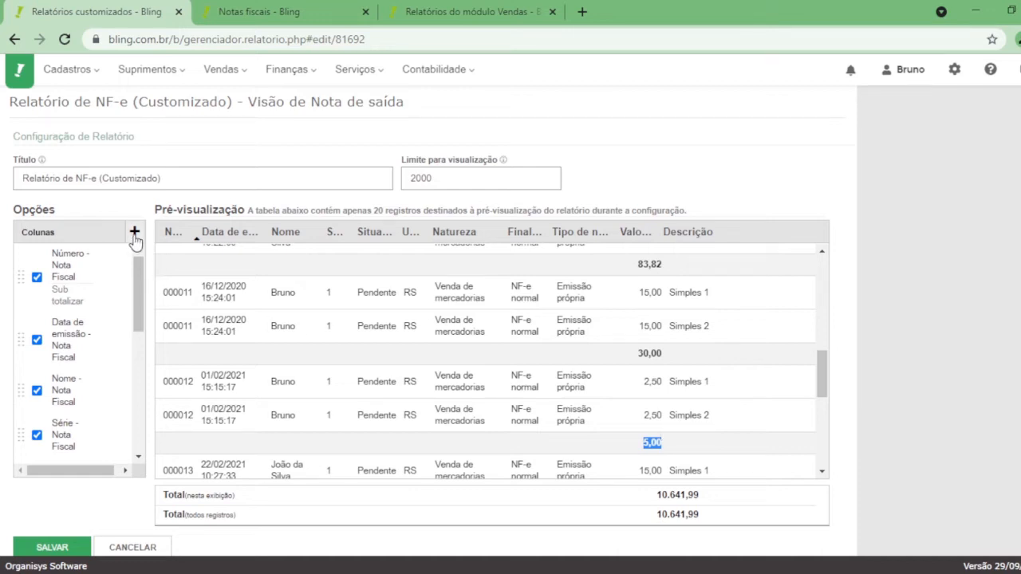
- Turn off subtotals for the Número column
{"action": "left_click", "coordinate": [124, 286]}
{"action": "left_click_drag", "start_coordinate": [411, 366], "coordinate": [380, 371]}
{"action": "left_click", "coordinate": [571, 368]}
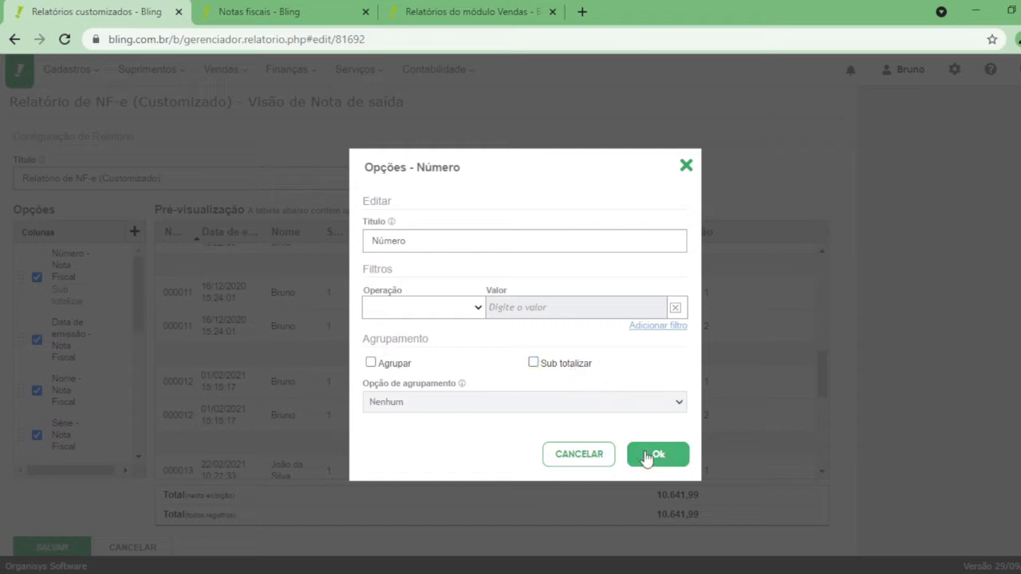
{"action": "left_click", "coordinate": [655, 455]}
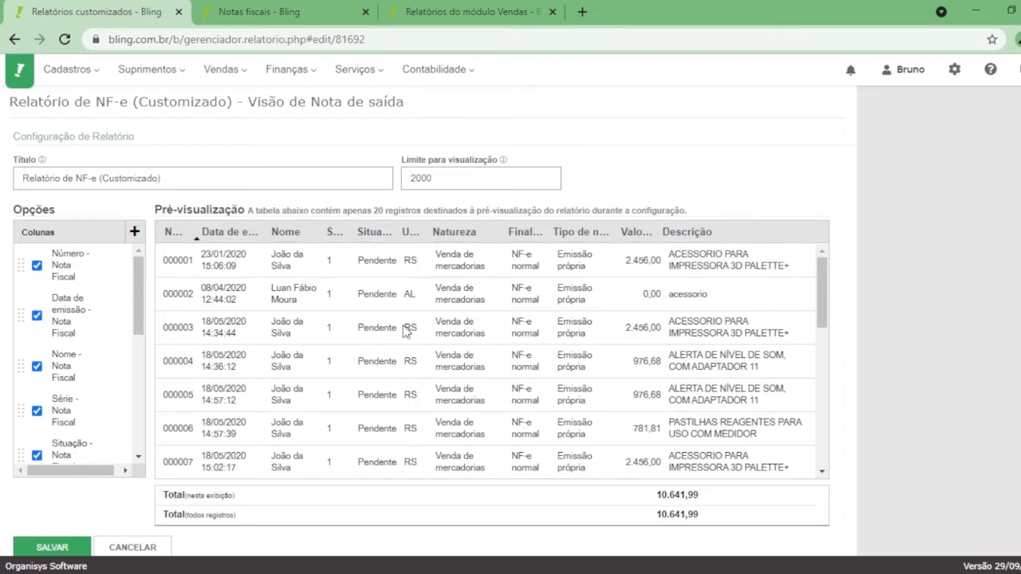
- Group the report by the UF column and check the summed total for RS in the preview
{"action": "scroll", "coordinate": [93, 323], "scroll_direction": "down", "scroll_amount": 4}
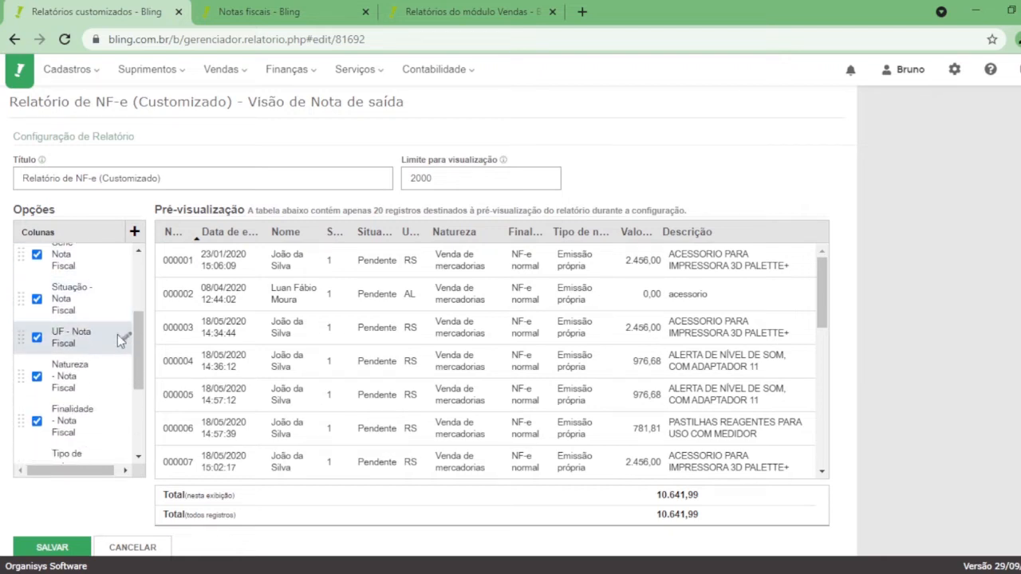
{"action": "left_click", "coordinate": [126, 339]}
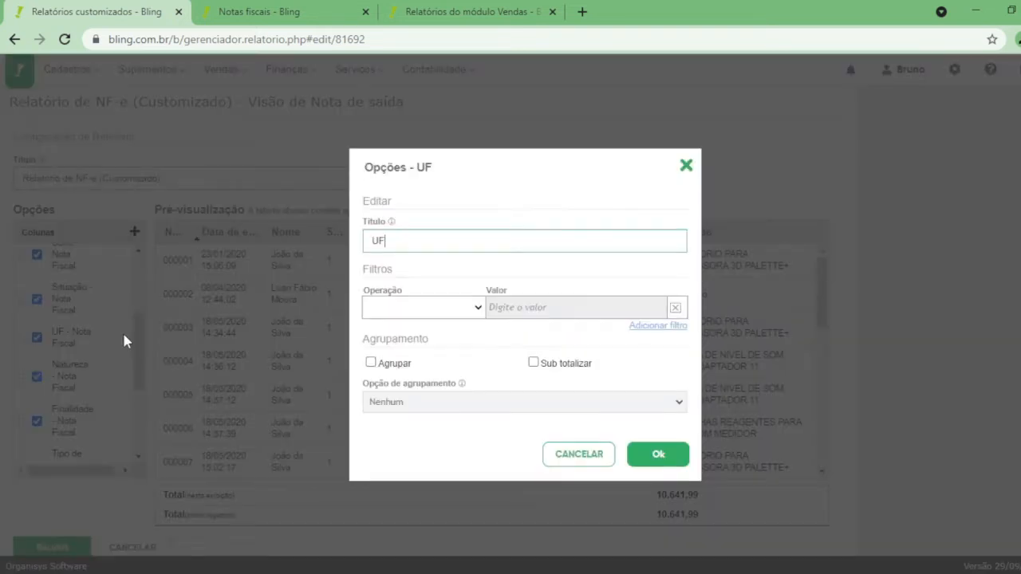
{"action": "left_click", "coordinate": [371, 363]}
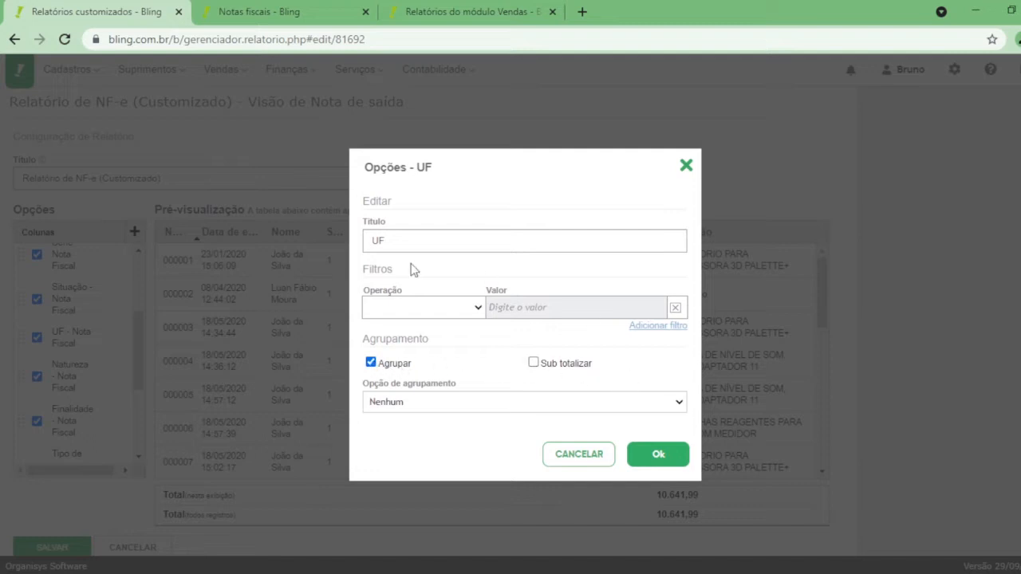
{"action": "left_click", "coordinate": [677, 461]}
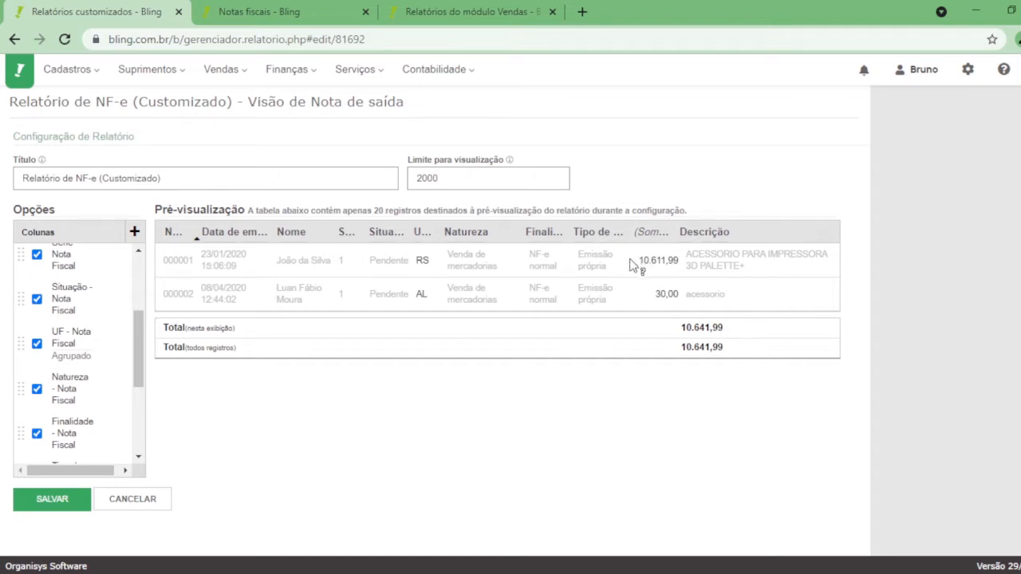
{"action": "left_click_drag", "start_coordinate": [639, 261], "coordinate": [683, 267]}
- Group the report by the Número column as well
{"action": "scroll", "coordinate": [119, 344], "scroll_direction": "up", "scroll_amount": 3}
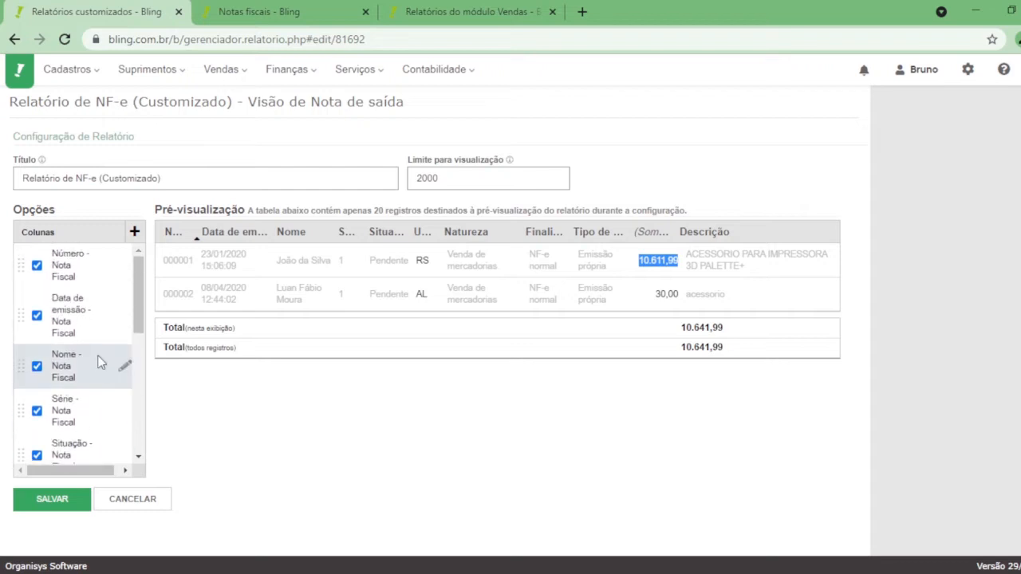
{"action": "left_click", "coordinate": [123, 265]}
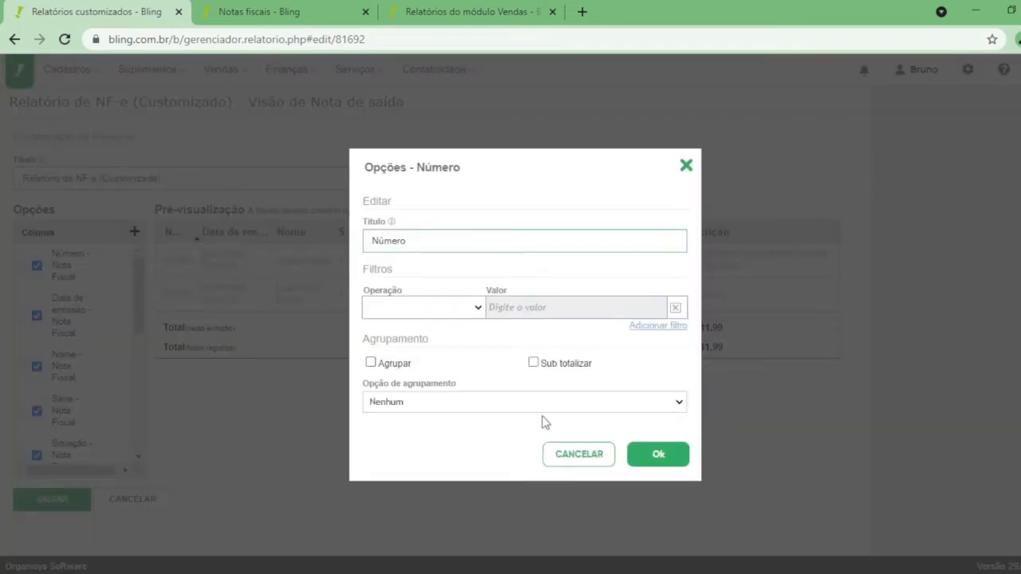
{"action": "left_click", "coordinate": [382, 364]}
{"action": "left_click", "coordinate": [641, 451]}
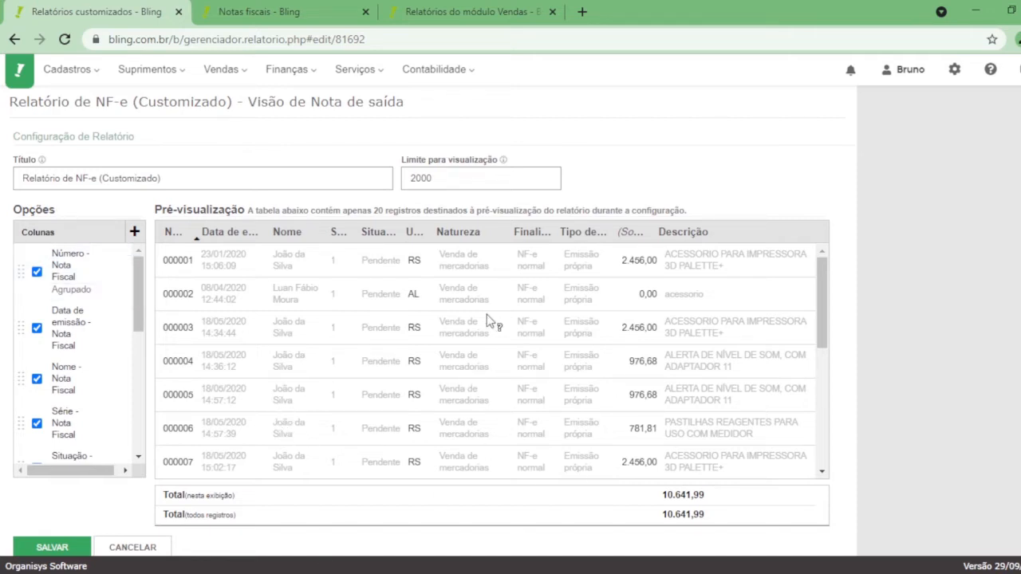
- Remove the grouping from the Número column
{"action": "left_click", "coordinate": [125, 275]}
{"action": "left_click", "coordinate": [371, 362]}
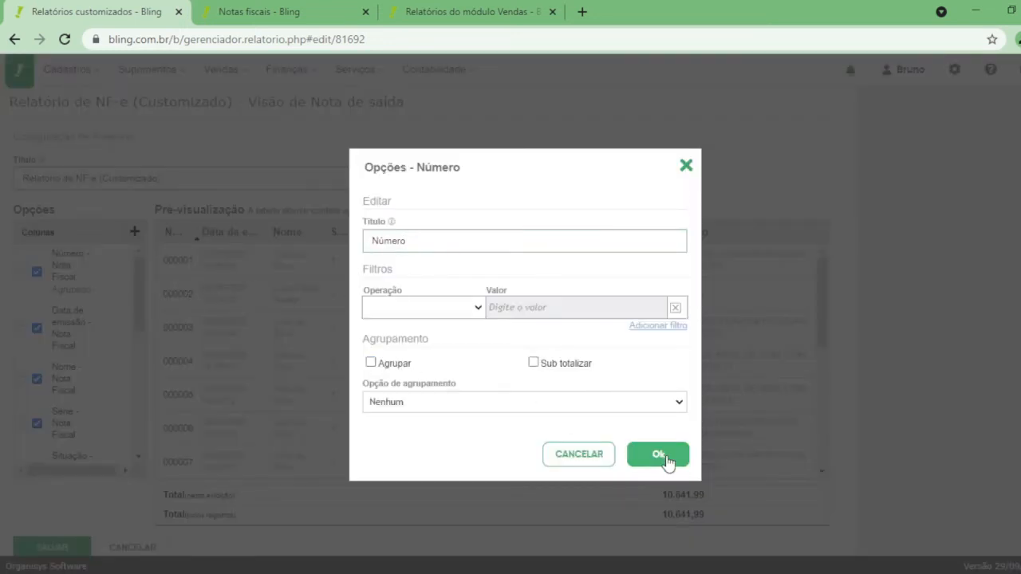
{"action": "left_click", "coordinate": [662, 455]}
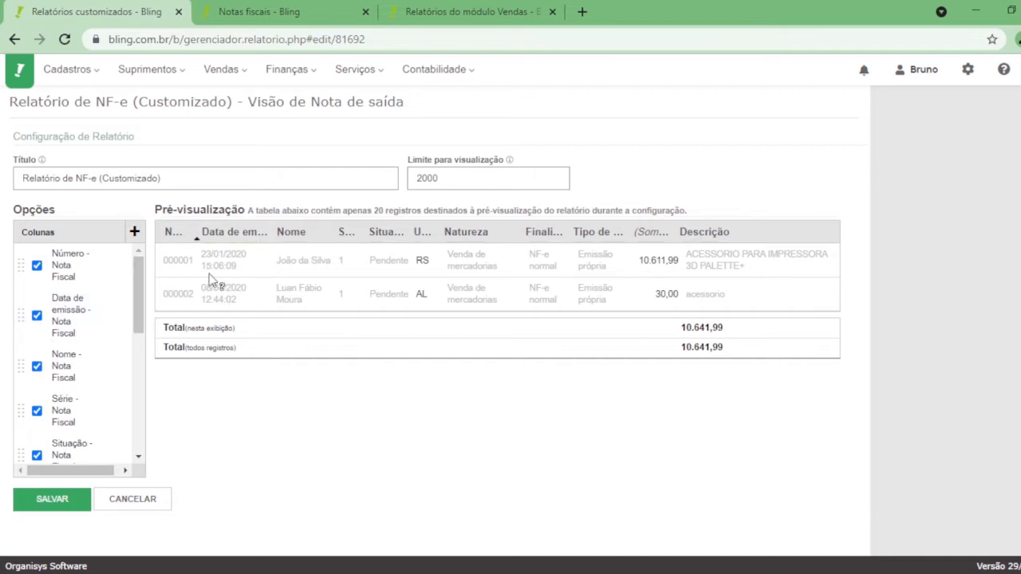
- Group the report by the Data de emissão column, keeping the Padrão format
{"action": "left_click", "coordinate": [125, 315]}
{"action": "left_click", "coordinate": [371, 384]}
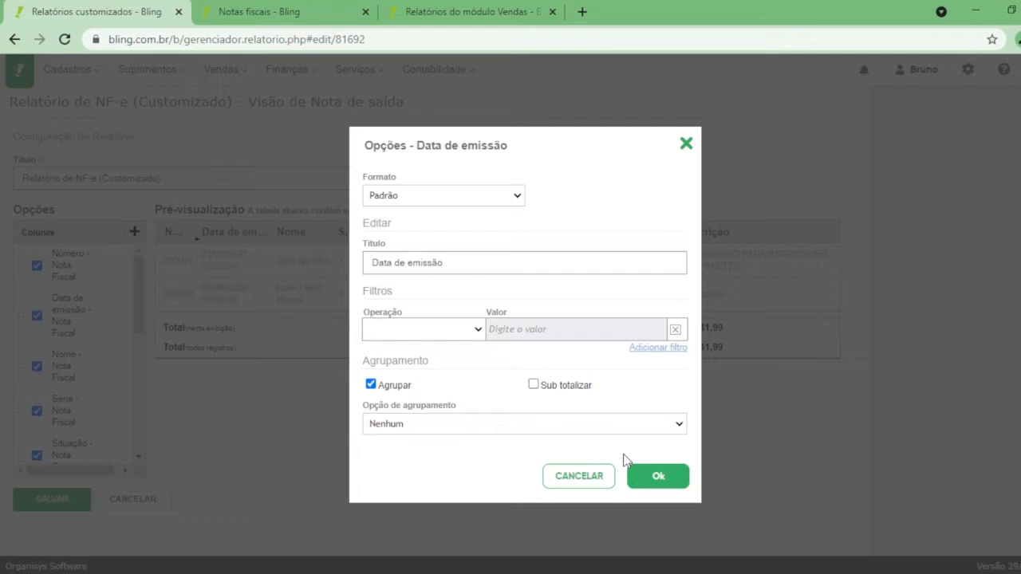
{"action": "left_click", "coordinate": [666, 477]}
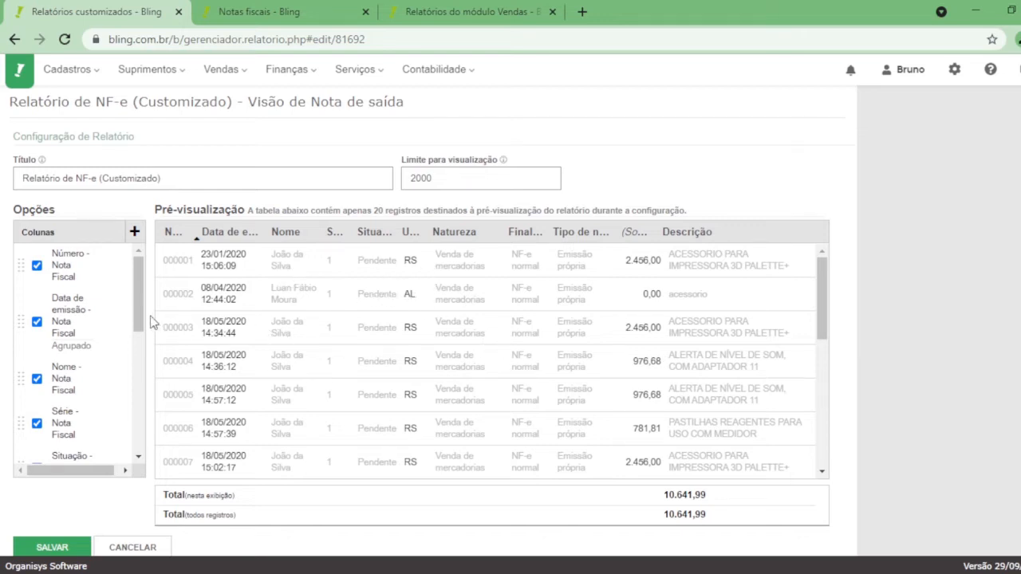
- Remove the grouping from the Data de emissão column and save the report configuration
{"action": "left_click", "coordinate": [125, 322]}
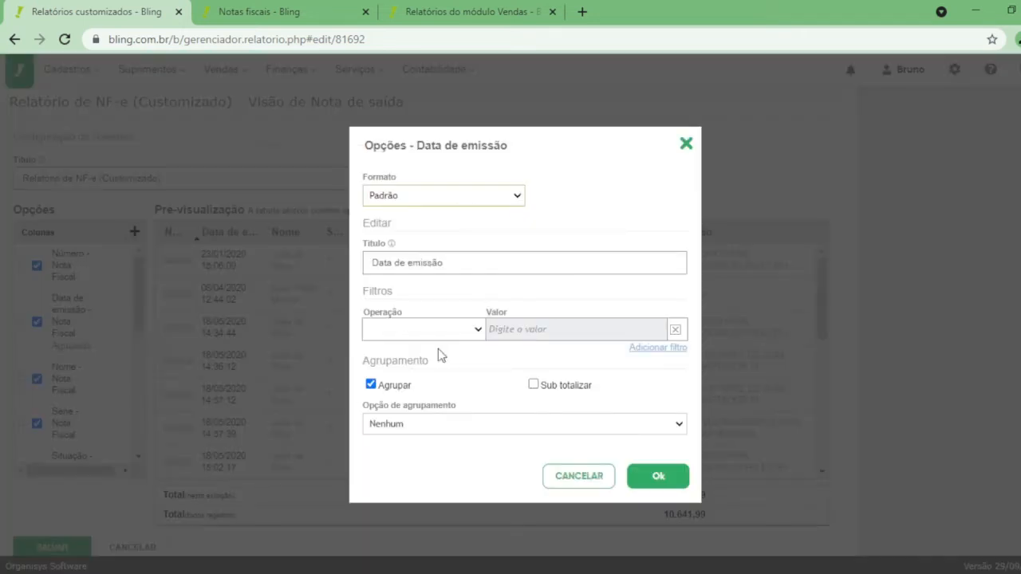
{"action": "left_click", "coordinate": [392, 386]}
{"action": "left_click", "coordinate": [646, 475]}
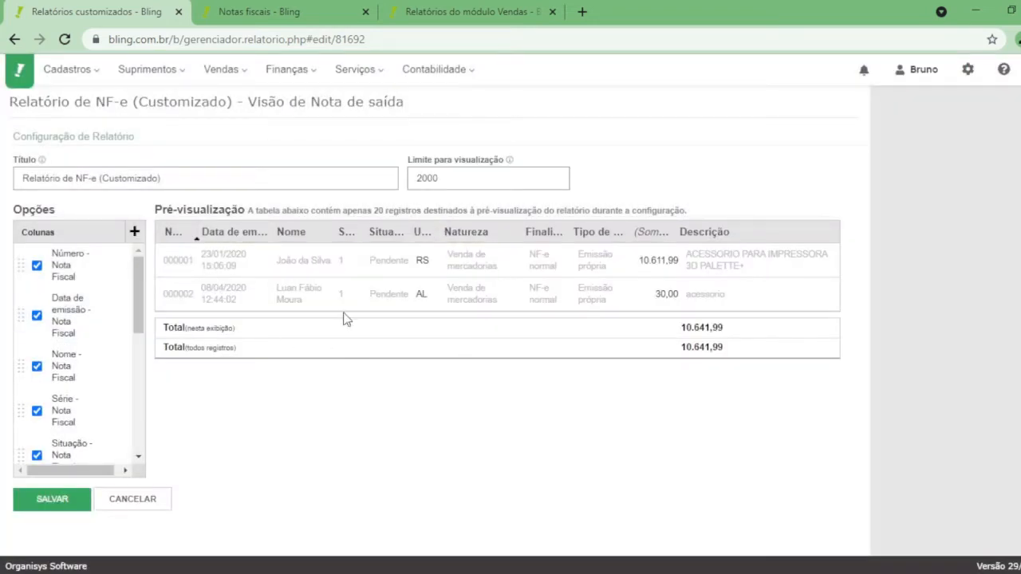
{"action": "left_click", "coordinate": [48, 490]}
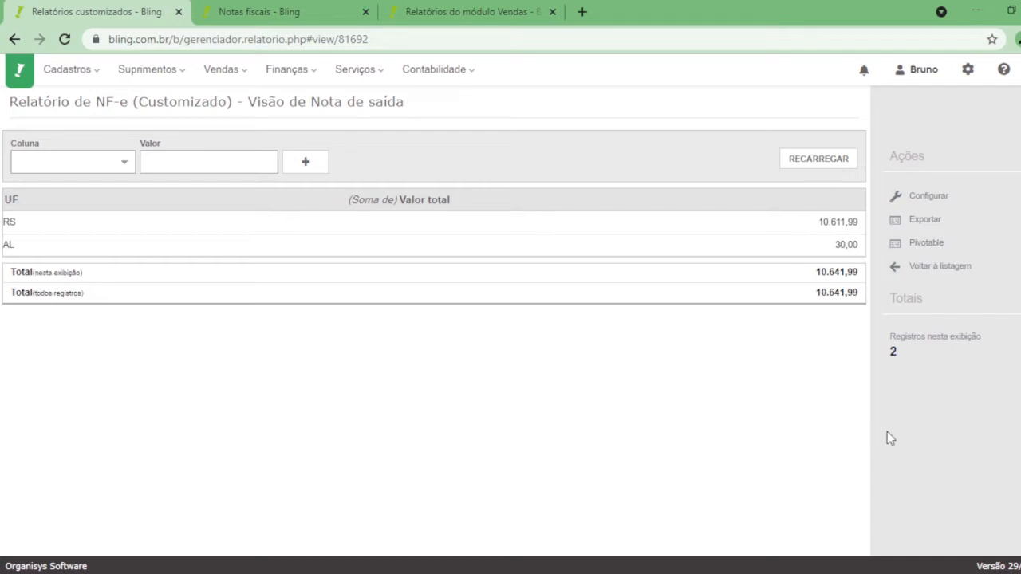
- Examine the report's export options for the CSV, XLS and PDF formats, including exporting with totals, without exporting the file
{"action": "left_click", "coordinate": [926, 219]}
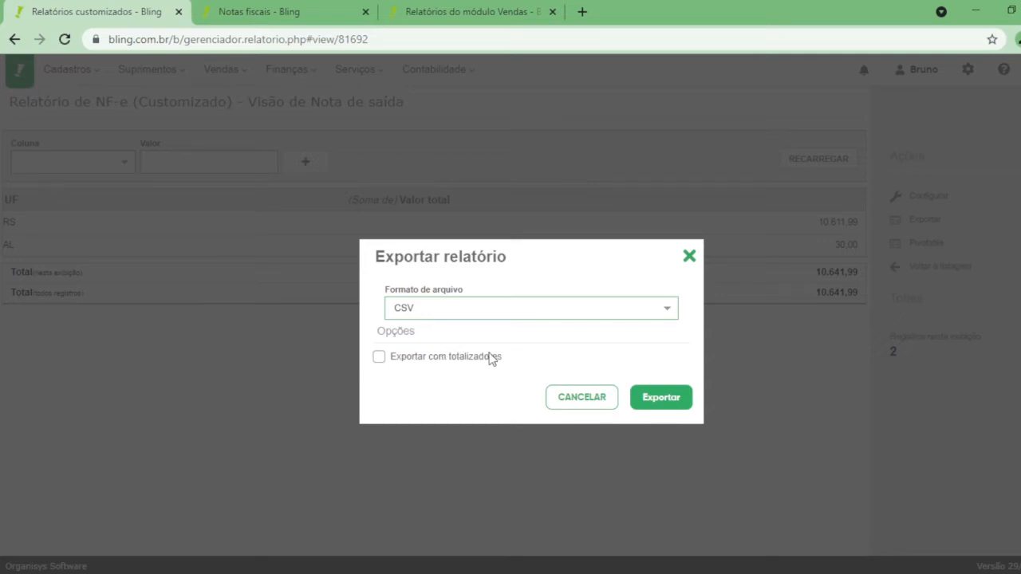
{"action": "left_click", "coordinate": [515, 343]}
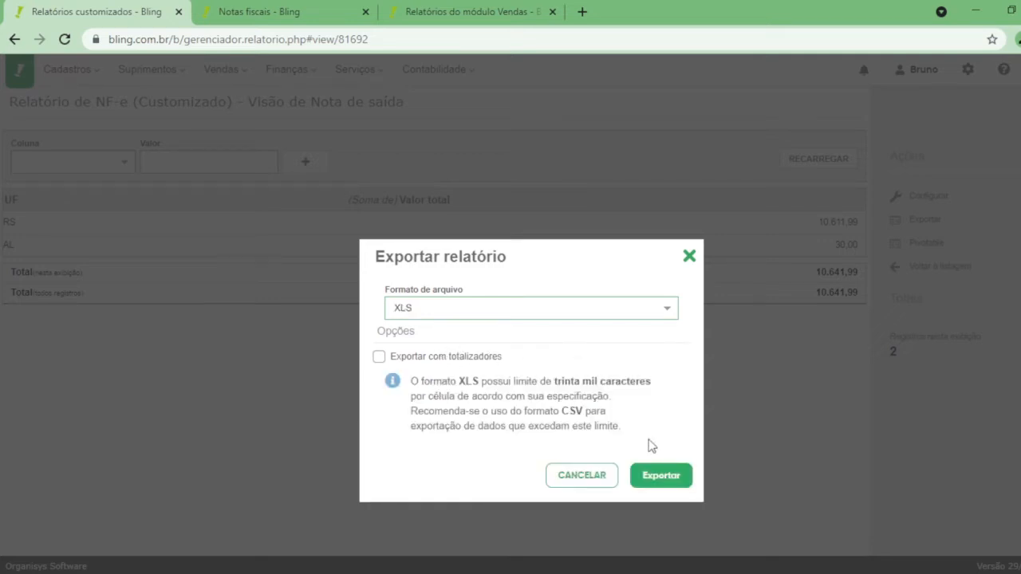
{"action": "left_click", "coordinate": [441, 341]}
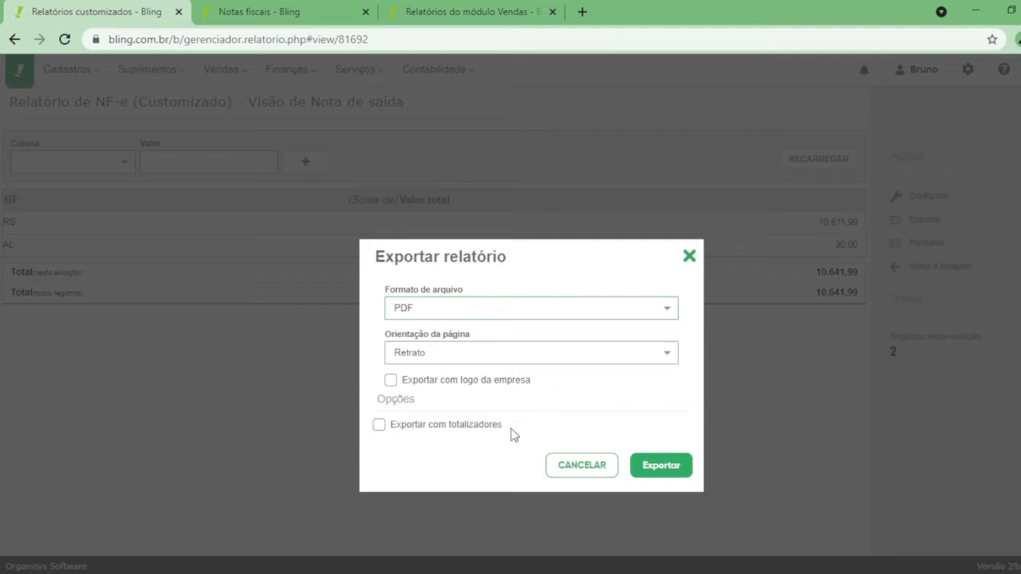
{"action": "left_click_drag", "start_coordinate": [510, 433], "coordinate": [388, 424]}
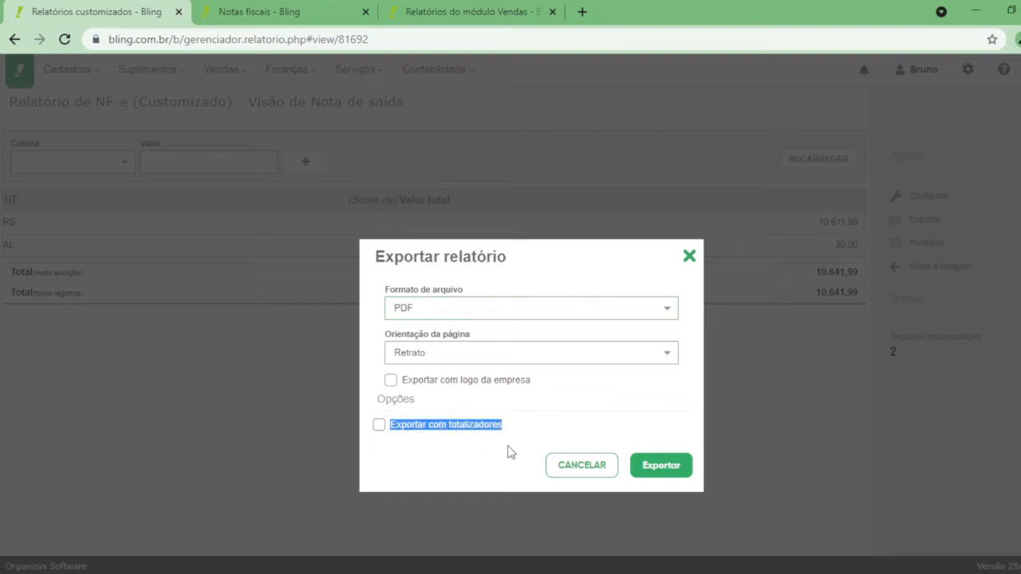
{"action": "left_click", "coordinate": [580, 467]}
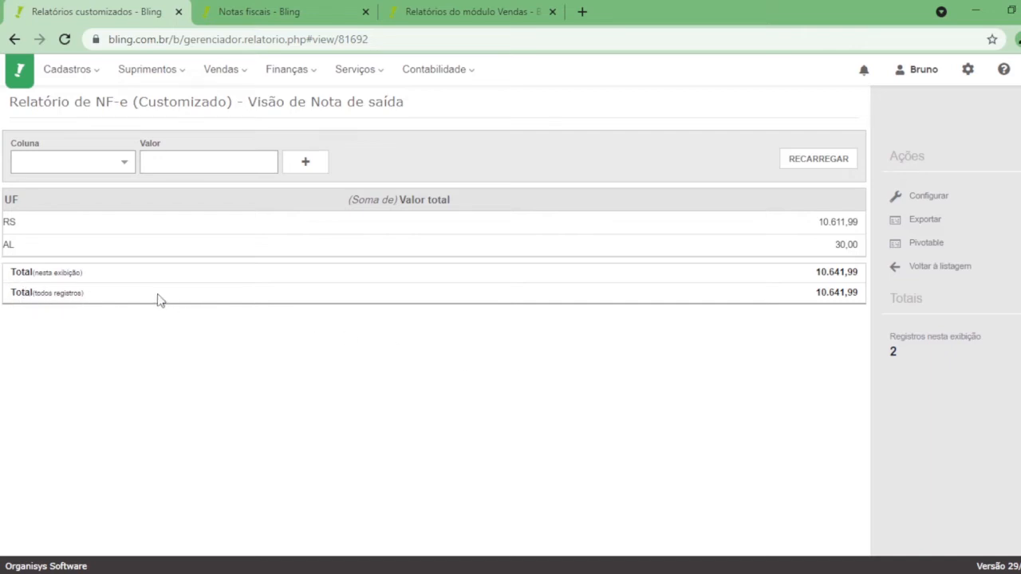
{"action": "left_click_drag", "start_coordinate": [79, 271], "coordinate": [13, 274]}
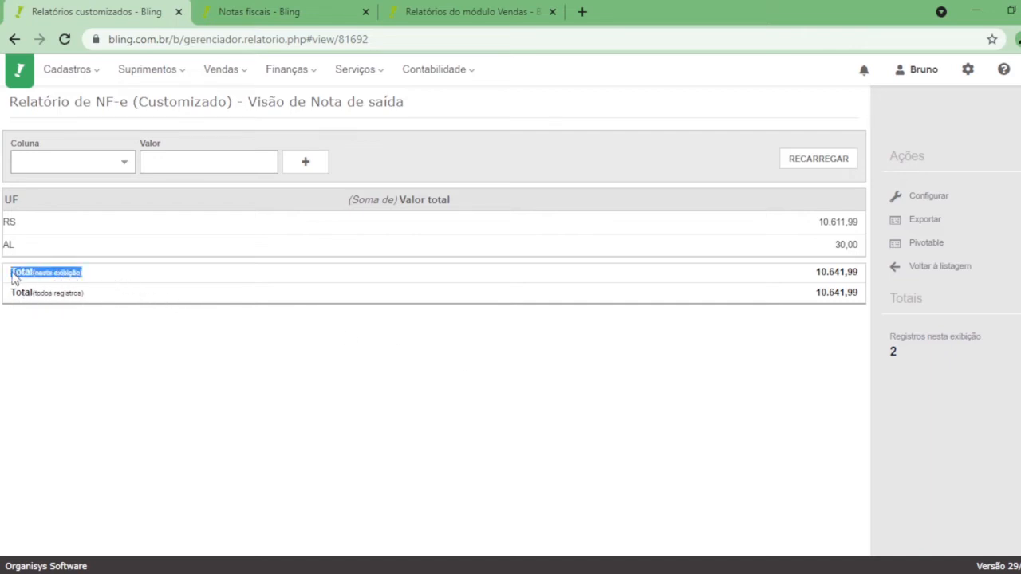
- Reconfigure the UF column to subtotal the report instead of grouping it
{"action": "left_click", "coordinate": [945, 196]}
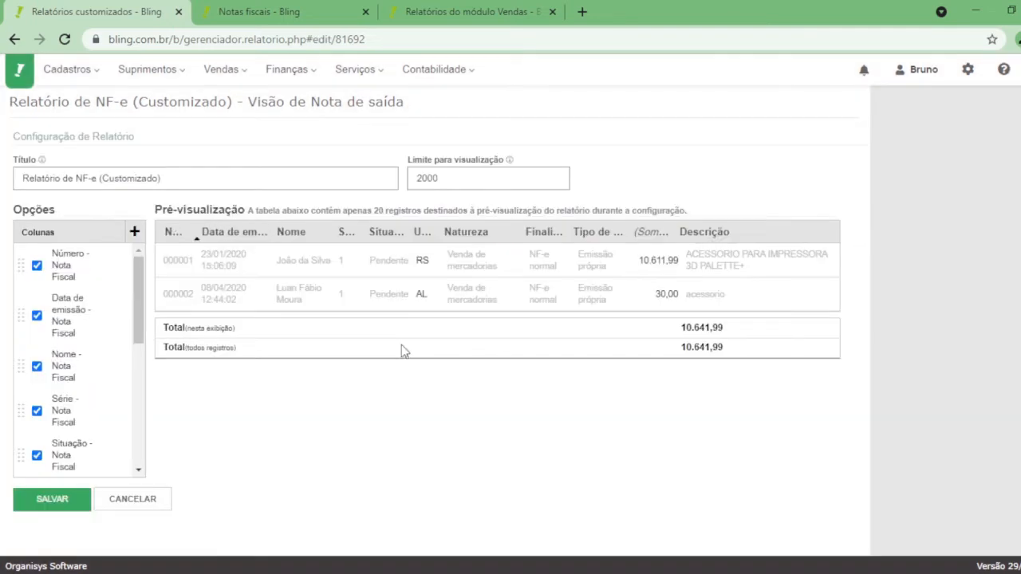
{"action": "scroll", "coordinate": [104, 391], "scroll_direction": "down", "scroll_amount": 2}
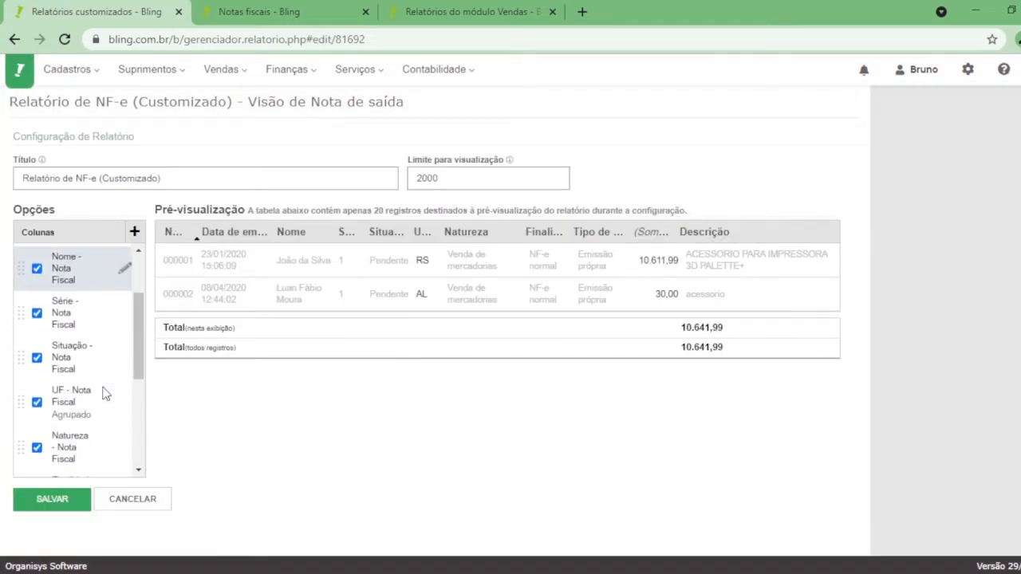
{"action": "scroll", "coordinate": [103, 393], "scroll_direction": "down", "scroll_amount": 5}
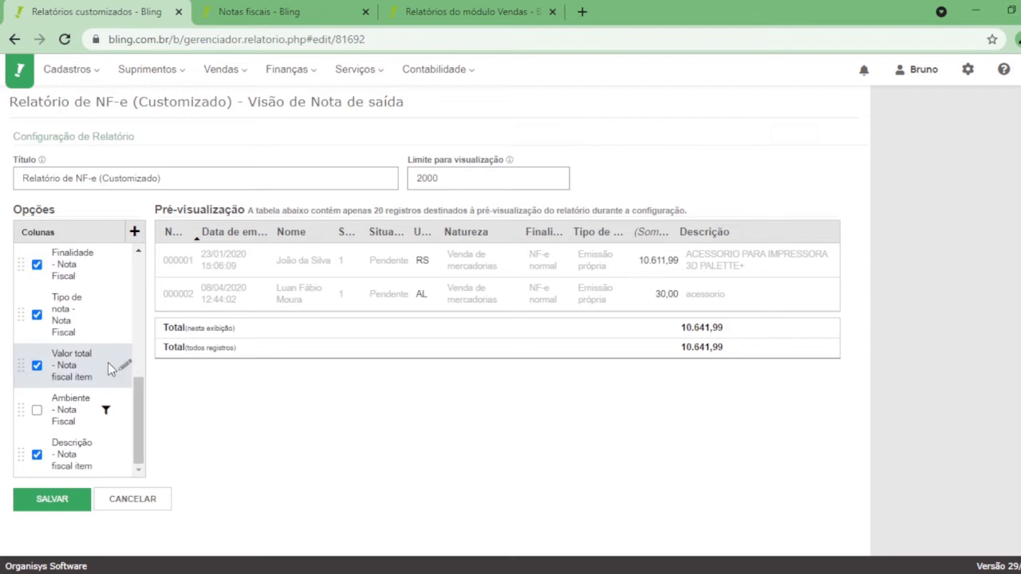
{"action": "scroll", "coordinate": [108, 363], "scroll_direction": "up", "scroll_amount": 5}
{"action": "left_click", "coordinate": [125, 410]}
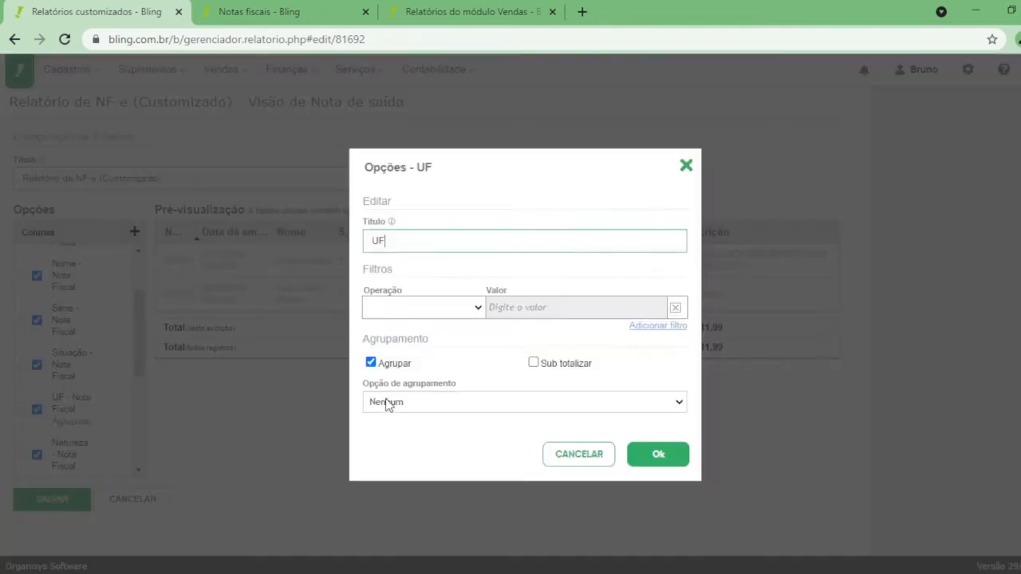
{"action": "left_click", "coordinate": [386, 363]}
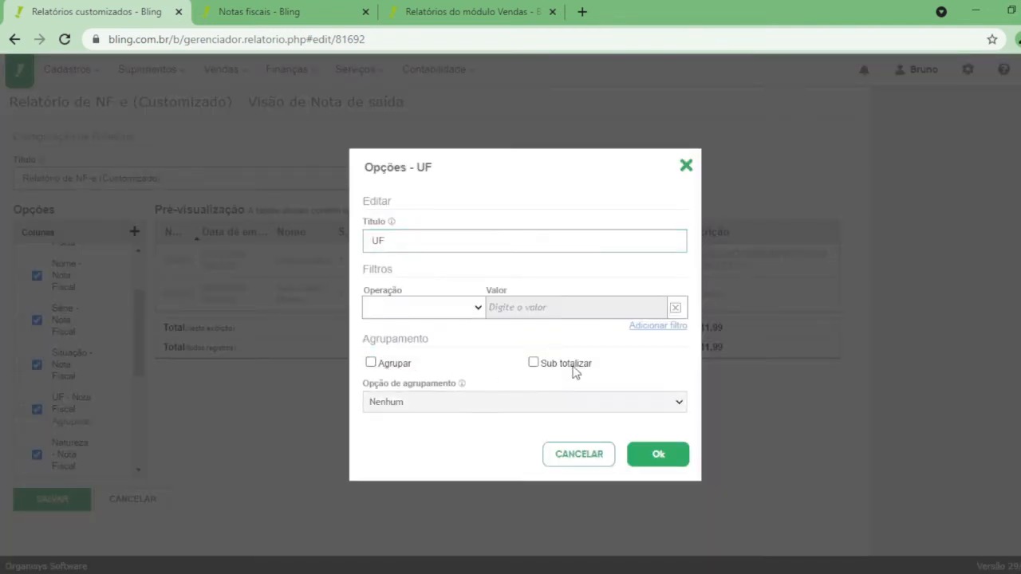
{"action": "left_click", "coordinate": [568, 364]}
{"action": "left_click", "coordinate": [652, 452]}
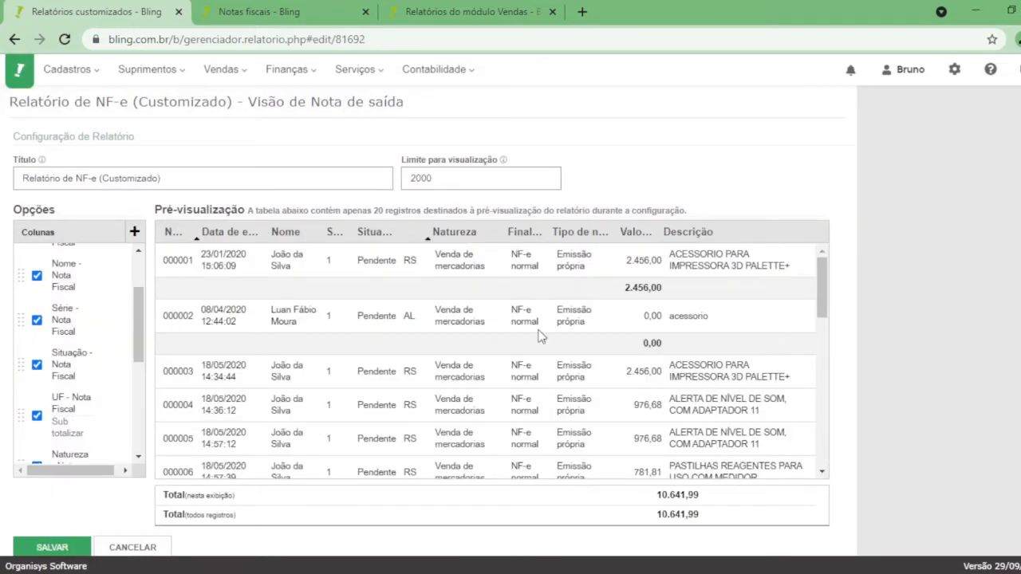
- Check the subtotal rows in the preview and save the report configuration
{"action": "double_click", "coordinate": [643, 287]}
{"action": "double_click", "coordinate": [653, 343]}
{"action": "left_click", "coordinate": [40, 542]}
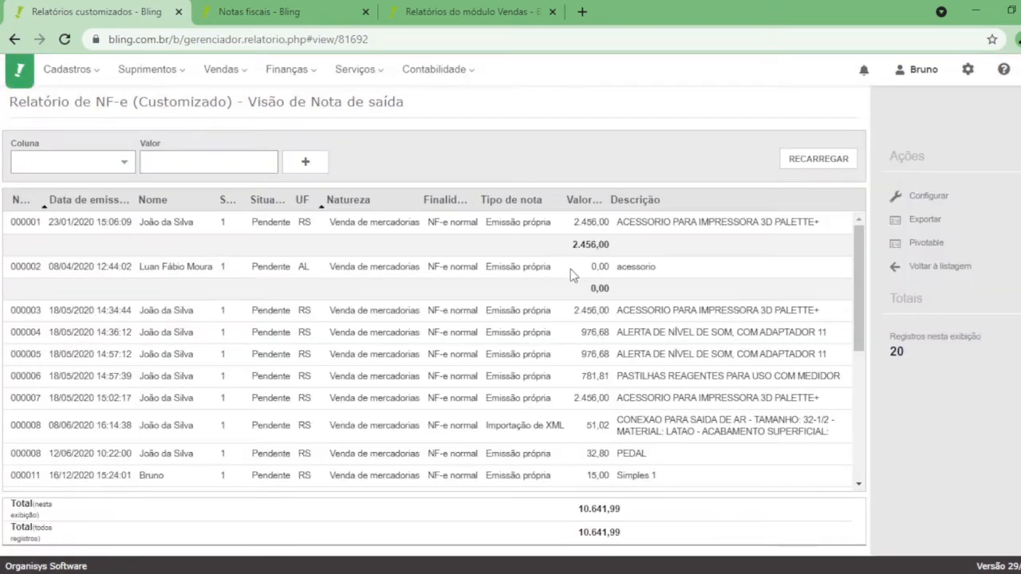
{"action": "left_click_drag", "start_coordinate": [569, 247], "coordinate": [614, 247]}
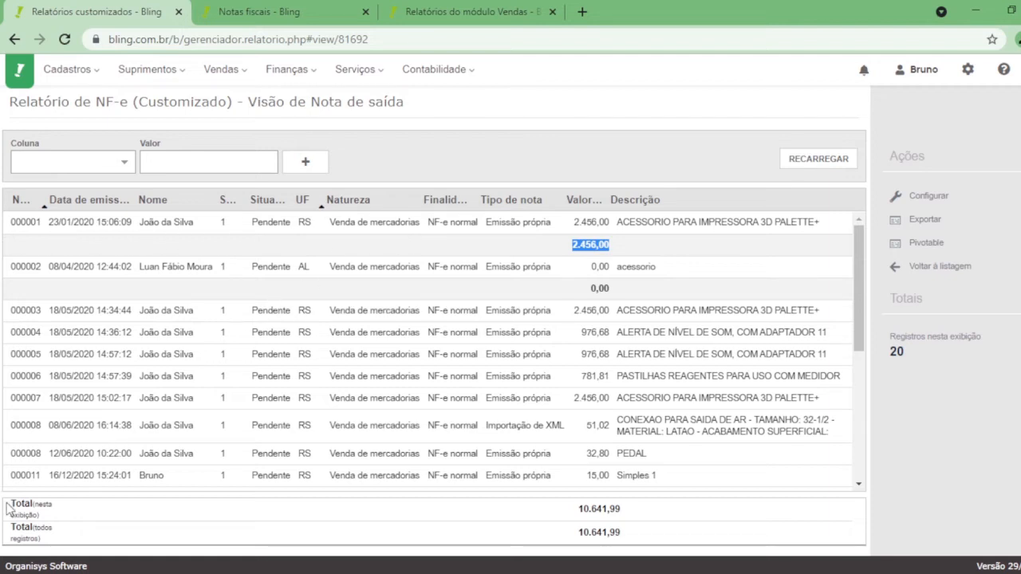
{"action": "left_click", "coordinate": [88, 525]}
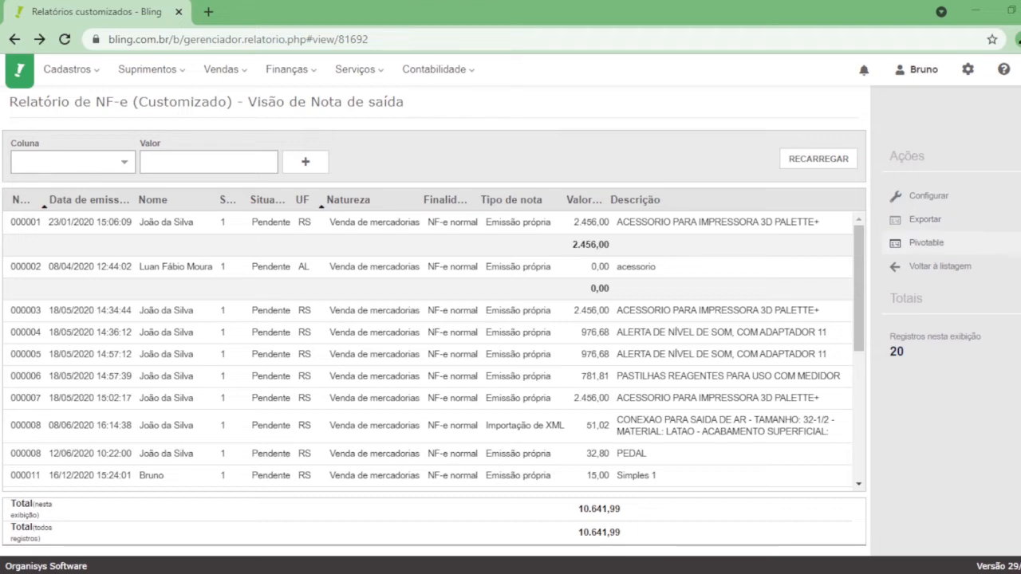
- Open the report's Pivotable view and chart the count of records by UF
{"action": "left_click", "coordinate": [975, 244]}
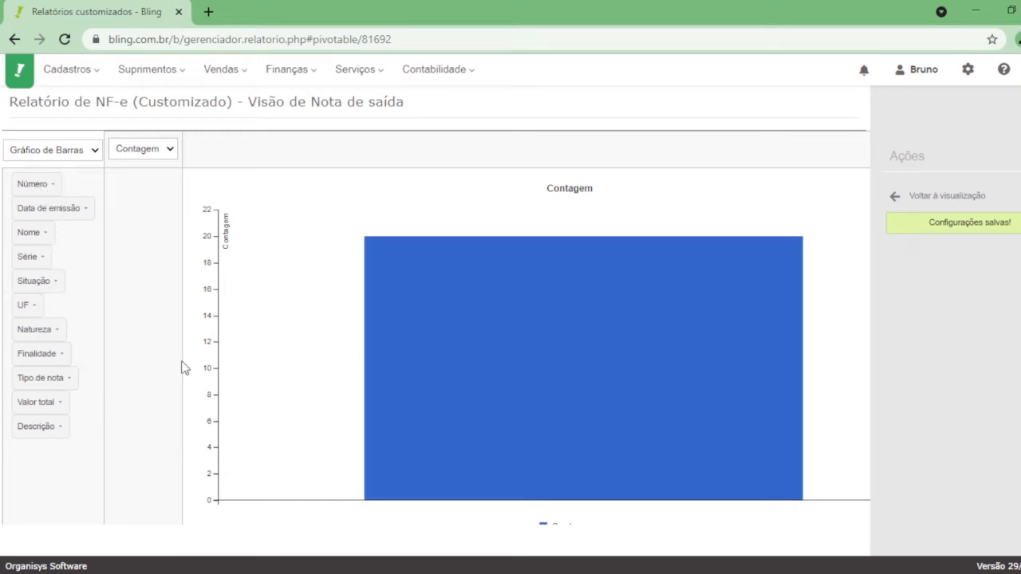
{"action": "left_click_drag", "start_coordinate": [16, 305], "coordinate": [255, 155]}
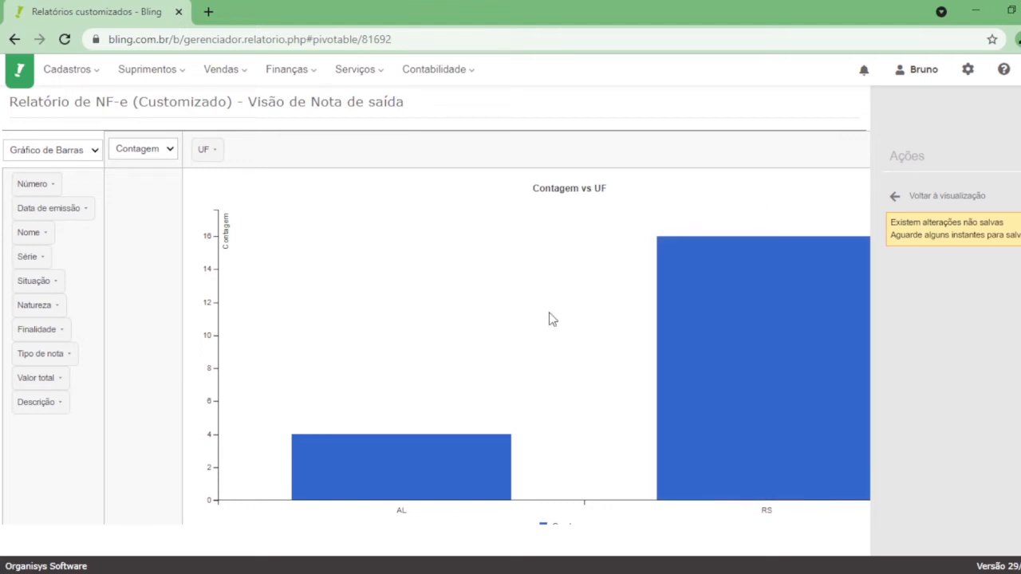
{"action": "scroll", "coordinate": [552, 318], "scroll_direction": "down", "scroll_amount": 1}
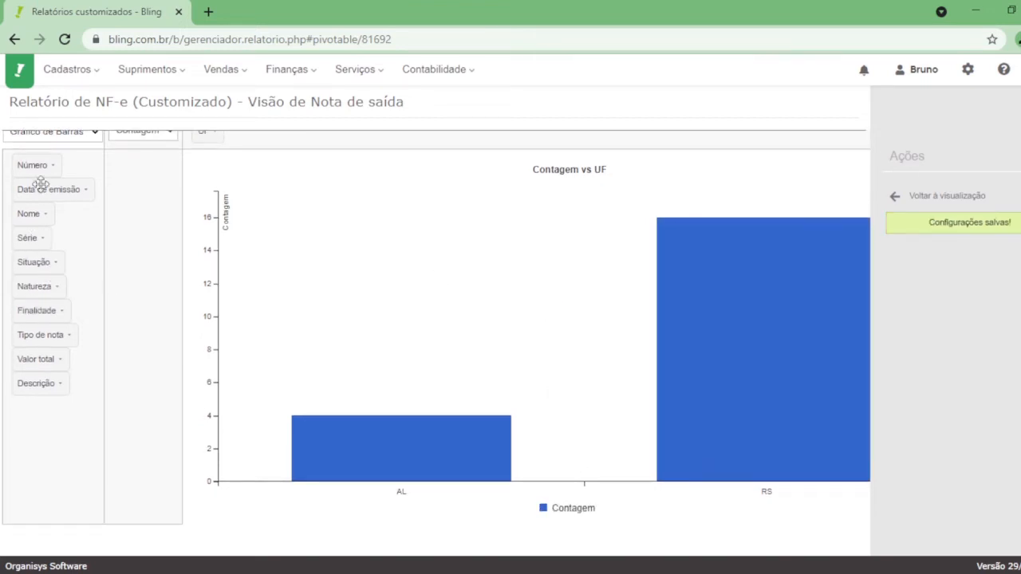
- Try adding Número to the chart and switching its calculation to Média, returning to Contagem by UF
{"action": "left_click_drag", "start_coordinate": [42, 165], "coordinate": [302, 156]}
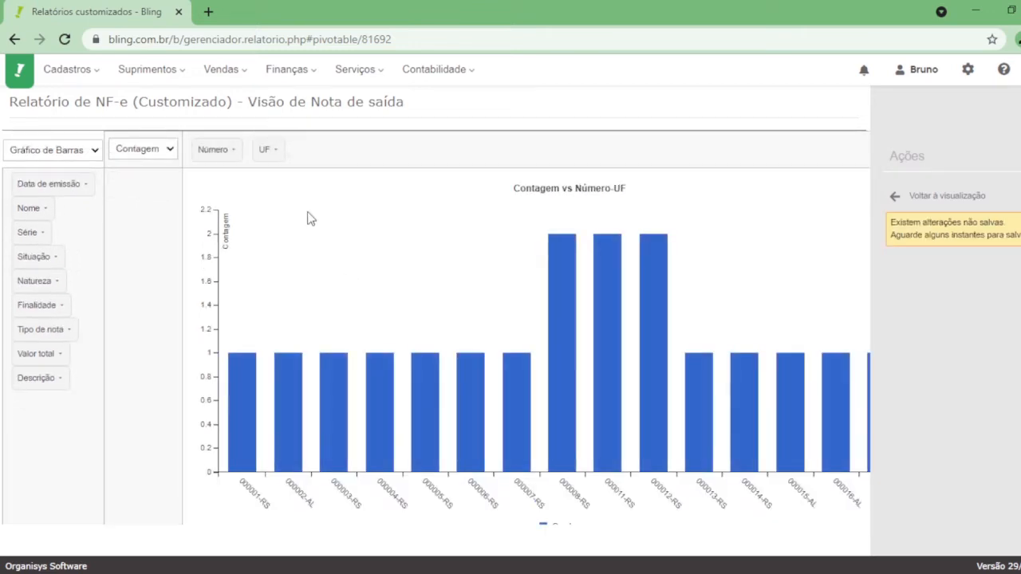
{"action": "left_click_drag", "start_coordinate": [222, 153], "coordinate": [47, 213]}
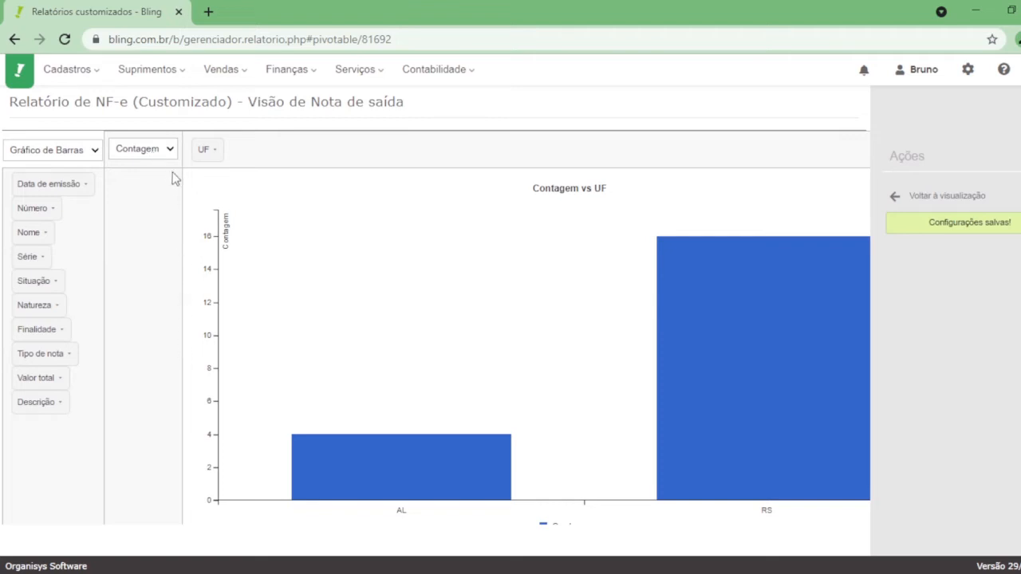
{"action": "left_click", "coordinate": [173, 228]}
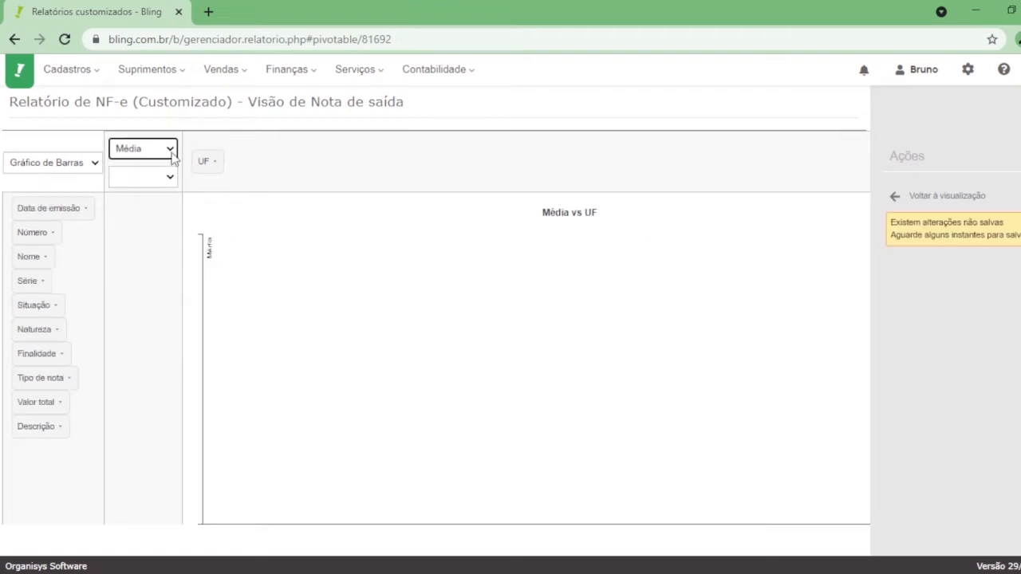
{"action": "left_click", "coordinate": [165, 151]}
{"action": "left_click", "coordinate": [146, 211]}
{"action": "left_click", "coordinate": [153, 156]}
{"action": "left_click", "coordinate": [158, 176]}
{"action": "left_click", "coordinate": [153, 149]}
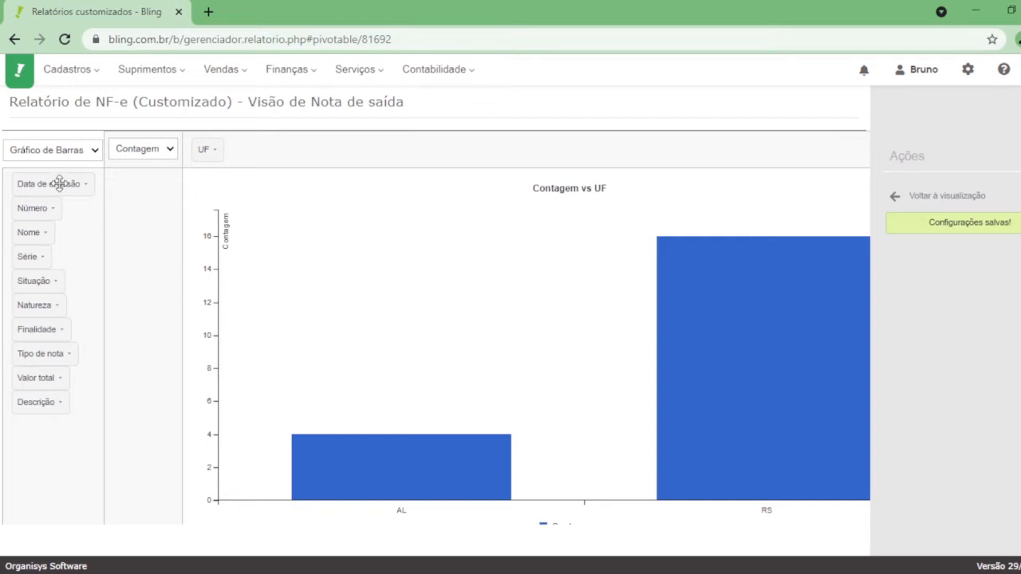
- Replace UF with Data de emissão on the chart's horizontal axis
{"action": "left_click_drag", "start_coordinate": [59, 184], "coordinate": [255, 157]}
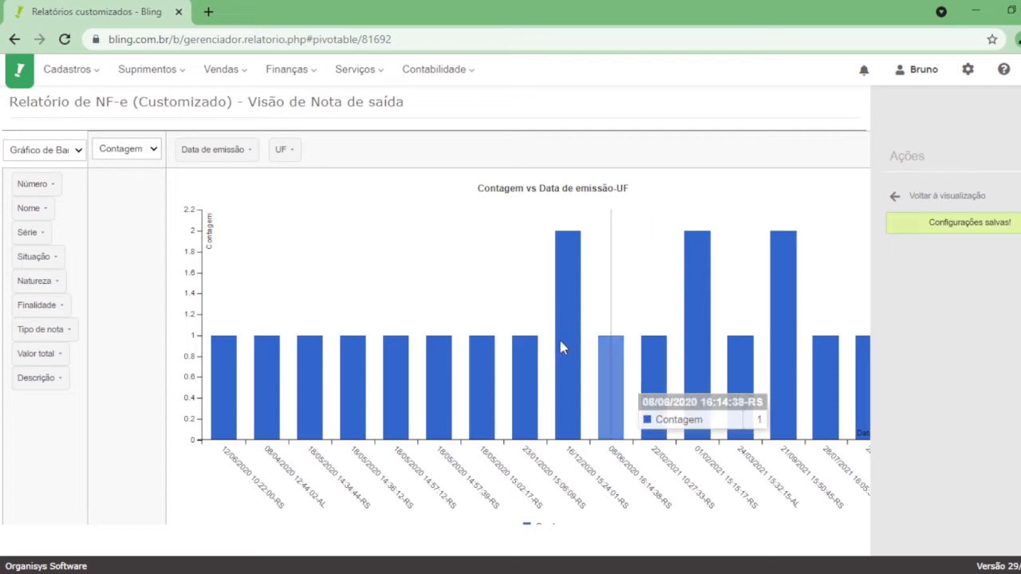
{"action": "left_click_drag", "start_coordinate": [281, 149], "coordinate": [30, 205]}
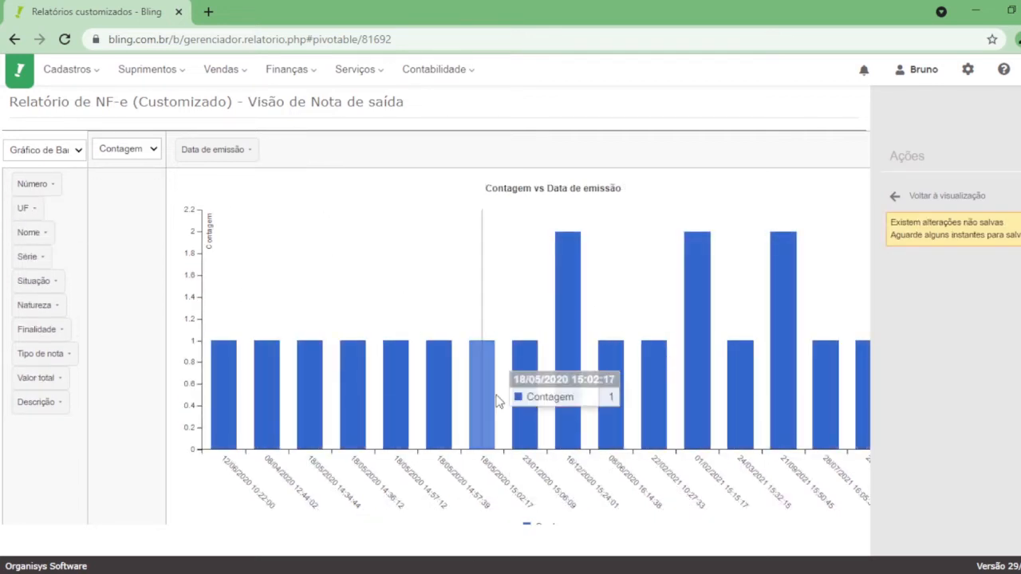
{"action": "scroll", "coordinate": [611, 359], "scroll_direction": "down", "scroll_amount": 1}
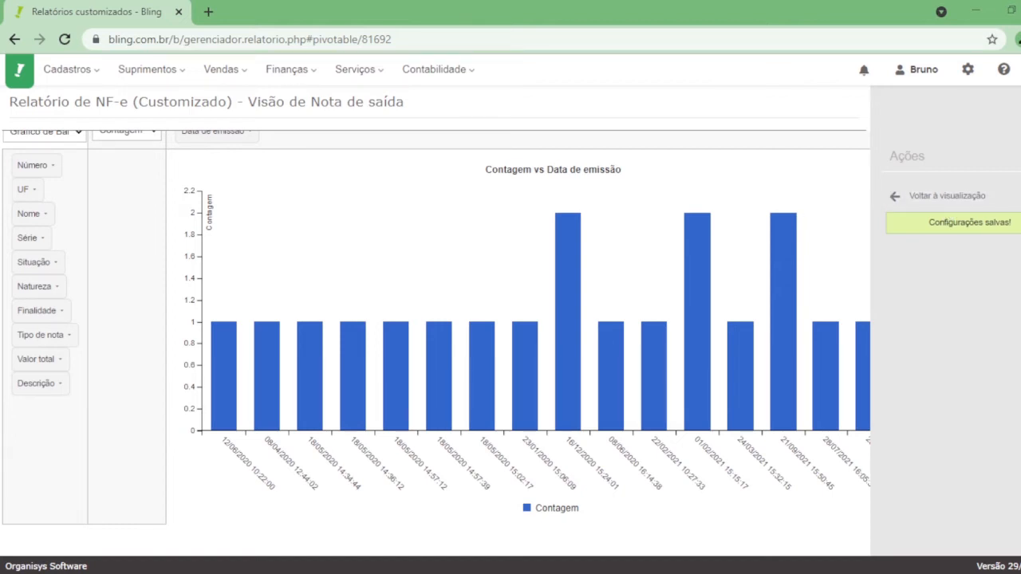
- Set the Data de emissão column's format to Mês / Ano in the report configuration and save it
{"action": "left_click", "coordinate": [957, 196]}
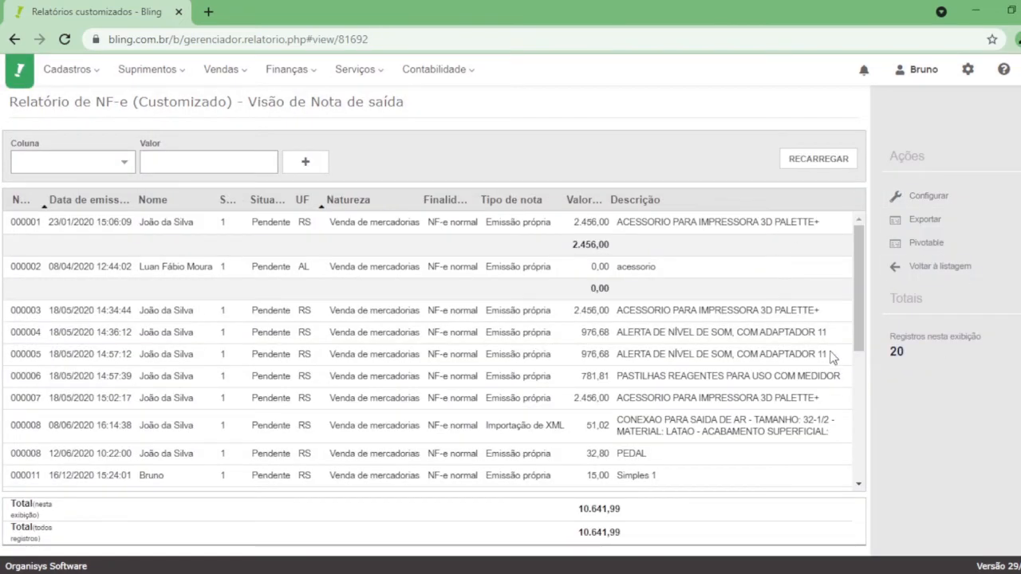
{"action": "left_click", "coordinate": [952, 197]}
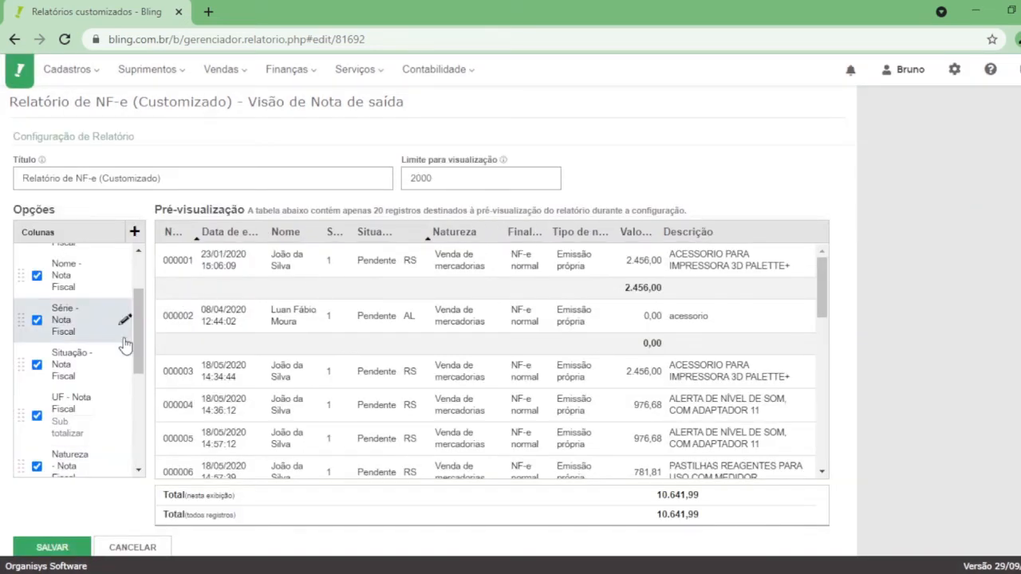
{"action": "scroll", "coordinate": [83, 344], "scroll_direction": "up", "scroll_amount": 2}
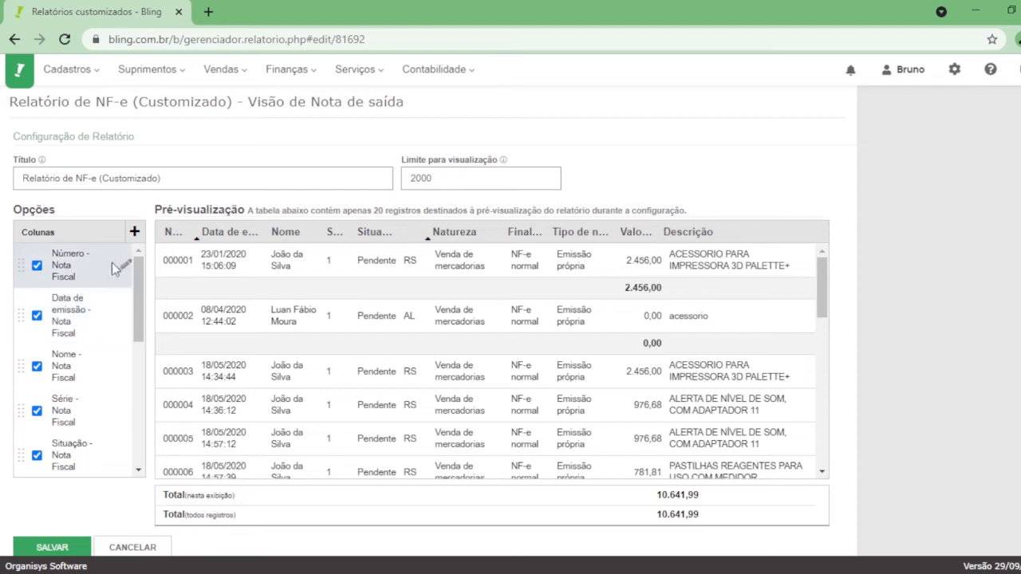
{"action": "left_click", "coordinate": [125, 318]}
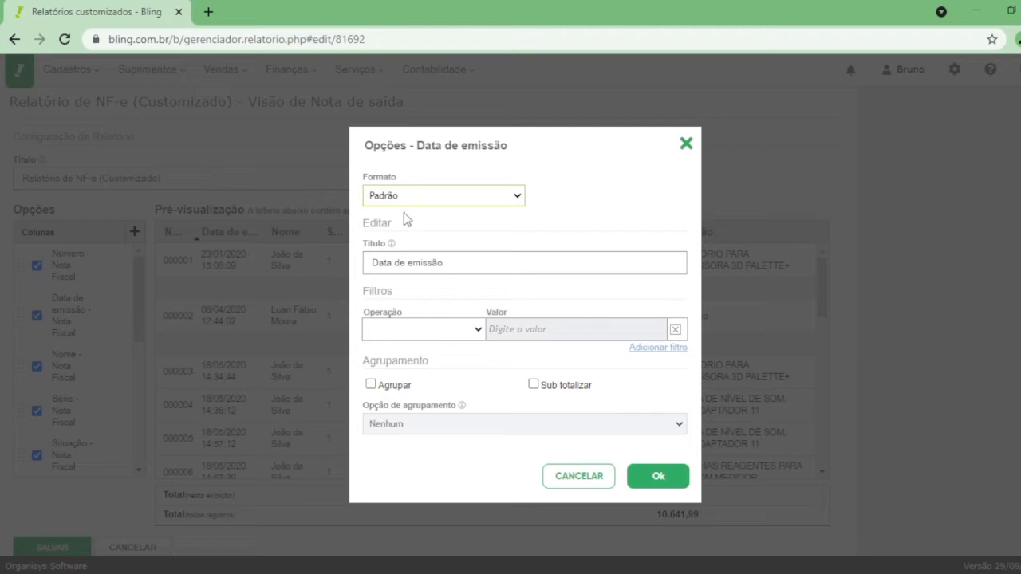
{"action": "left_click", "coordinate": [401, 252]}
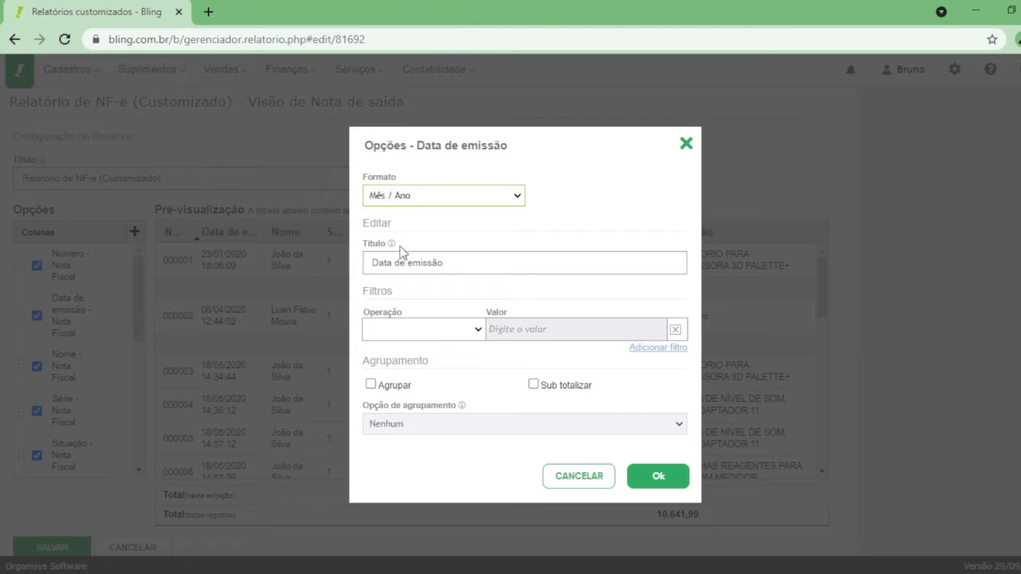
{"action": "left_click", "coordinate": [658, 478]}
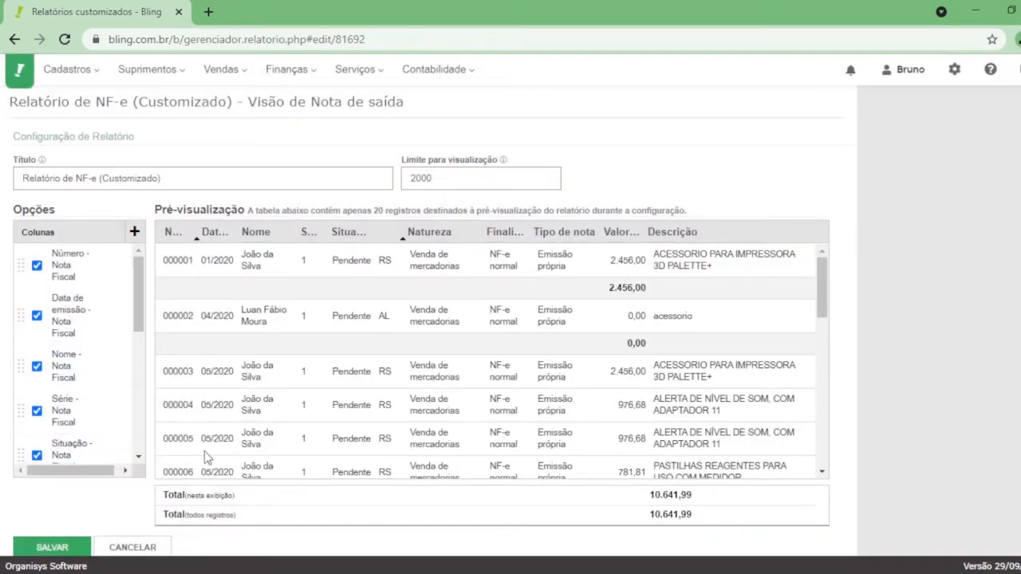
{"action": "left_click", "coordinate": [51, 548]}
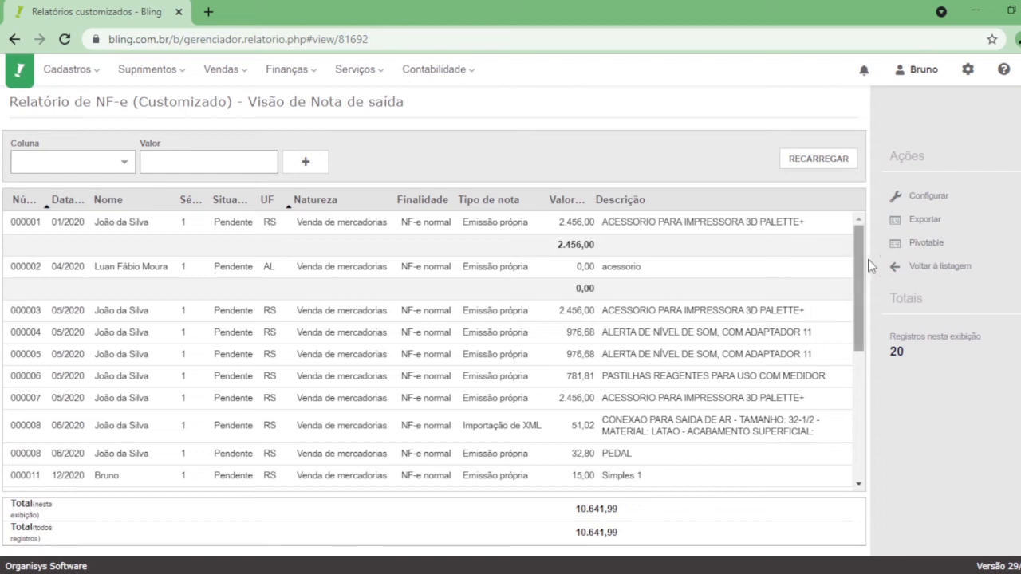
- Reopen the Pivotable view and split the Data de emissão bars into separate series by UF
{"action": "left_click", "coordinate": [949, 243]}
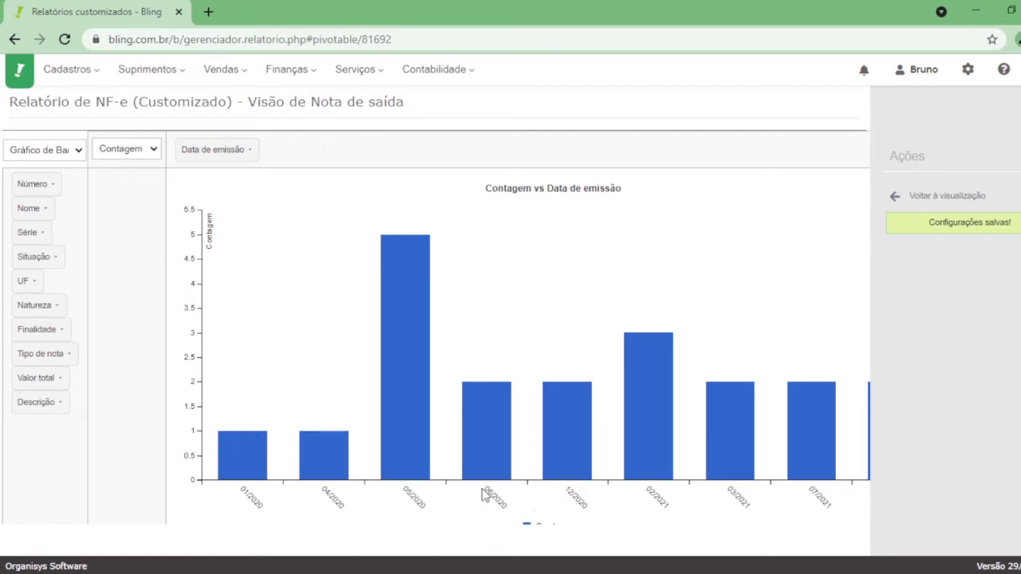
{"action": "left_click_drag", "start_coordinate": [39, 284], "coordinate": [294, 162]}
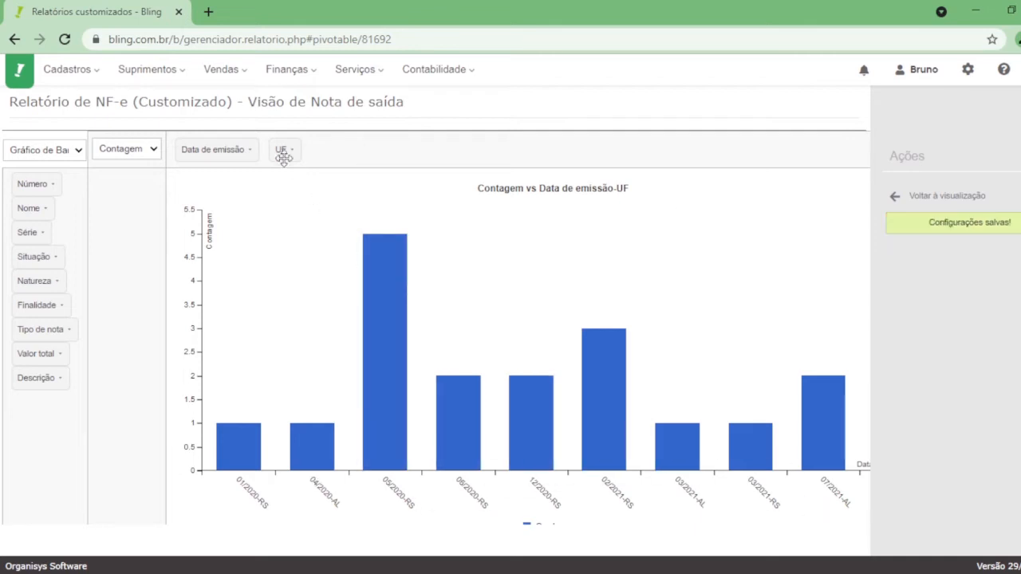
{"action": "left_click_drag", "start_coordinate": [282, 151], "coordinate": [122, 211]}
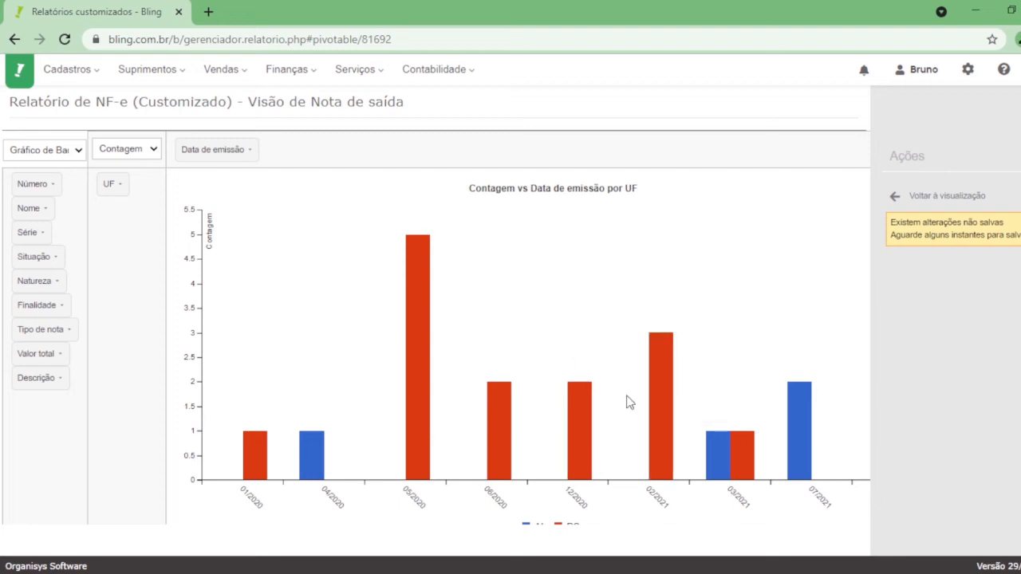
- Review the finished bar chart, leave the Pivotable view and return to the customized reports list
{"action": "scroll", "coordinate": [626, 402], "scroll_direction": "down", "scroll_amount": 1}
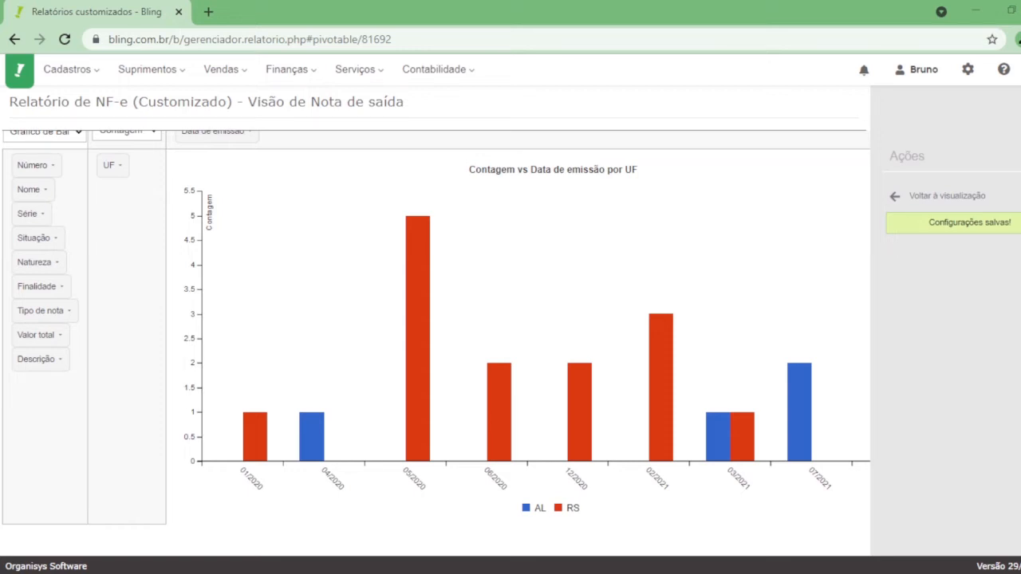
{"action": "scroll", "coordinate": [506, 392], "scroll_direction": "up", "scroll_amount": 1}
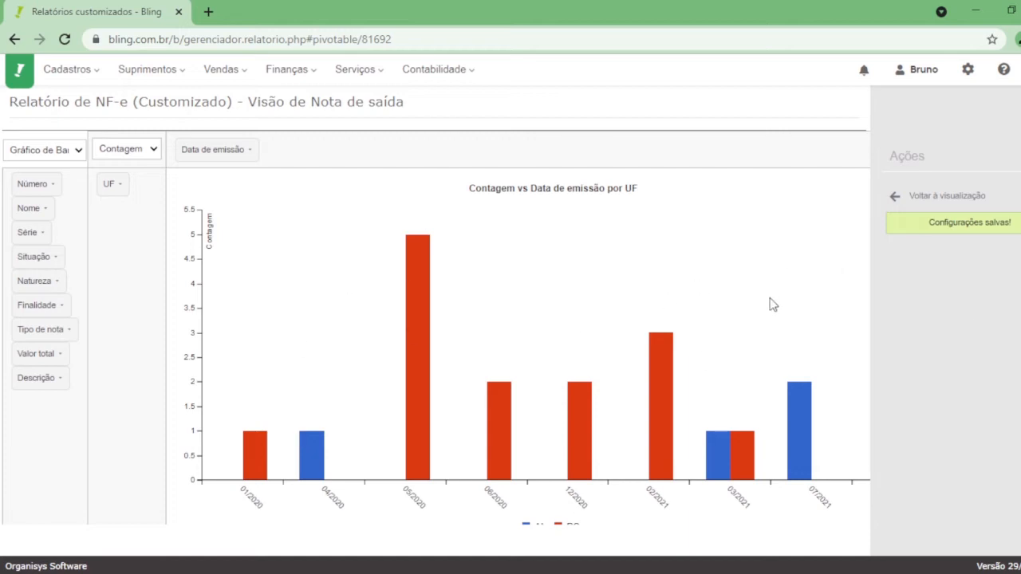
{"action": "left_click", "coordinate": [927, 197]}
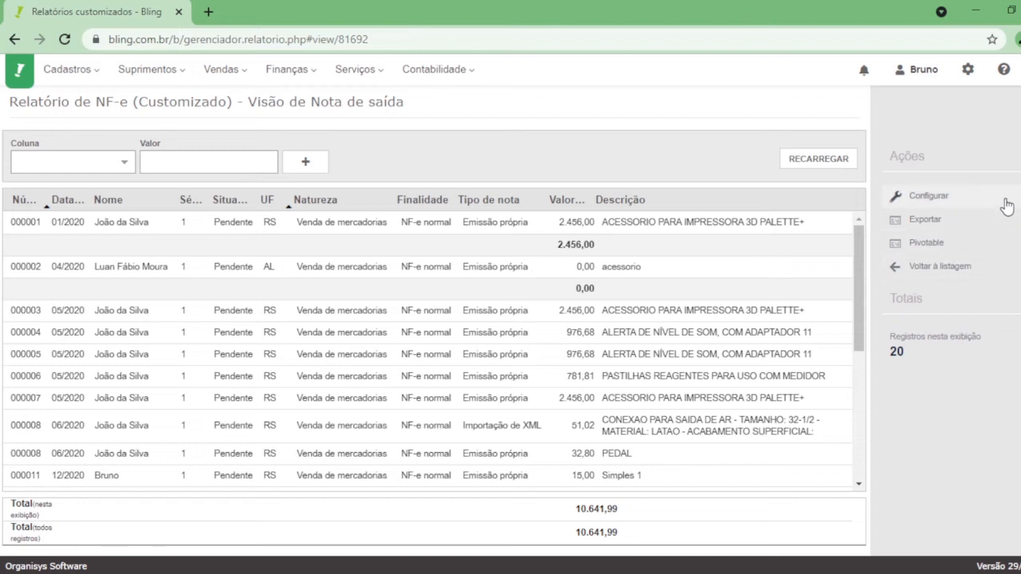
{"action": "left_click", "coordinate": [944, 272]}
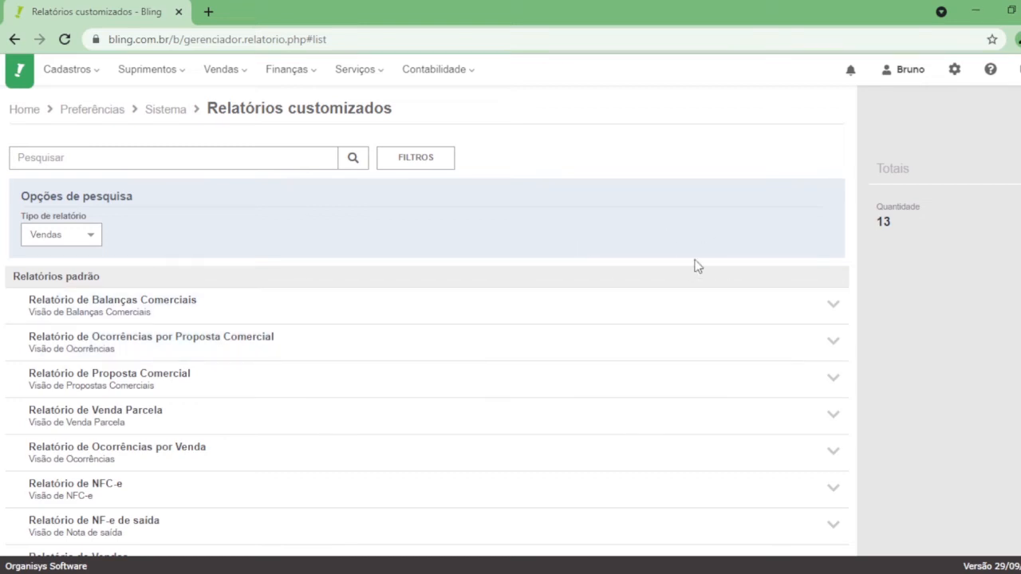
{"action": "scroll", "coordinate": [679, 278], "scroll_direction": "down", "scroll_amount": 1}
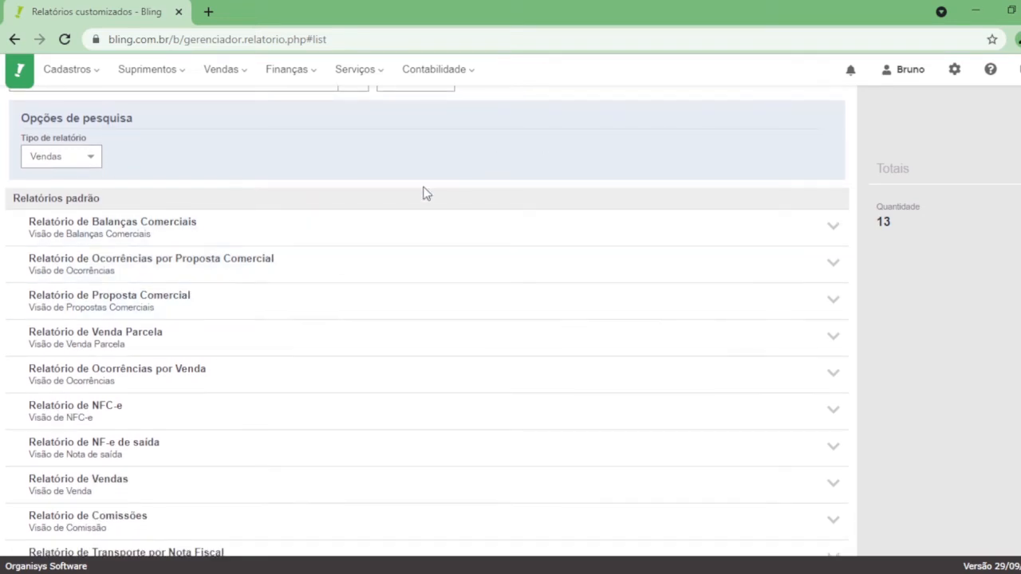
- Open the Vendas module's reports in a separate tab and check the customized reports under Notas Fiscais
{"action": "left_click", "coordinate": [246, 75]}
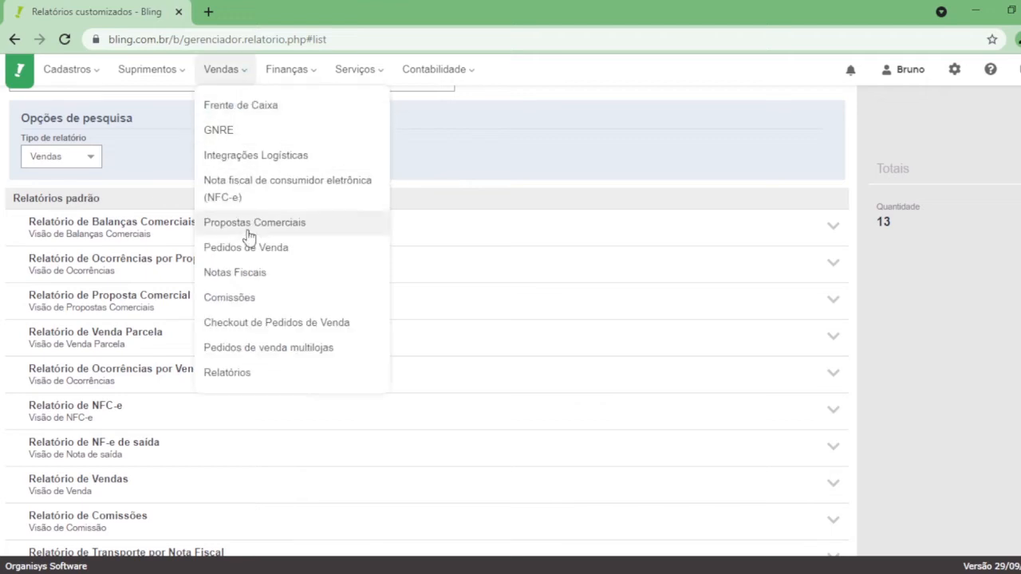
{"action": "middle_click", "coordinate": [292, 375]}
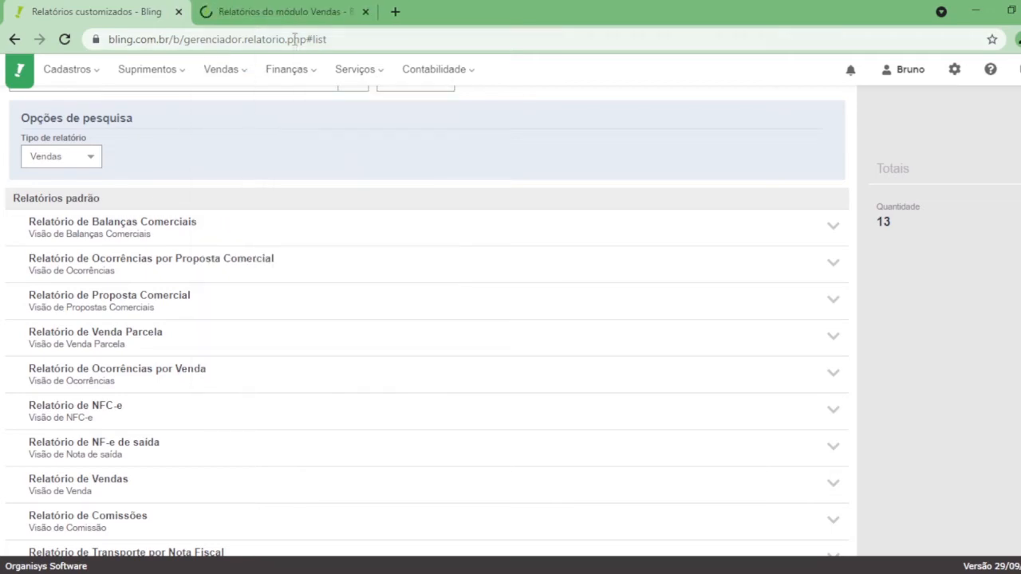
{"action": "left_click", "coordinate": [285, 12]}
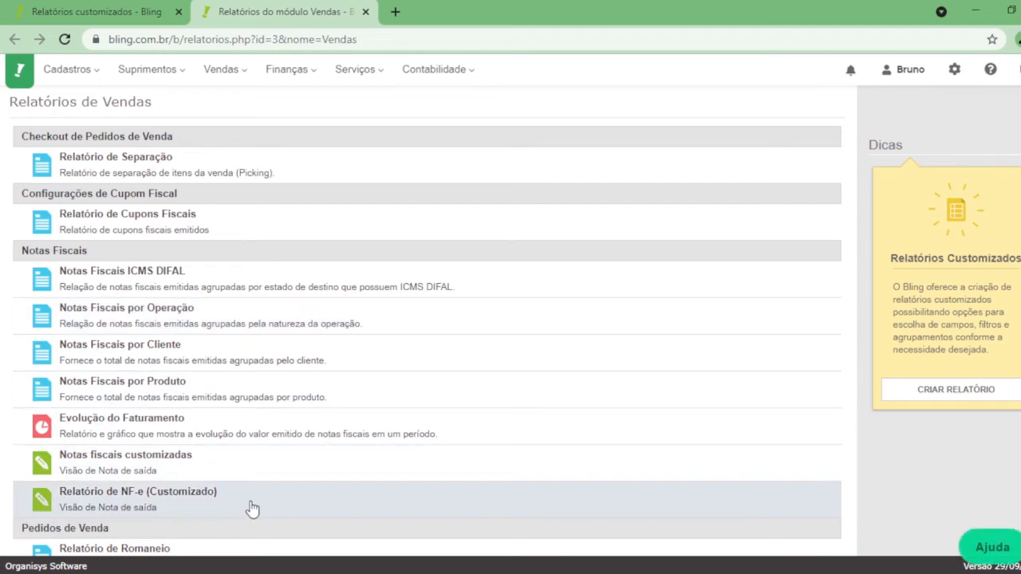
{"action": "mouse_move", "coordinate": [236, 70]}
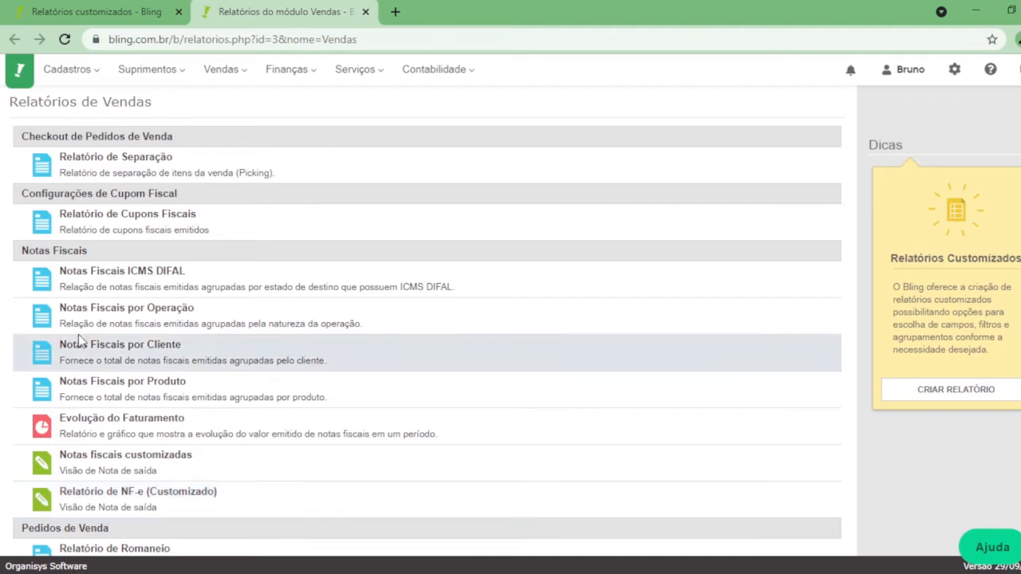
{"action": "left_click_drag", "start_coordinate": [67, 263], "coordinate": [94, 264]}
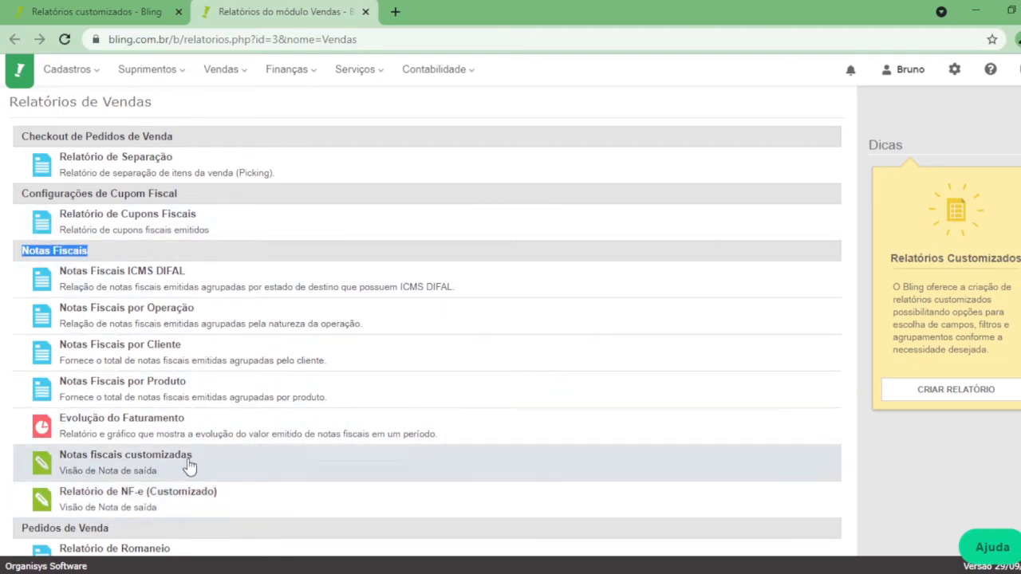
- From the customized reports list, view the Sistema preferences in a separate tab, then close that tab
{"action": "left_click", "coordinate": [146, 18]}
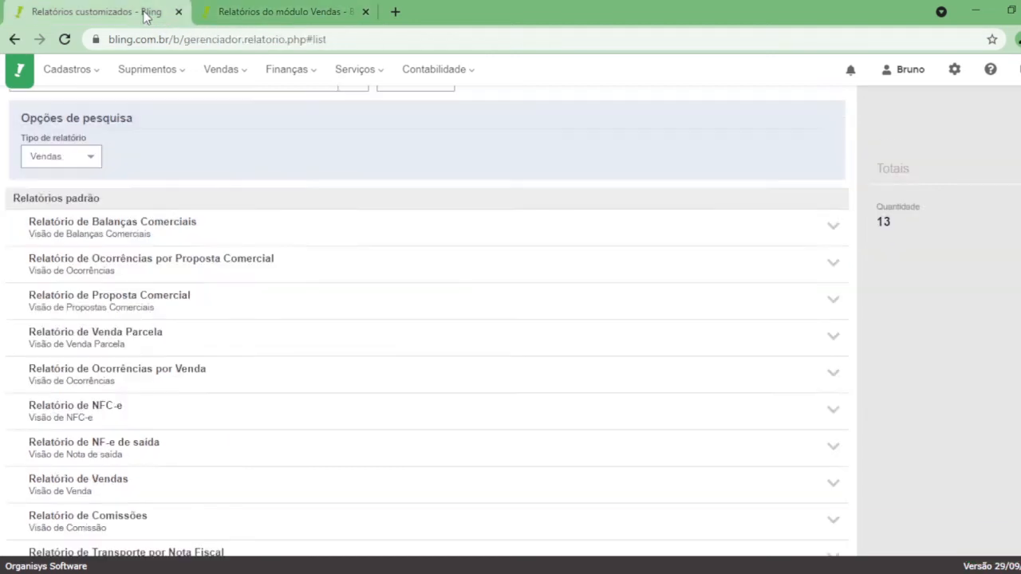
{"action": "scroll", "coordinate": [565, 349], "scroll_direction": "up", "scroll_amount": 1}
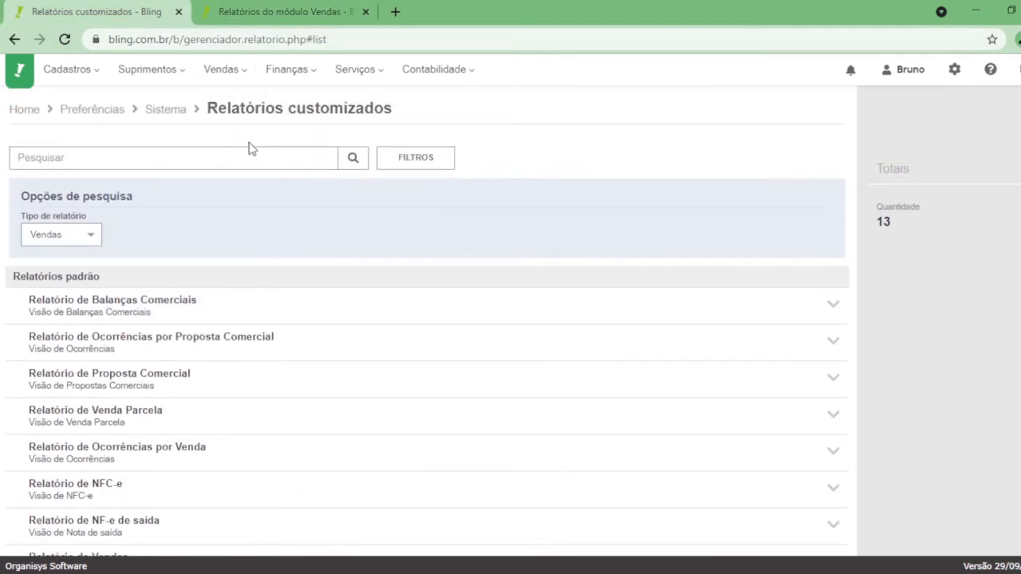
{"action": "left_click", "coordinate": [957, 72]}
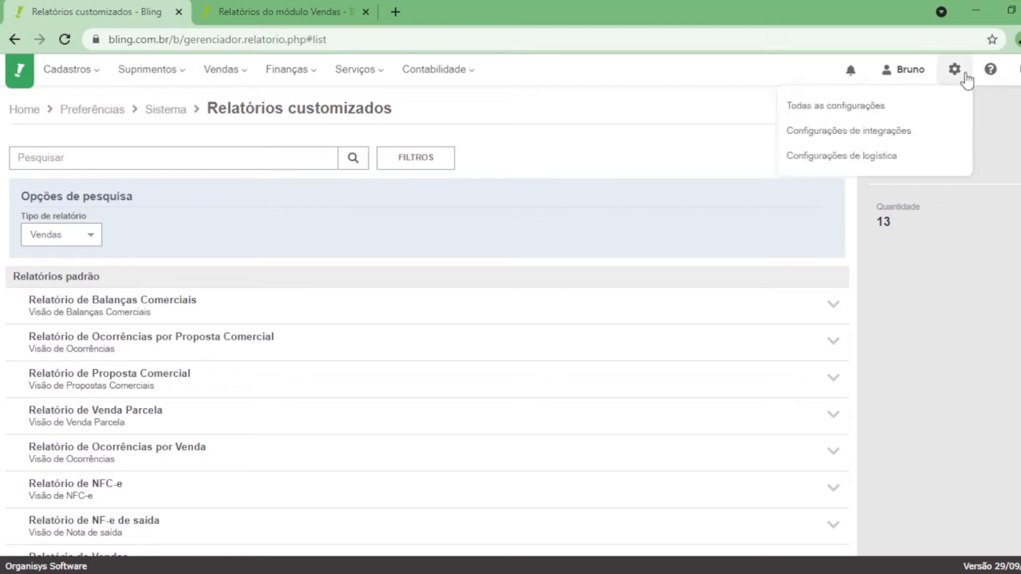
{"action": "middle_click", "coordinate": [932, 114]}
{"action": "left_click", "coordinate": [435, 8]}
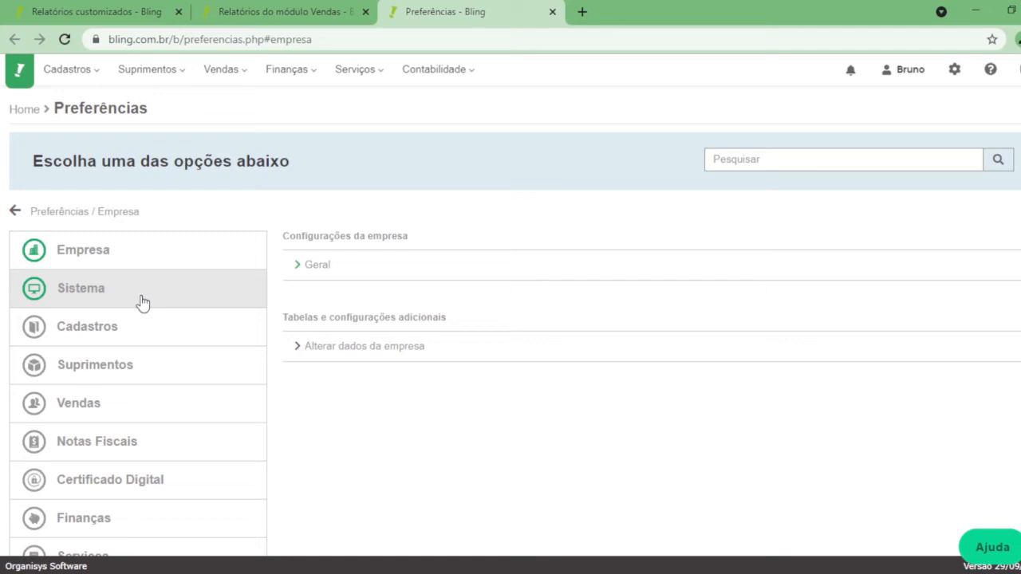
{"action": "left_click", "coordinate": [141, 300]}
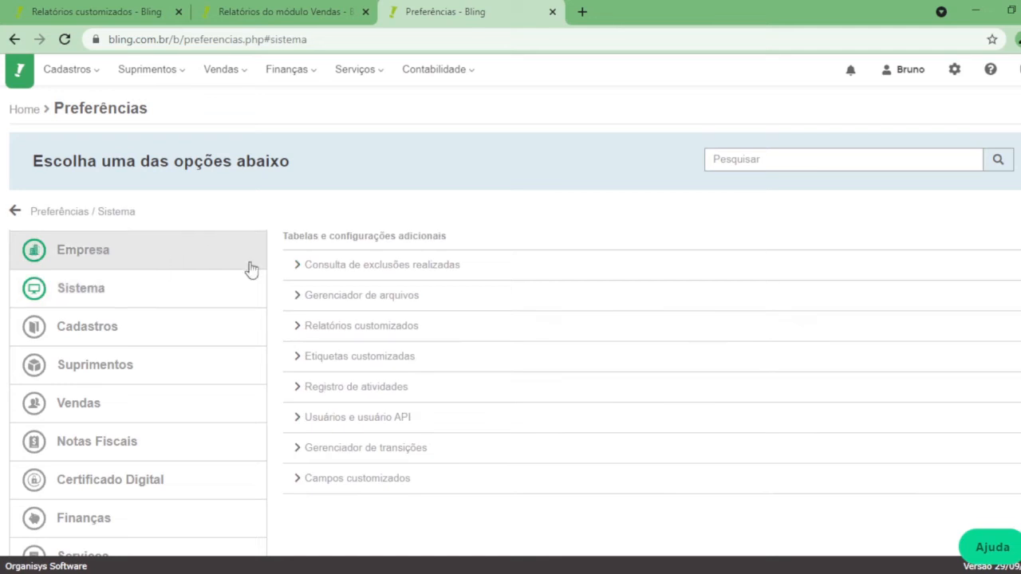
{"action": "left_click", "coordinate": [552, 12]}
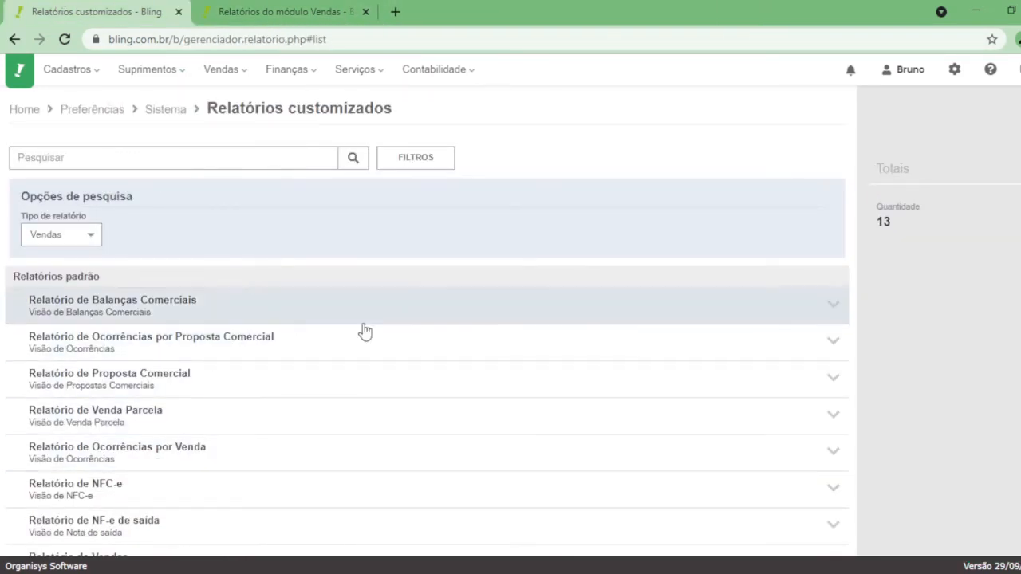
- View the configuration of Relatório de NF-e (Customizado), cancel it without changes and return to the reports list
{"action": "scroll", "coordinate": [588, 262], "scroll_direction": "down", "scroll_amount": 3}
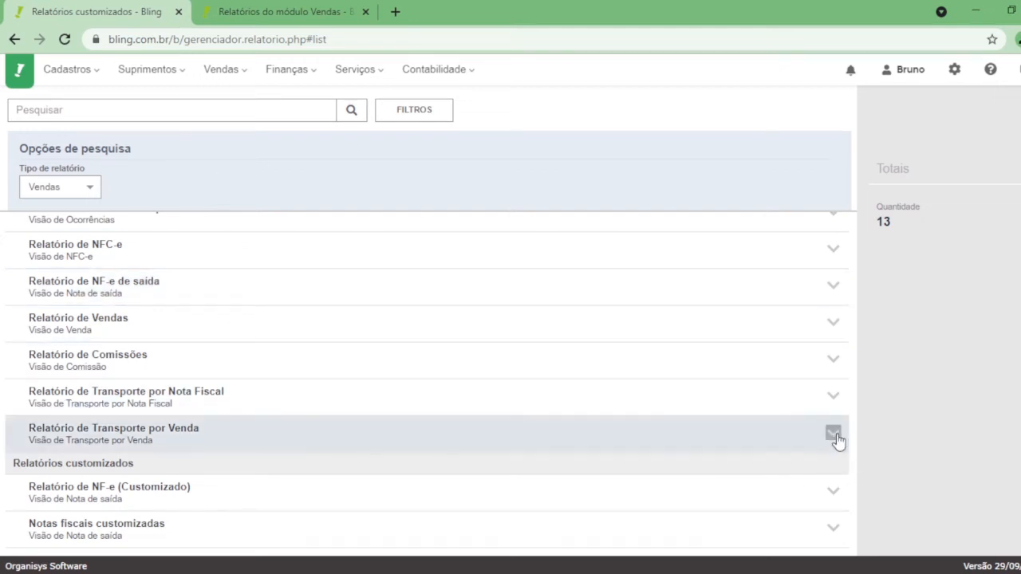
{"action": "left_click", "coordinate": [833, 494]}
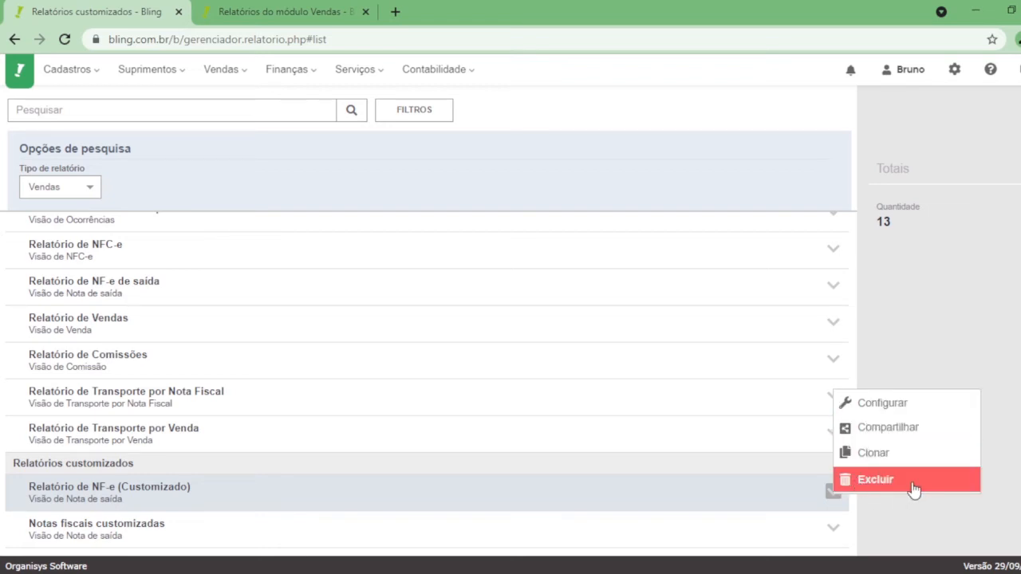
{"action": "left_click", "coordinate": [918, 403]}
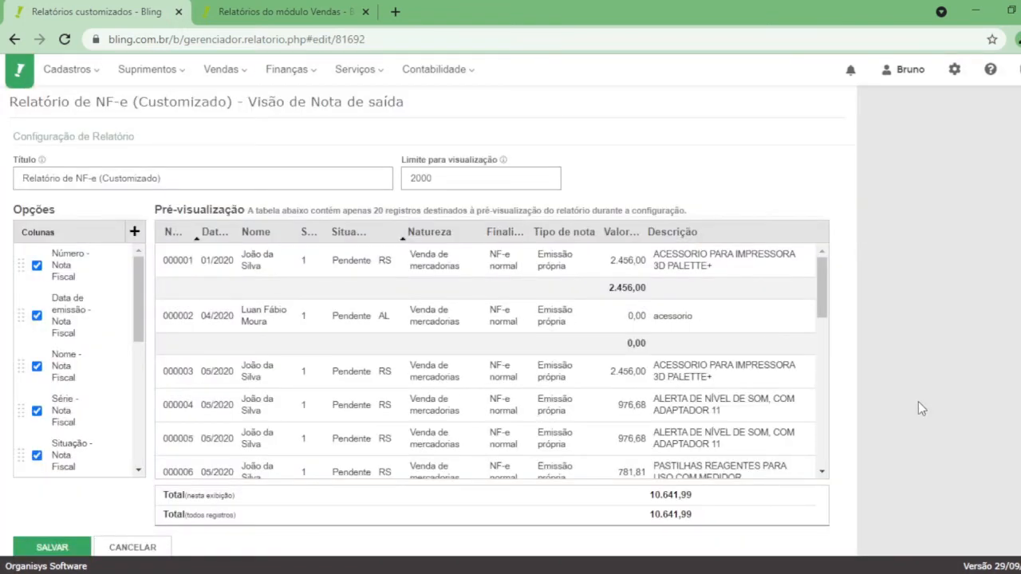
{"action": "left_click", "coordinate": [160, 548]}
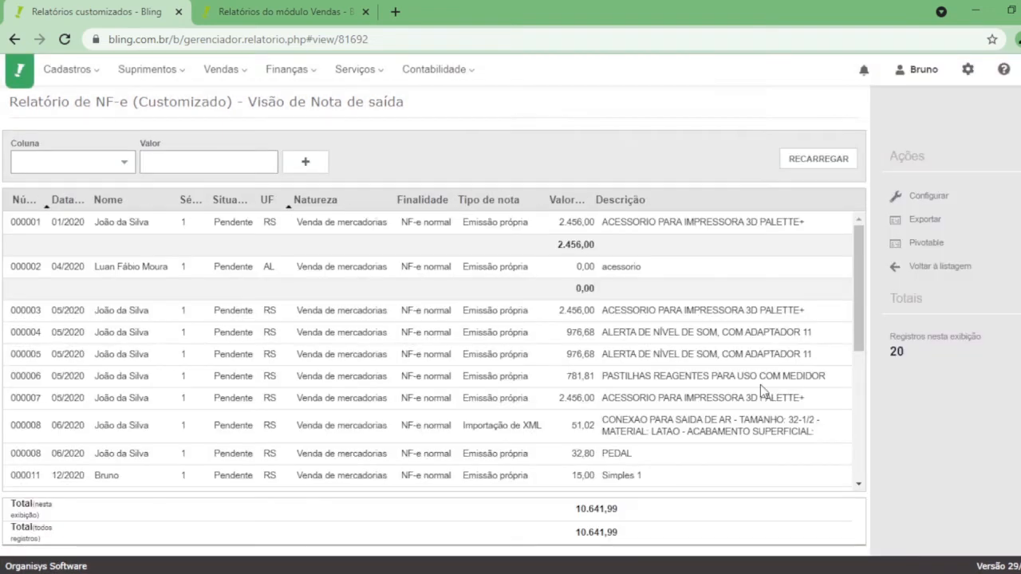
{"action": "left_click", "coordinate": [925, 267]}
- Share Relatório de NF-e (Customizado) with the users vendedorteste and Teste and save the sharing settings
{"action": "scroll", "coordinate": [576, 368], "scroll_direction": "down", "scroll_amount": 3}
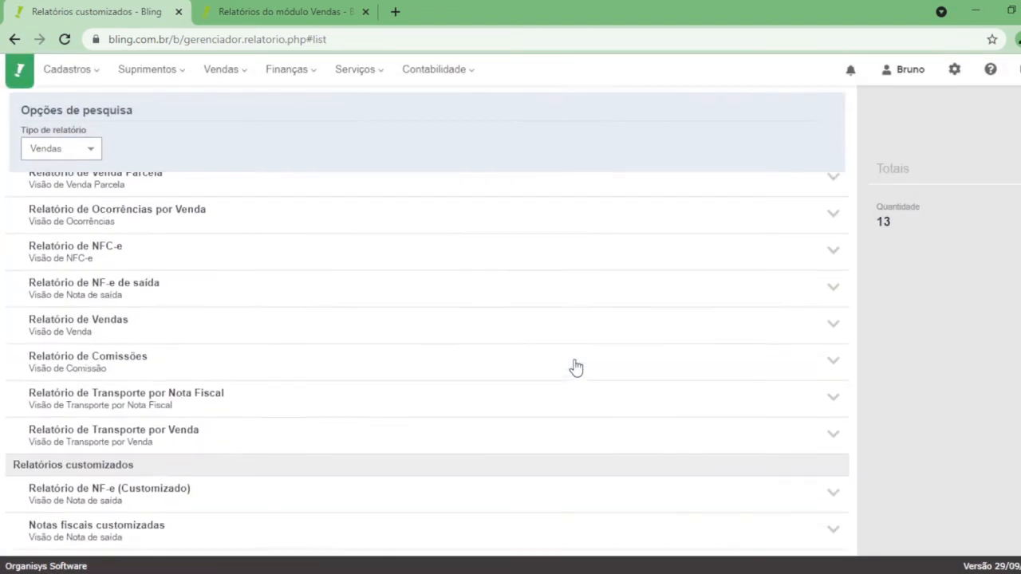
{"action": "left_click", "coordinate": [834, 494]}
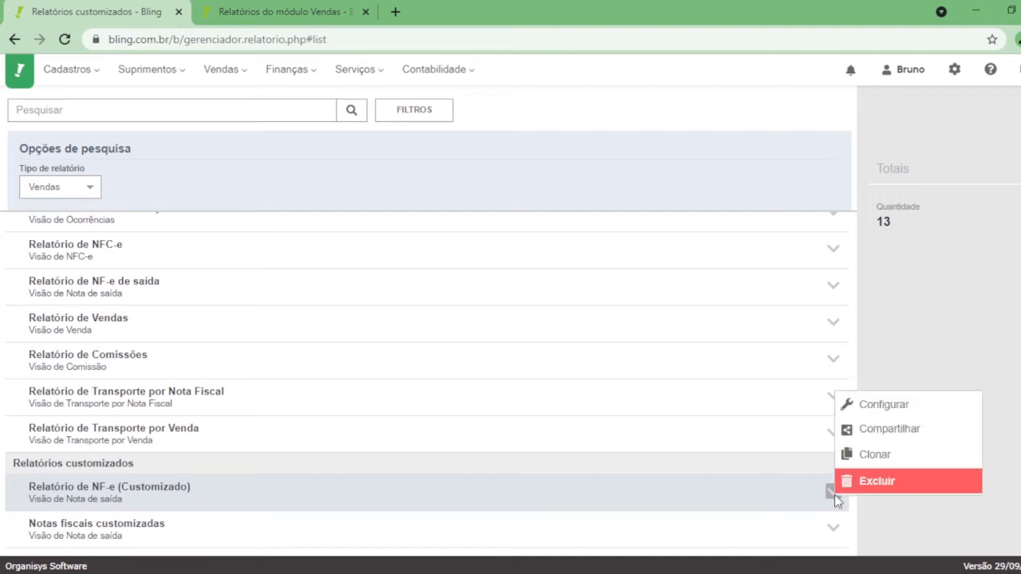
{"action": "left_click", "coordinate": [877, 431]}
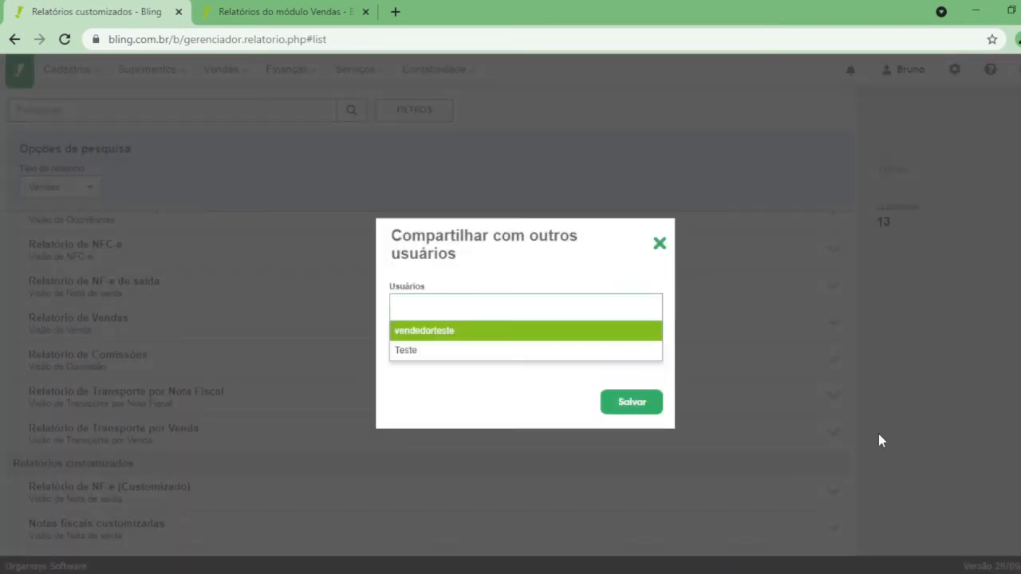
{"action": "left_click", "coordinate": [560, 279]}
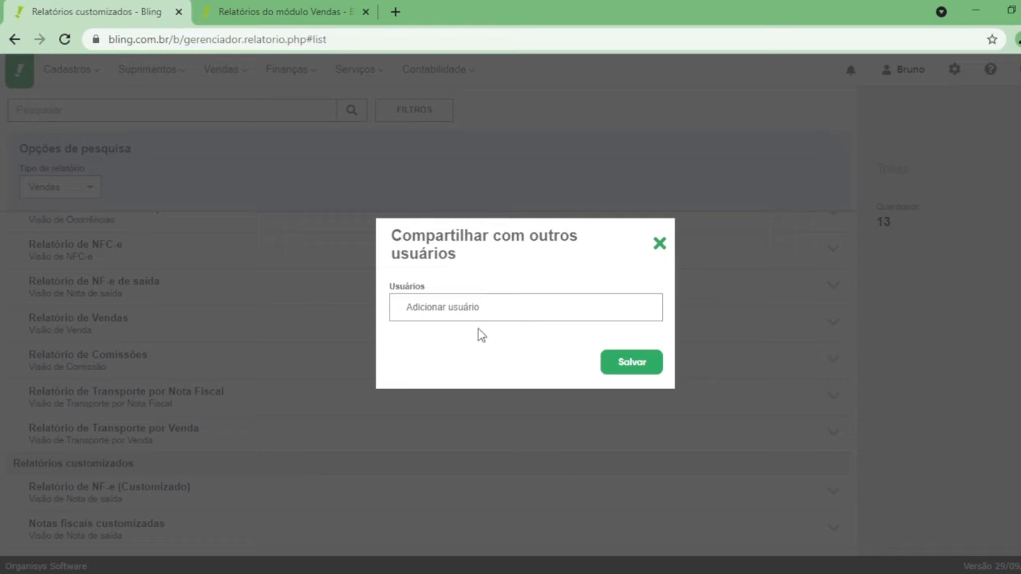
{"action": "left_click", "coordinate": [449, 311]}
{"action": "left_click", "coordinate": [449, 331]}
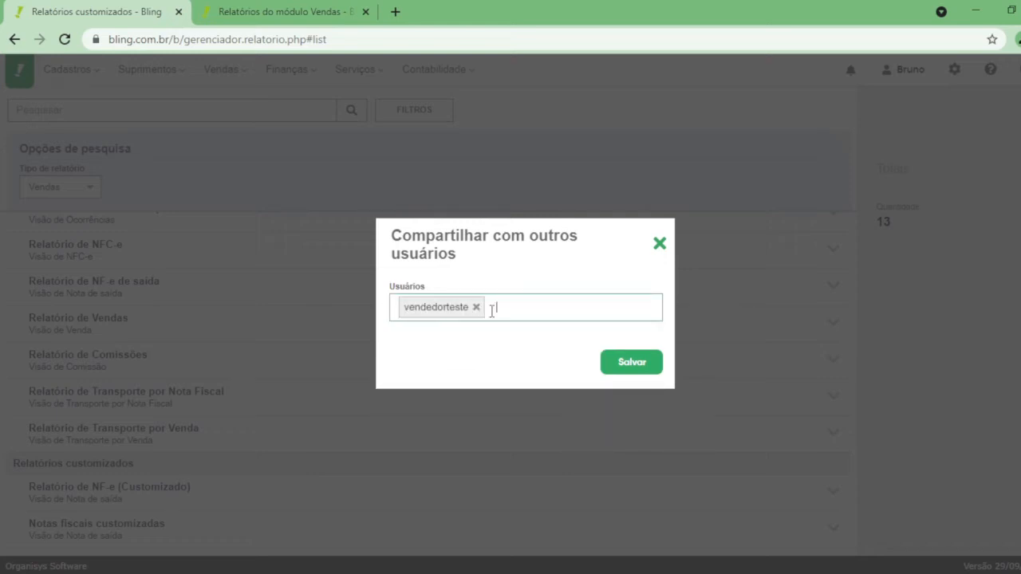
{"action": "left_click", "coordinate": [510, 308]}
{"action": "left_click", "coordinate": [501, 349]}
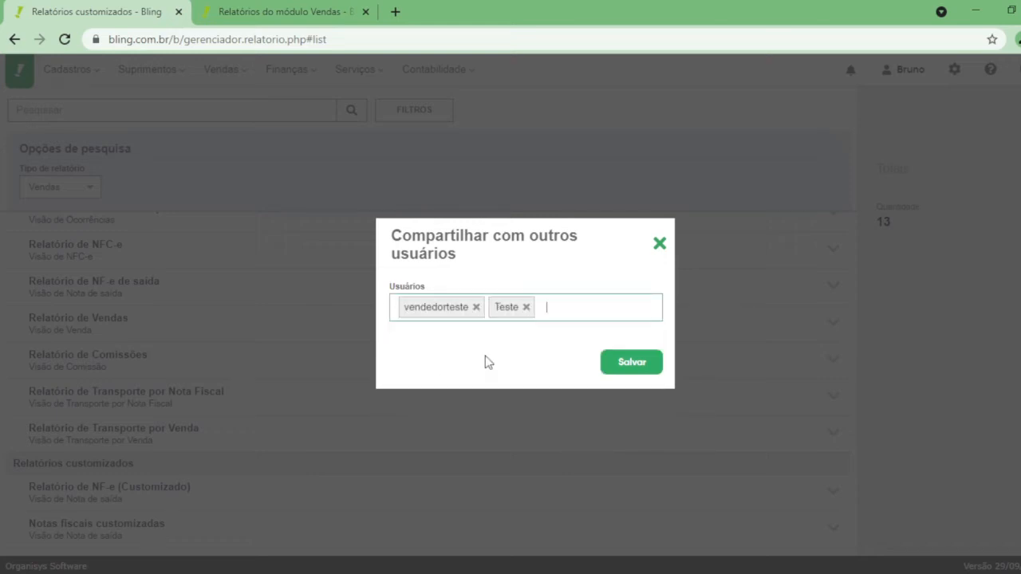
{"action": "left_click", "coordinate": [632, 363]}
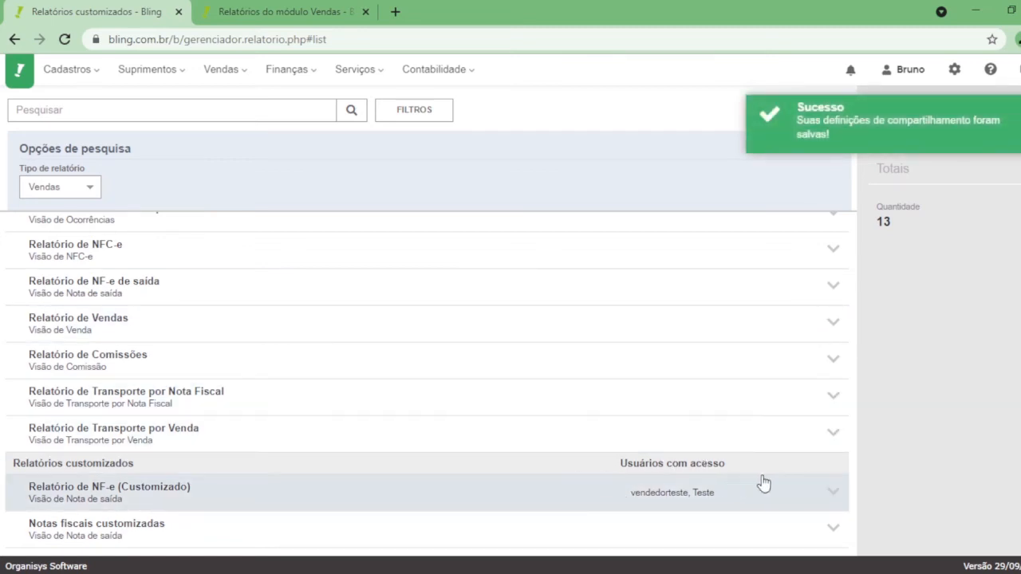
- Delete the customized report Notas fiscais customizadas and confirm the deletion
{"action": "left_click", "coordinate": [834, 492]}
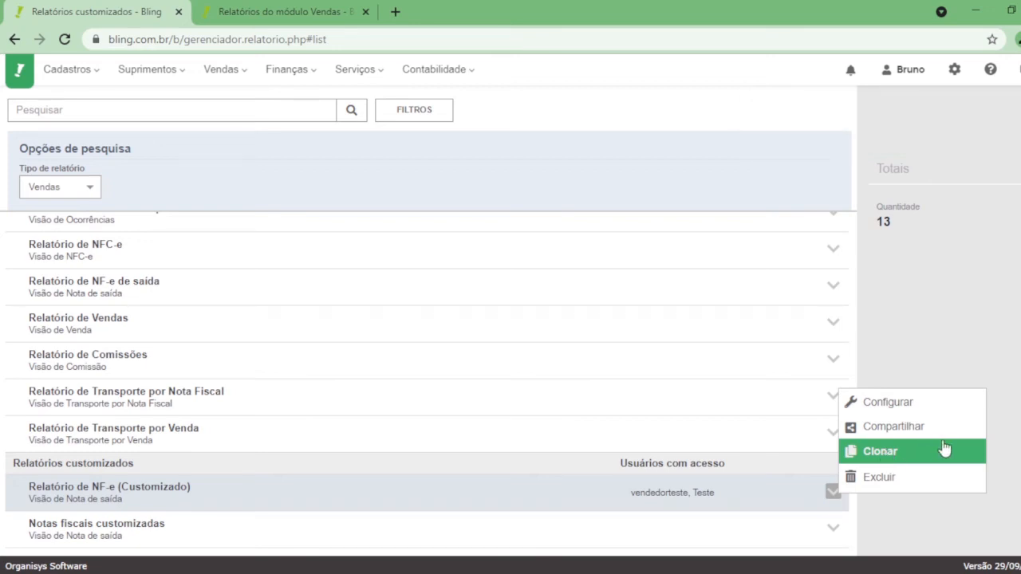
{"action": "left_click", "coordinate": [832, 528]}
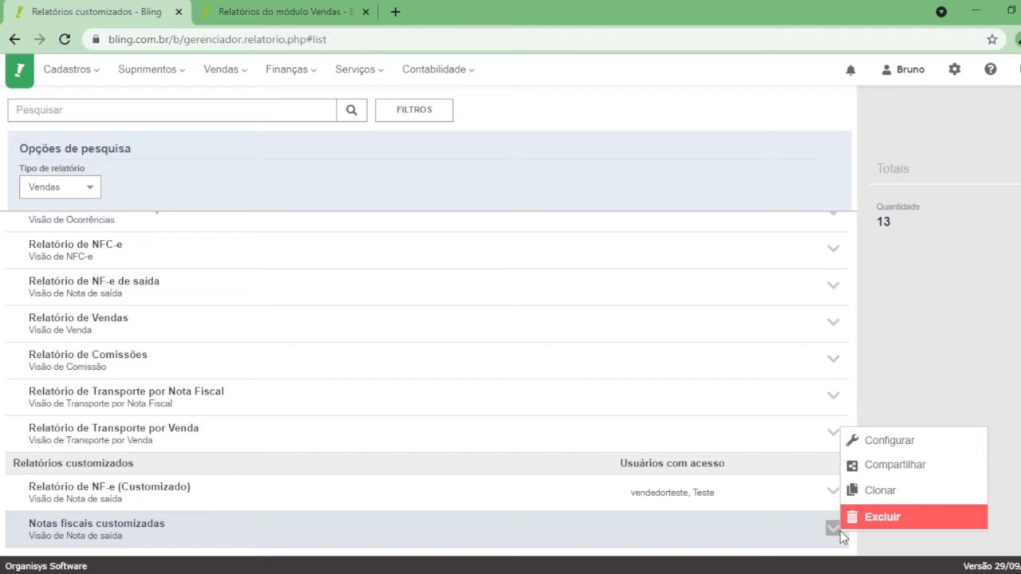
{"action": "left_click", "coordinate": [890, 515]}
{"action": "left_click", "coordinate": [646, 373]}
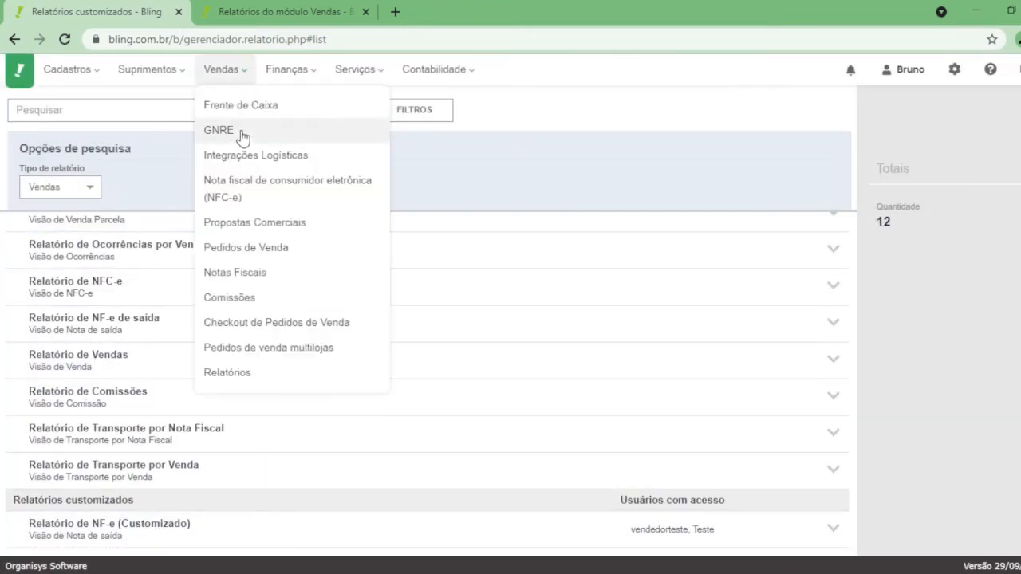
- Reload the Vendas reports page to check its Notas Fiscais section, then close that tab
{"action": "left_click", "coordinate": [243, 13]}
{"action": "left_click", "coordinate": [64, 39]}
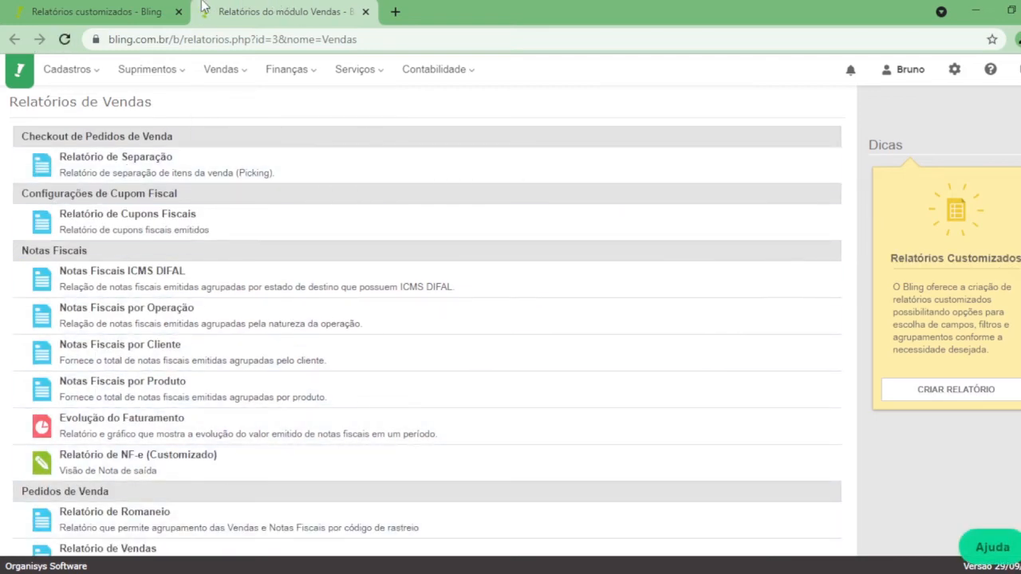
{"action": "left_click", "coordinate": [366, 12]}
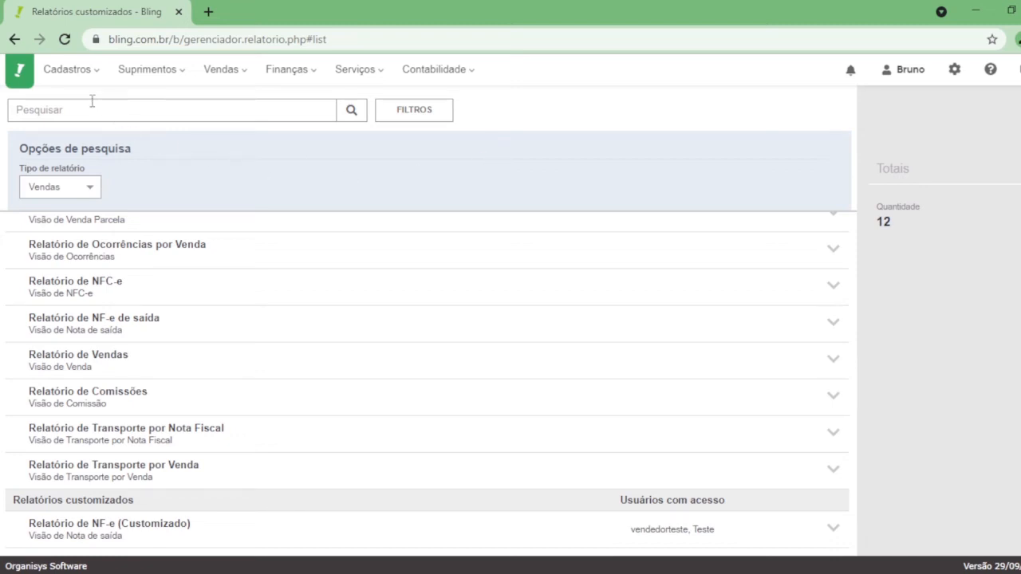
- Open the Cadastros module's reports page to check which reports it offers
{"action": "mouse_move", "coordinate": [79, 70]}
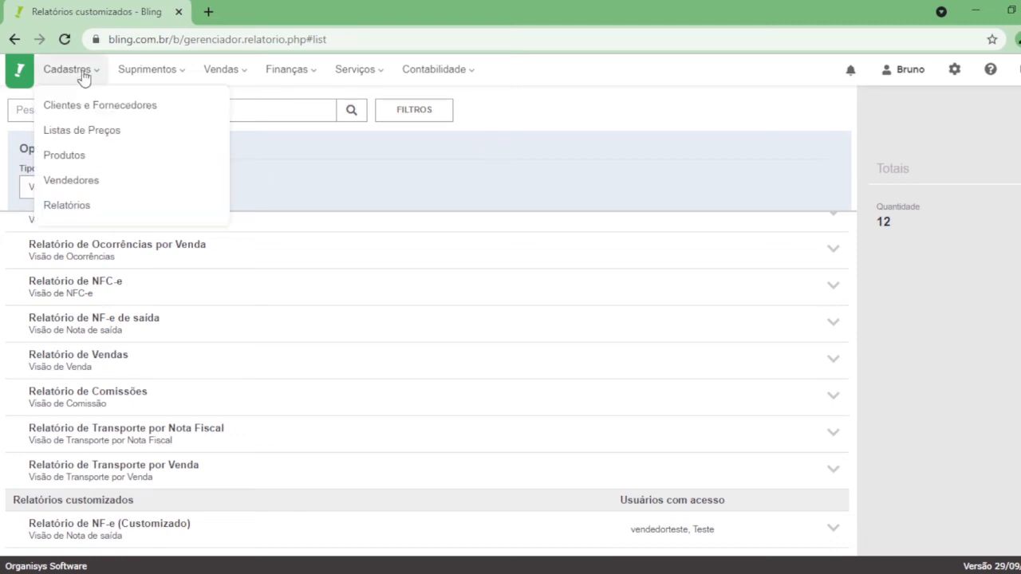
{"action": "left_click", "coordinate": [68, 205]}
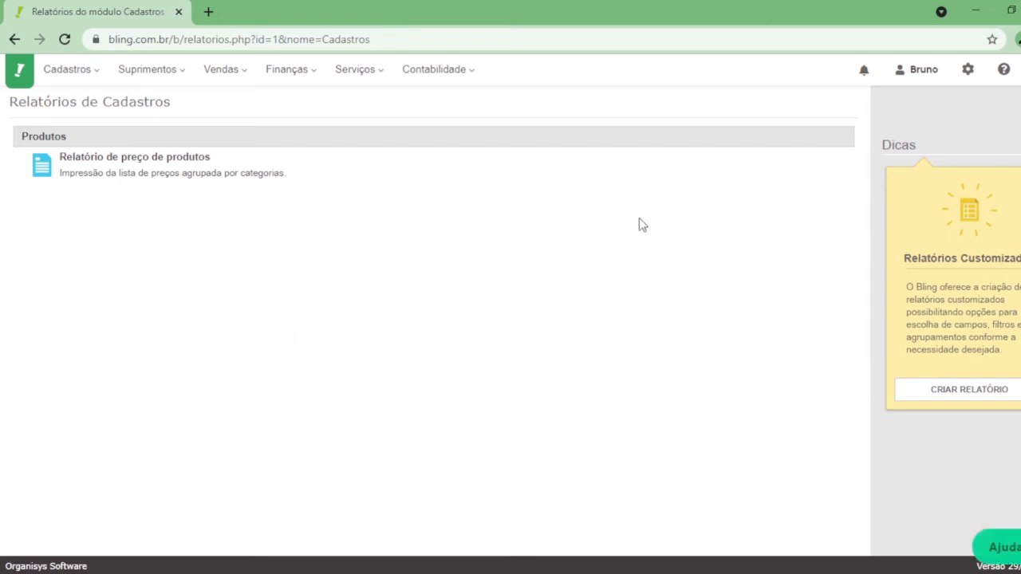
{"action": "mouse_move", "coordinate": [89, 76]}
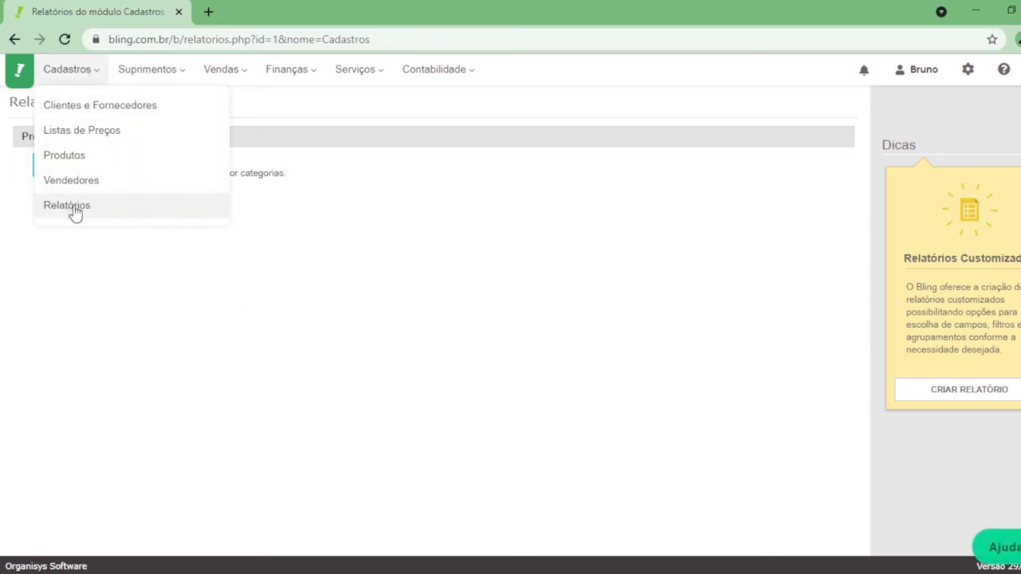
- Open the Suprimentos module's reports page and examine its Controle de Estoque section
{"action": "mouse_move", "coordinate": [136, 67]}
{"action": "mouse_move", "coordinate": [223, 68]}
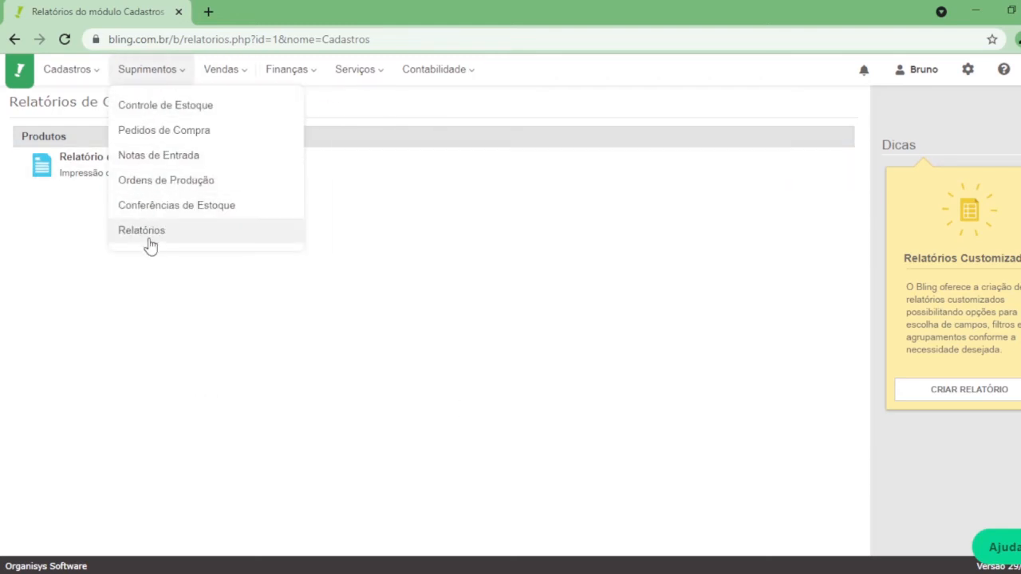
{"action": "left_click", "coordinate": [150, 240]}
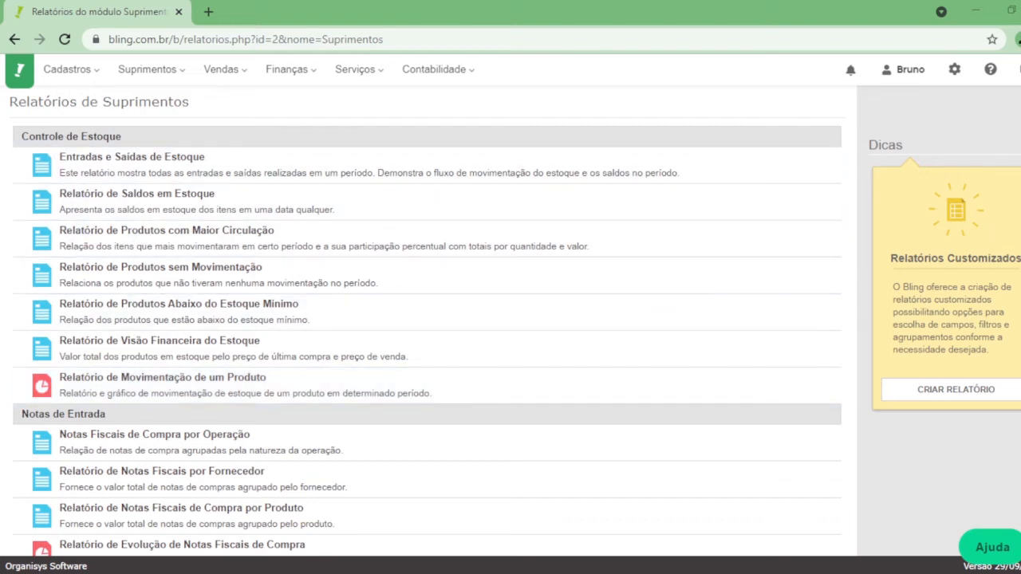
{"action": "left_click_drag", "start_coordinate": [22, 136], "coordinate": [141, 145]}
{"action": "left_click", "coordinate": [200, 142]}
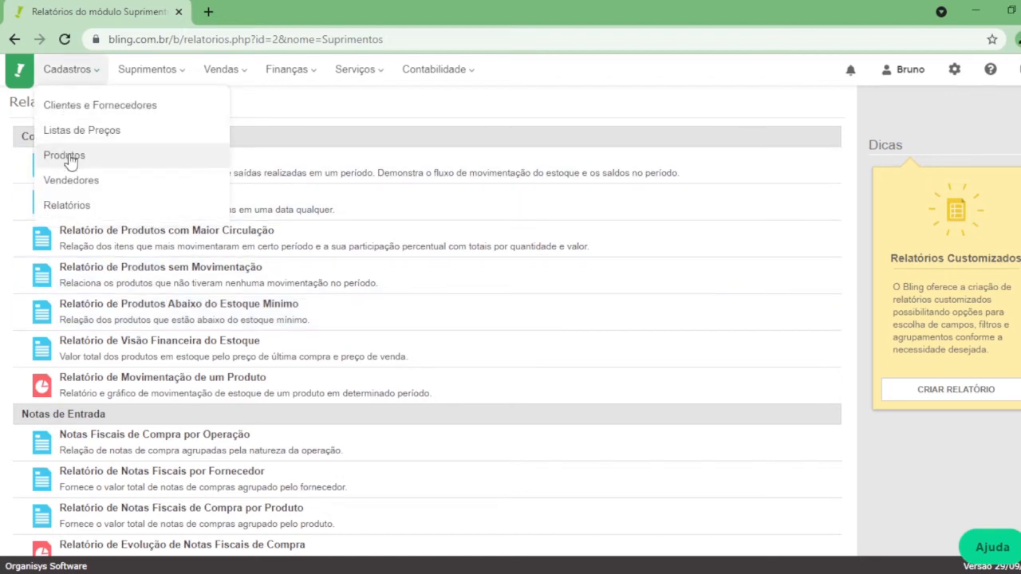
- Open the product Simples 1 from the product list in a separate tab and check its minimum stock setting
{"action": "middle_click", "coordinate": [88, 160]}
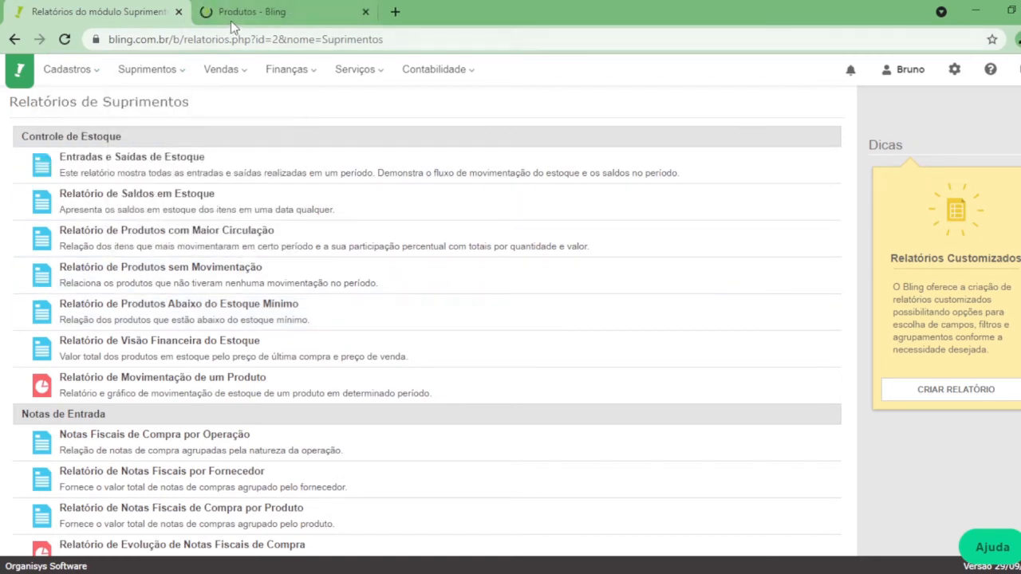
{"action": "left_click", "coordinate": [232, 20]}
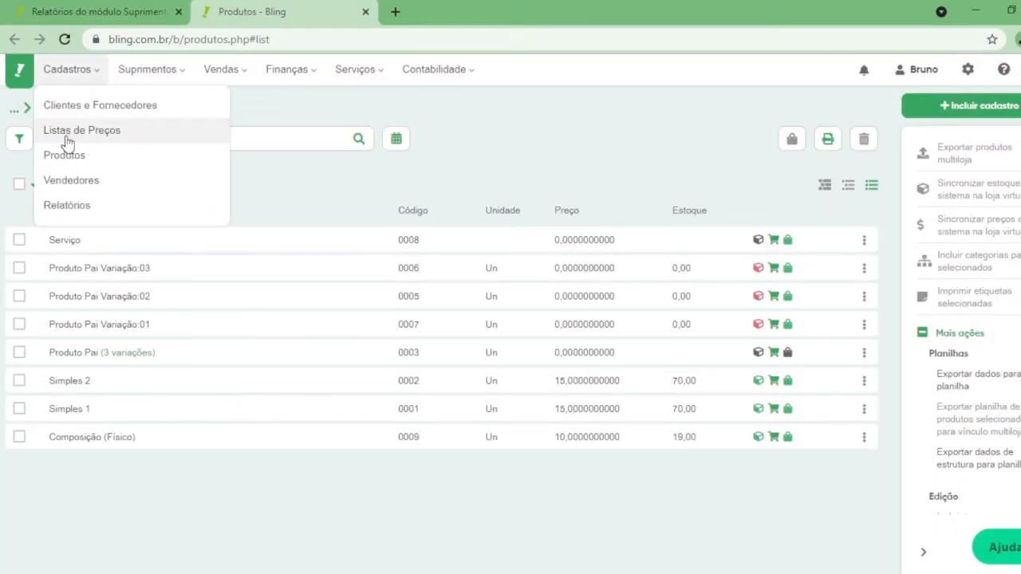
{"action": "left_click", "coordinate": [115, 410]}
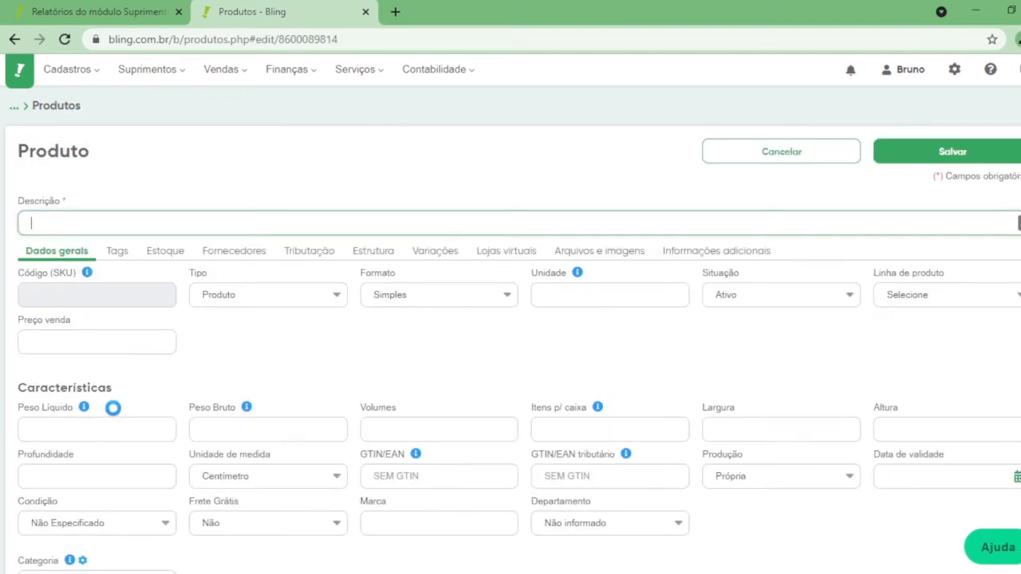
{"action": "left_click", "coordinate": [167, 254]}
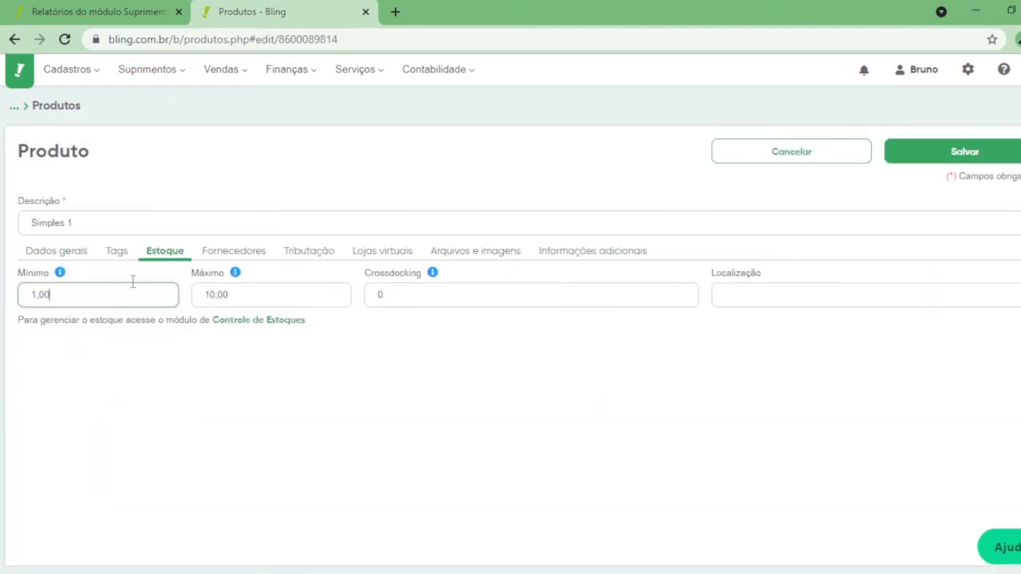
{"action": "left_click_drag", "start_coordinate": [21, 277], "coordinate": [49, 276]}
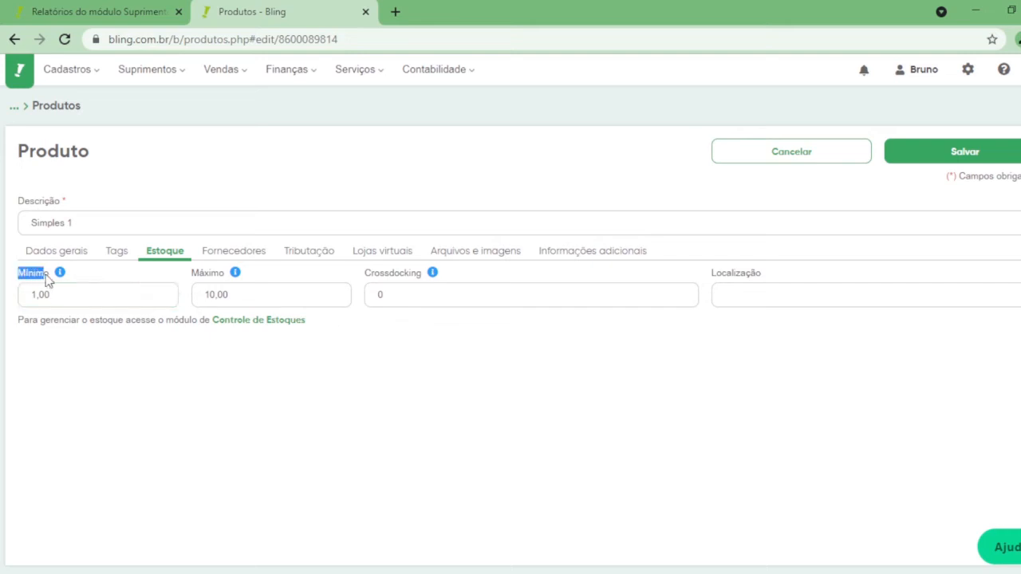
{"action": "left_click", "coordinate": [81, 299]}
{"action": "left_click_drag", "start_coordinate": [101, 223], "coordinate": [29, 223]}
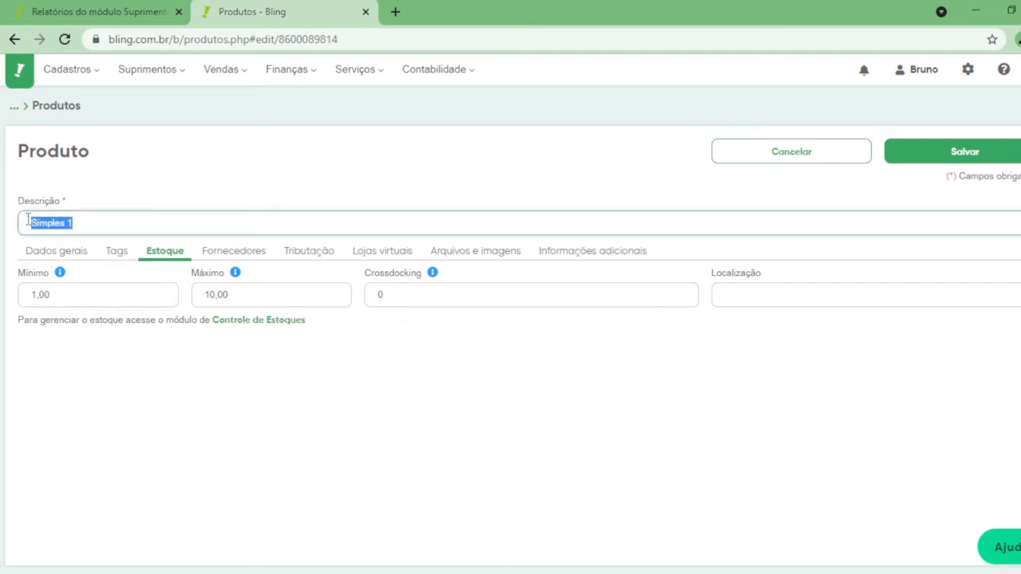
{"action": "left_click", "coordinate": [73, 293]}
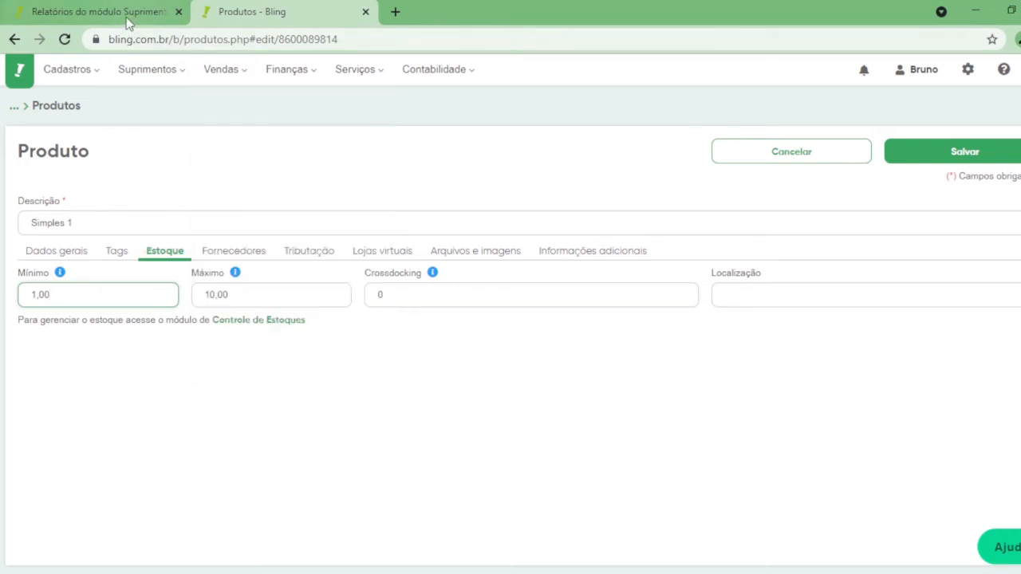
- Open Relatório de Visão Financeira do Estoque from the Suprimentos reports and limit it to products with a balance greater than zero
{"action": "left_click", "coordinate": [127, 16]}
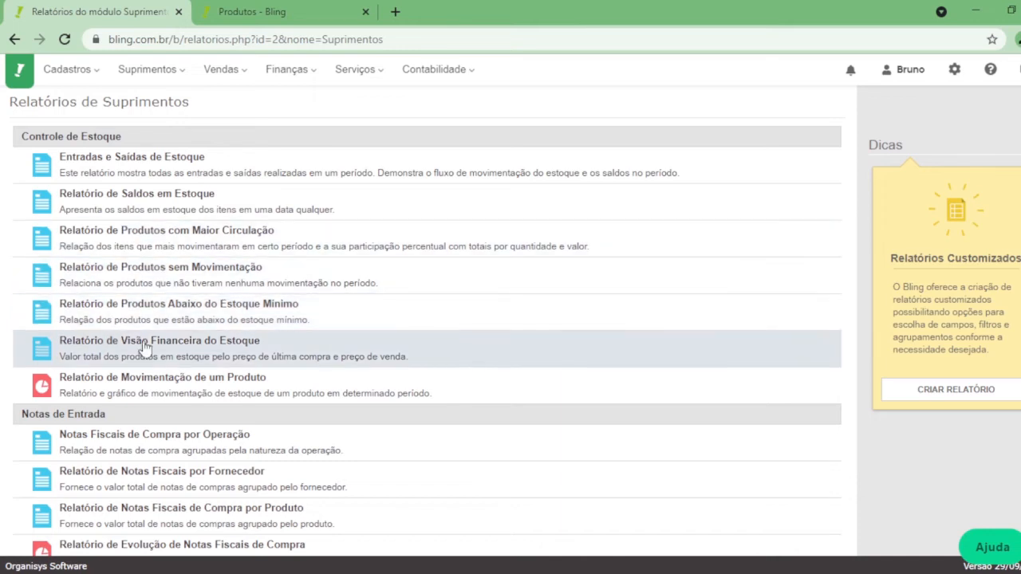
{"action": "left_click", "coordinate": [510, 355]}
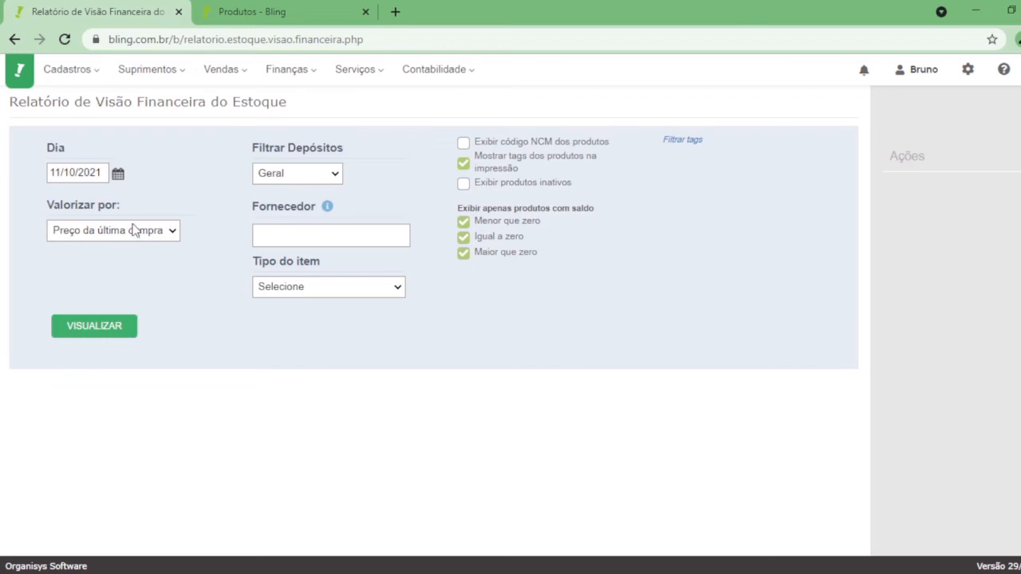
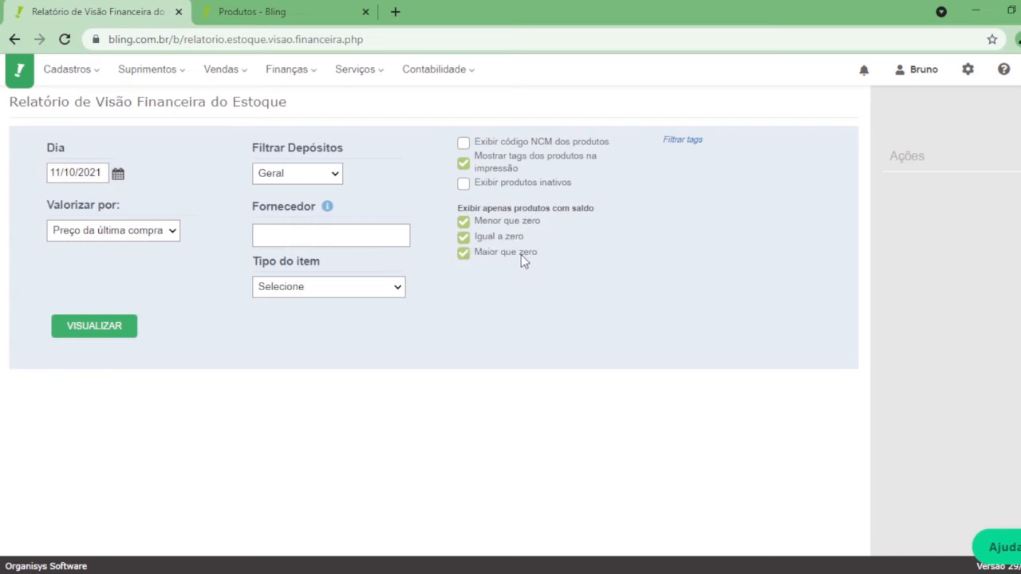
{"action": "left_click", "coordinate": [507, 235]}
{"action": "left_click", "coordinate": [532, 222]}
- Review the filters of Relatório de Saldos em Estoque from the Suprimentos reports and return to the report list
{"action": "mouse_move", "coordinate": [157, 80]}
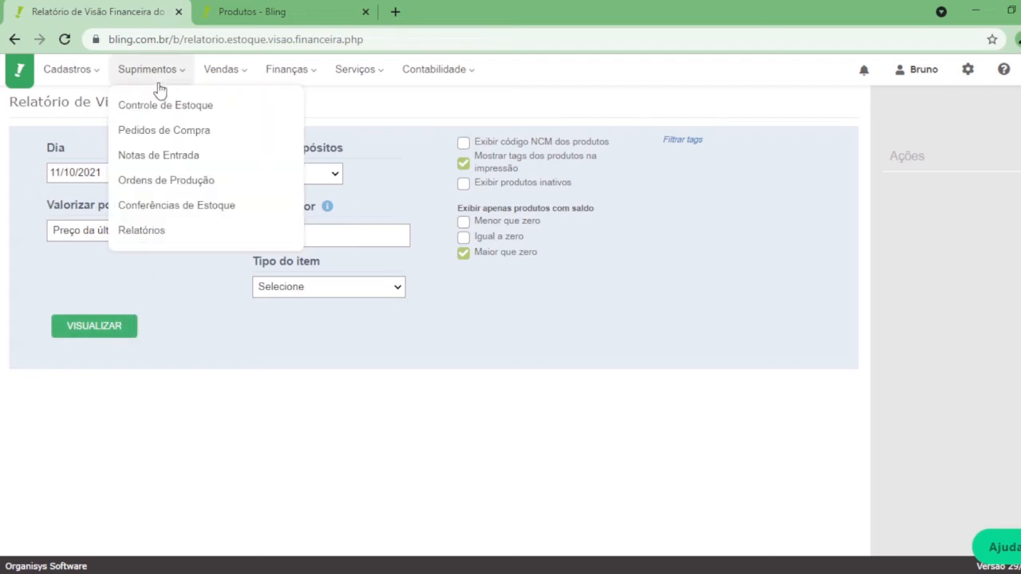
{"action": "left_click", "coordinate": [148, 234]}
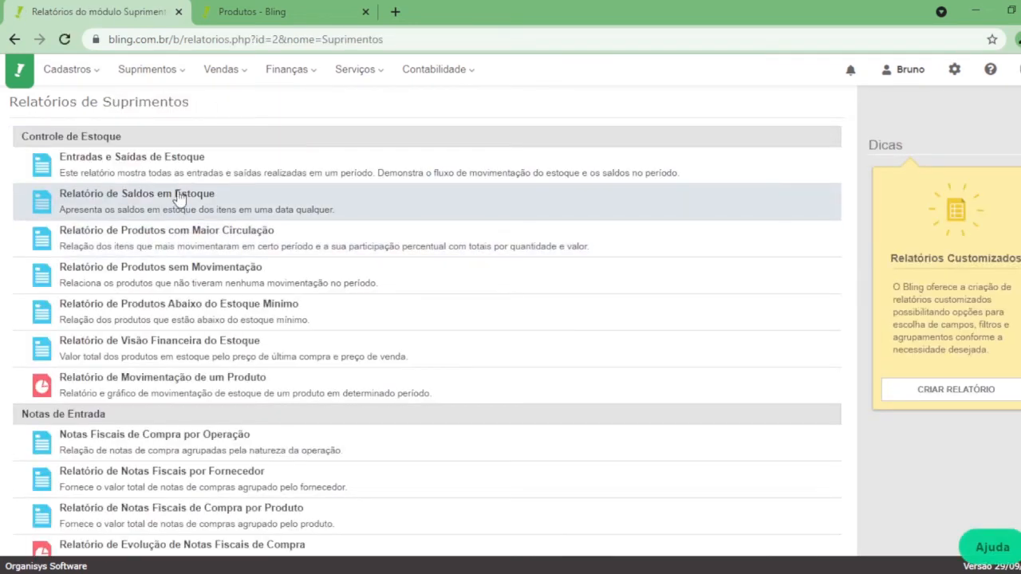
{"action": "left_click", "coordinate": [179, 198]}
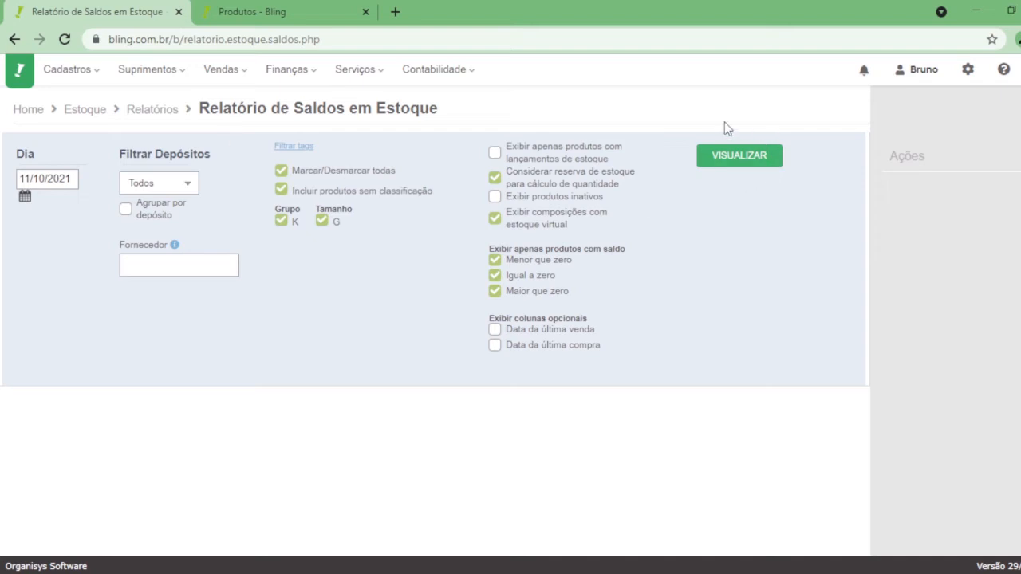
{"action": "mouse_move", "coordinate": [146, 73]}
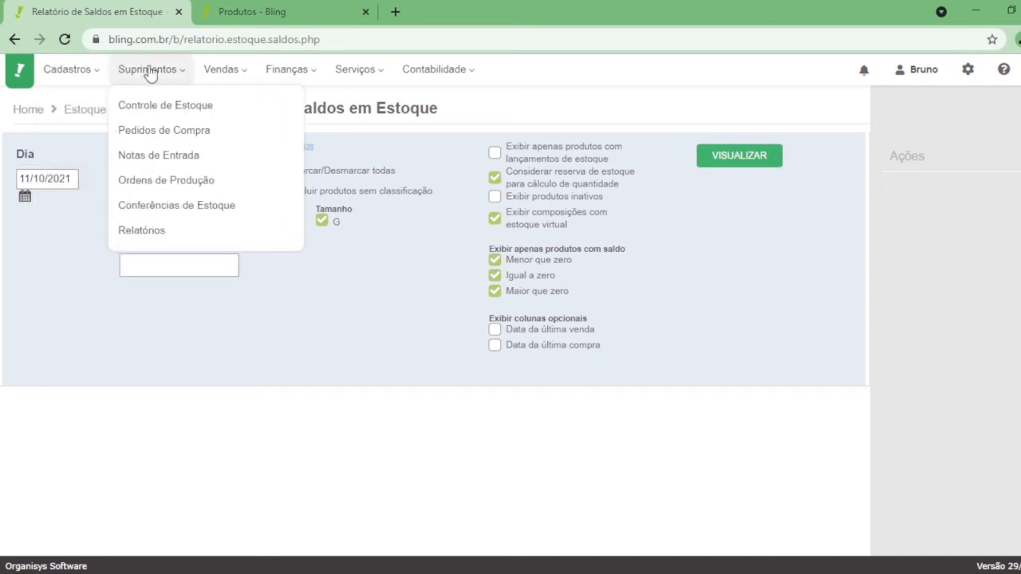
{"action": "left_click", "coordinate": [164, 230]}
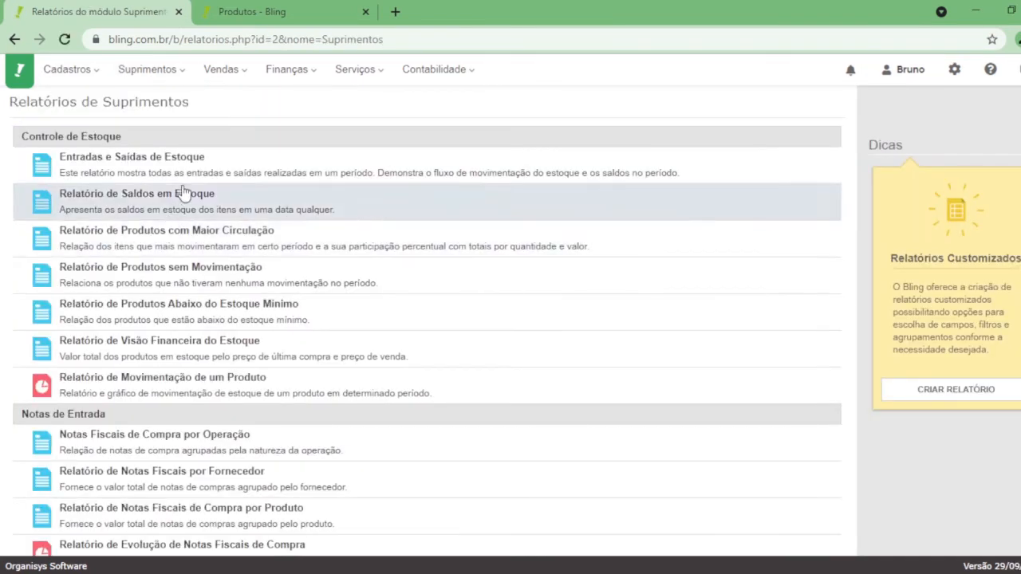
- Check which reports the Vendas module's reports page offers and go back to the Suprimentos reports page
{"action": "mouse_move", "coordinate": [223, 72]}
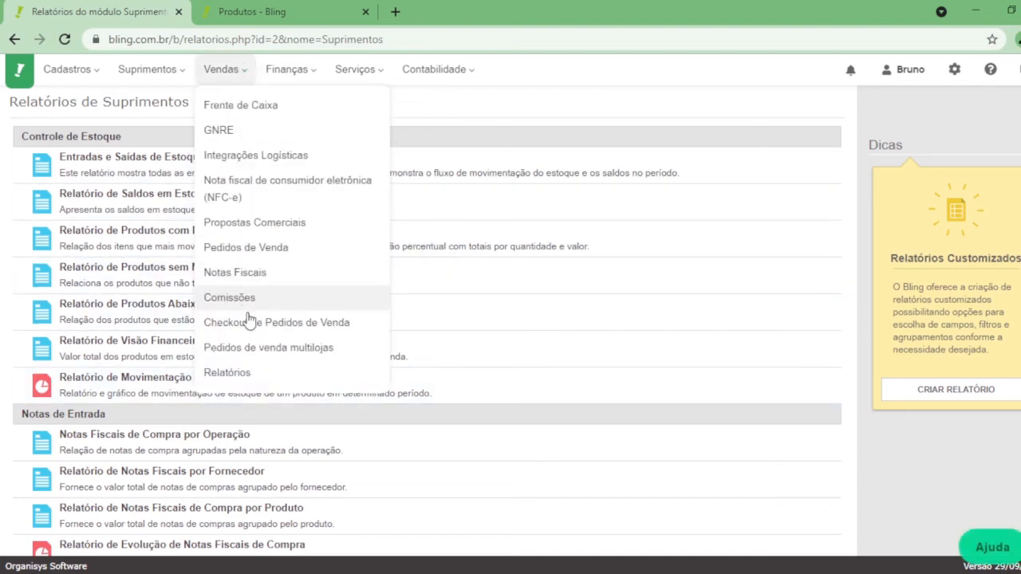
{"action": "left_click", "coordinate": [251, 372]}
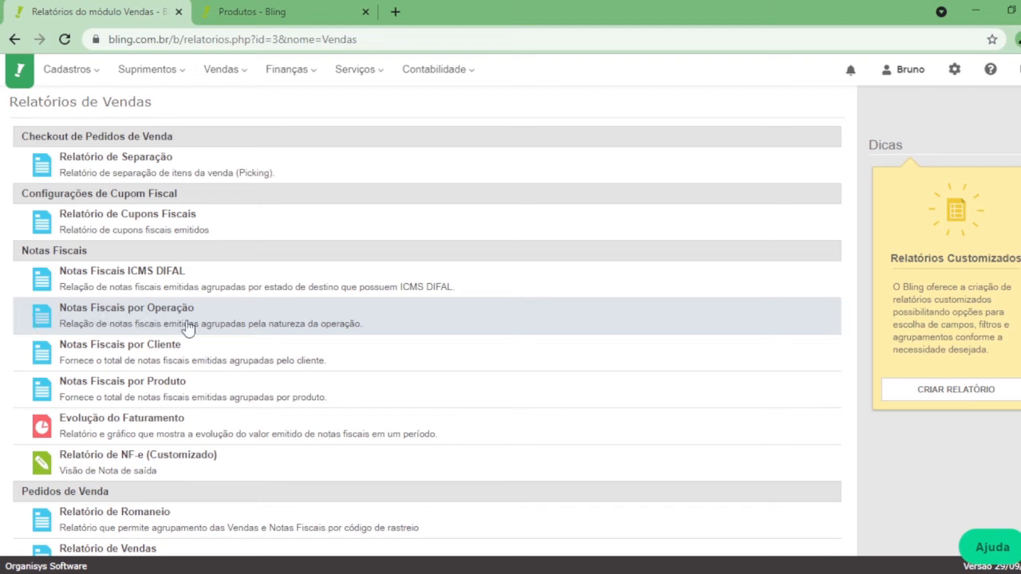
{"action": "mouse_move", "coordinate": [136, 79]}
{"action": "left_click", "coordinate": [141, 234]}
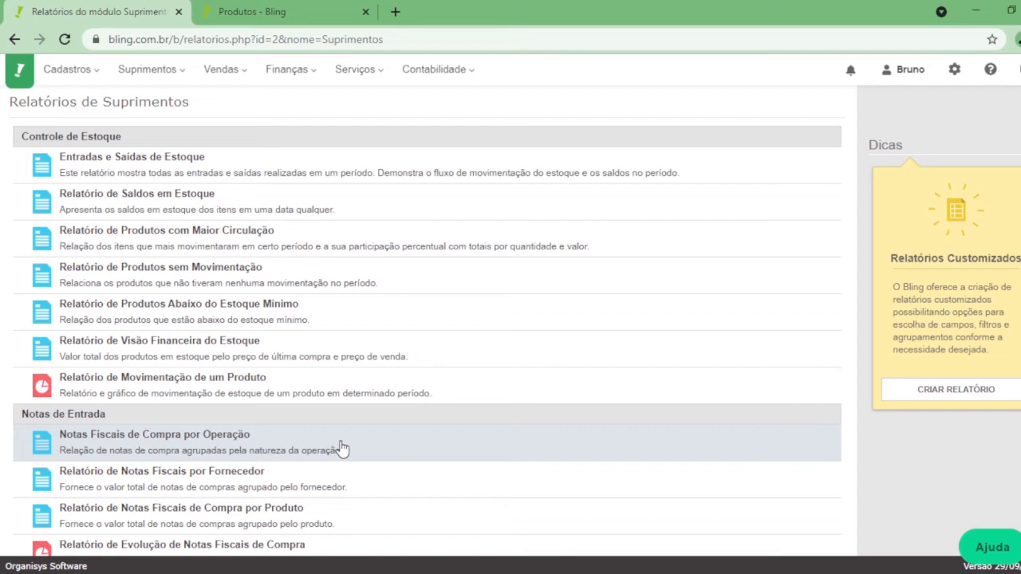
- Generate the Notas Fiscais por Operação report from the Vendas reports with its default filters
{"action": "left_click", "coordinate": [221, 69]}
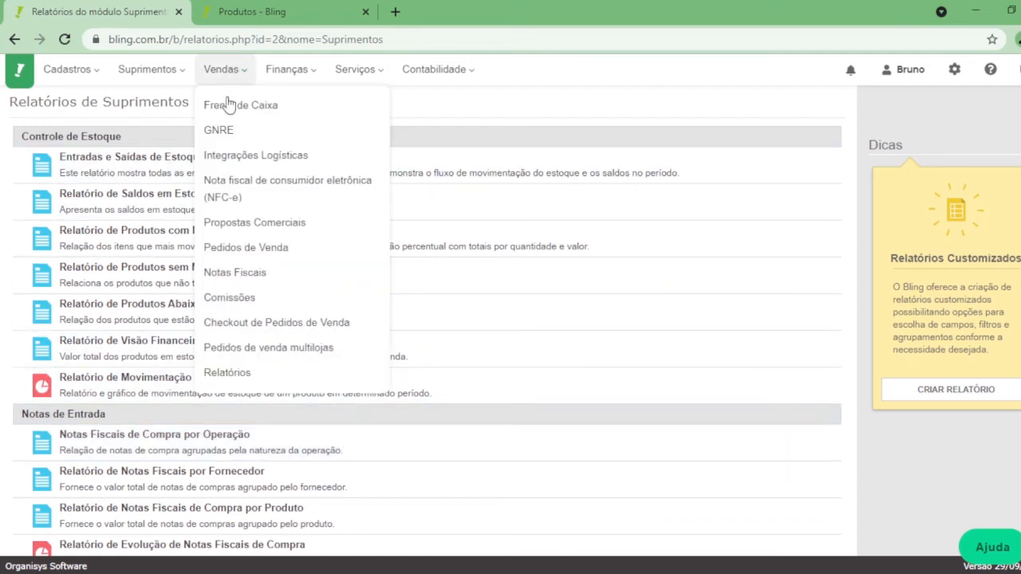
{"action": "left_click", "coordinate": [255, 380]}
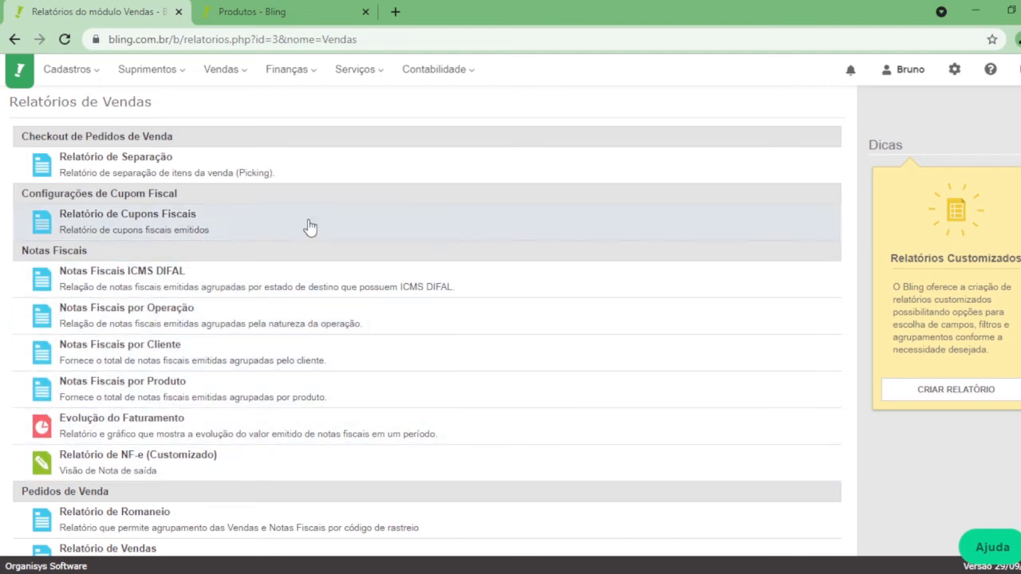
{"action": "left_click", "coordinate": [296, 326]}
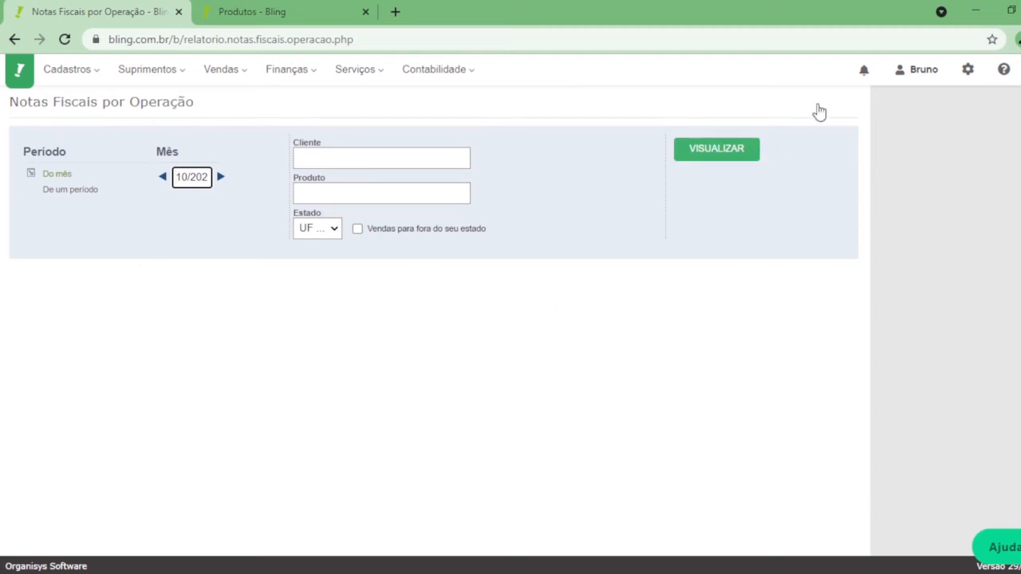
{"action": "left_click", "coordinate": [684, 148]}
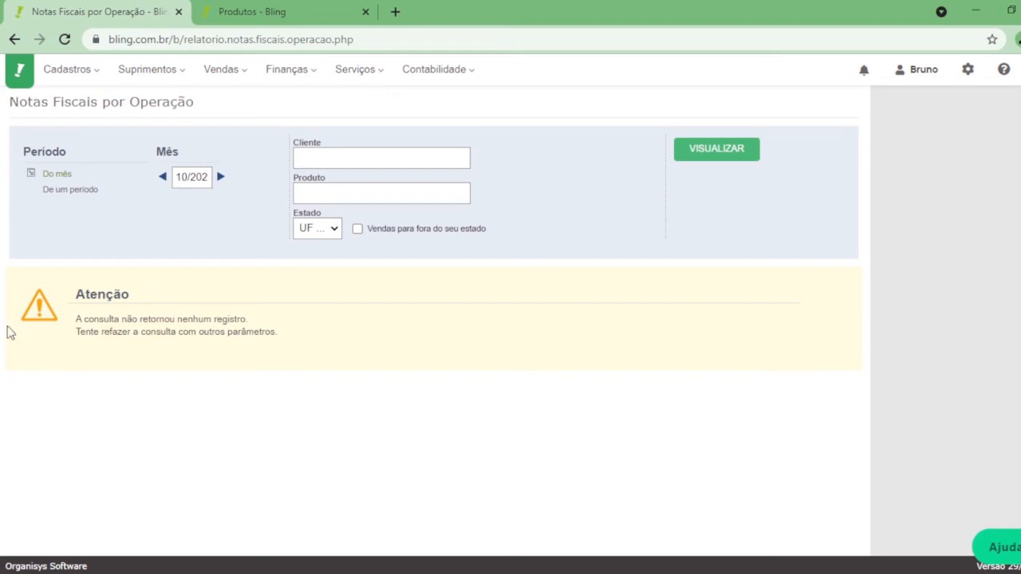
- Open Relatório de Vendas from the Vendas reports and expand its additional search options
{"action": "left_click", "coordinate": [242, 75]}
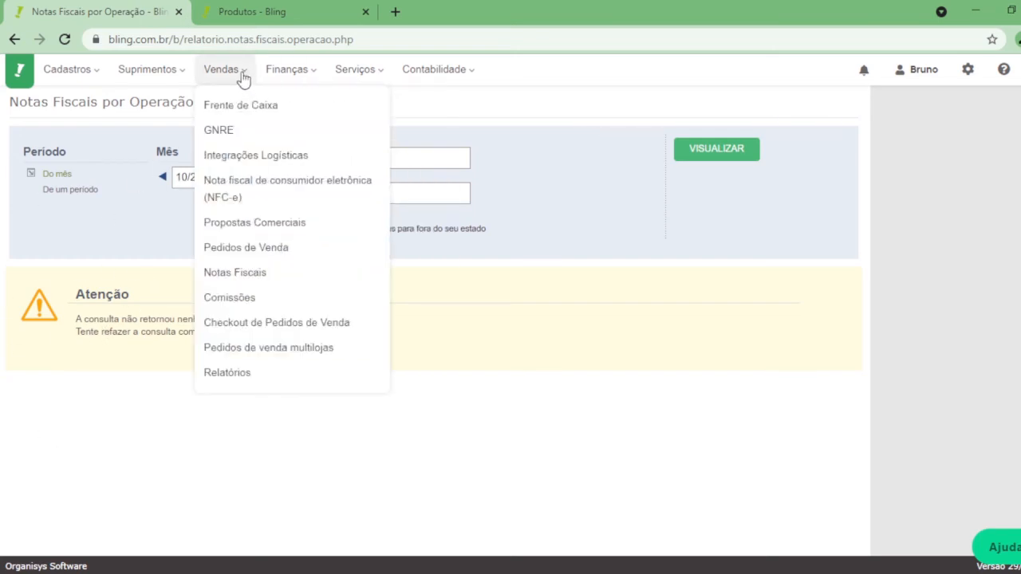
{"action": "left_click", "coordinate": [244, 375]}
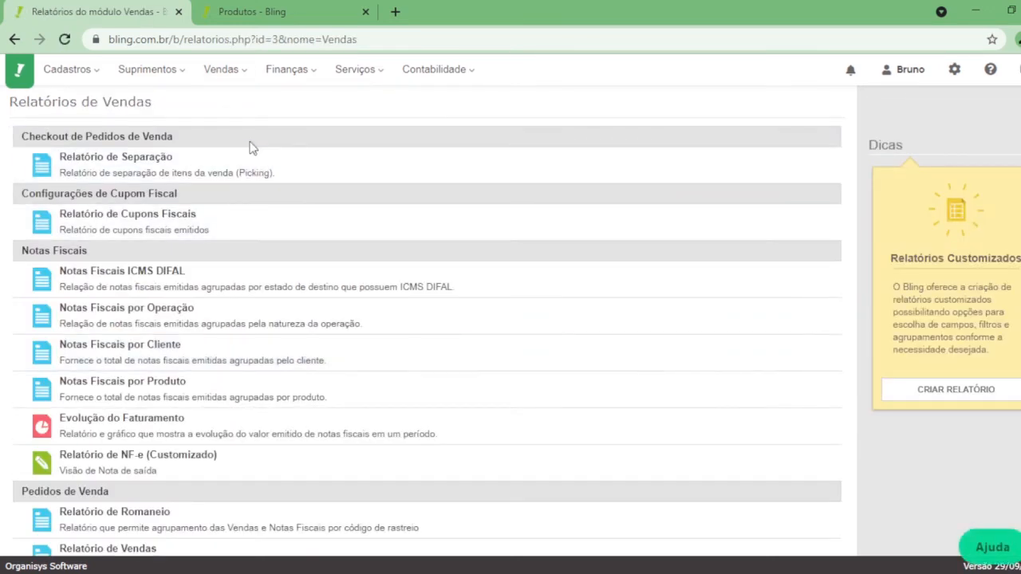
{"action": "scroll", "coordinate": [250, 145], "scroll_direction": "down", "scroll_amount": 1}
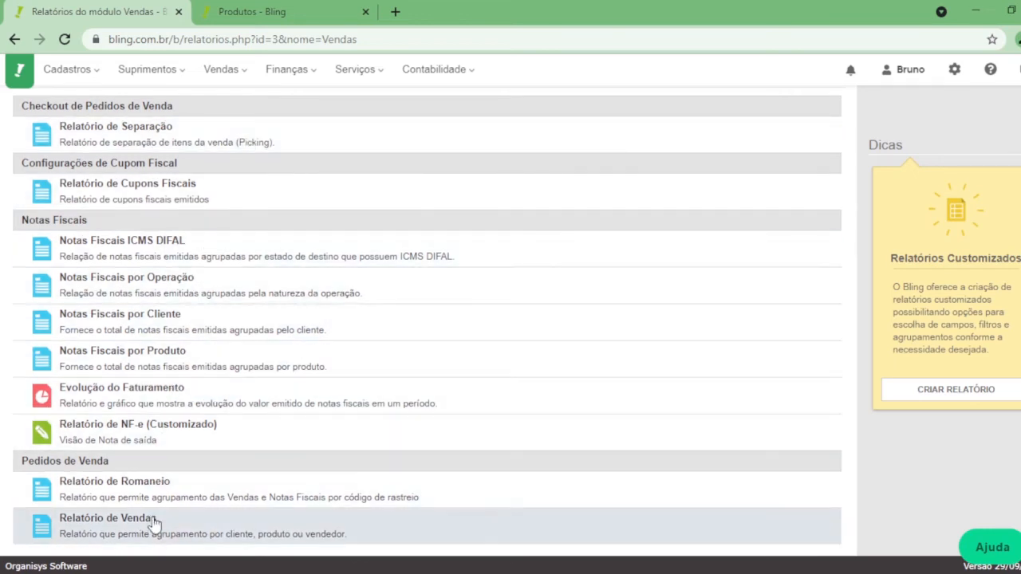
{"action": "left_click", "coordinate": [154, 522]}
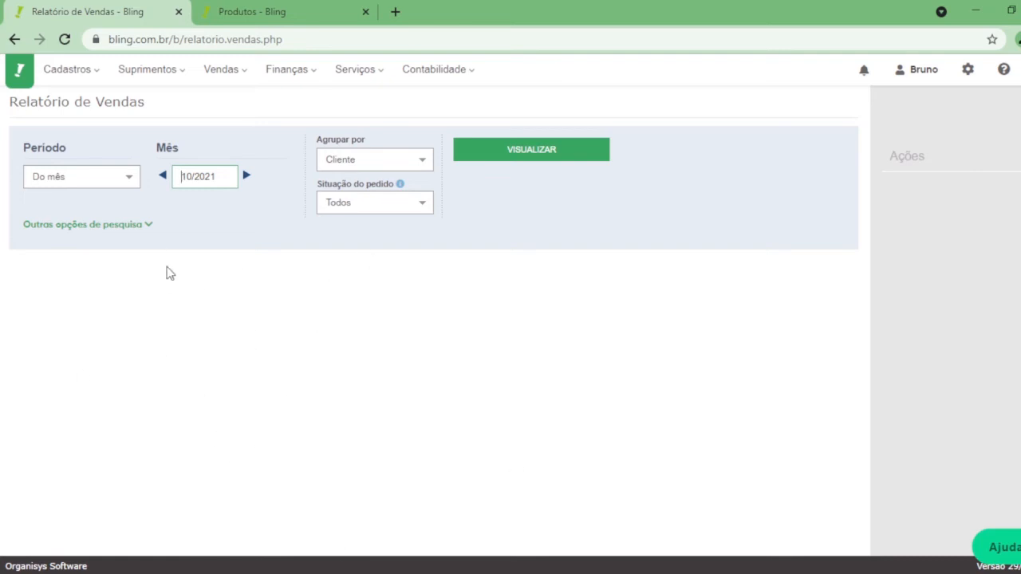
{"action": "left_click", "coordinate": [112, 232]}
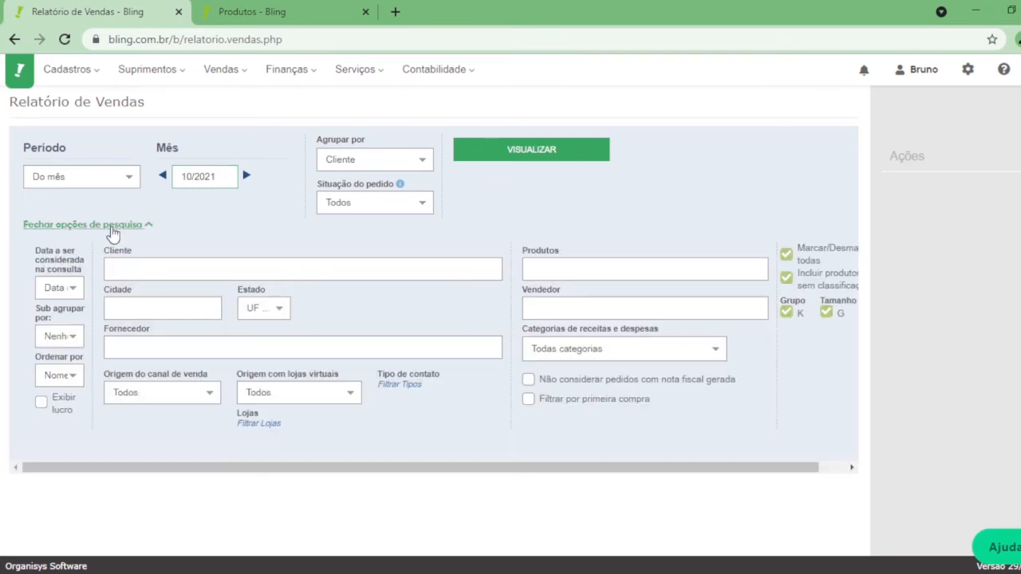
{"action": "left_click", "coordinate": [82, 231]}
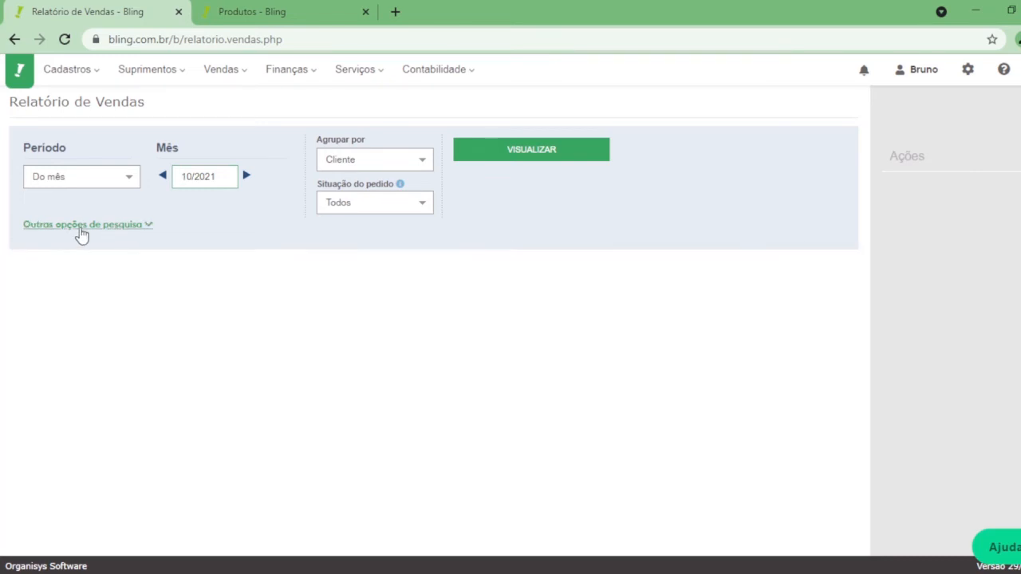
{"action": "left_click", "coordinate": [130, 229]}
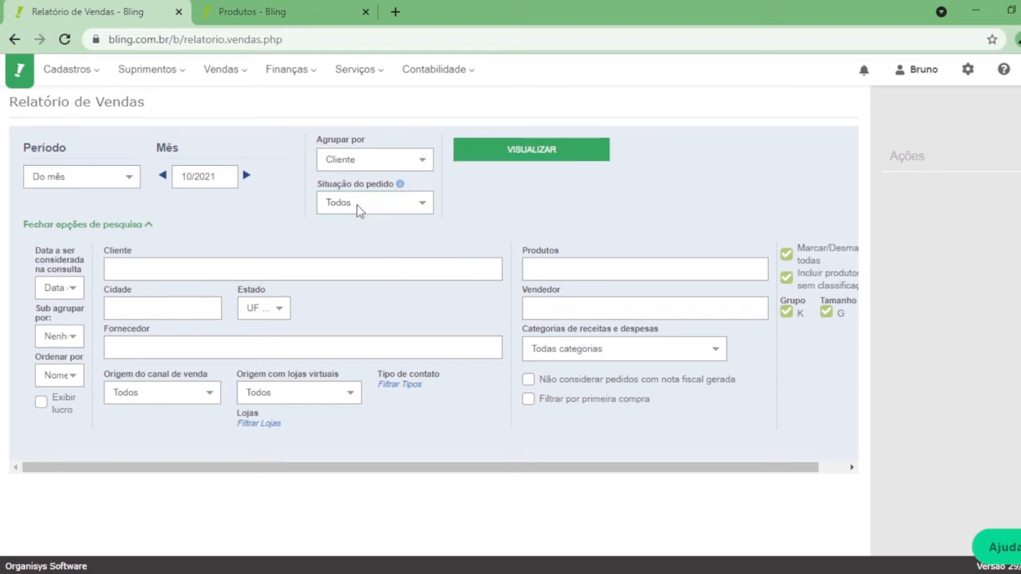
- Generate Relatório de Vendas grouped by Produto with Exibir lucro enabled, and collapse the additional search options
{"action": "mouse_move", "coordinate": [401, 188]}
{"action": "left_click", "coordinate": [41, 401]}
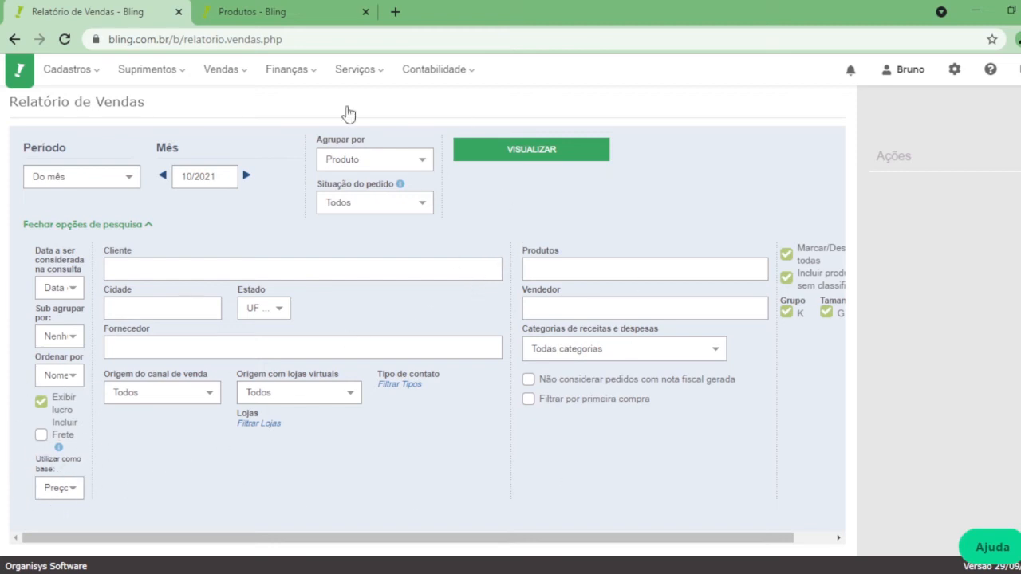
{"action": "left_click", "coordinate": [541, 157]}
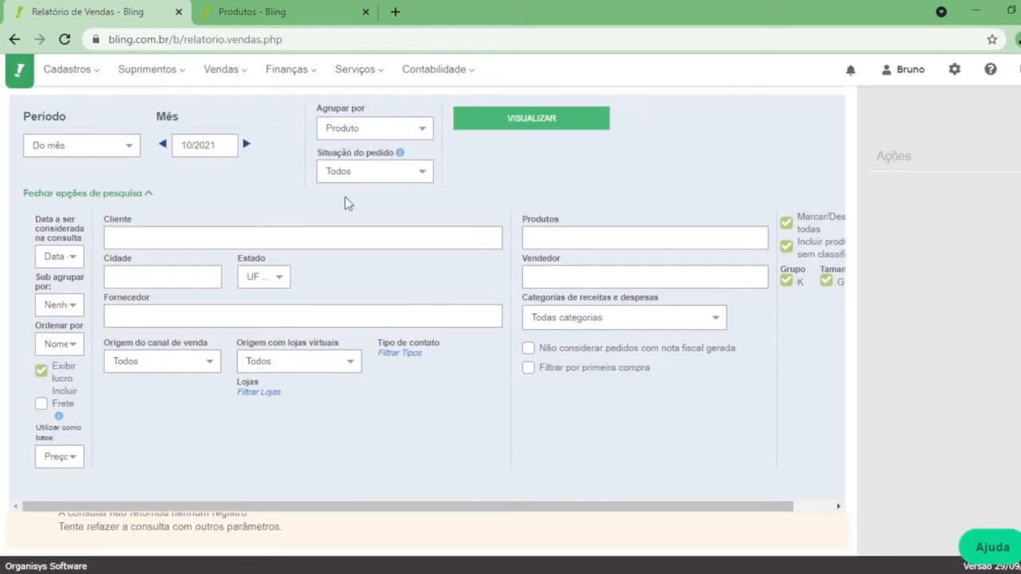
{"action": "left_click", "coordinate": [126, 194]}
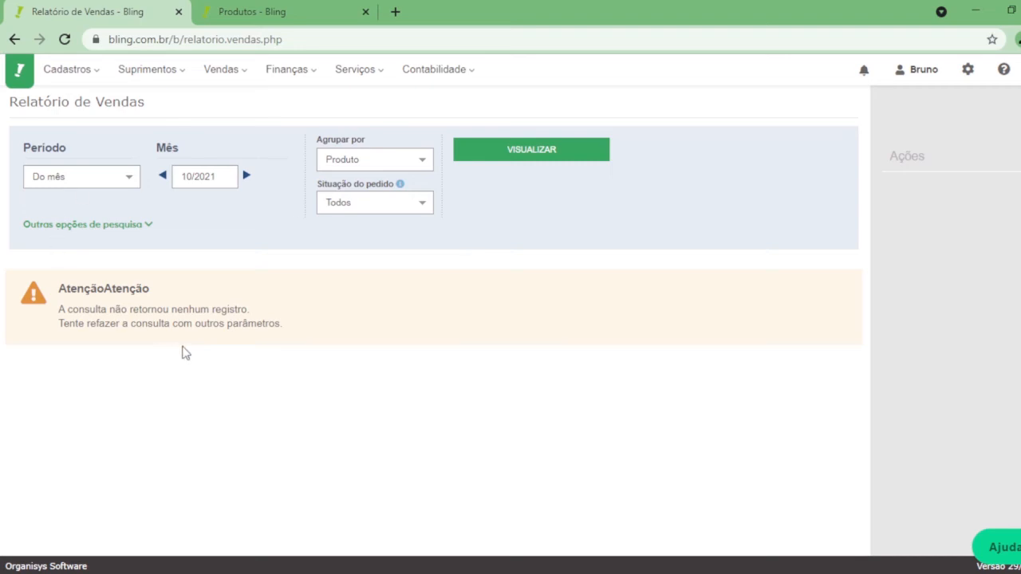
- Regenerate Relatório de Vendas for the month 09/2021
{"action": "left_click", "coordinate": [162, 176]}
{"action": "left_click", "coordinate": [506, 160]}
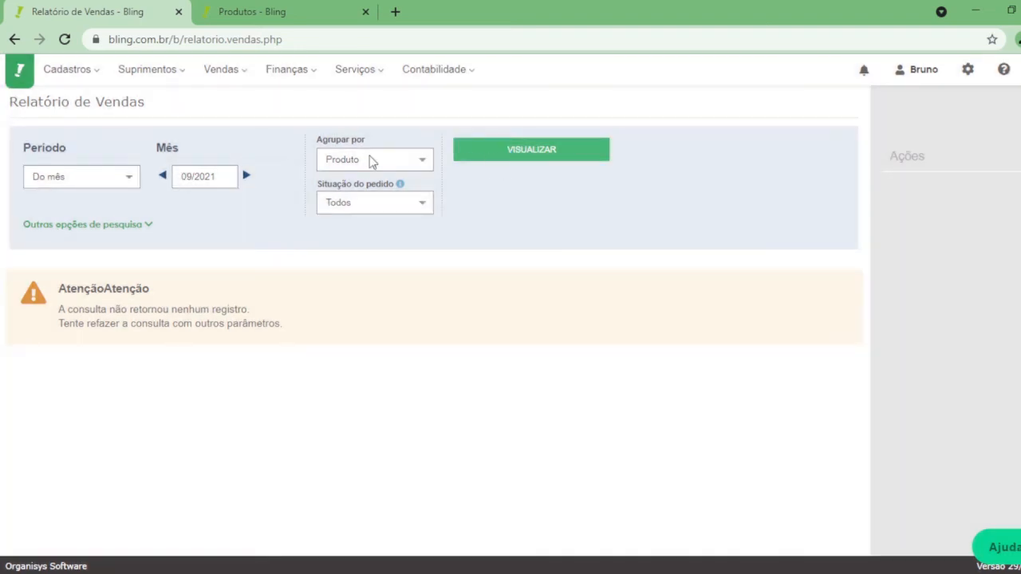
- Open the Finanças reports page and review its Contas a Pagar and Contas a Receber sections
{"action": "left_click", "coordinate": [305, 80]}
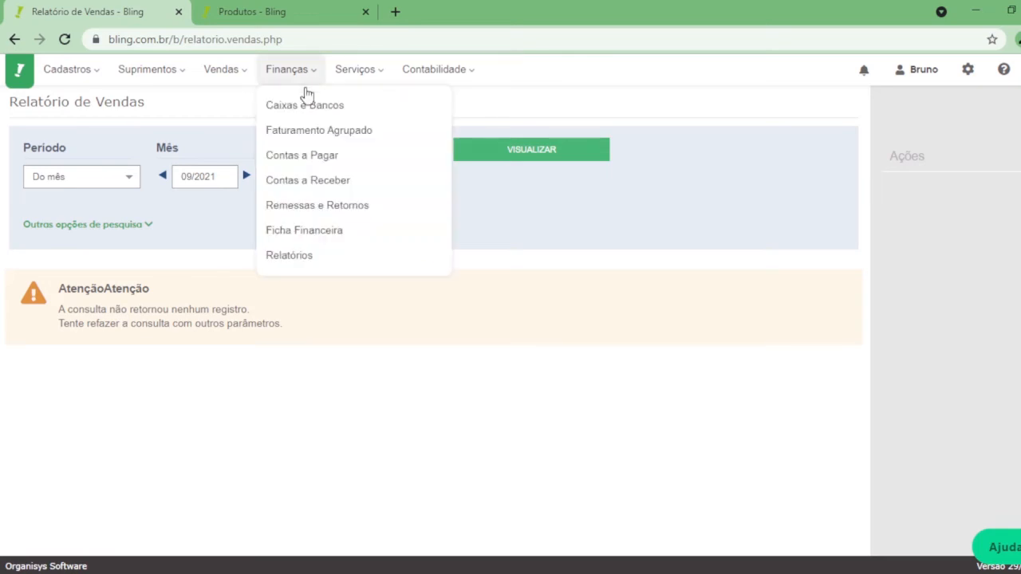
{"action": "left_click", "coordinate": [315, 256]}
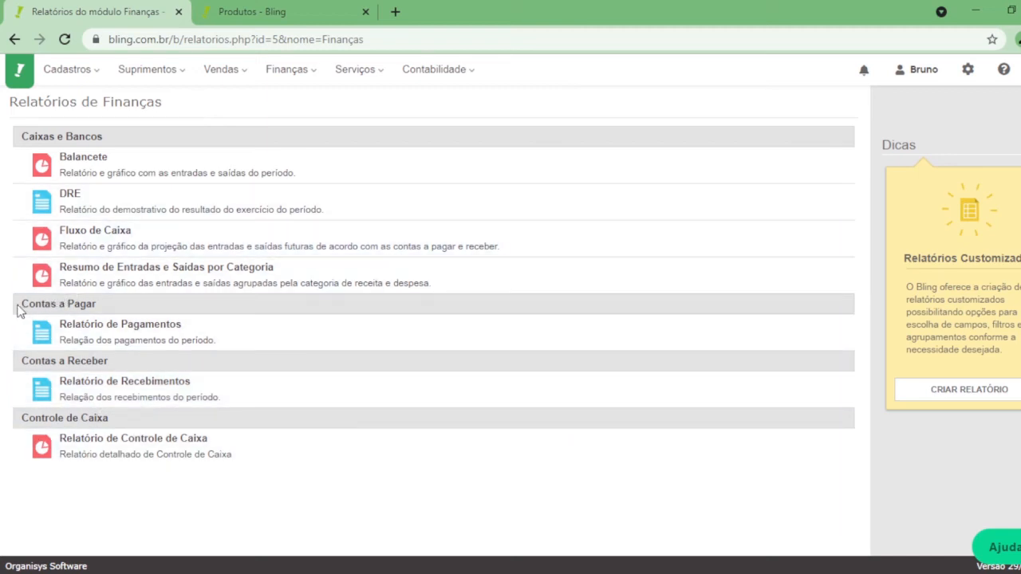
{"action": "left_click_drag", "start_coordinate": [19, 305], "coordinate": [97, 305]}
{"action": "left_click_drag", "start_coordinate": [21, 360], "coordinate": [116, 360]}
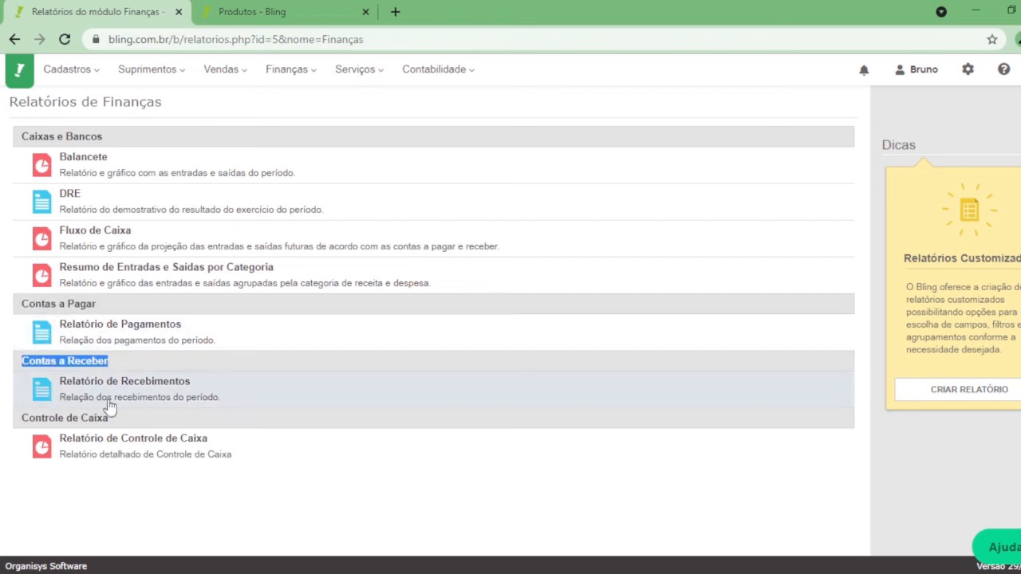
{"action": "left_click", "coordinate": [319, 517]}
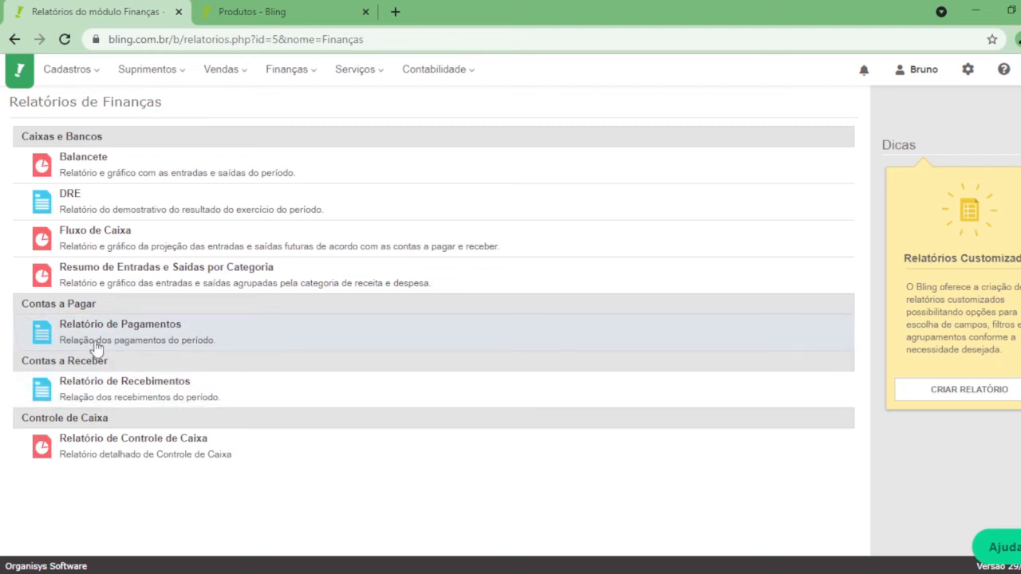
- Open Contas a Receber in a separate browser tab, view its list, and return to the Finanças reports
{"action": "mouse_move", "coordinate": [287, 76]}
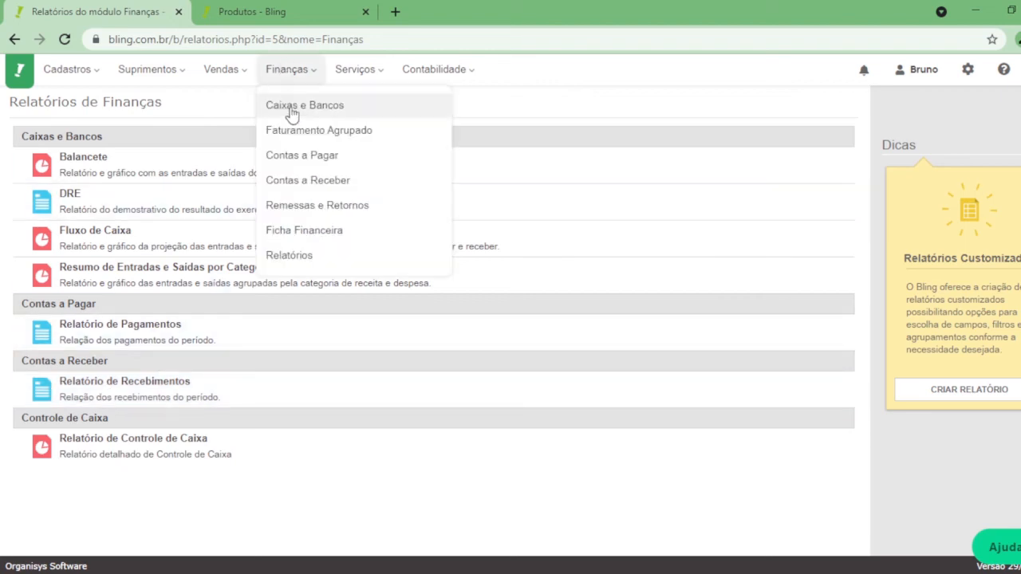
{"action": "middle_click", "coordinate": [327, 185]}
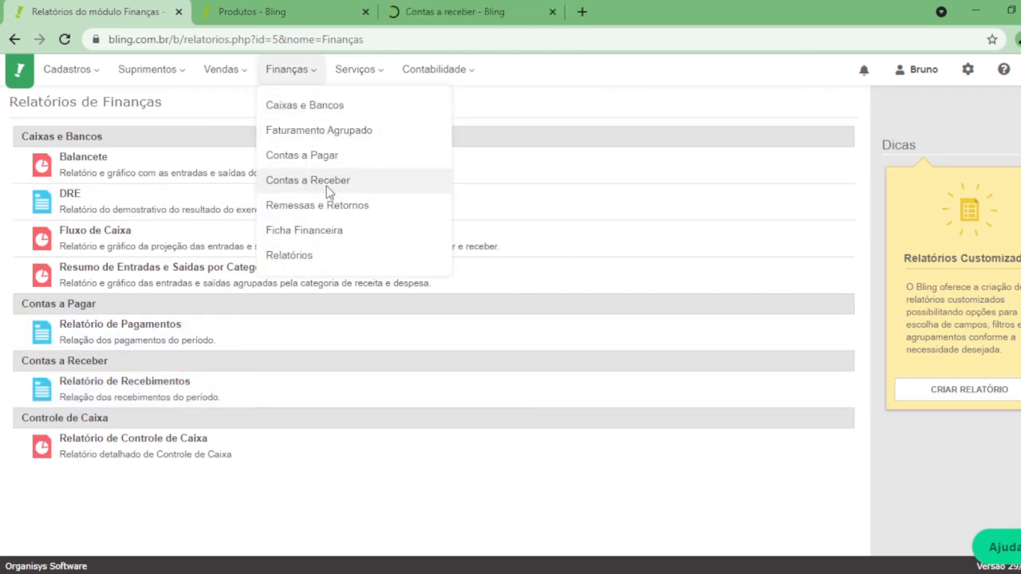
{"action": "left_click", "coordinate": [422, 11]}
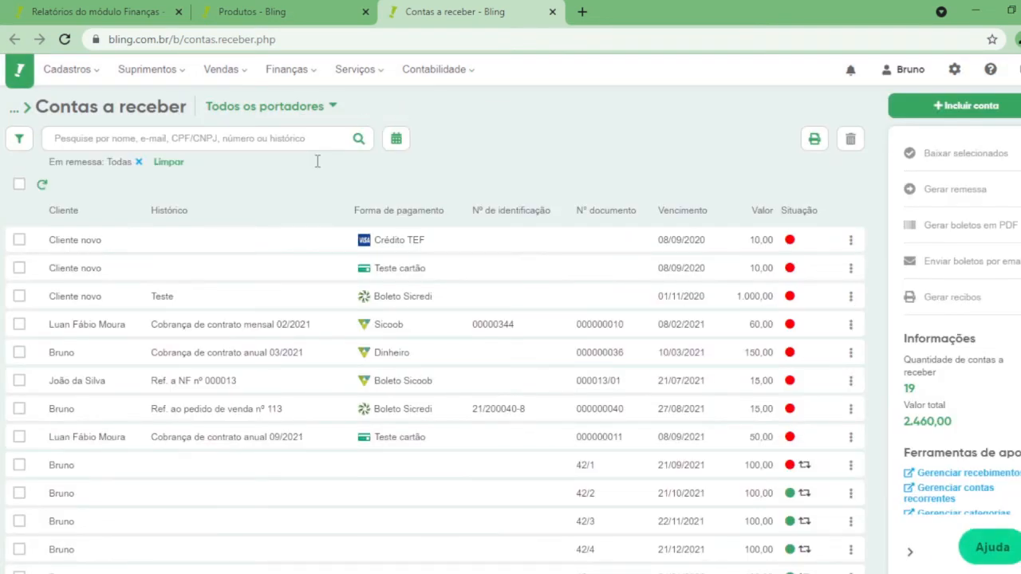
{"action": "left_click", "coordinate": [143, 11]}
{"action": "mouse_move", "coordinate": [220, 69]}
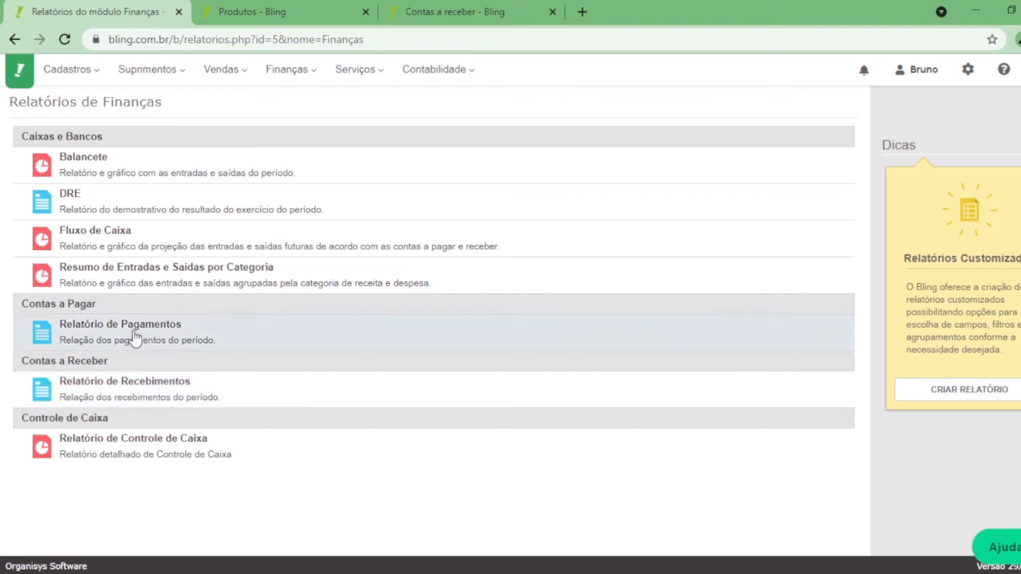
- Settle the first listed receivable, the Crédito TEF one, in Contas a receber with the default receipt data
{"action": "left_click", "coordinate": [459, 12]}
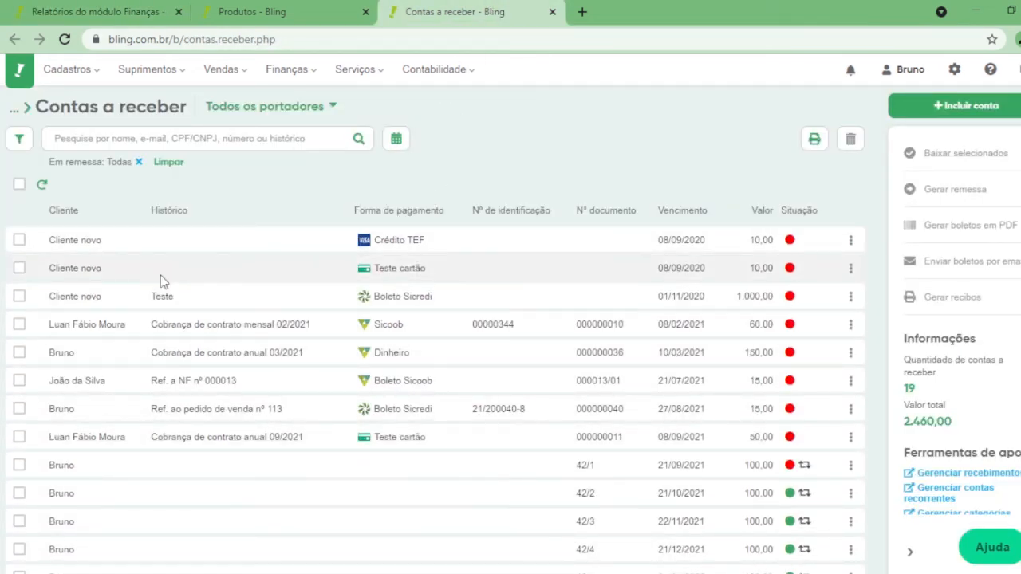
{"action": "left_click", "coordinate": [20, 240]}
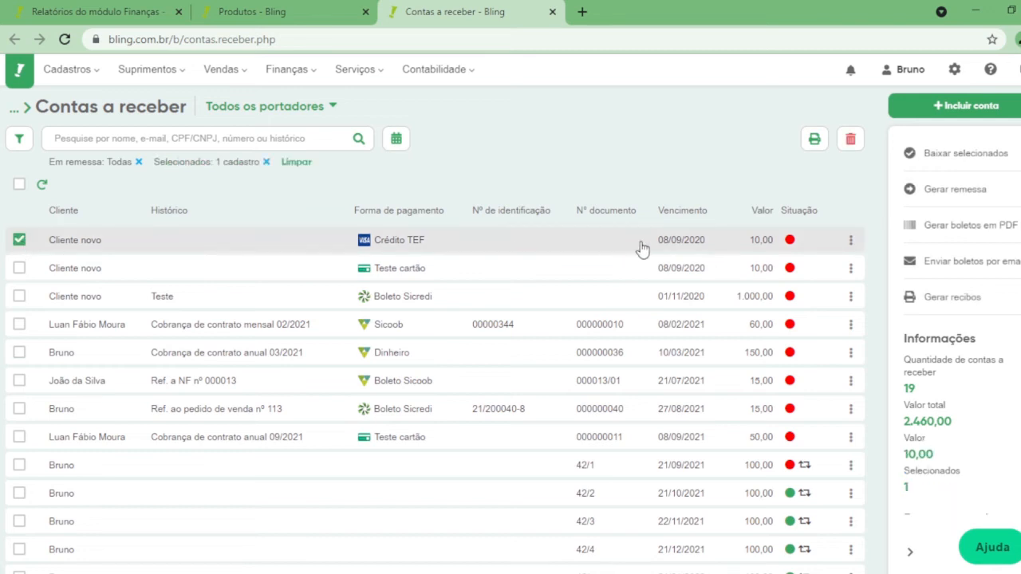
{"action": "left_click", "coordinate": [948, 152]}
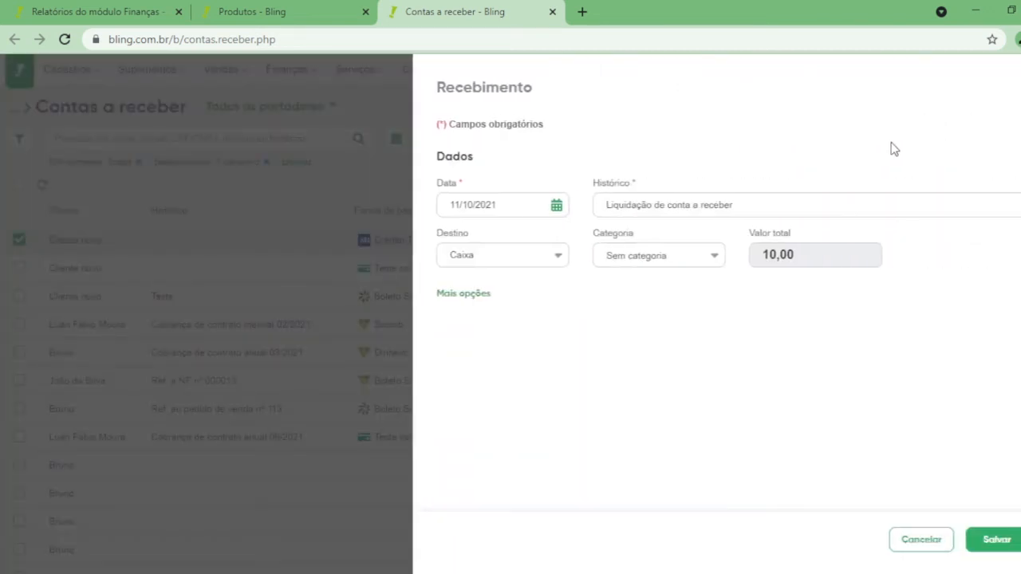
{"action": "left_click", "coordinate": [986, 542]}
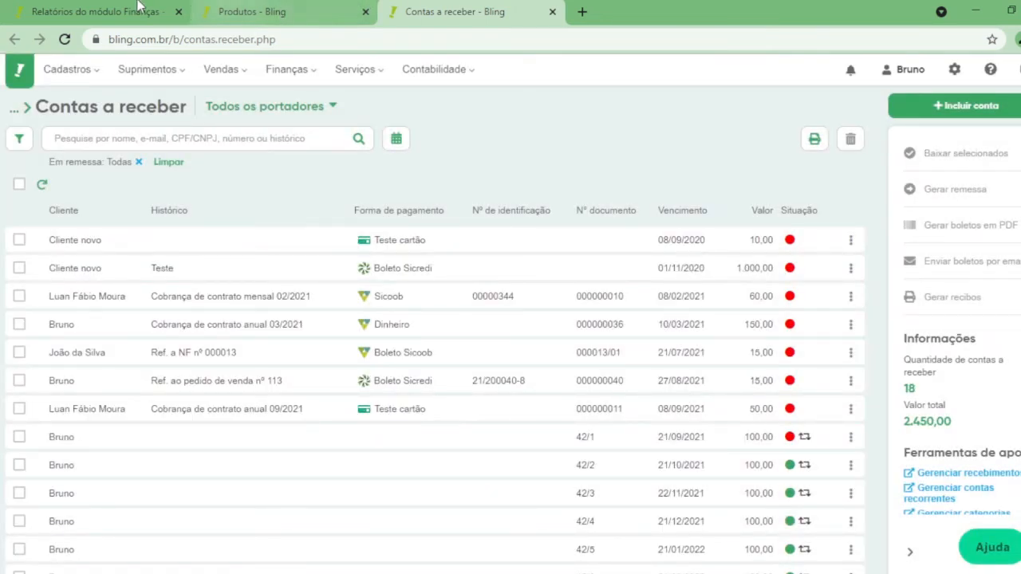
- Generate Relatório de Recebimentos with its default filters and compare it with the Contas a receber list
{"action": "left_click", "coordinate": [137, 5]}
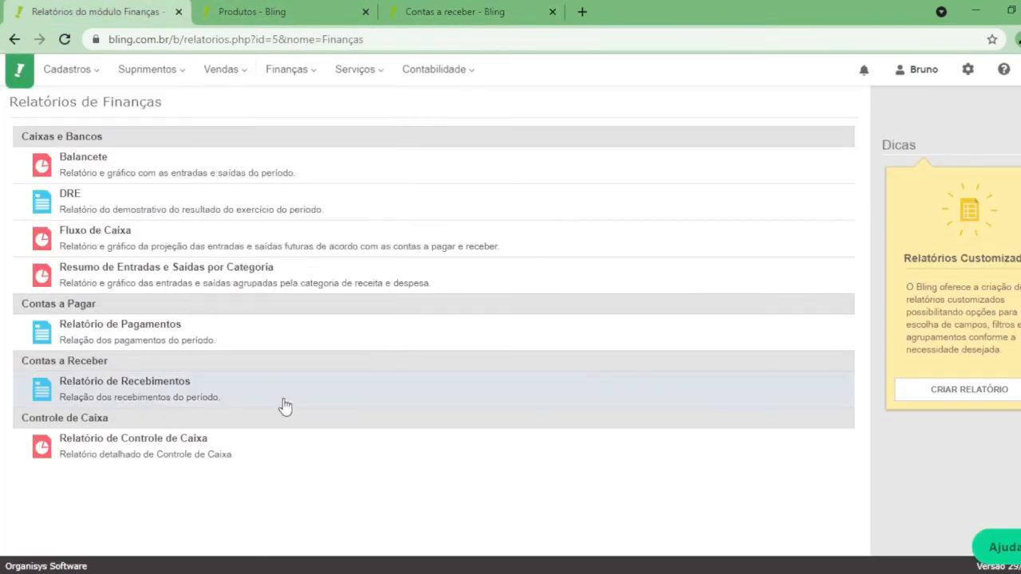
{"action": "left_click", "coordinate": [285, 407]}
{"action": "left_click", "coordinate": [909, 164]}
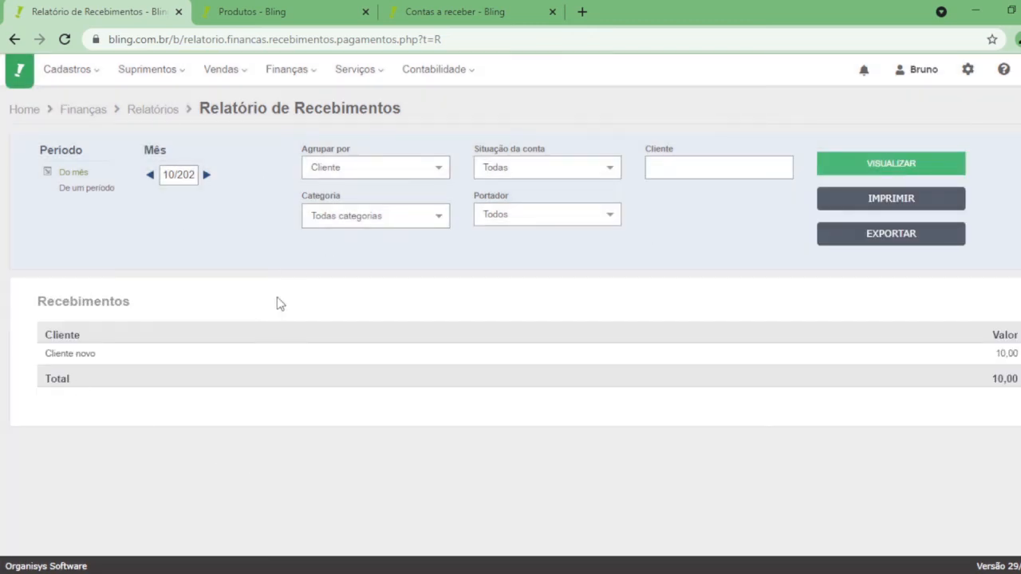
{"action": "left_click", "coordinate": [451, 11]}
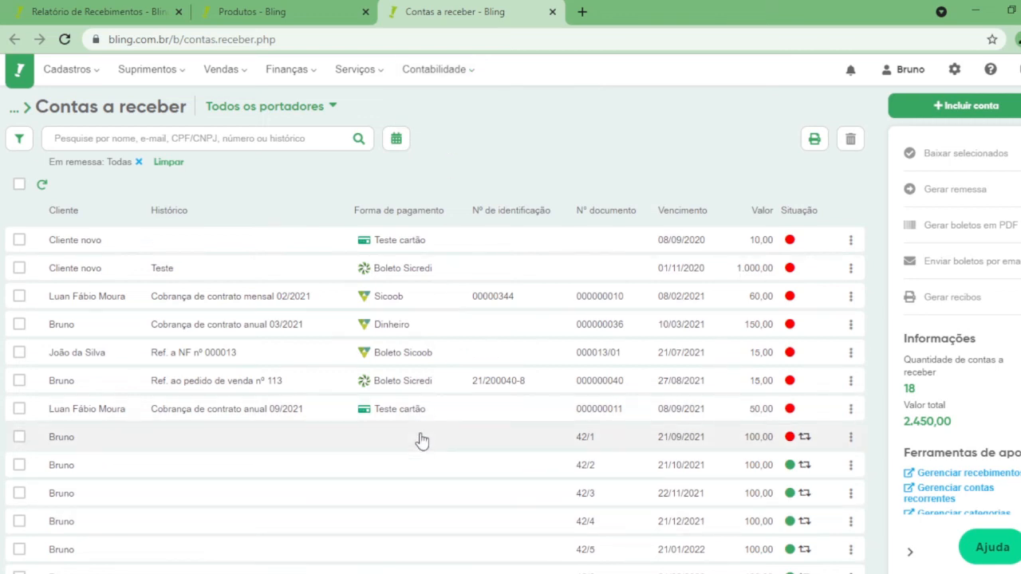
{"action": "left_click", "coordinate": [100, 11]}
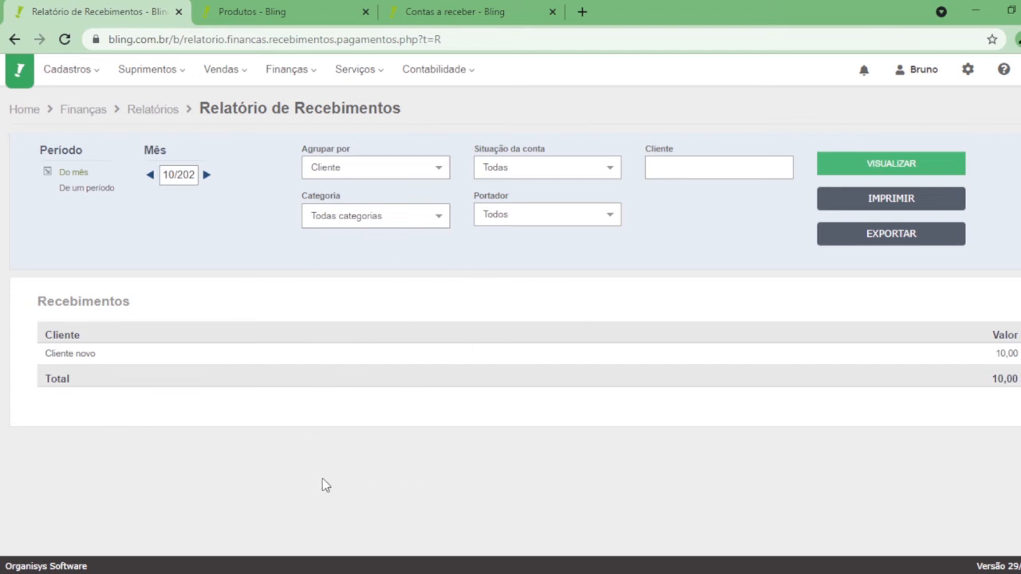
- Go back to the Finanças reports and open the DRE report
{"action": "left_click", "coordinate": [14, 39]}
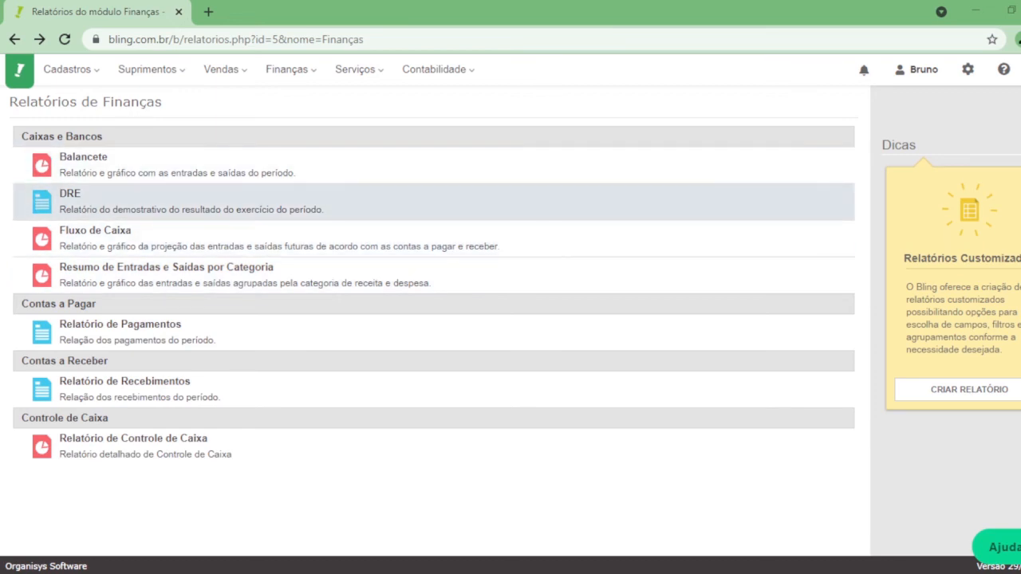
{"action": "left_click", "coordinate": [353, 215]}
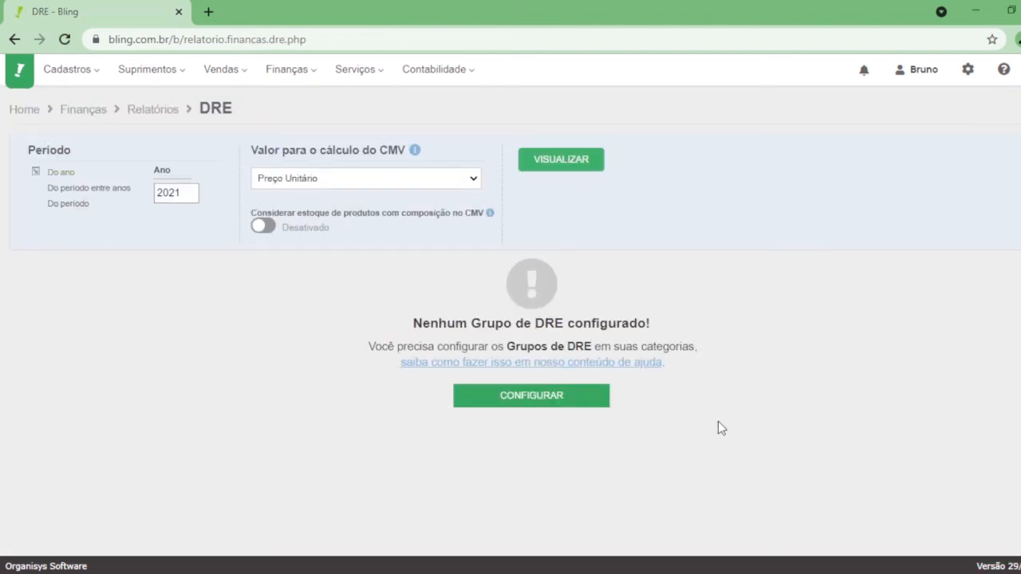
- Open the help center manuals, search for "DRE", and open the Relatório DRE article
{"action": "left_click", "coordinate": [1003, 69]}
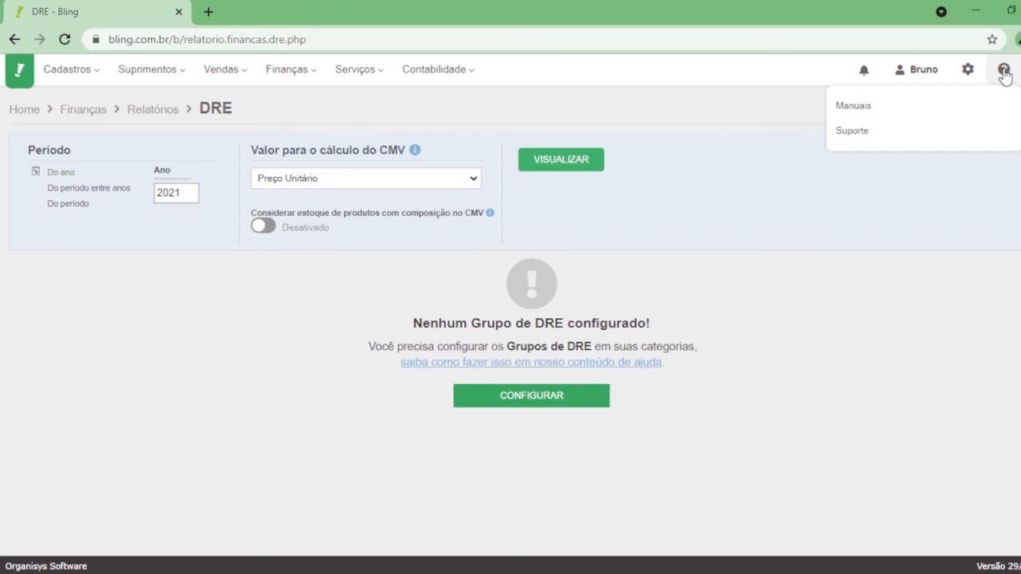
{"action": "left_click", "coordinate": [996, 111]}
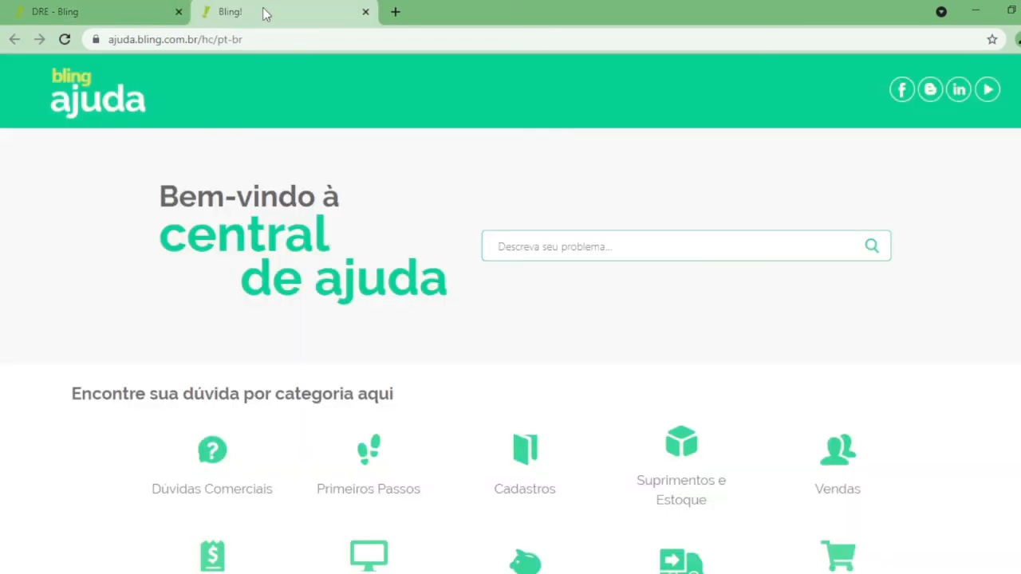
{"action": "left_click", "coordinate": [520, 257]}
{"action": "type", "text": "DRE"}
{"action": "key", "text": "Return"}
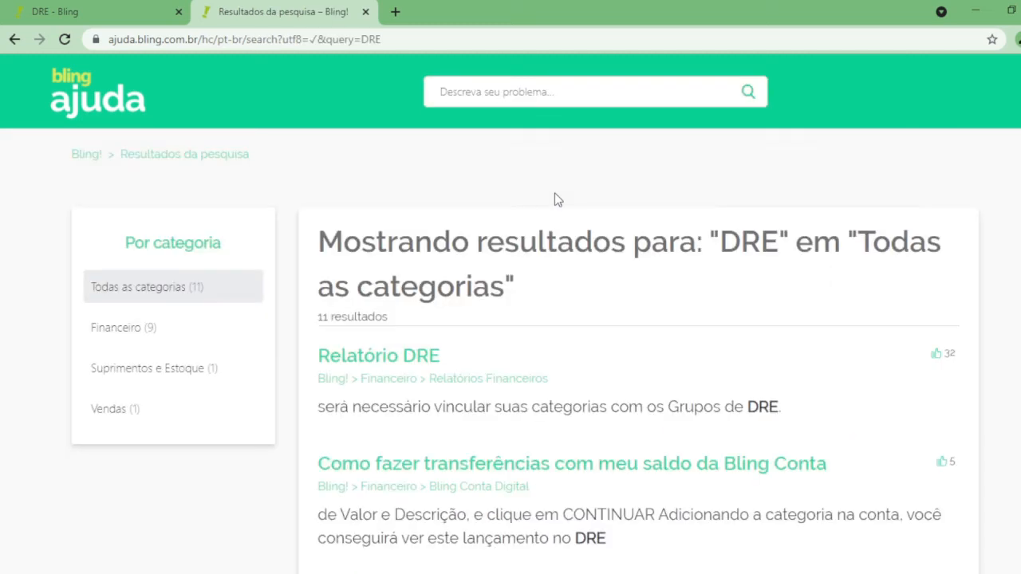
{"action": "left_click", "coordinate": [421, 358]}
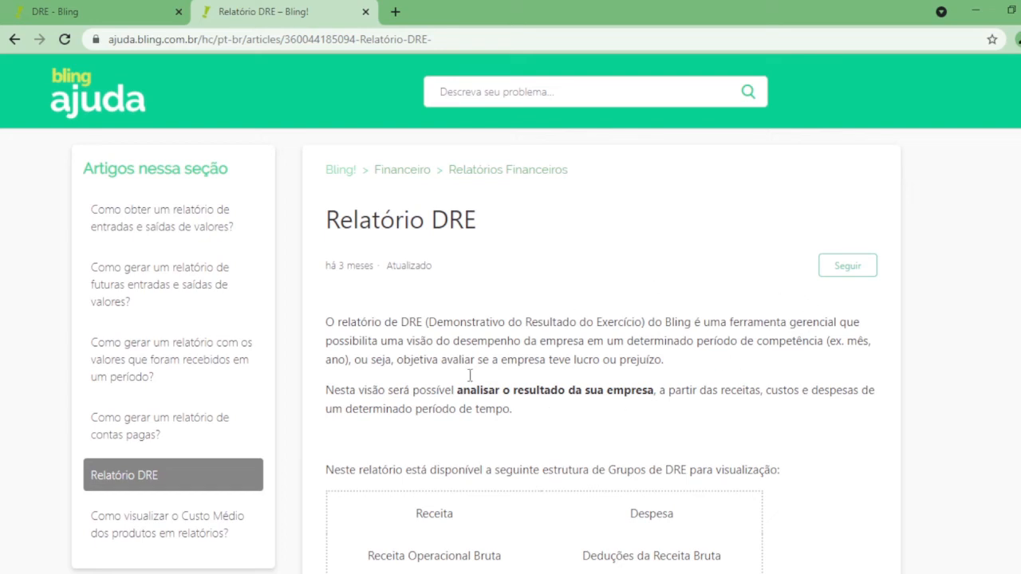
- Read the Relatório DRE article's DRE group structure and its Configuração de categorias instructions
{"action": "scroll", "coordinate": [701, 363], "scroll_direction": "down", "scroll_amount": 2}
{"action": "scroll", "coordinate": [711, 333], "scroll_direction": "down", "scroll_amount": 1}
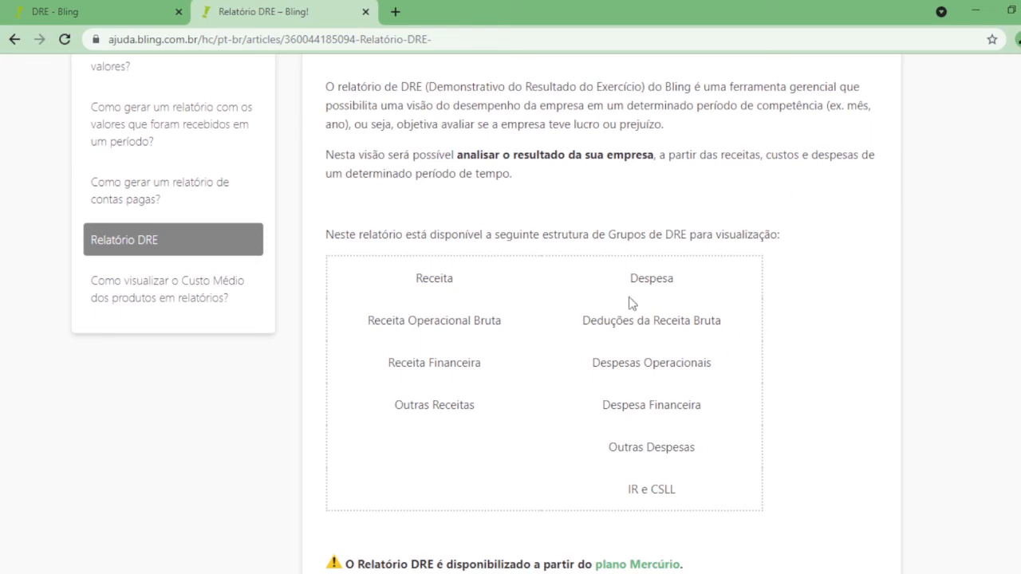
{"action": "scroll", "coordinate": [709, 283], "scroll_direction": "down", "scroll_amount": 5}
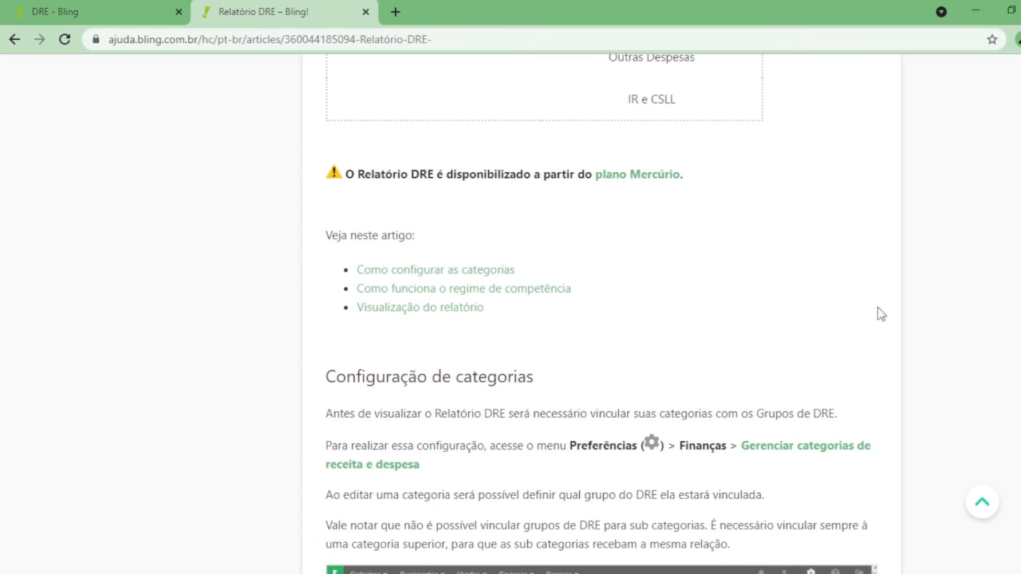
{"action": "scroll", "coordinate": [876, 309], "scroll_direction": "down", "scroll_amount": 1}
{"action": "scroll", "coordinate": [858, 297], "scroll_direction": "down", "scroll_amount": 1}
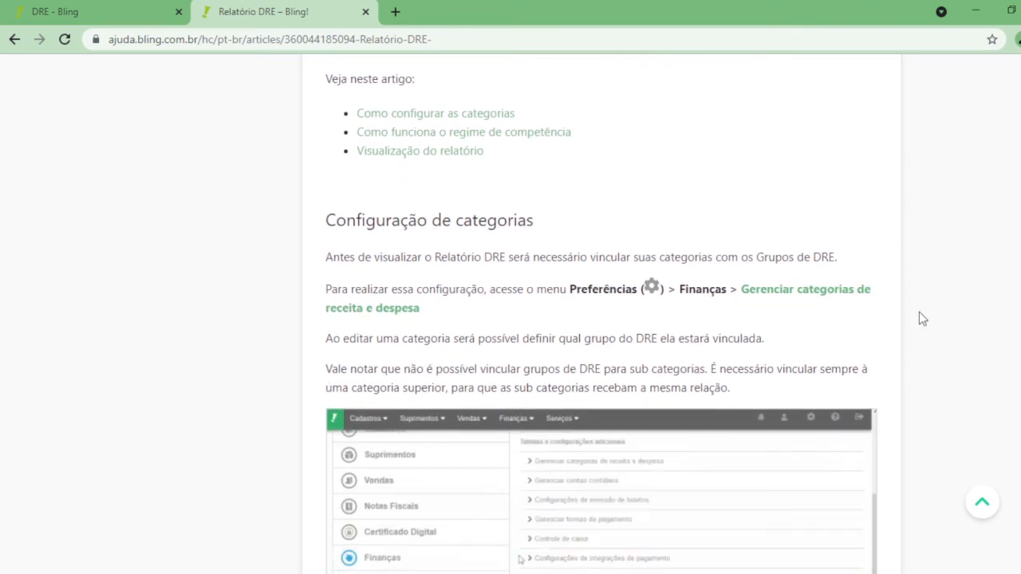
{"action": "scroll", "coordinate": [923, 319], "scroll_direction": "down", "scroll_amount": 2}
{"action": "scroll", "coordinate": [927, 330], "scroll_direction": "down", "scroll_amount": 1}
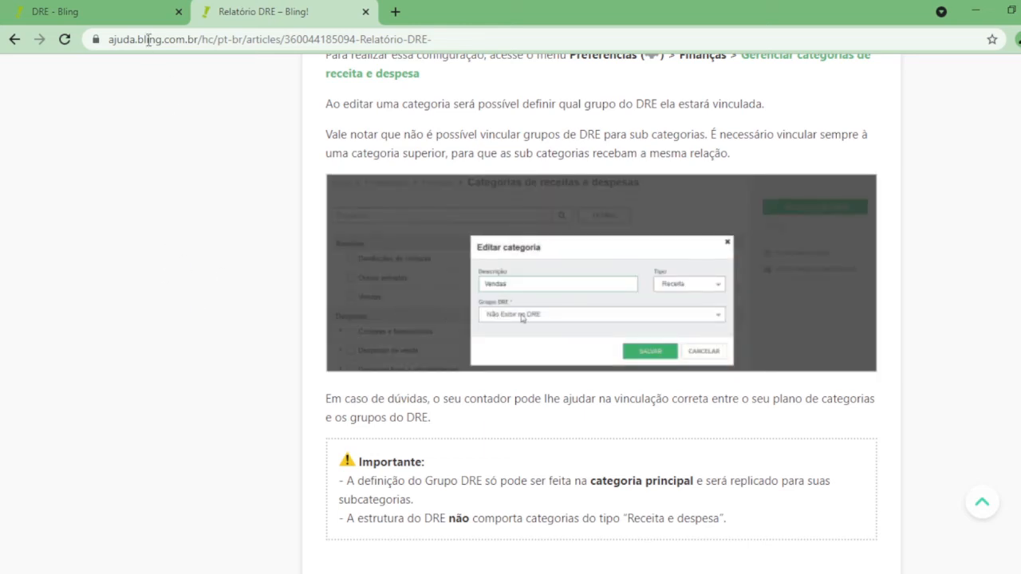
- Return to the DRE report's browser tab and open the Serviços reports page
{"action": "left_click", "coordinate": [132, 18]}
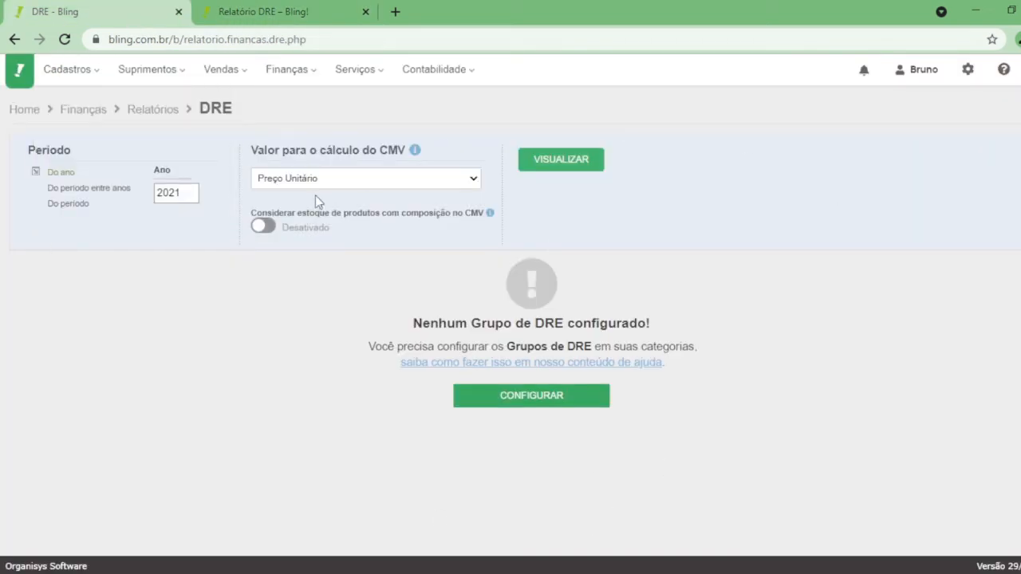
{"action": "mouse_move", "coordinate": [355, 69]}
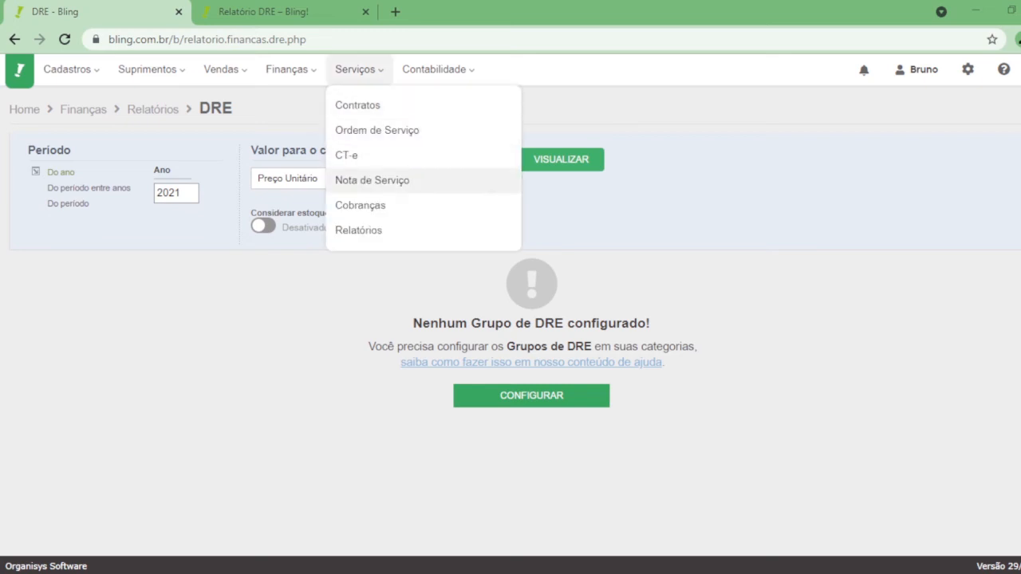
{"action": "left_click", "coordinate": [371, 231]}
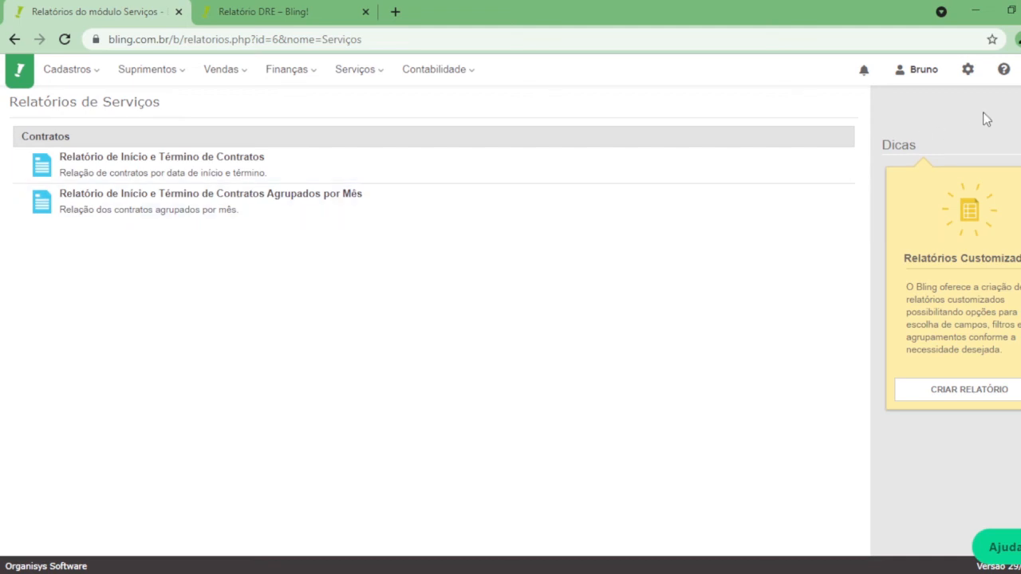
- Open Relatórios customizados from the Sistema section of the general preferences
{"action": "left_click", "coordinate": [967, 70]}
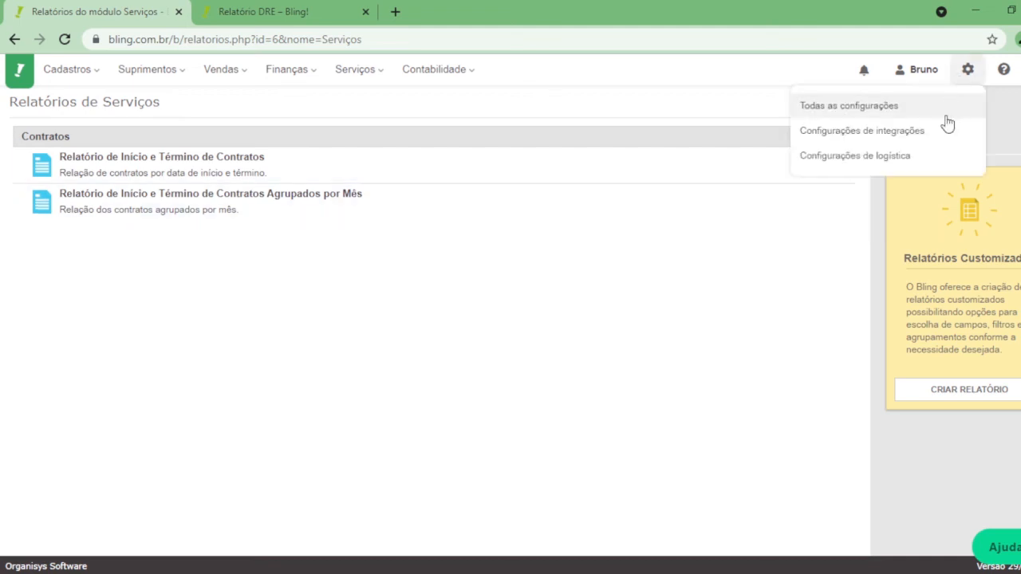
{"action": "left_click", "coordinate": [947, 114]}
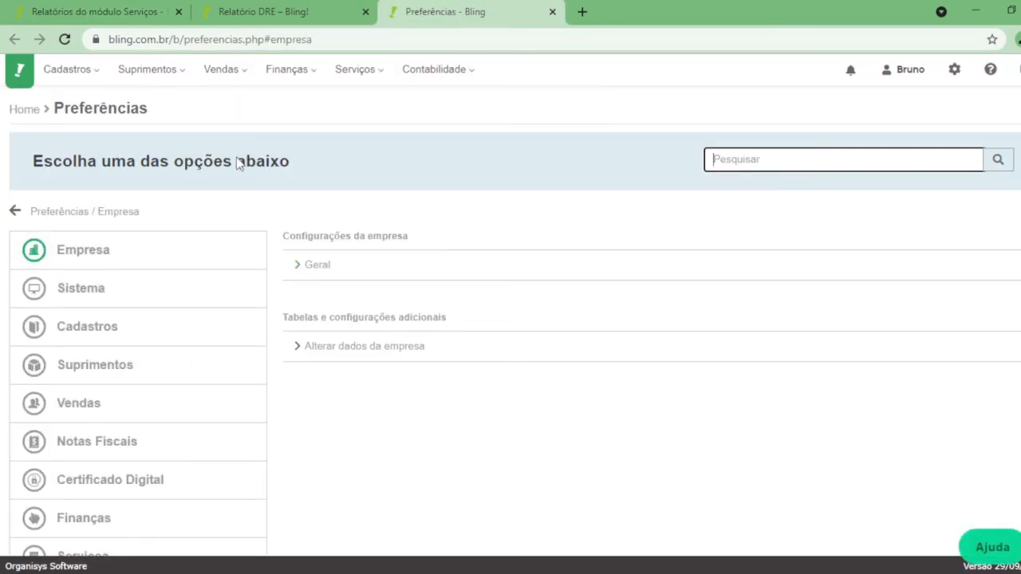
{"action": "left_click", "coordinate": [954, 77]}
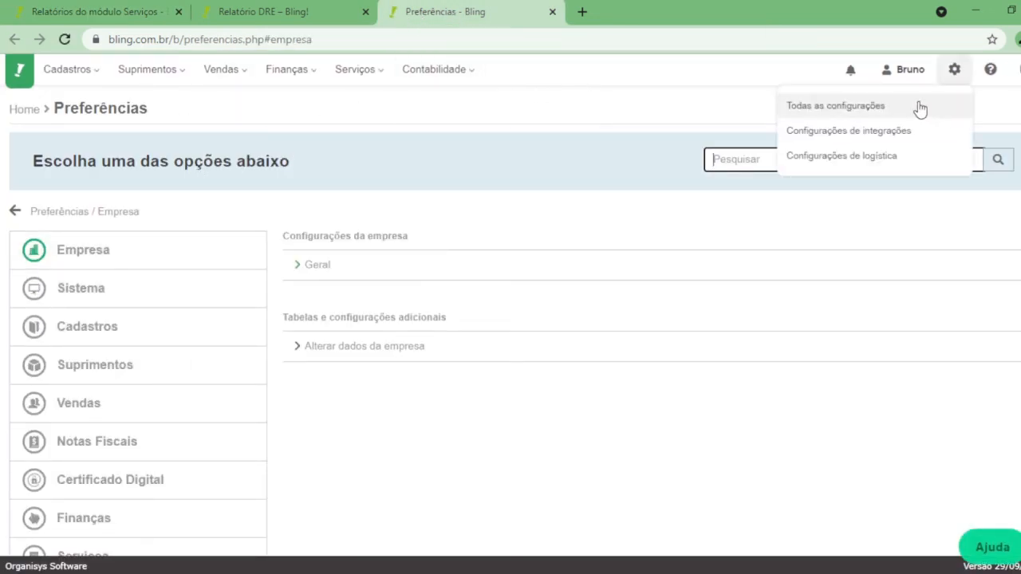
{"action": "left_click", "coordinate": [165, 297]}
{"action": "left_click", "coordinate": [335, 325]}
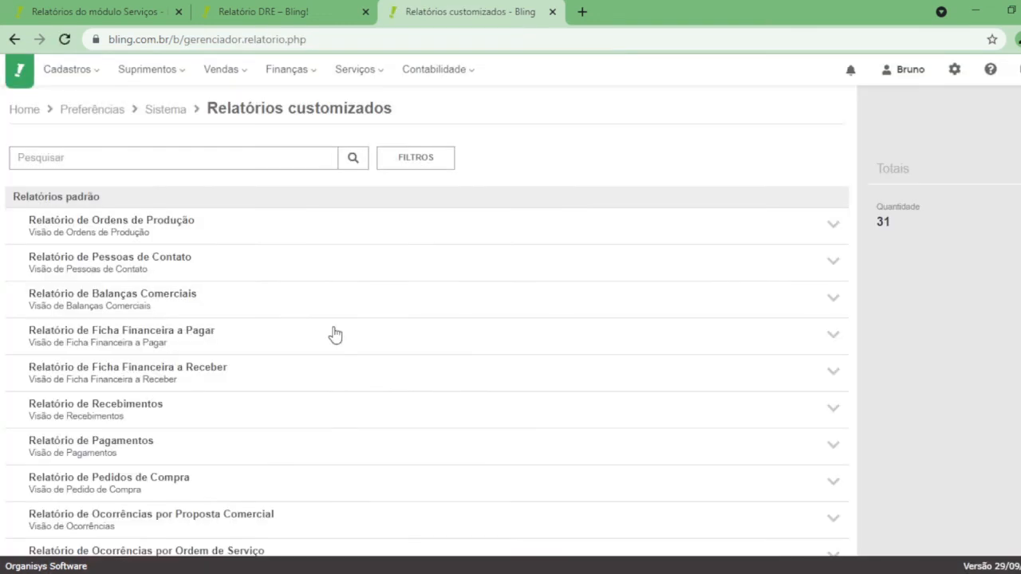
- Filter the customized reports list by the report type Serviços
{"action": "left_click", "coordinate": [423, 158]}
{"action": "left_click", "coordinate": [83, 235]}
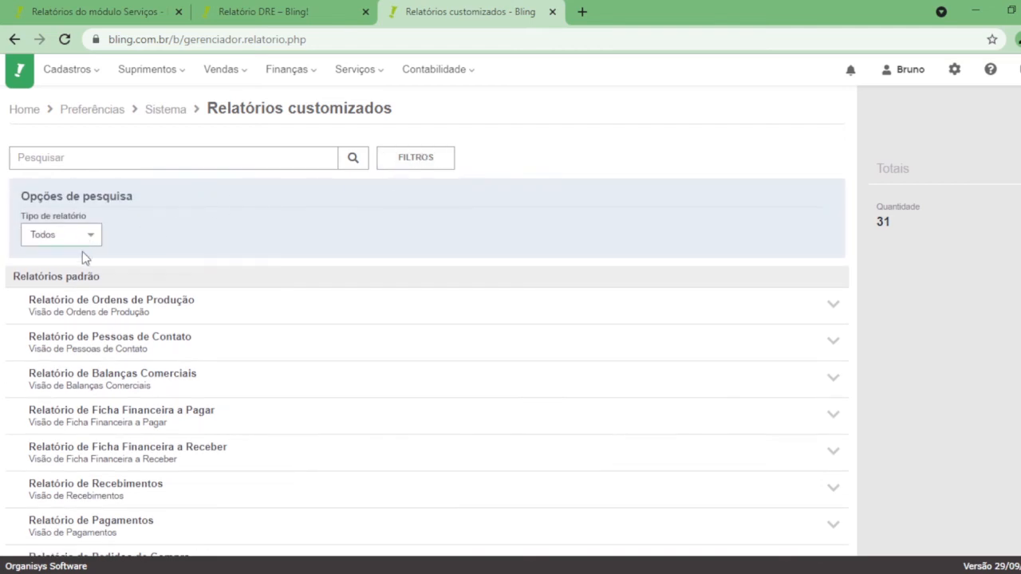
{"action": "left_click", "coordinate": [78, 325]}
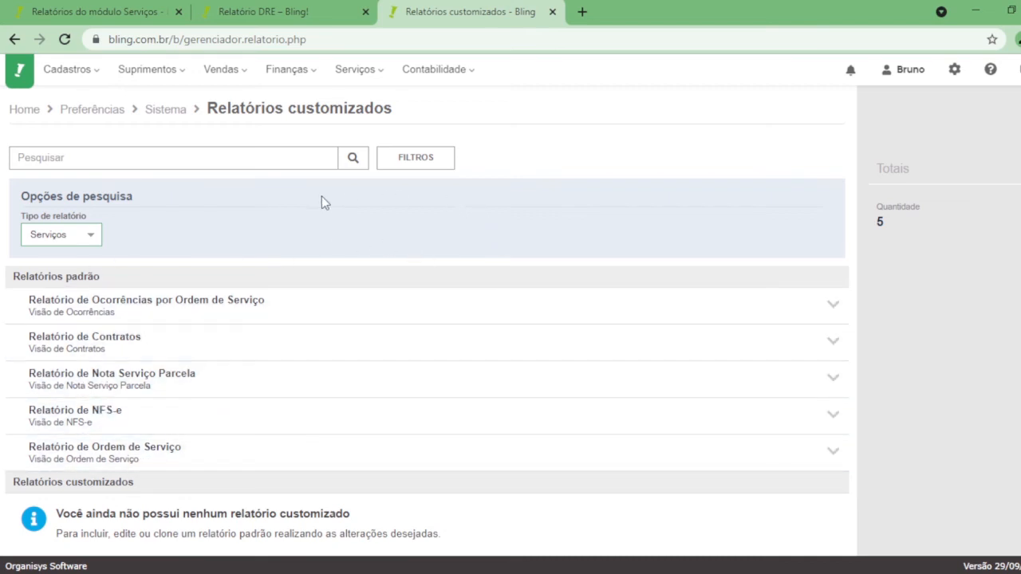
- Close the Relatório DRE article and open the Suprimentos reports page in a new browser tab to review its reports
{"action": "left_click", "coordinate": [275, 14]}
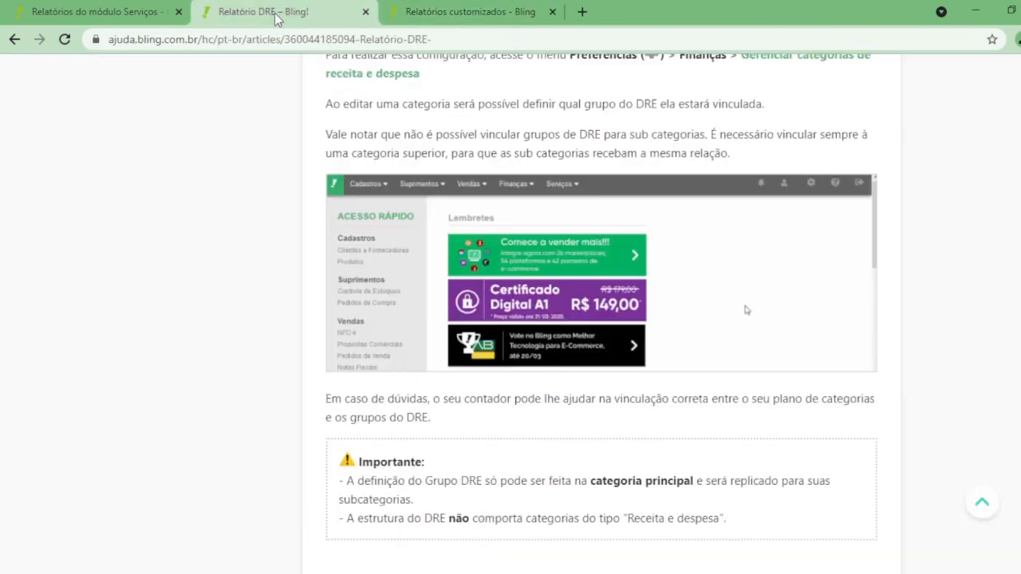
{"action": "left_click", "coordinate": [365, 12]}
{"action": "mouse_move", "coordinate": [168, 76]}
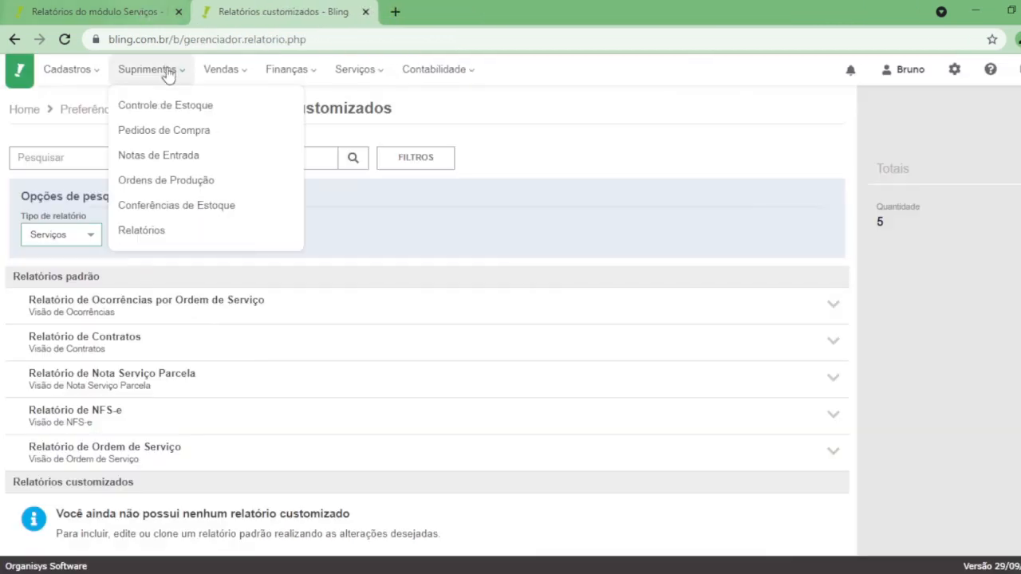
{"action": "left_click", "coordinate": [169, 232]}
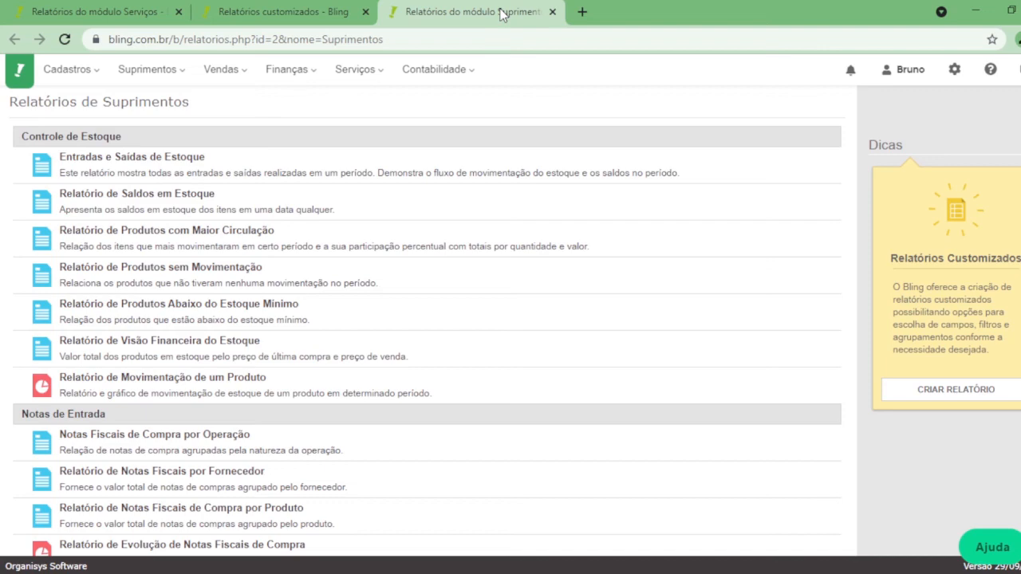
{"action": "scroll", "coordinate": [212, 167], "scroll_direction": "down", "scroll_amount": 2}
{"action": "scroll", "coordinate": [212, 167], "scroll_direction": "up", "scroll_amount": 2}
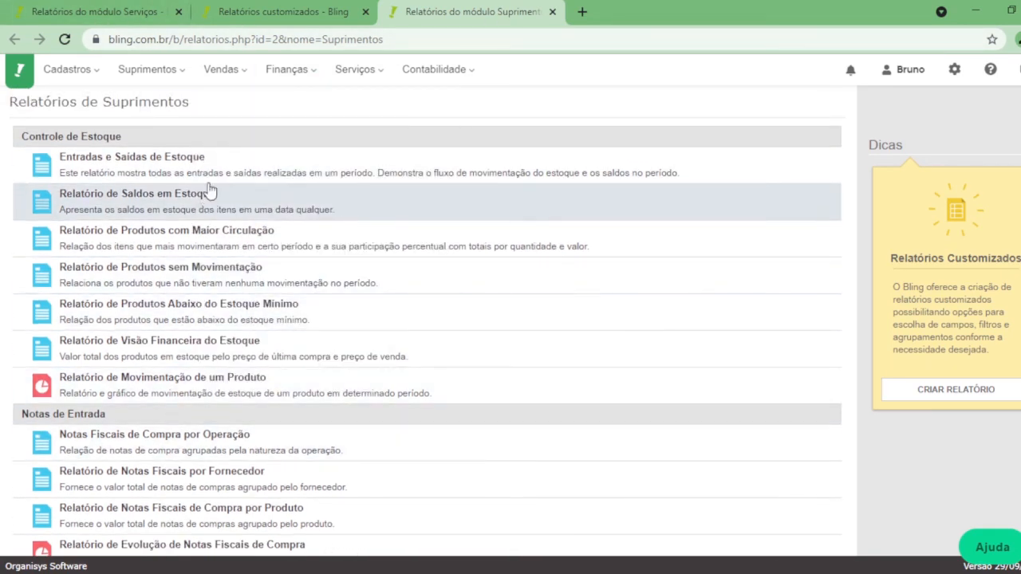
- Filter the customized reports list by the type Suprimentos and go back to the Suprimentos reports page
{"action": "left_click_drag", "start_coordinate": [287, 17], "coordinate": [471, 14]}
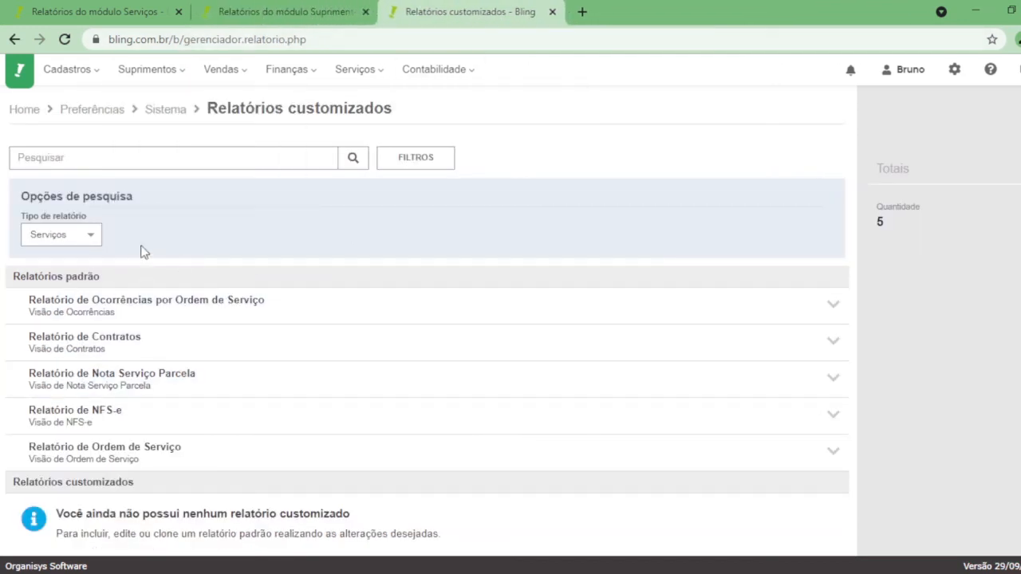
{"action": "left_click", "coordinate": [74, 283]}
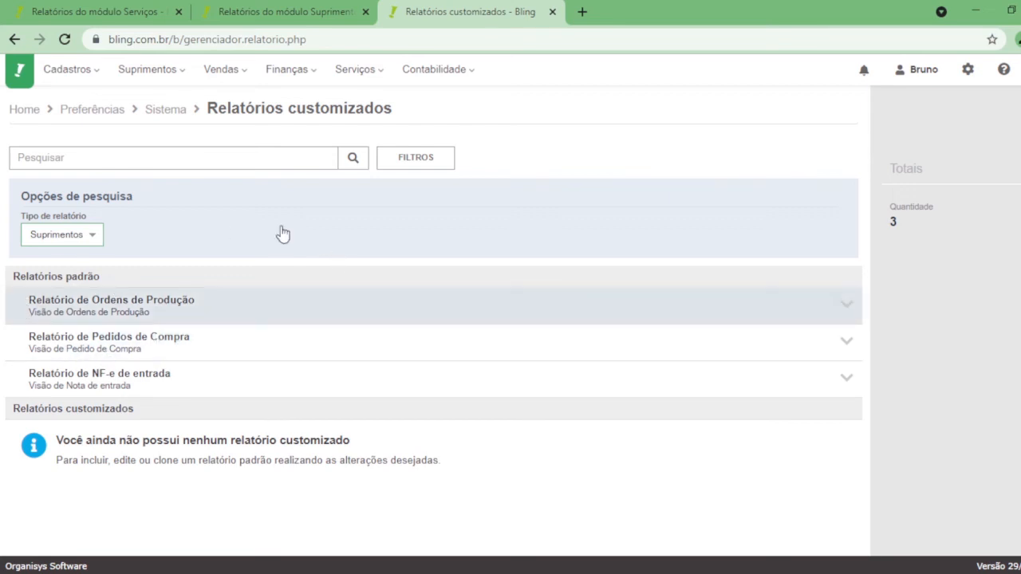
{"action": "left_click", "coordinate": [265, 12]}
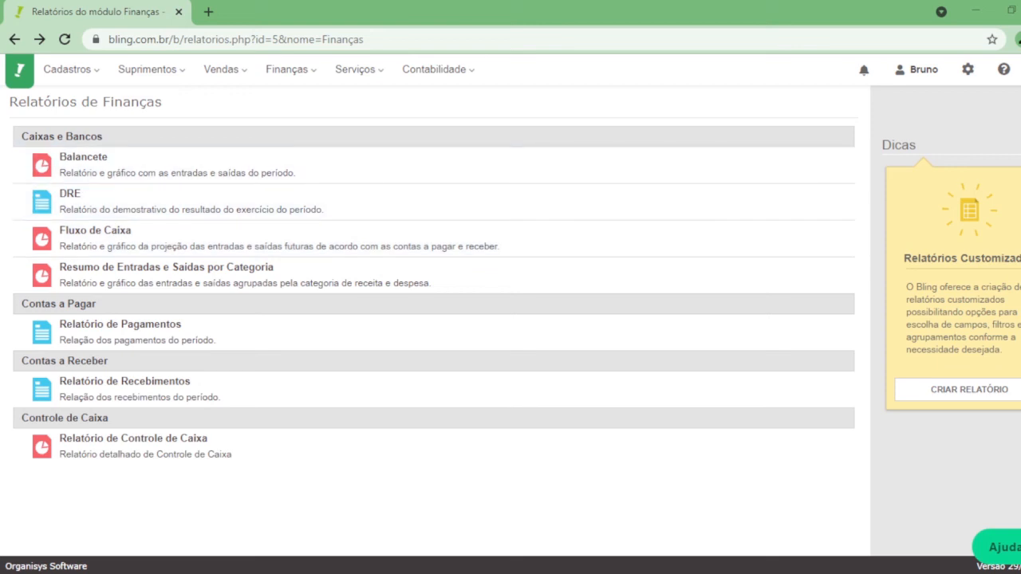
- Open the Vendas reports page and look through its standard and customized reports
{"action": "mouse_move", "coordinate": [224, 69]}
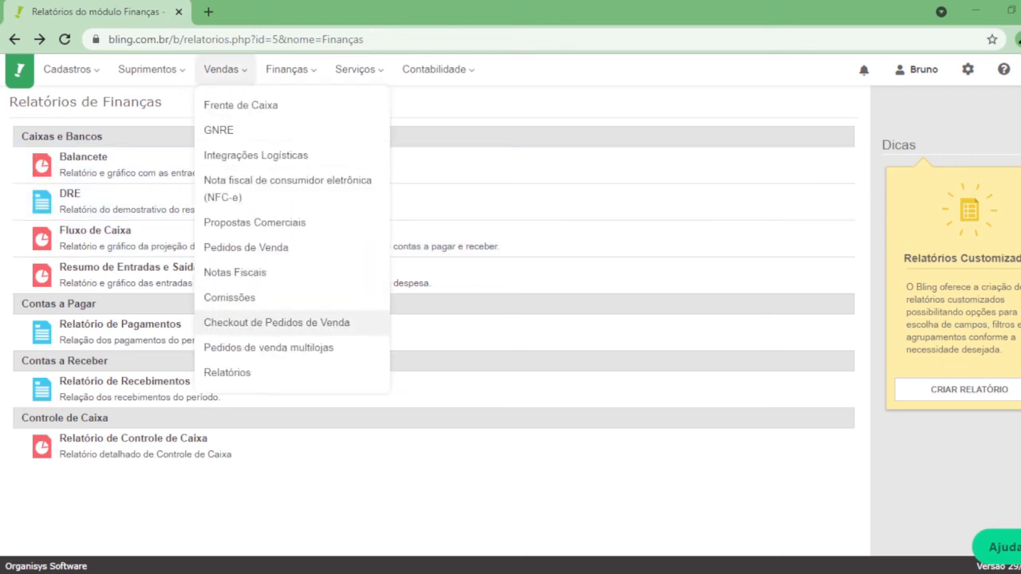
{"action": "left_click", "coordinate": [253, 373]}
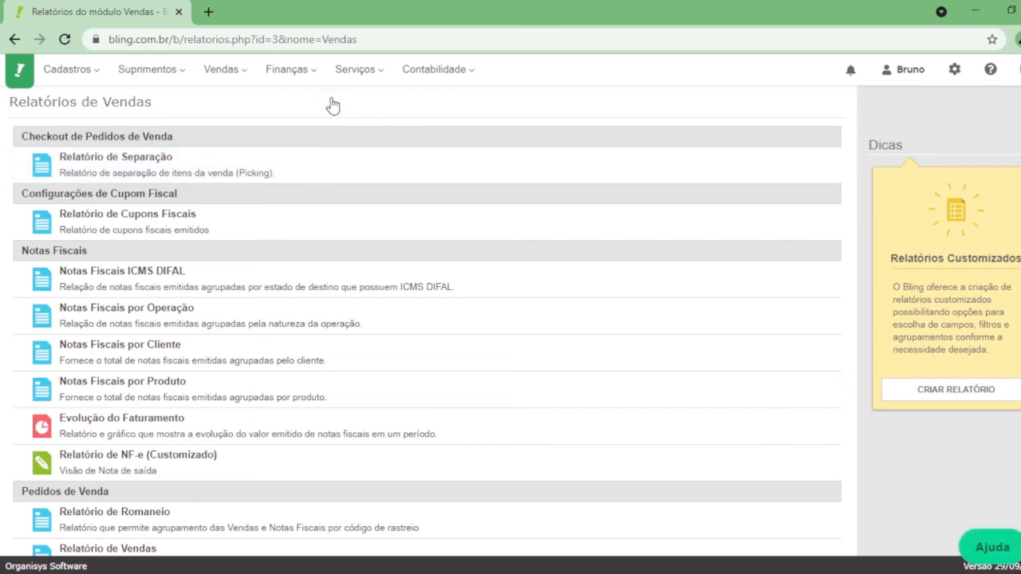
{"action": "scroll", "coordinate": [333, 137], "scroll_direction": "down", "scroll_amount": 1}
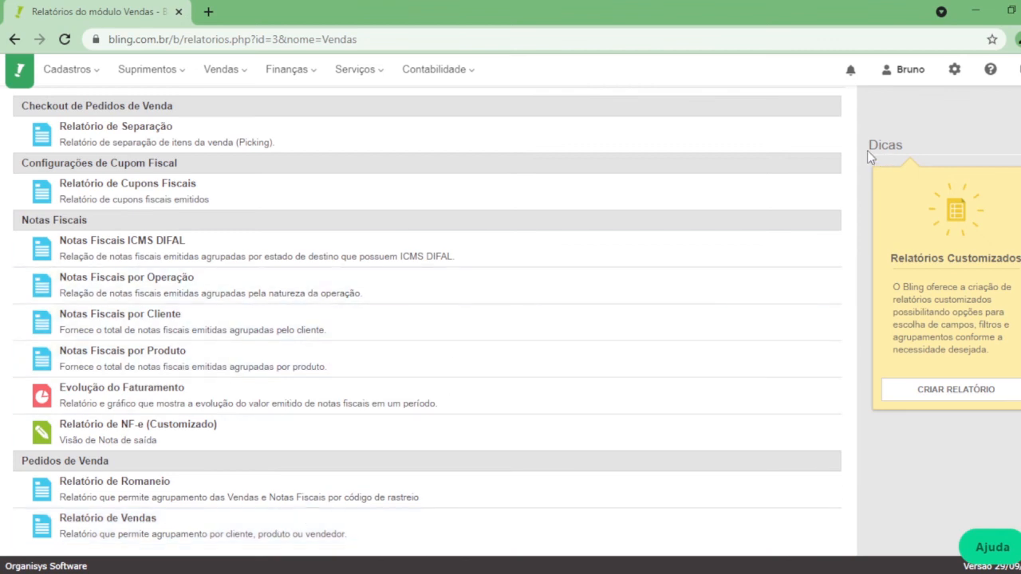
- Open Usuários e usuário API from the Sistema preferences and open the Teste user's record
{"action": "left_click", "coordinate": [954, 70]}
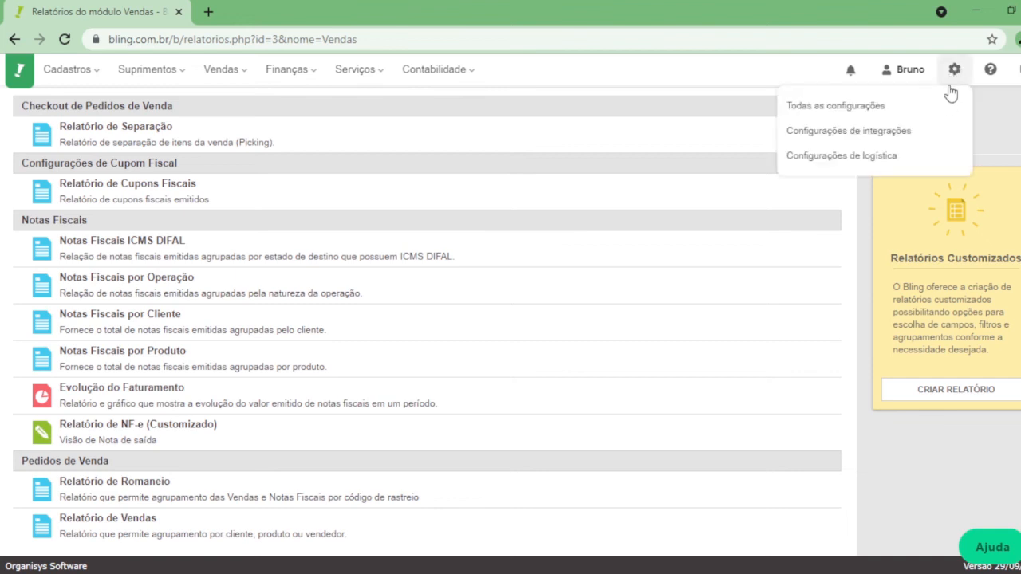
{"action": "left_click", "coordinate": [946, 105]}
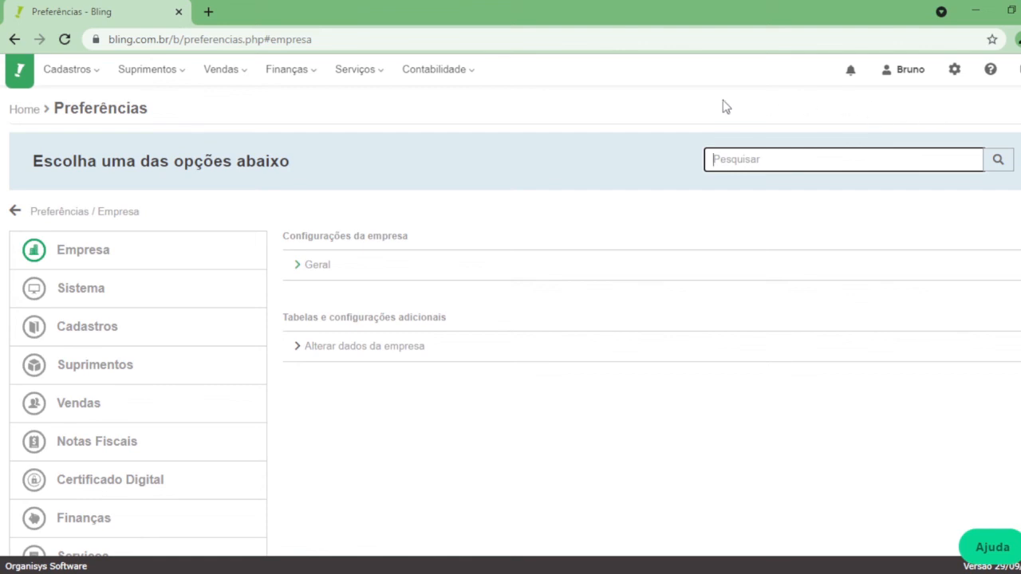
{"action": "left_click", "coordinate": [130, 288]}
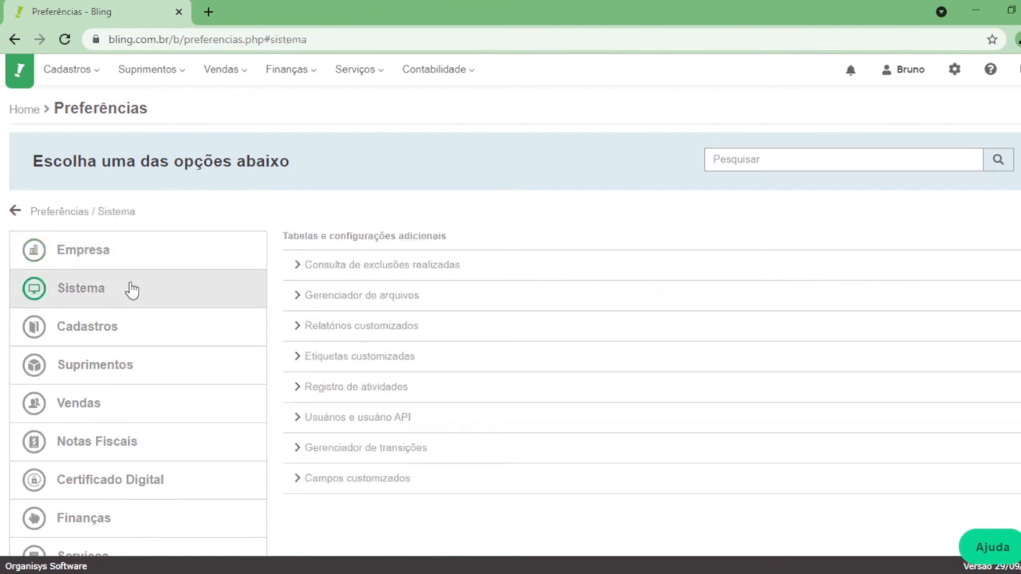
{"action": "left_click", "coordinate": [397, 415]}
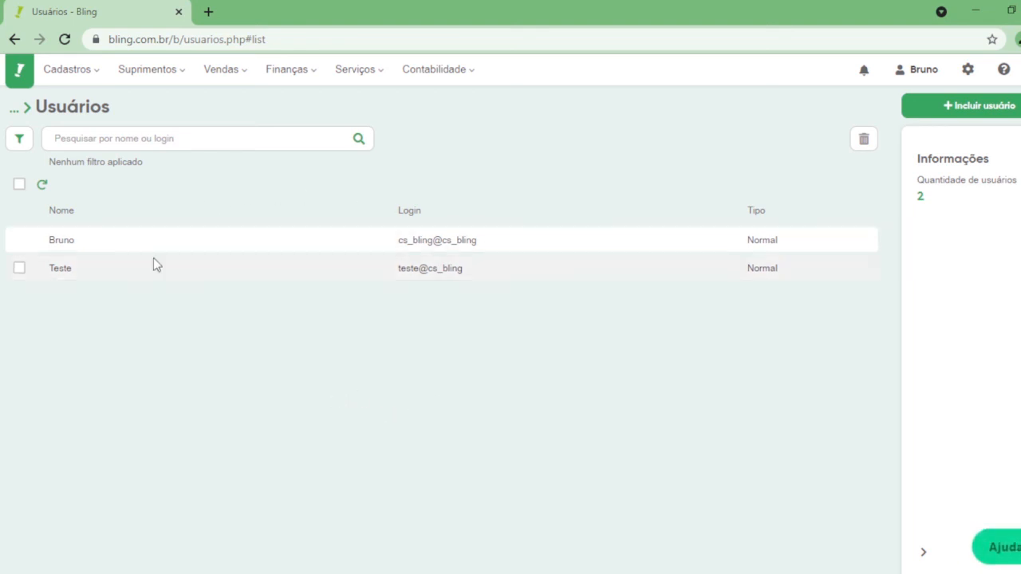
{"action": "left_click", "coordinate": [152, 275]}
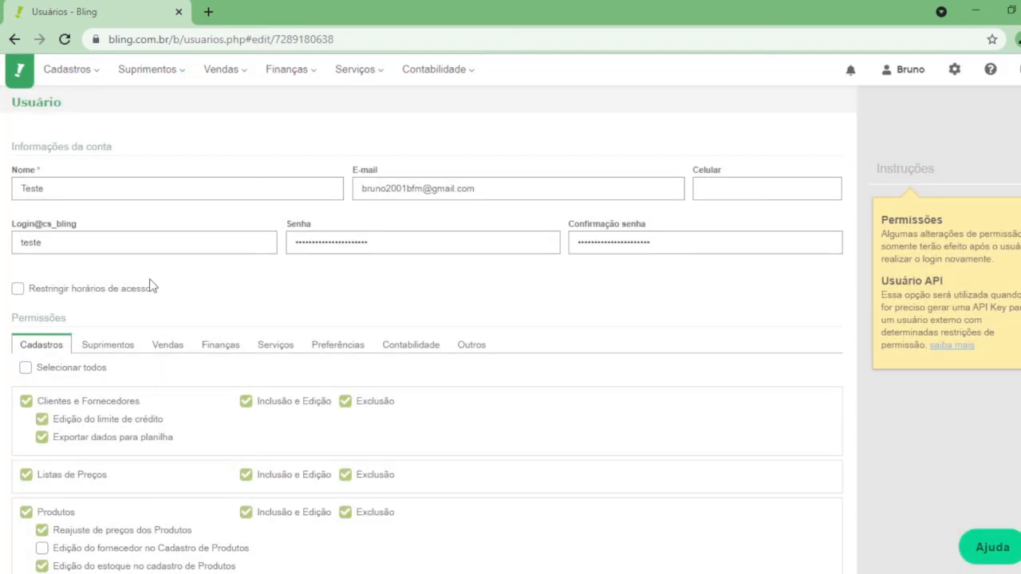
- Compare the Relatório de preço de produtos permission under Cadastros with the Cadastros reports page opened in a new browser tab
{"action": "scroll", "coordinate": [166, 246], "scroll_direction": "down", "scroll_amount": 2}
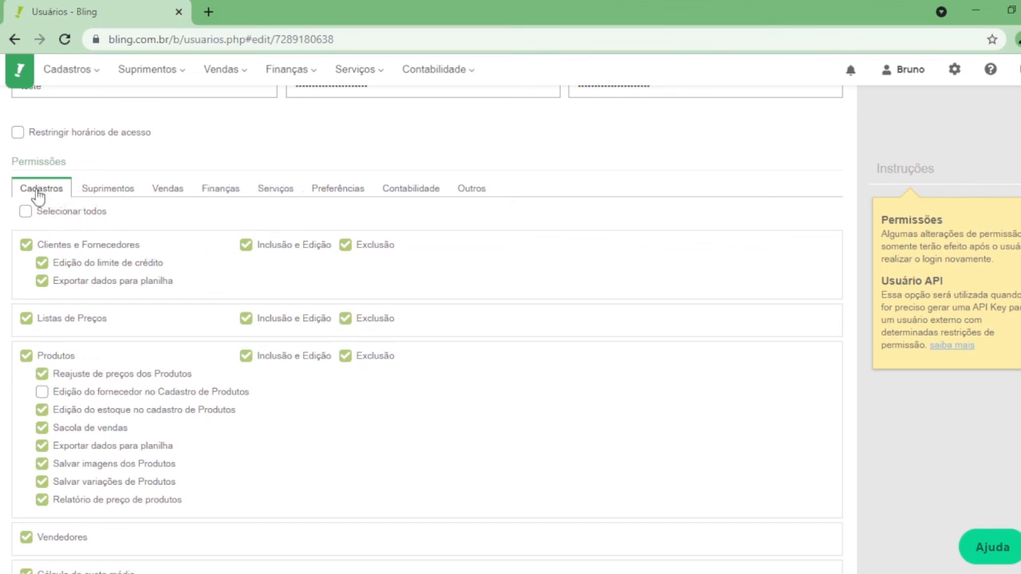
{"action": "left_click_drag", "start_coordinate": [178, 509], "coordinate": [49, 509]}
{"action": "scroll", "coordinate": [131, 276], "scroll_direction": "up", "scroll_amount": 2}
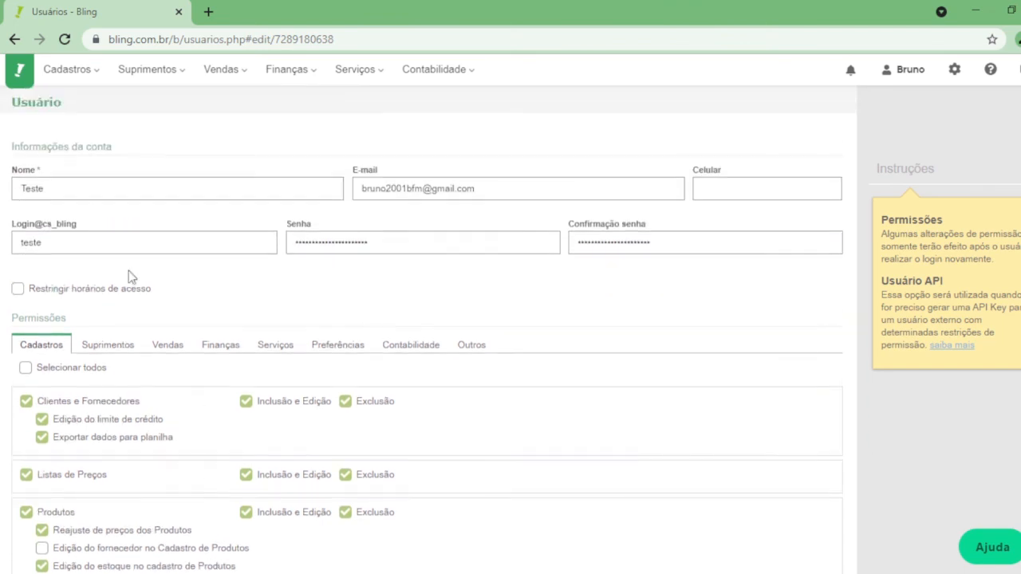
{"action": "left_click", "coordinate": [70, 69]}
{"action": "middle_click", "coordinate": [64, 203]}
{"action": "left_click", "coordinate": [257, 11]}
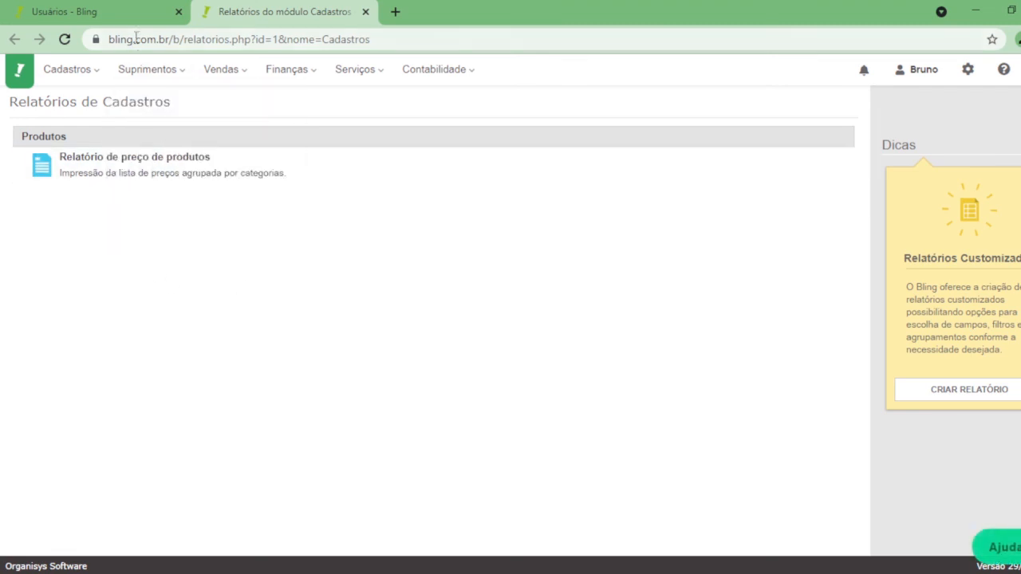
{"action": "left_click", "coordinate": [120, 11]}
{"action": "scroll", "coordinate": [335, 383], "scroll_direction": "down", "scroll_amount": 2}
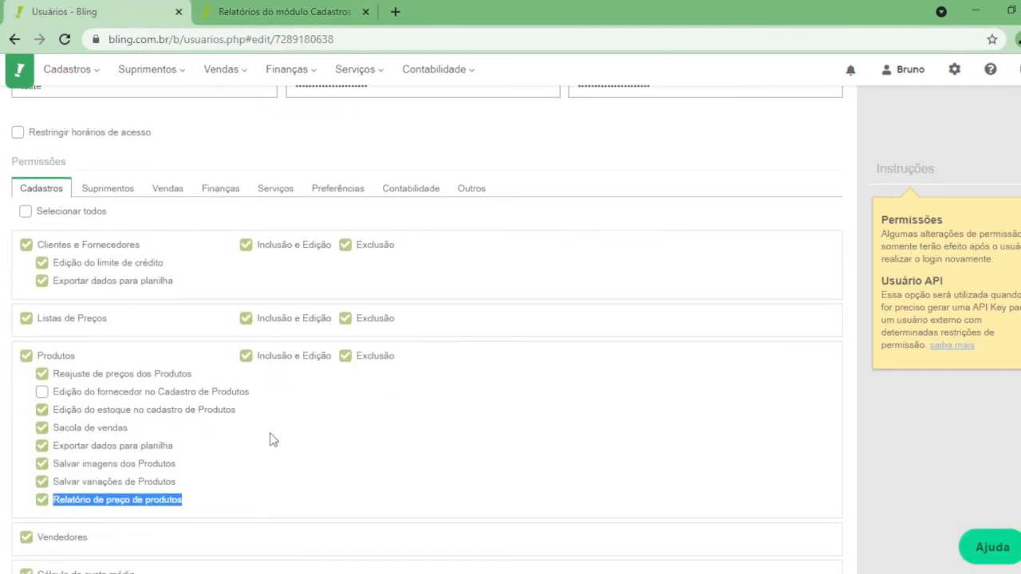
- Show the user's Suprimentos permissions and compare the Controle de Estoque report permissions with the Suprimentos reports page
{"action": "left_click", "coordinate": [108, 189]}
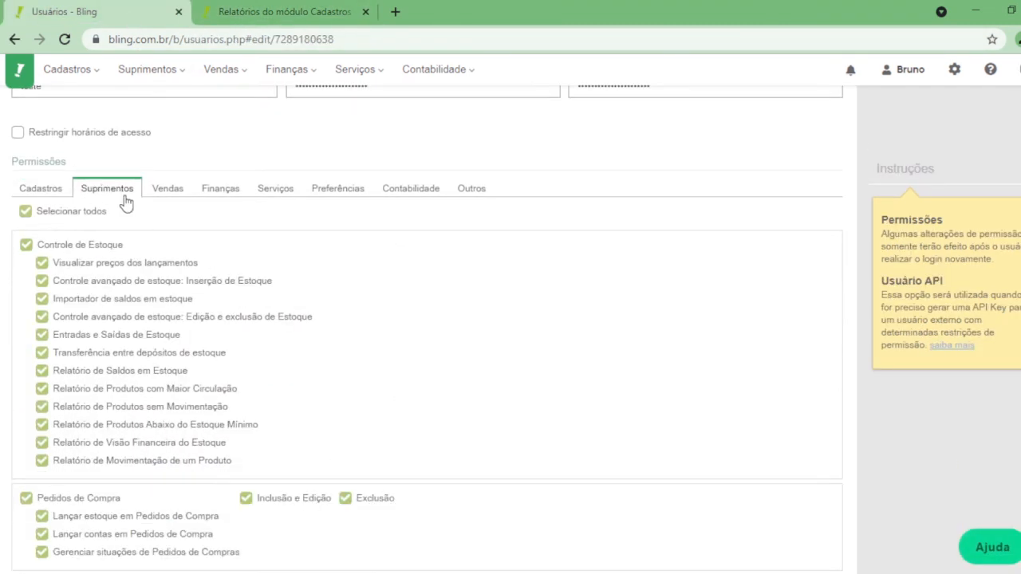
{"action": "left_click_drag", "start_coordinate": [247, 470], "coordinate": [51, 378]}
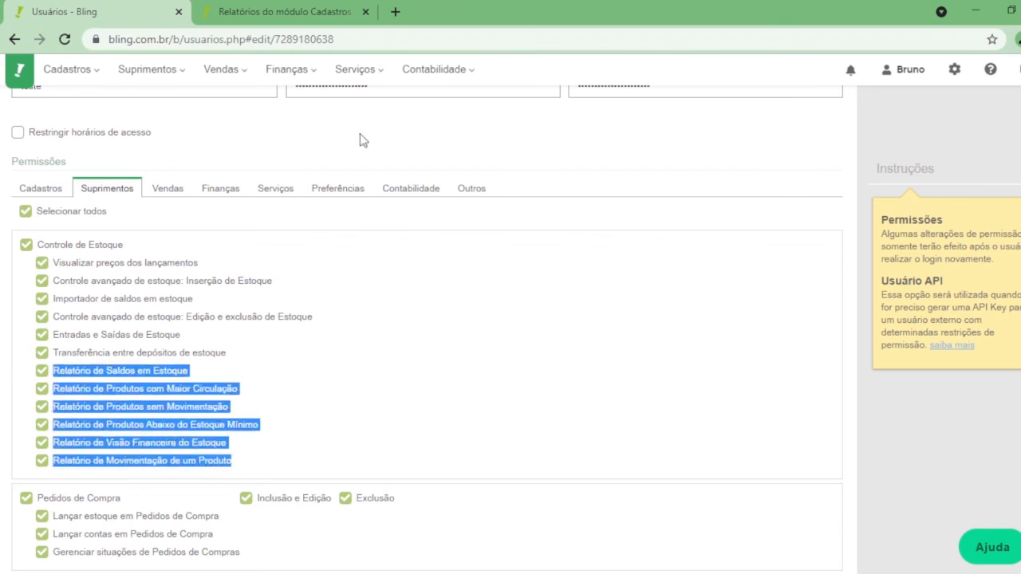
{"action": "left_click", "coordinate": [315, 12]}
{"action": "mouse_move", "coordinate": [164, 76]}
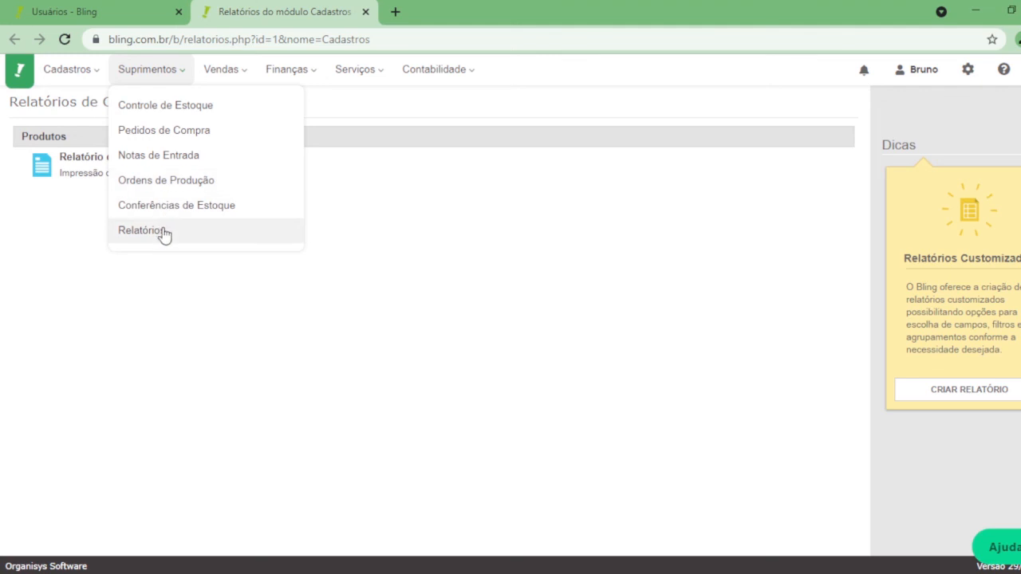
{"action": "left_click", "coordinate": [164, 231]}
{"action": "left_click", "coordinate": [131, 8]}
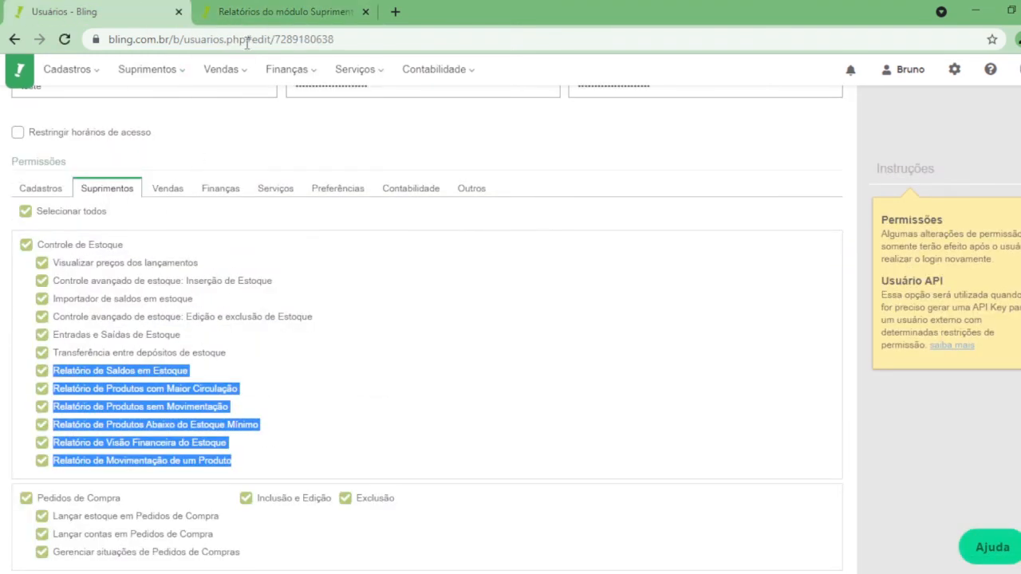
{"action": "left_click", "coordinate": [267, 12]}
{"action": "left_click", "coordinate": [120, 12]}
{"action": "mouse_move", "coordinate": [147, 70]}
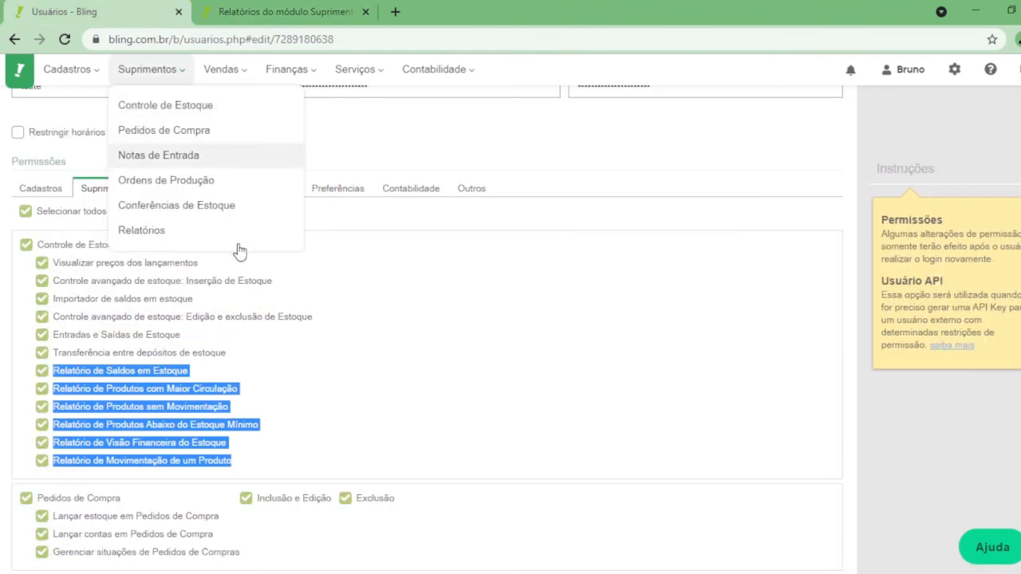
- Highlight the Notas de Entrada report permissions and compare them with the Notas de Entrada section of the Suprimentos reports page
{"action": "scroll", "coordinate": [239, 251], "scroll_direction": "down", "scroll_amount": 3}
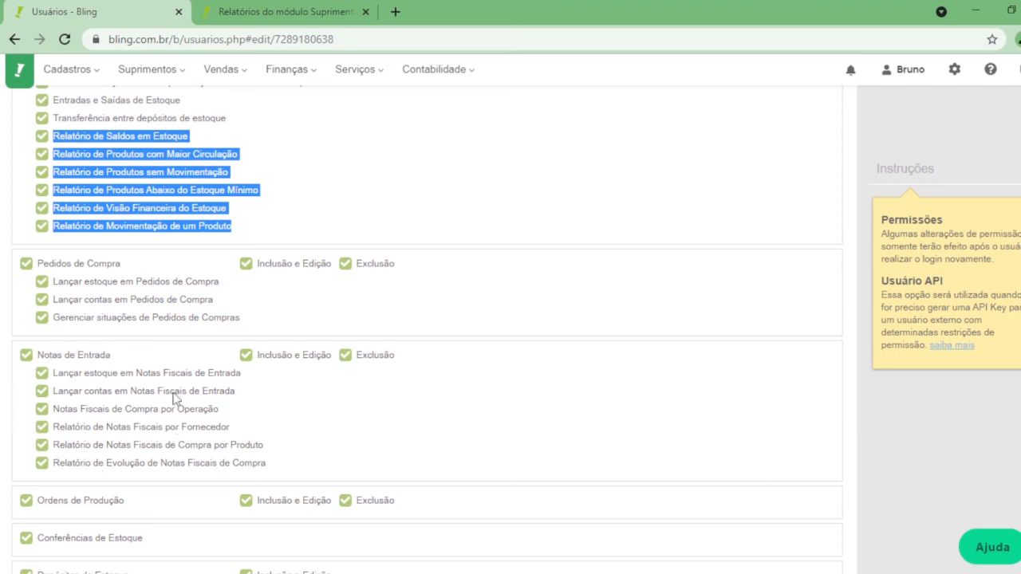
{"action": "left_click_drag", "start_coordinate": [268, 469], "coordinate": [77, 404]}
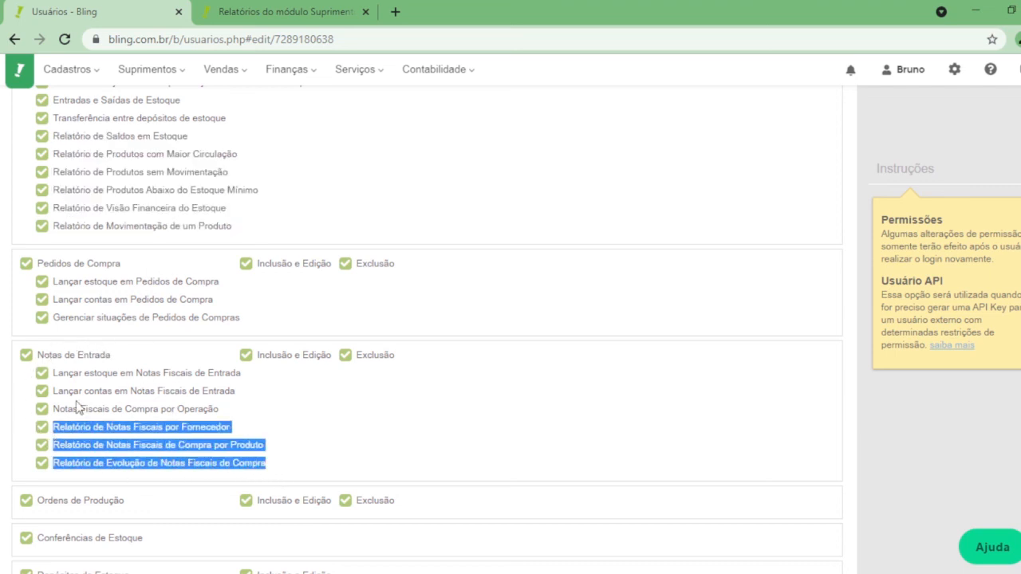
{"action": "left_click", "coordinate": [260, 11]}
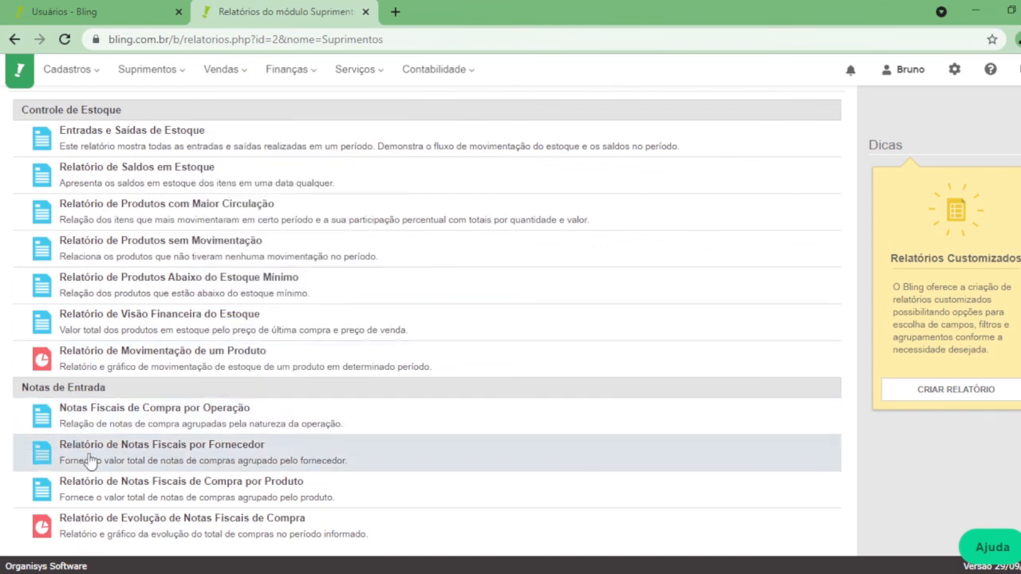
{"action": "left_click", "coordinate": [112, 11]}
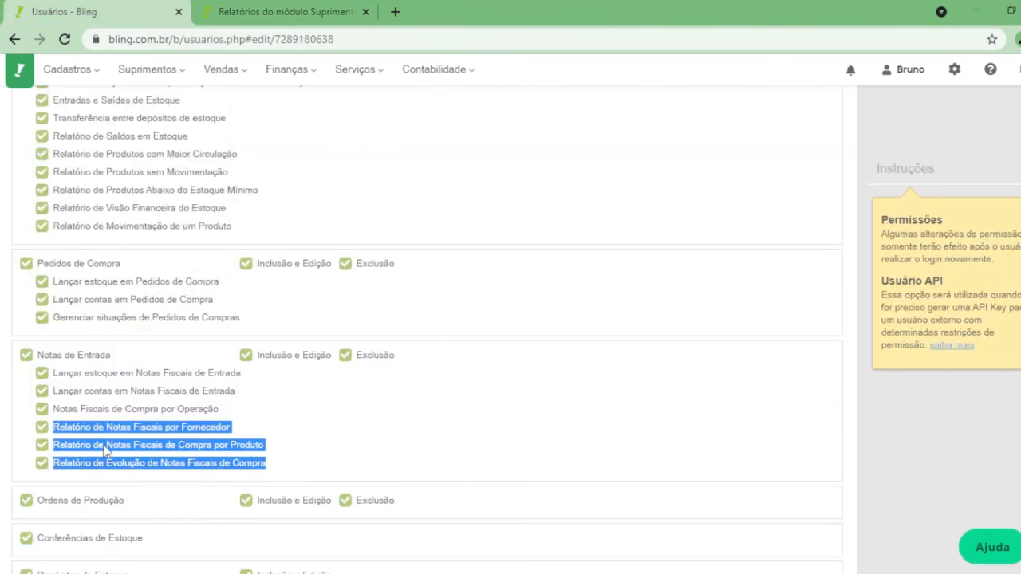
{"action": "scroll", "coordinate": [513, 335], "scroll_direction": "down", "scroll_amount": 2}
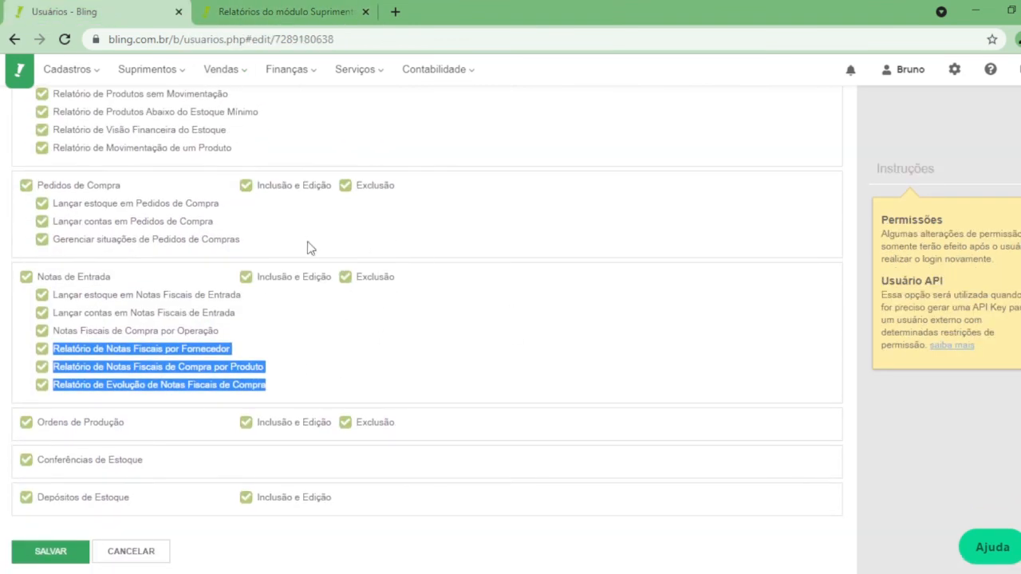
{"action": "scroll", "coordinate": [295, 230], "scroll_direction": "up", "scroll_amount": 3}
- Close the user record's browser tab, open the help center manuals and search for "relatório"
{"action": "key", "text": "ctrl+w"}
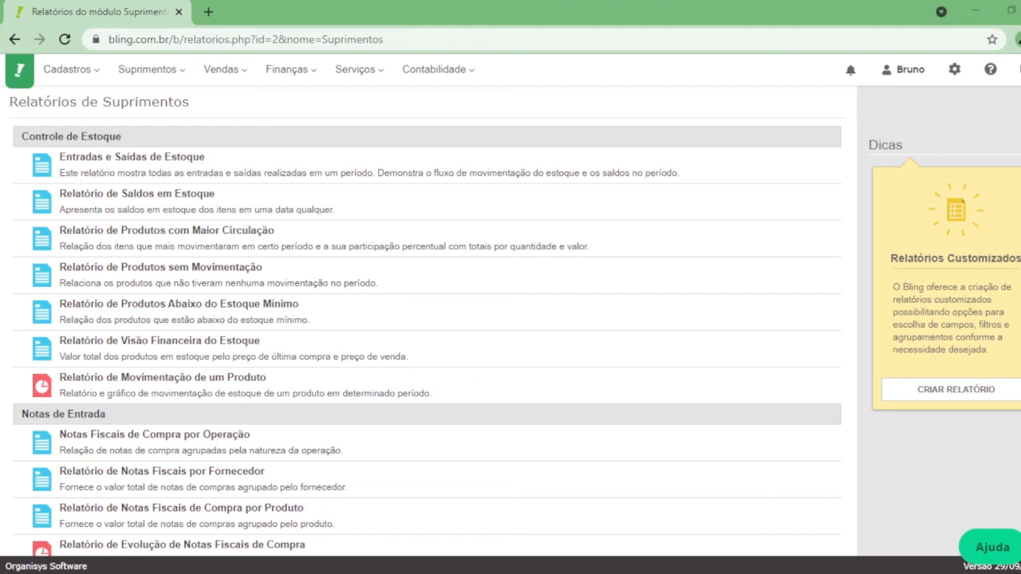
{"action": "mouse_move", "coordinate": [990, 70]}
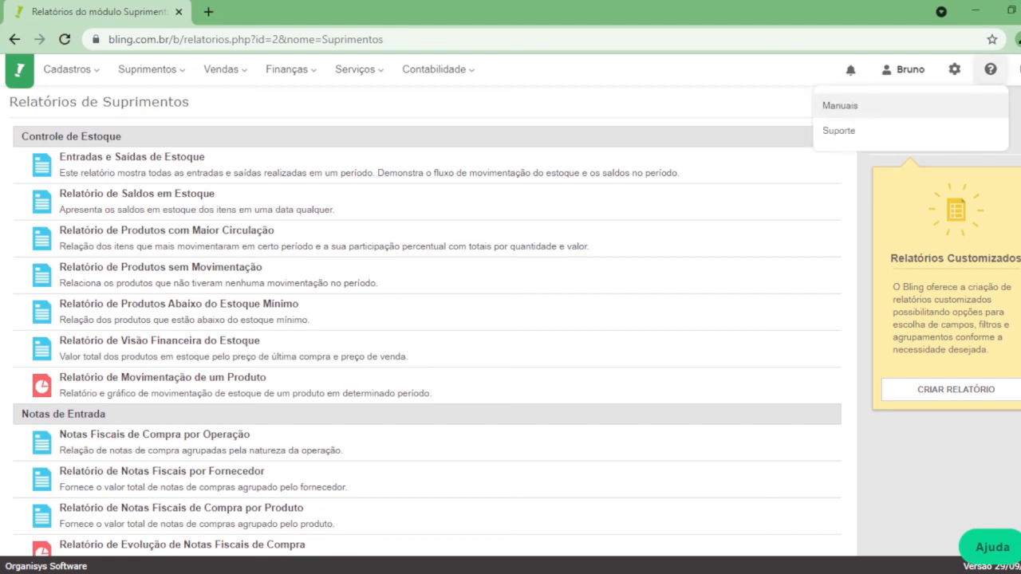
{"action": "left_click", "coordinate": [980, 108]}
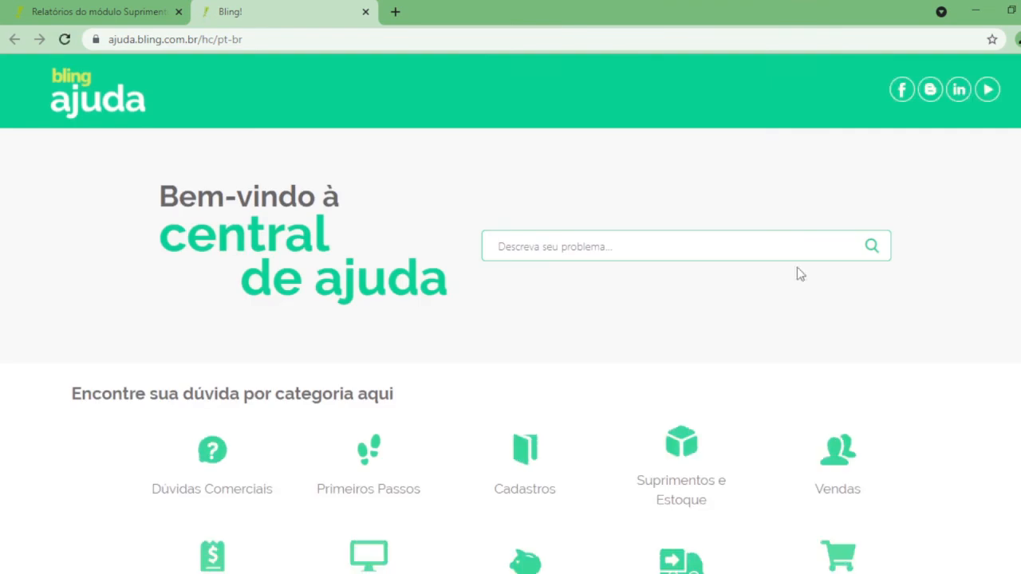
{"action": "type", "text": "relatorio"}
{"action": "key", "text": "Return"}
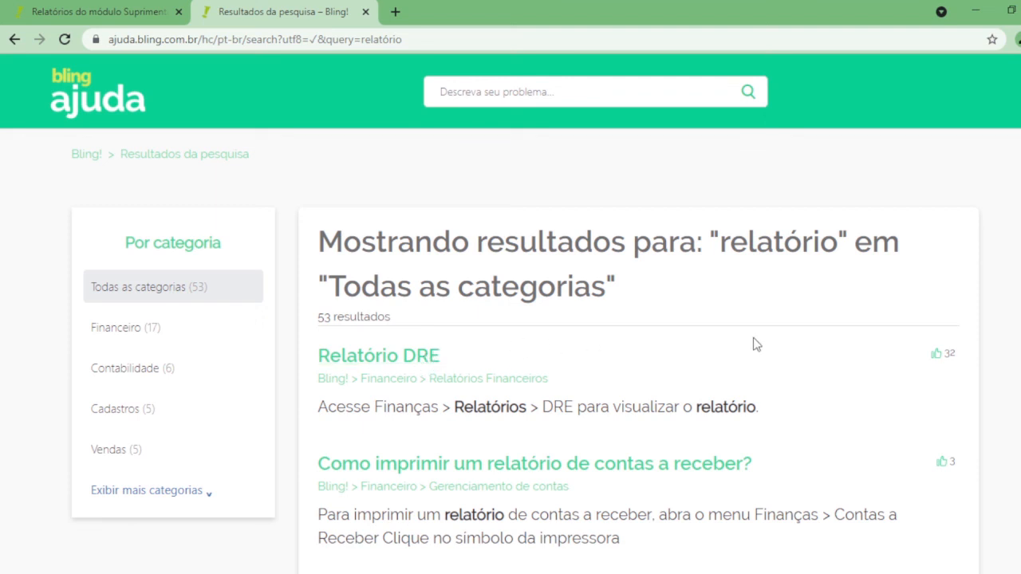
- Review the help center results for "relatório" as far as "Como criar um relatório customizado", and return to the Suprimentos reports browser tab
{"action": "scroll", "coordinate": [756, 344], "scroll_direction": "down", "scroll_amount": 2}
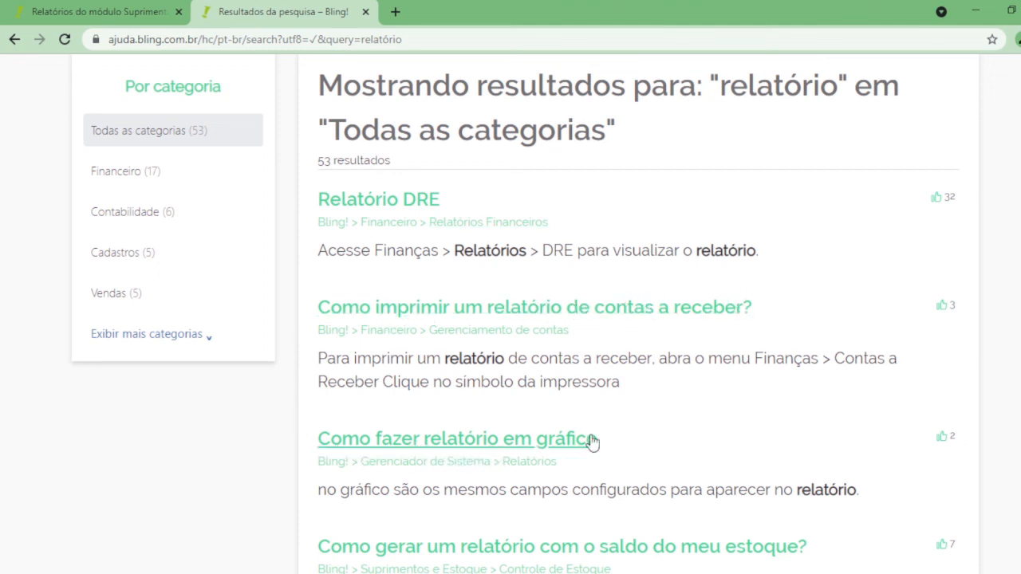
{"action": "scroll", "coordinate": [127, 265], "scroll_direction": "down", "scroll_amount": 2}
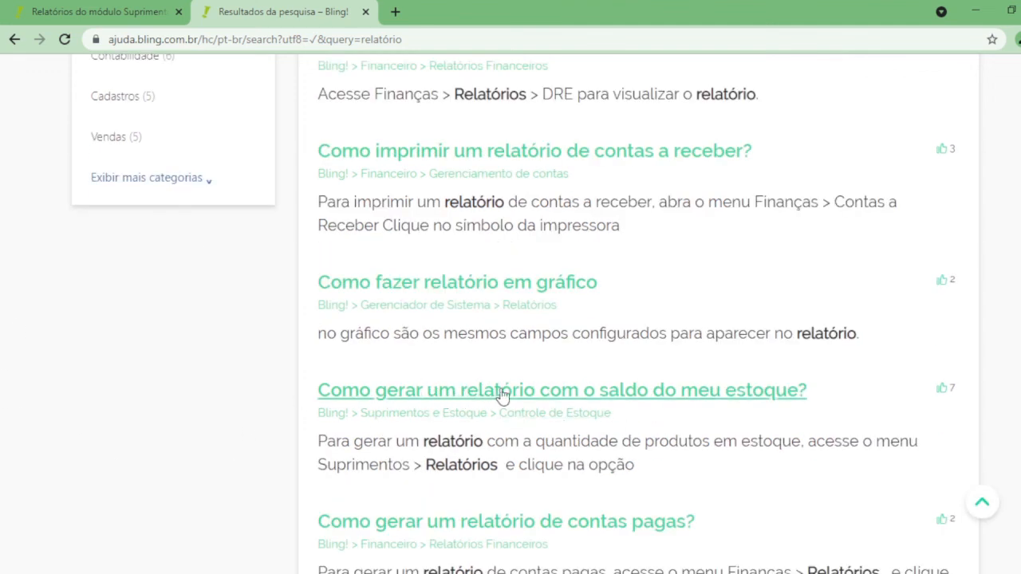
{"action": "scroll", "coordinate": [111, 400], "scroll_direction": "down", "scroll_amount": 2}
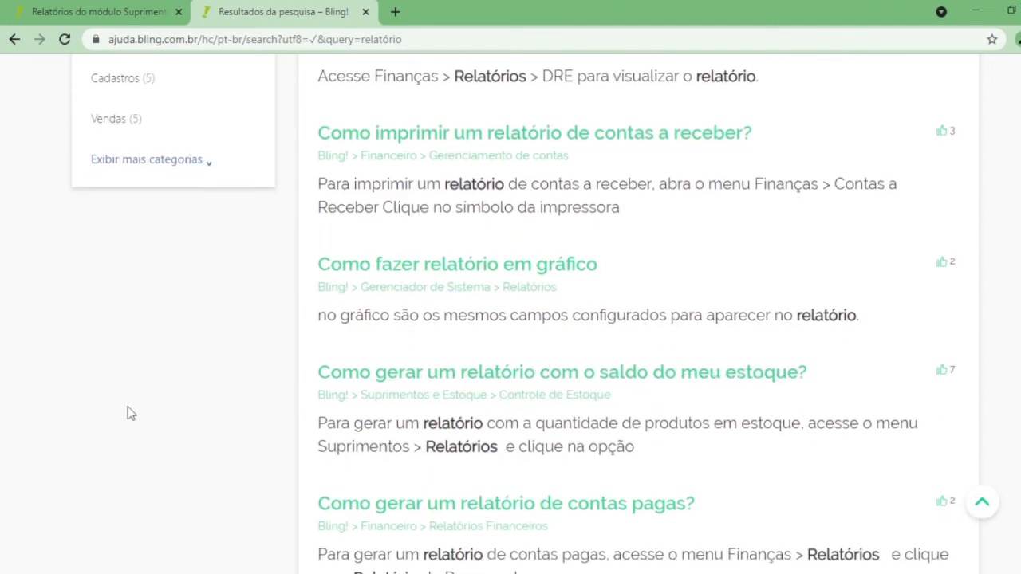
{"action": "scroll", "coordinate": [108, 385], "scroll_direction": "down", "scroll_amount": 2}
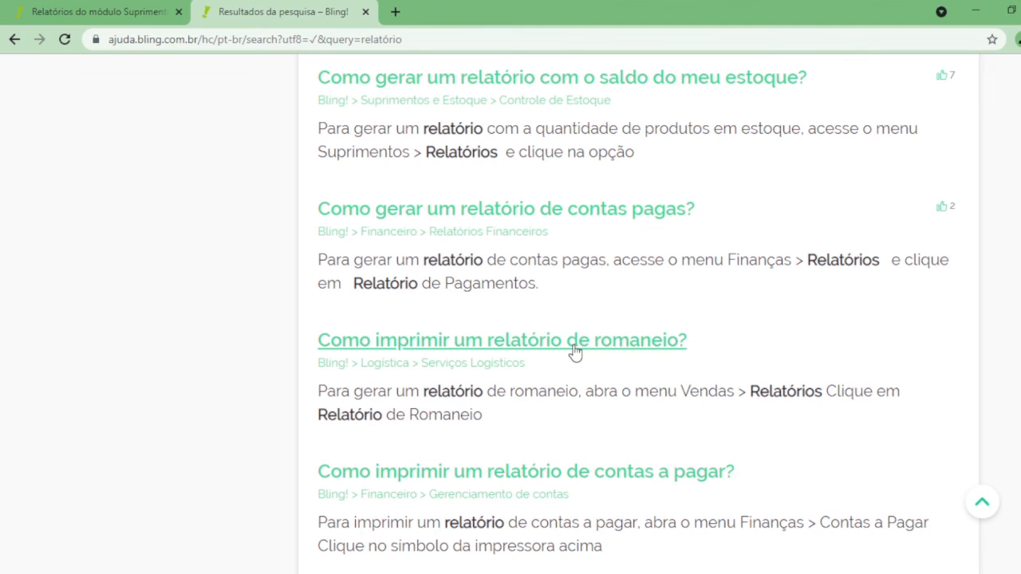
{"action": "scroll", "coordinate": [576, 319], "scroll_direction": "down", "scroll_amount": 3}
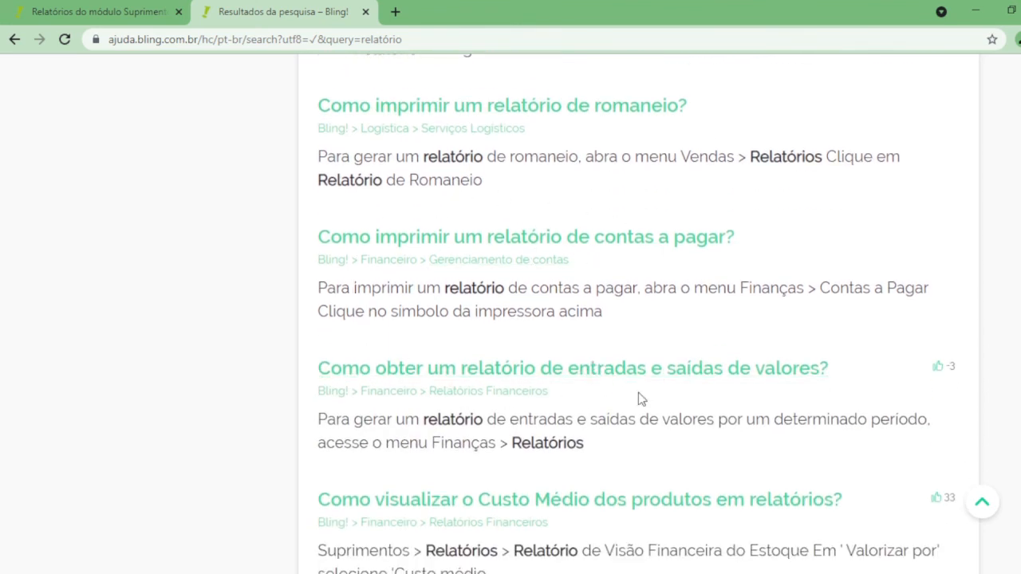
{"action": "scroll", "coordinate": [647, 383], "scroll_direction": "down", "scroll_amount": 2}
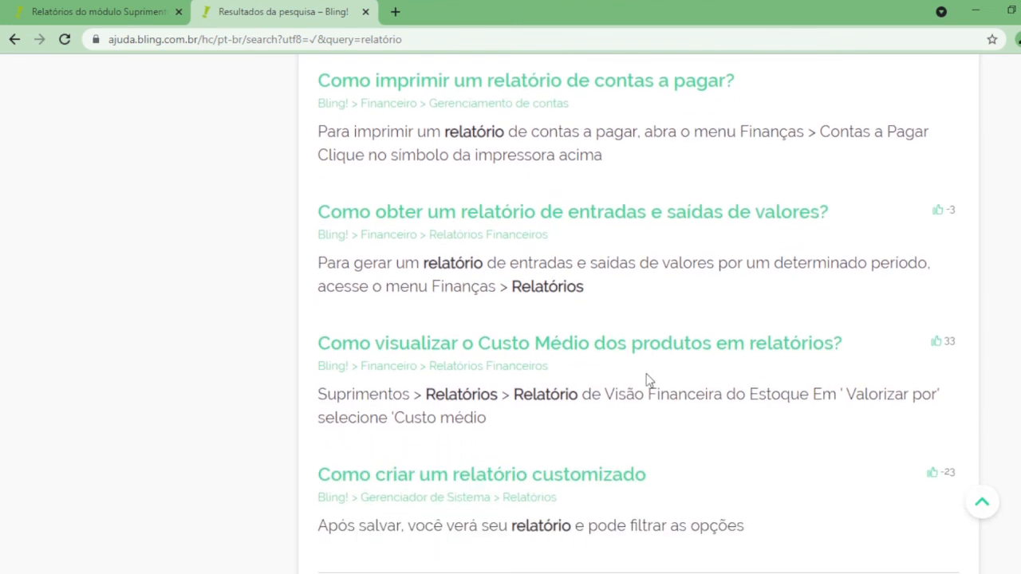
{"action": "left_click", "coordinate": [110, 20]}
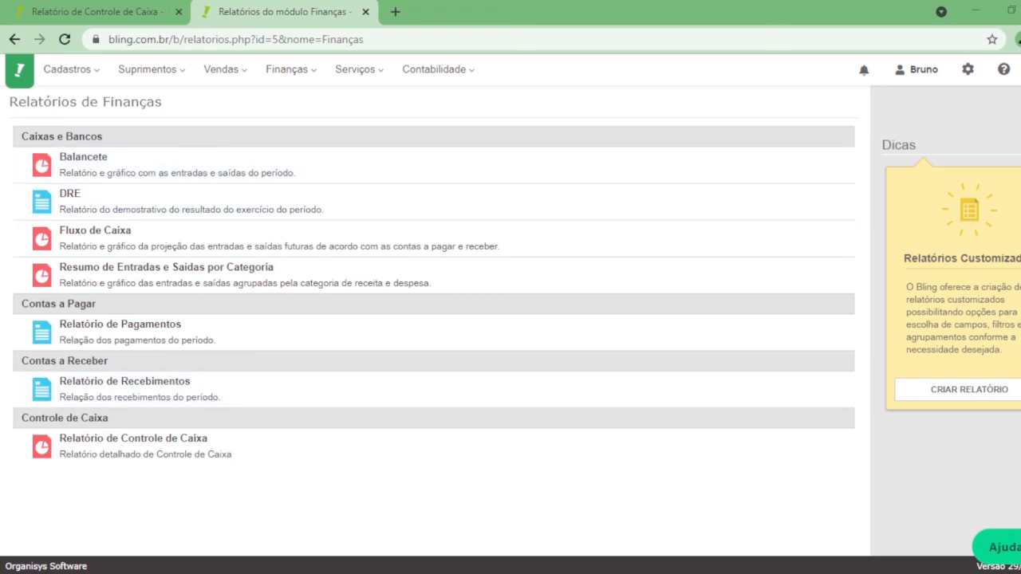
- Highlight the Caixas e Bancos and Controle de Caixa headings on the Finanças reports page and point out Frente de Caixa under Vendas
{"action": "left_click_drag", "start_coordinate": [20, 137], "coordinate": [106, 138]}
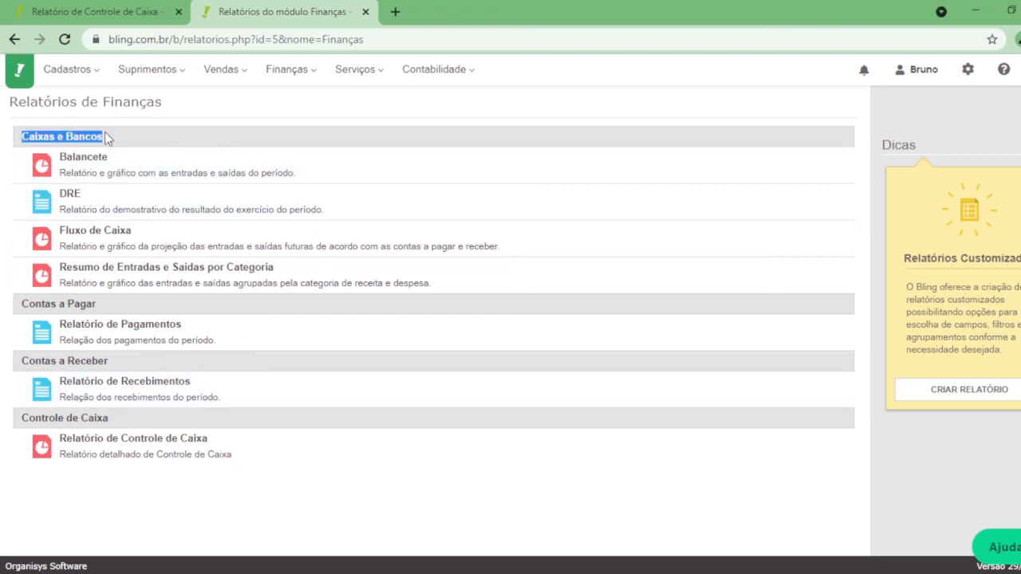
{"action": "left_click_drag", "start_coordinate": [22, 418], "coordinate": [109, 414]}
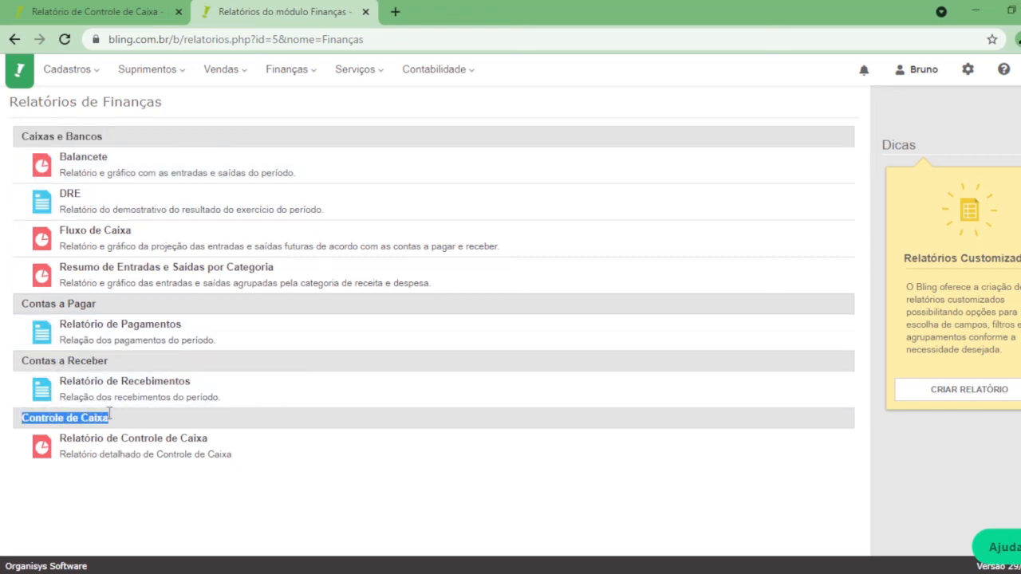
{"action": "left_click", "coordinate": [253, 106]}
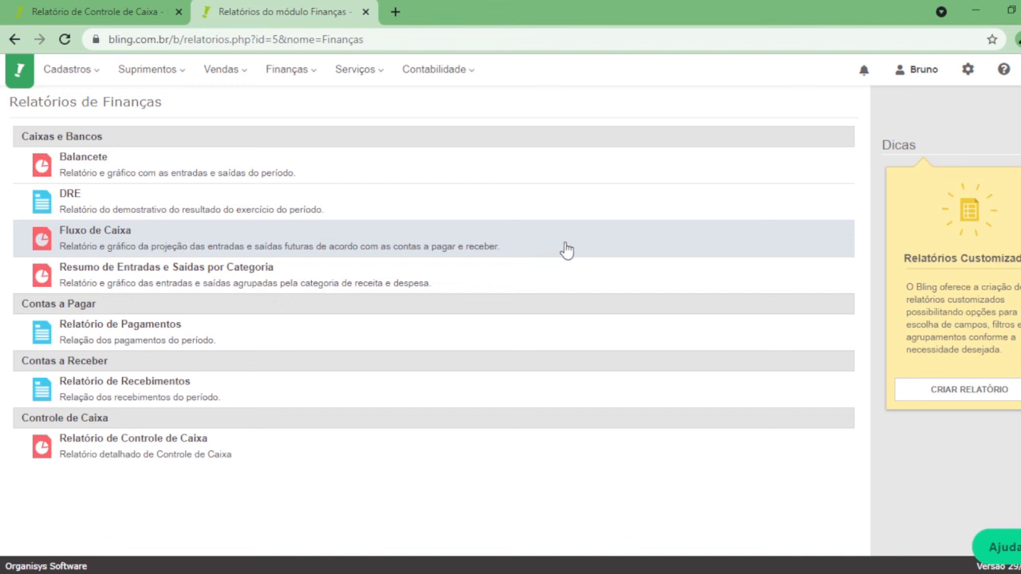
{"action": "mouse_move", "coordinate": [232, 73]}
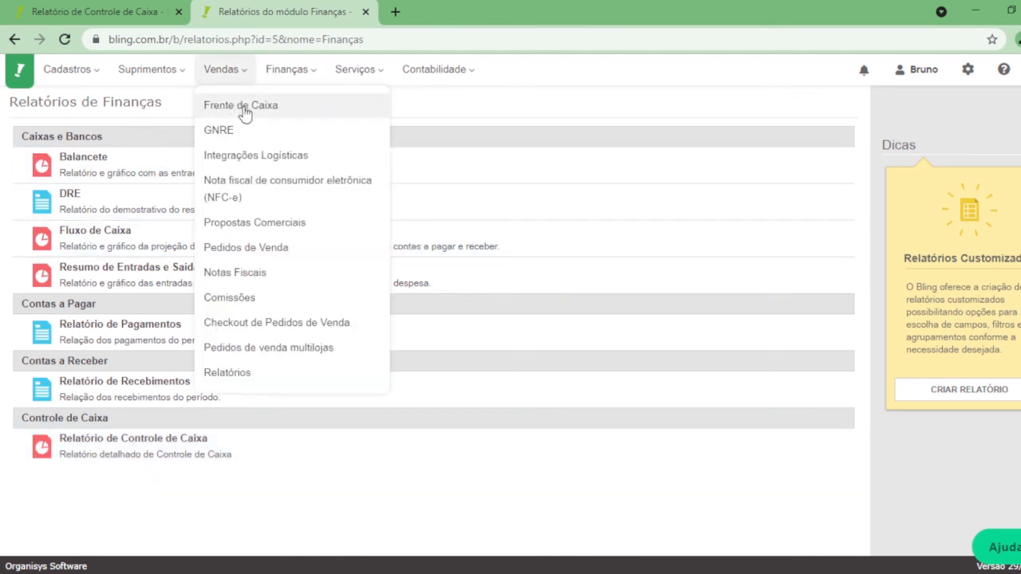
- Open the Relatório de Controle de Caixa from the Finanças reports and review the generated 11/2020 report in the other browser tab
{"action": "left_click", "coordinate": [134, 7]}
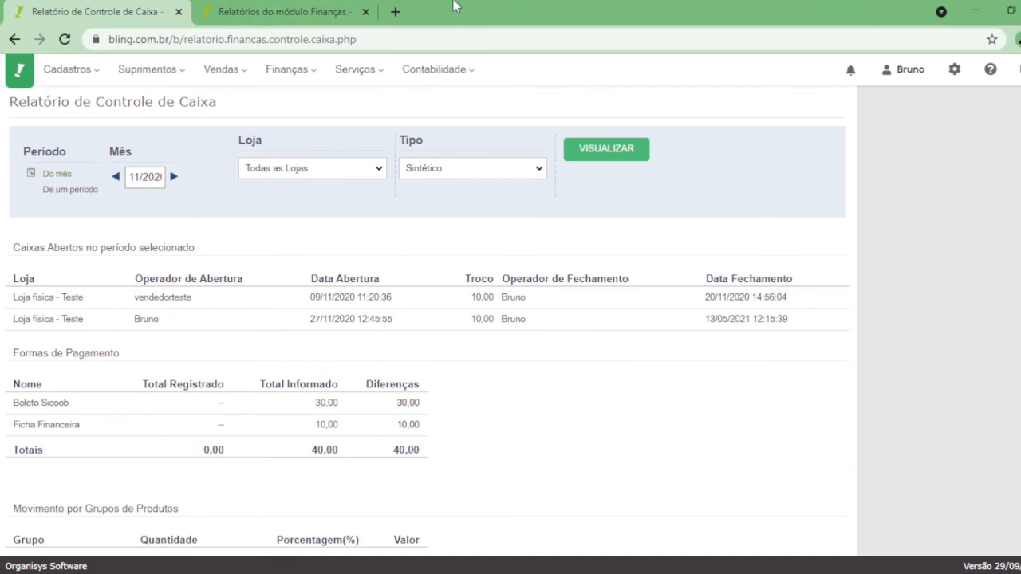
{"action": "left_click", "coordinate": [319, 9]}
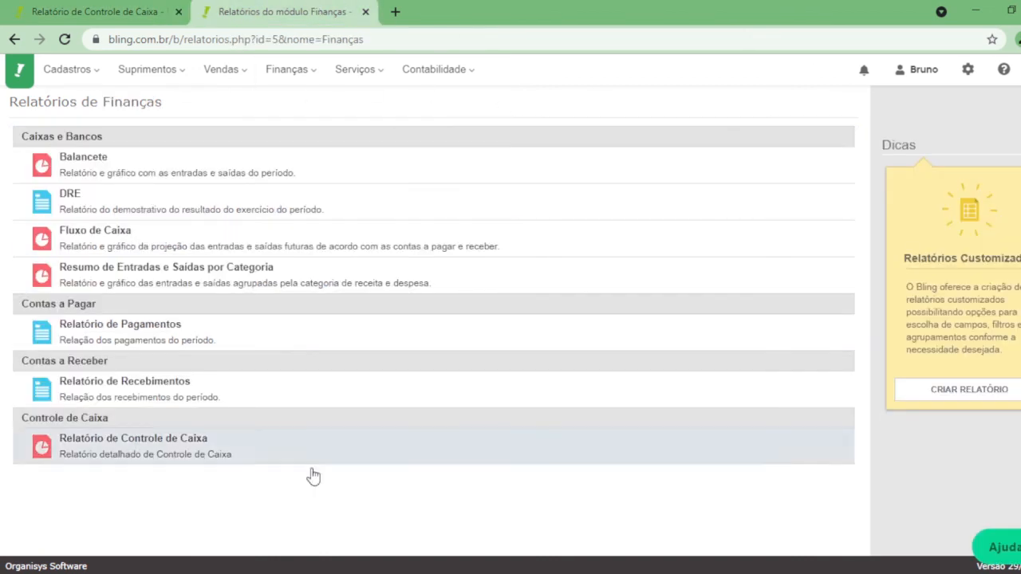
{"action": "left_click", "coordinate": [223, 445]}
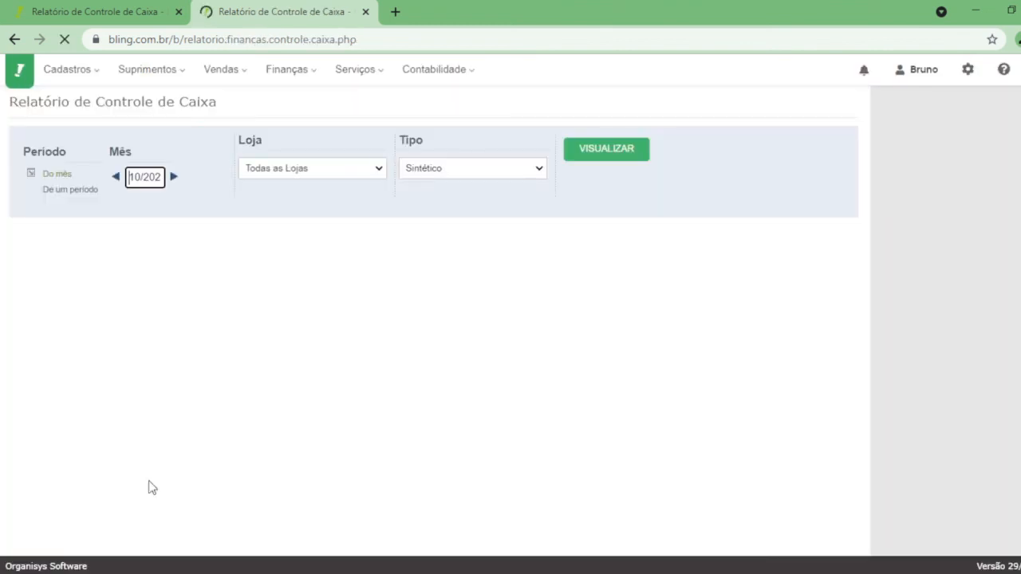
{"action": "left_click", "coordinate": [121, 22]}
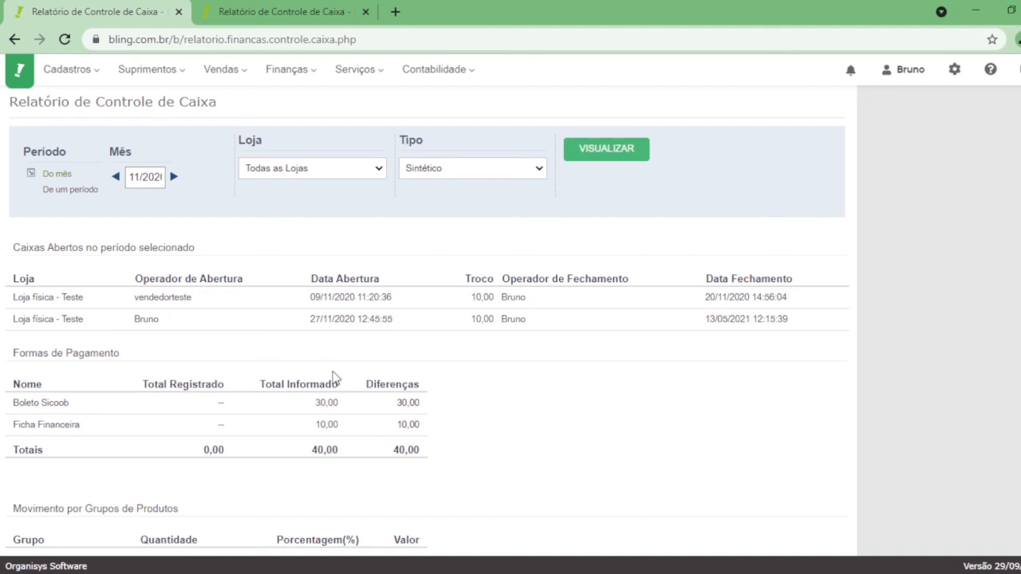
{"action": "scroll", "coordinate": [333, 377], "scroll_direction": "down", "scroll_amount": 2}
{"action": "scroll", "coordinate": [573, 351], "scroll_direction": "up", "scroll_amount": 1}
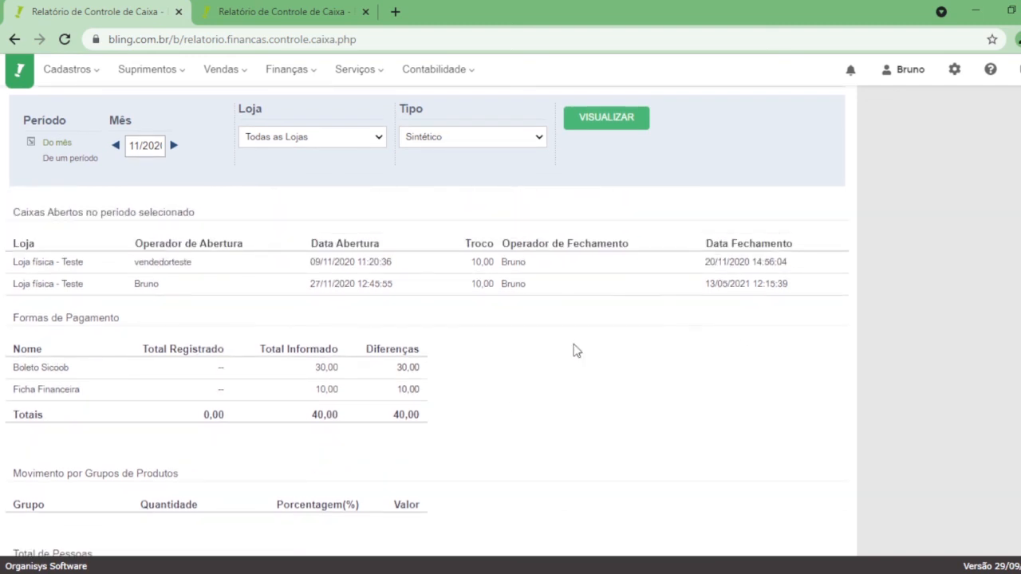
{"action": "scroll", "coordinate": [573, 351], "scroll_direction": "up", "scroll_amount": 1}
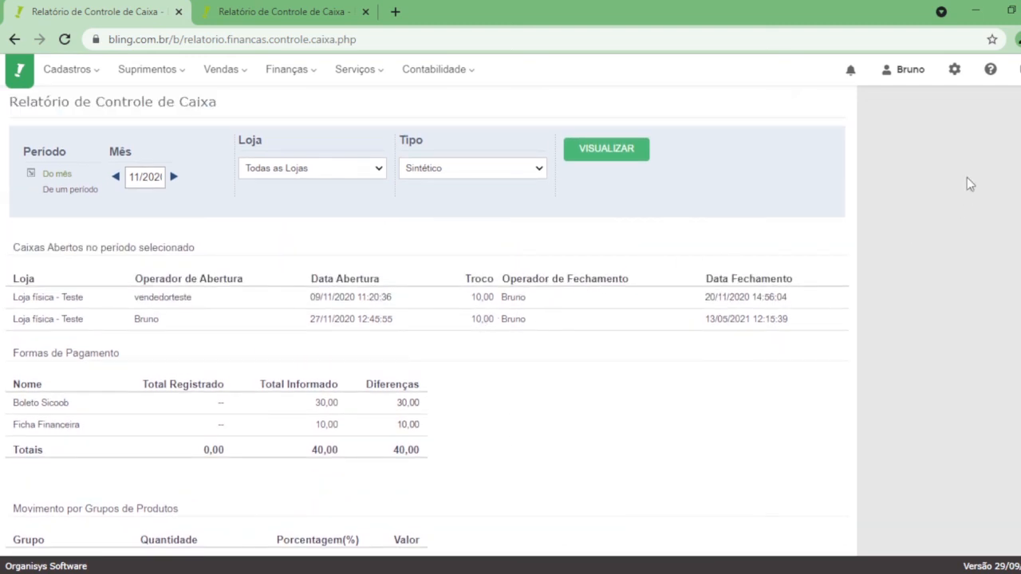
- Open the Controle de caixa list from the Finanças section of the system's full settings
{"action": "left_click", "coordinate": [961, 73]}
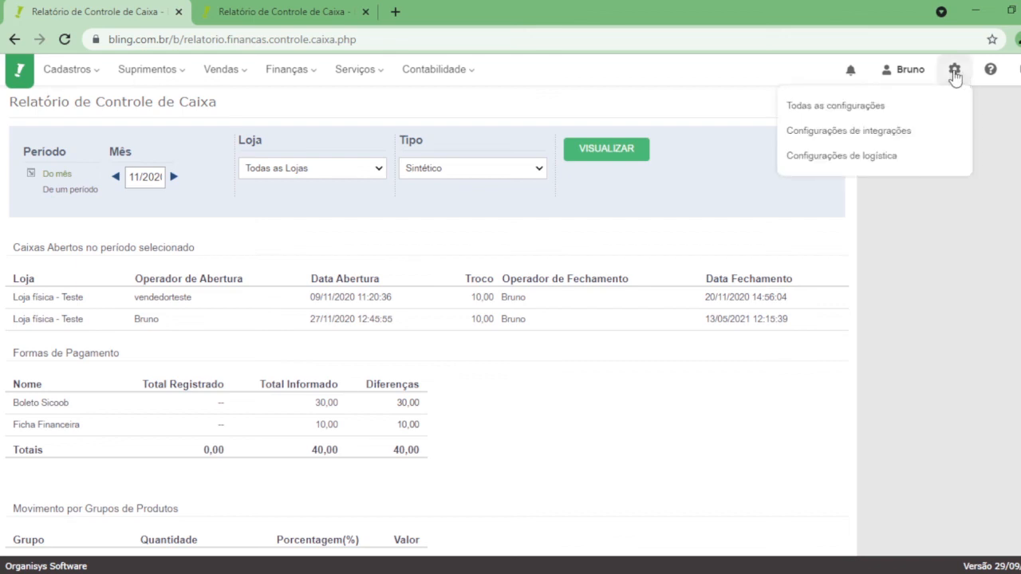
{"action": "left_click", "coordinate": [948, 112]}
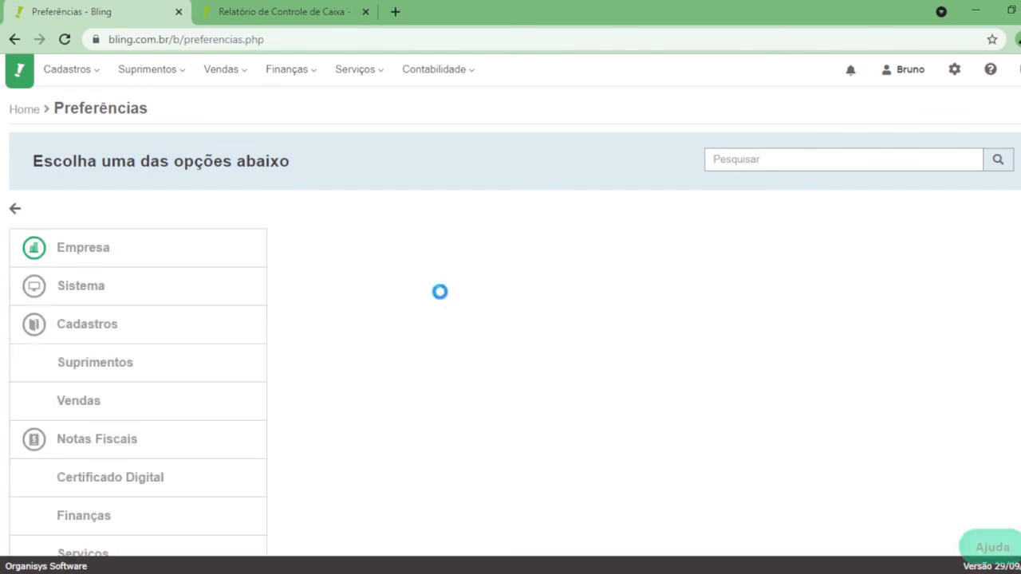
{"action": "left_click", "coordinate": [122, 444]}
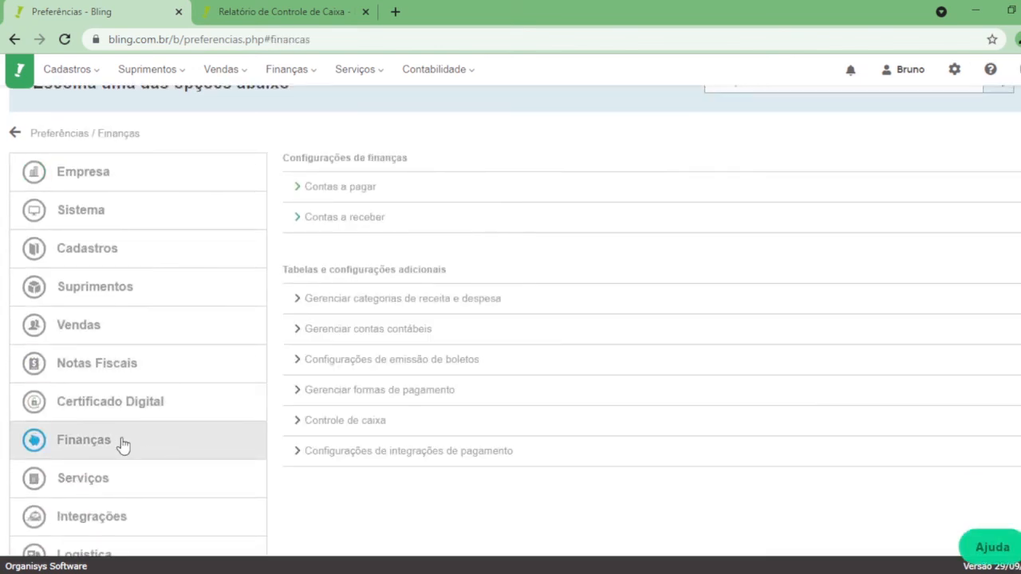
{"action": "left_click", "coordinate": [357, 420]}
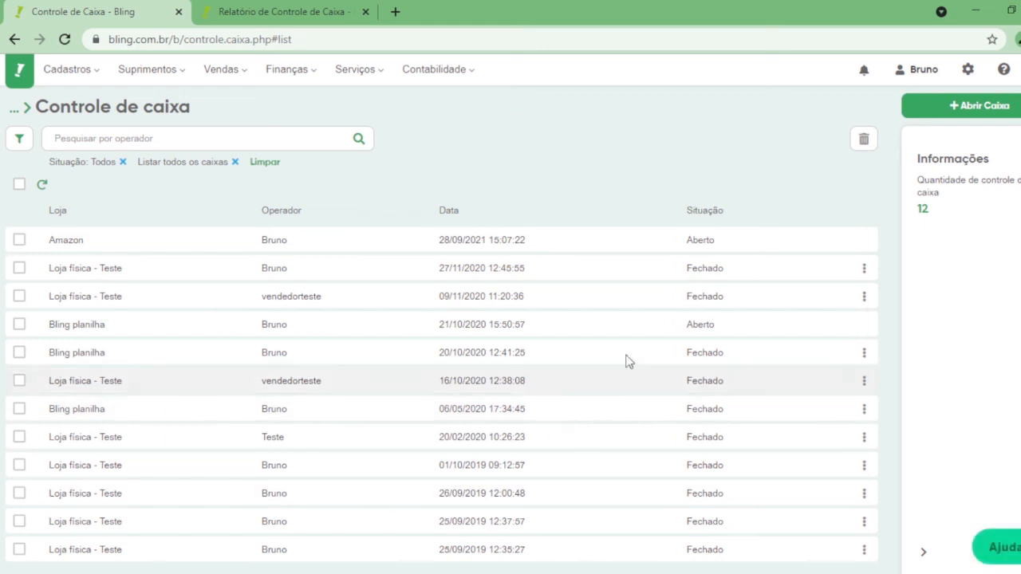
- View the closed Loja física - Teste cash register opened on 27/11/2020 12:45:55 and return to the Controle de caixa list
{"action": "left_click", "coordinate": [358, 268]}
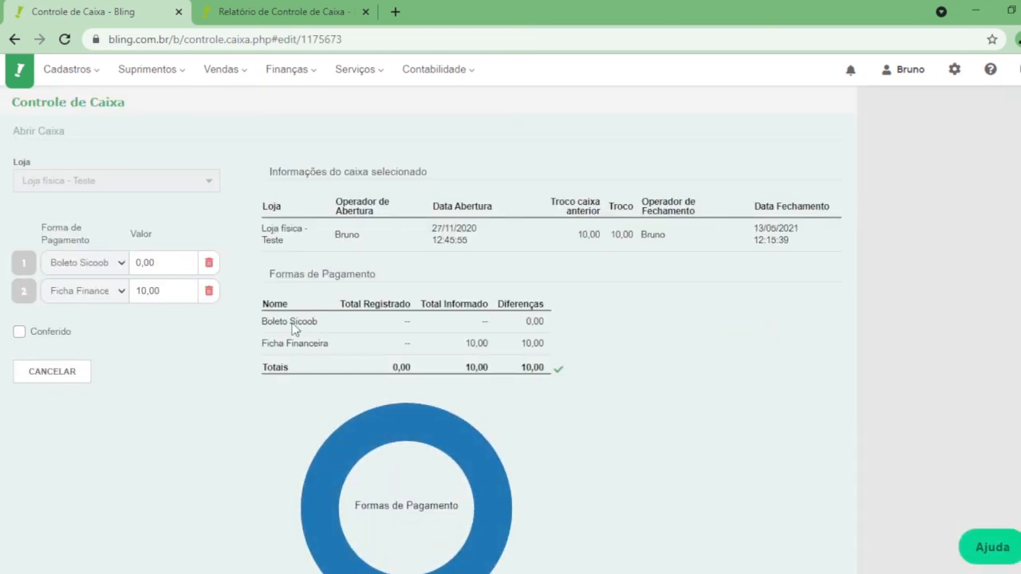
{"action": "left_click", "coordinate": [73, 377]}
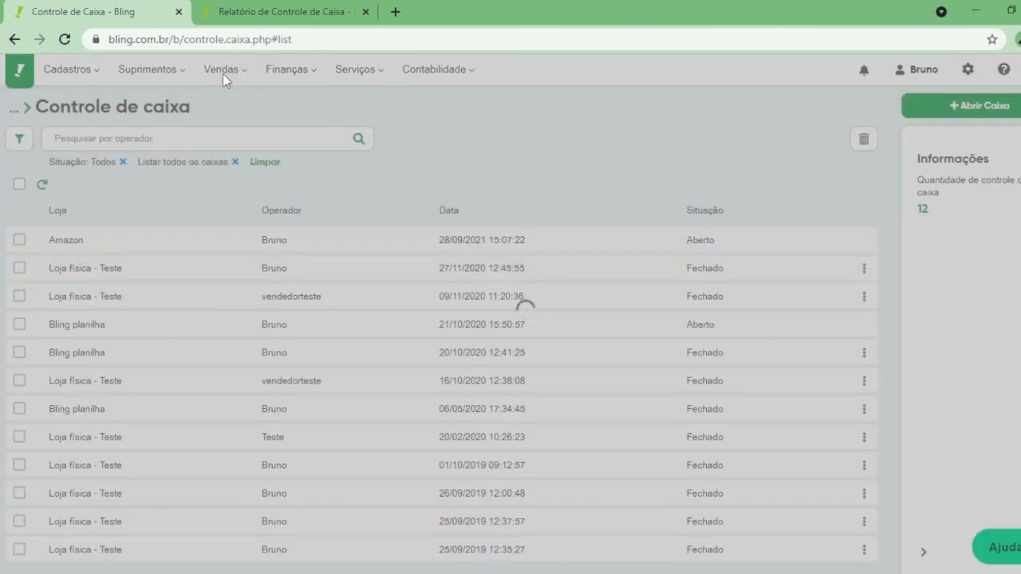
{"action": "mouse_move", "coordinate": [223, 78]}
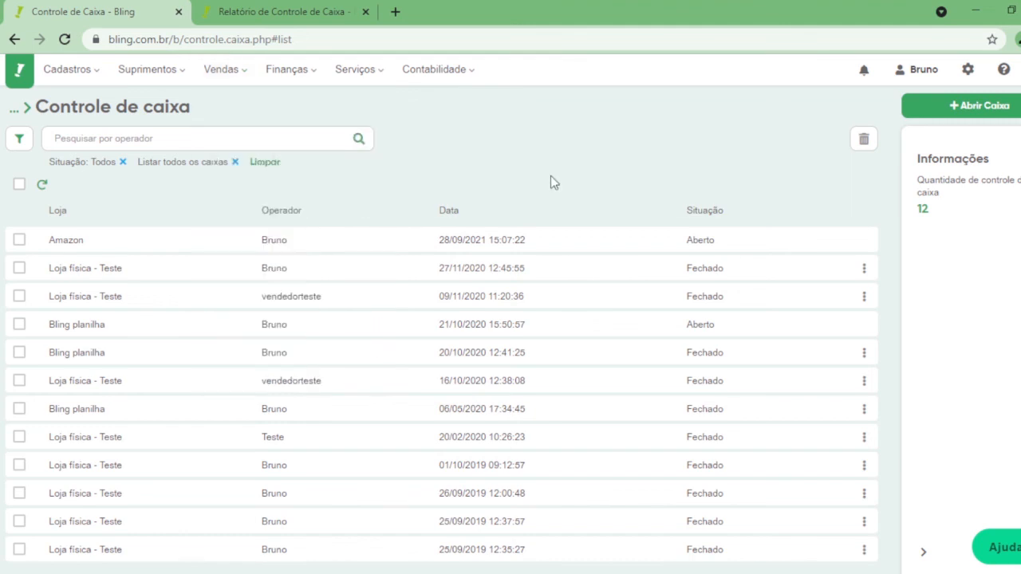